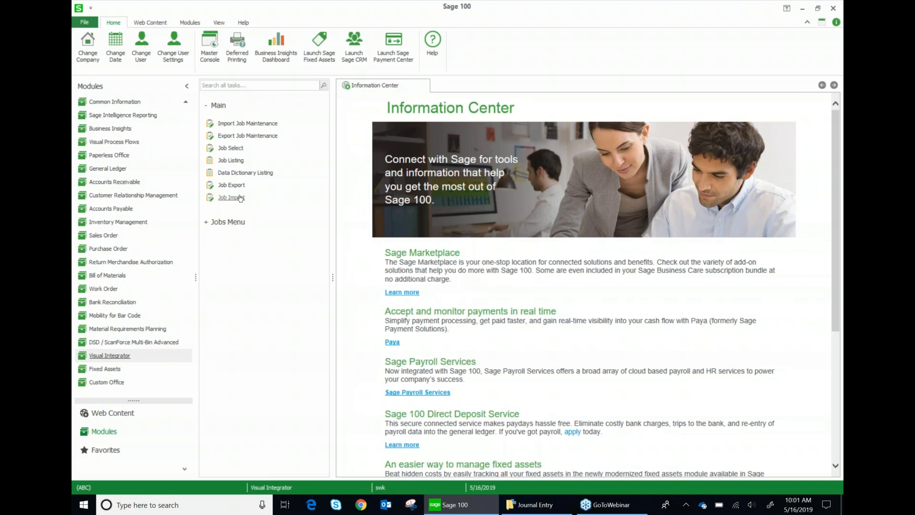
Open Export Job Maintenance, look up the existing export jobs, and enter COA as the job name.
{"action": "left_click", "coordinate": [236, 136]}
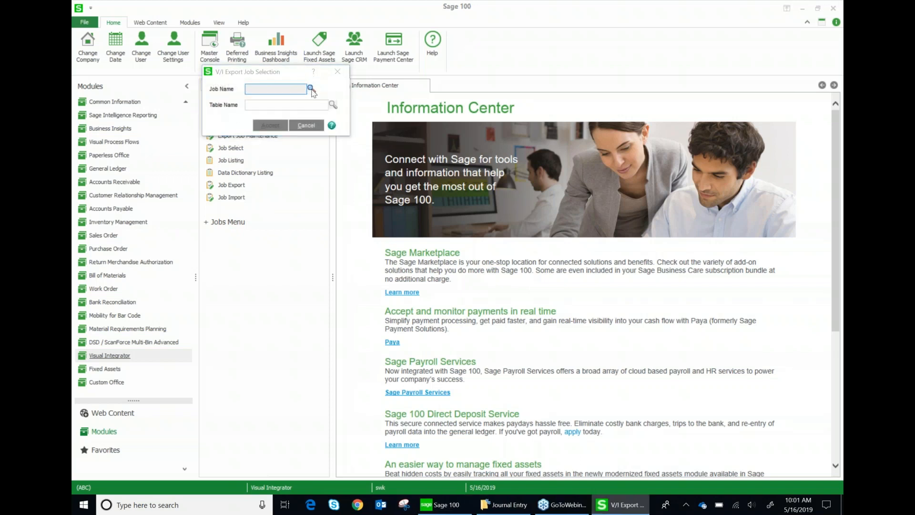
{"action": "left_click", "coordinate": [310, 89]}
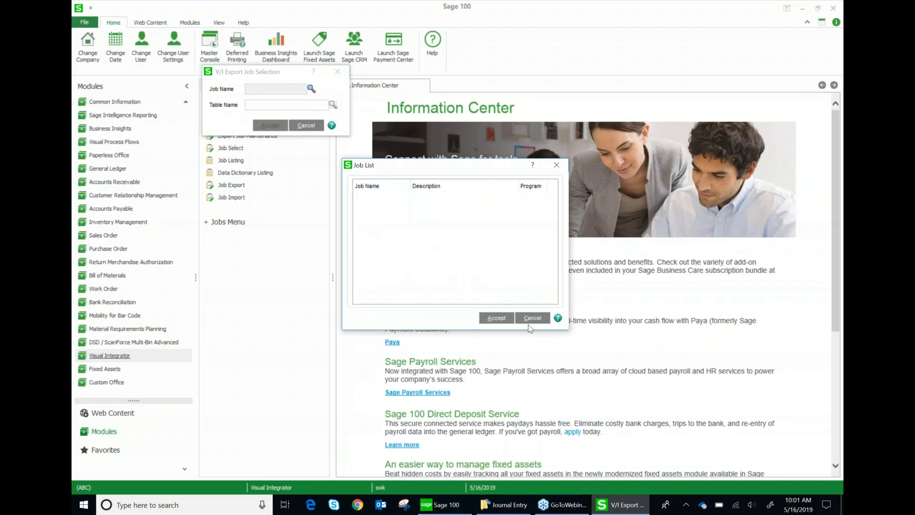
{"action": "left_click", "coordinate": [531, 318]}
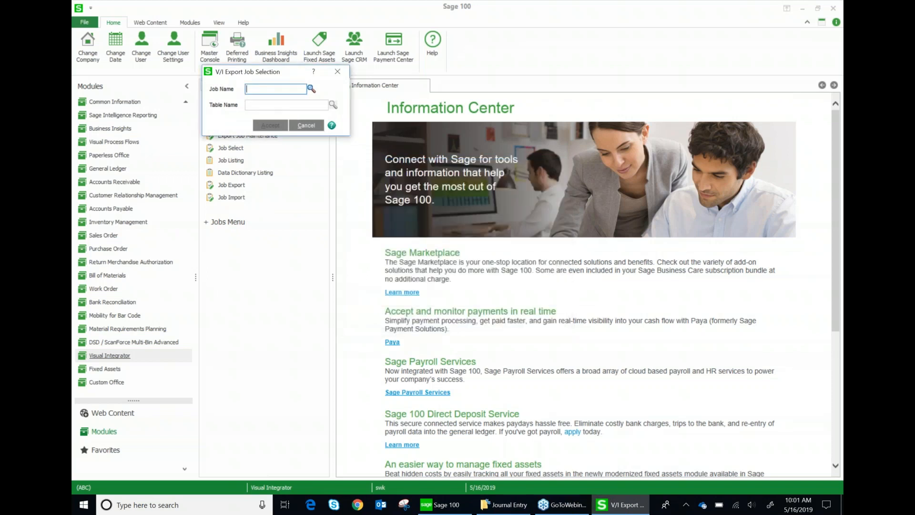
{"action": "type", "text": "COA"}
{"action": "key", "text": "Tab"}
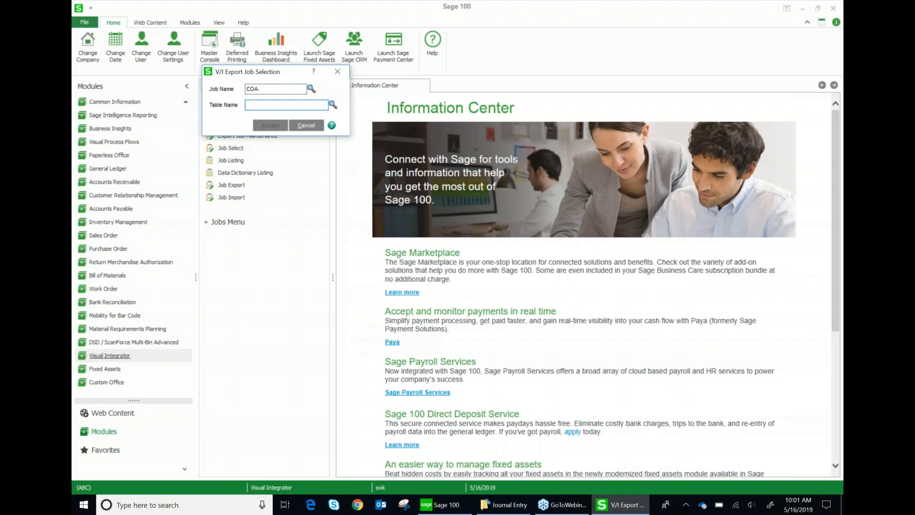
Open the table lookup and examine the tables offered for export, including the GL, AR and AP vendor tables.
{"action": "left_click", "coordinate": [332, 105]}
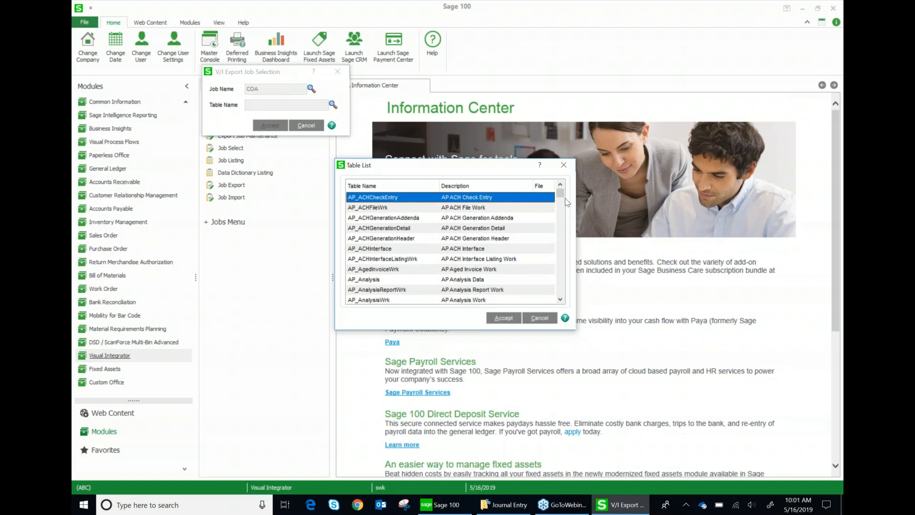
{"action": "mouse_move", "coordinate": [562, 193]}
{"action": "left_mouse_down"}
{"action": "mouse_move", "coordinate": [565, 289]}
{"action": "mouse_move", "coordinate": [567, 194]}
{"action": "left_mouse_up"}
{"action": "left_click", "coordinate": [563, 204]}
{"action": "left_click_drag", "start_coordinate": [564, 204], "coordinate": [564, 224]}
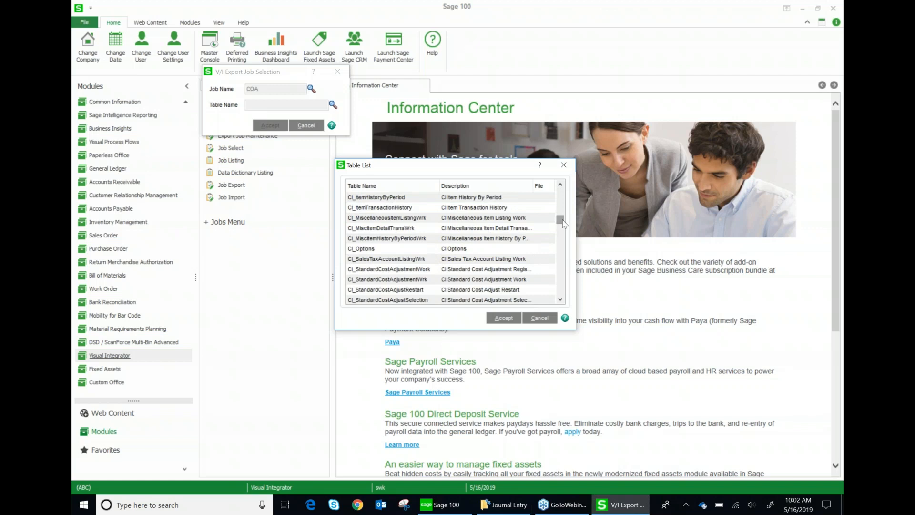
{"action": "mouse_move", "coordinate": [563, 223]}
{"action": "left_mouse_down"}
{"action": "mouse_move", "coordinate": [562, 243]}
{"action": "mouse_move", "coordinate": [564, 230]}
{"action": "left_mouse_up"}
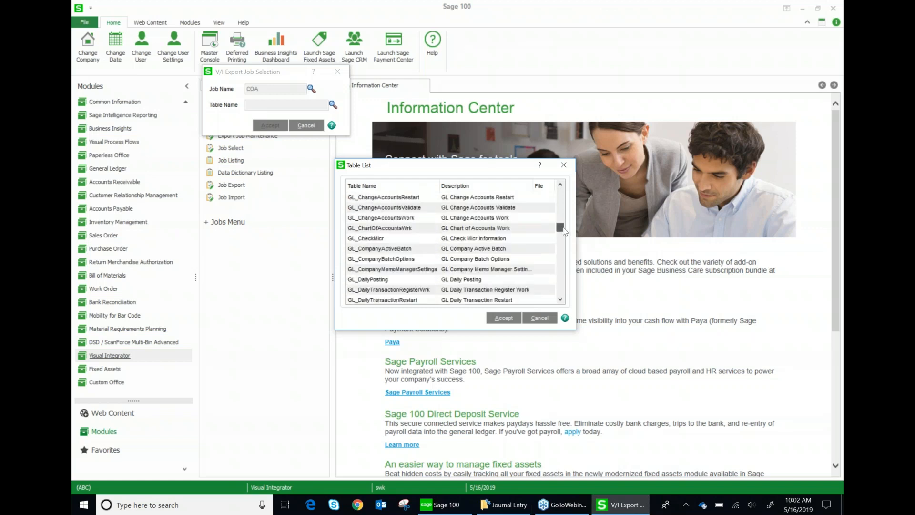
{"action": "left_click", "coordinate": [560, 185]}
{"action": "left_click_drag", "start_coordinate": [562, 187], "coordinate": [562, 186]}
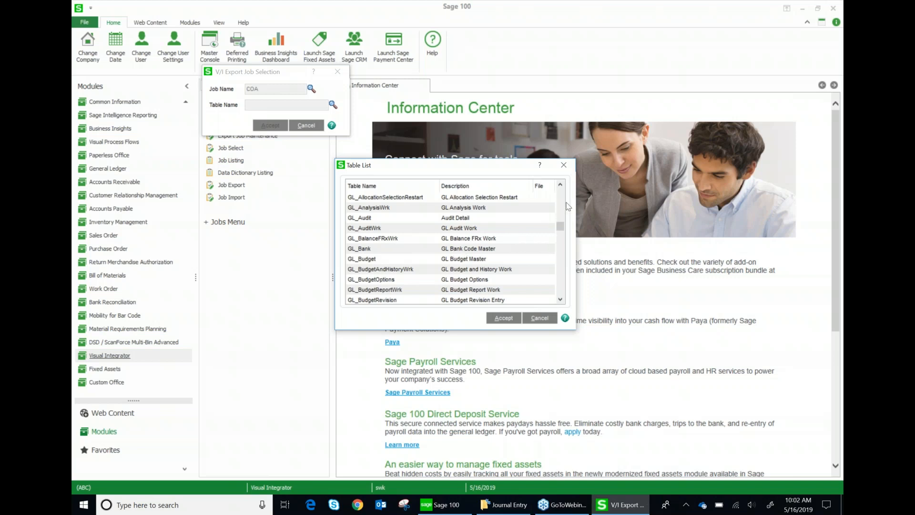
{"action": "scroll", "coordinate": [565, 200], "scroll_direction": "up", "scroll_amount": 15}
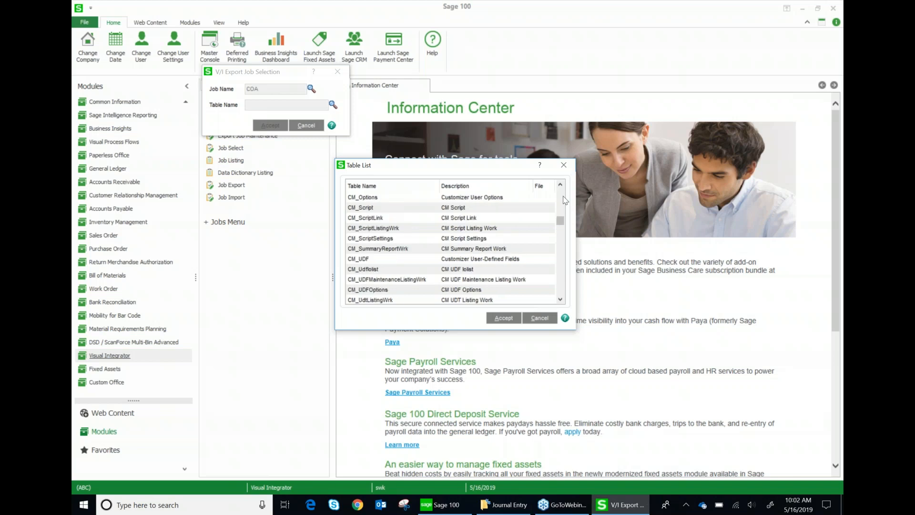
{"action": "scroll", "coordinate": [565, 200], "scroll_direction": "up", "scroll_amount": 10}
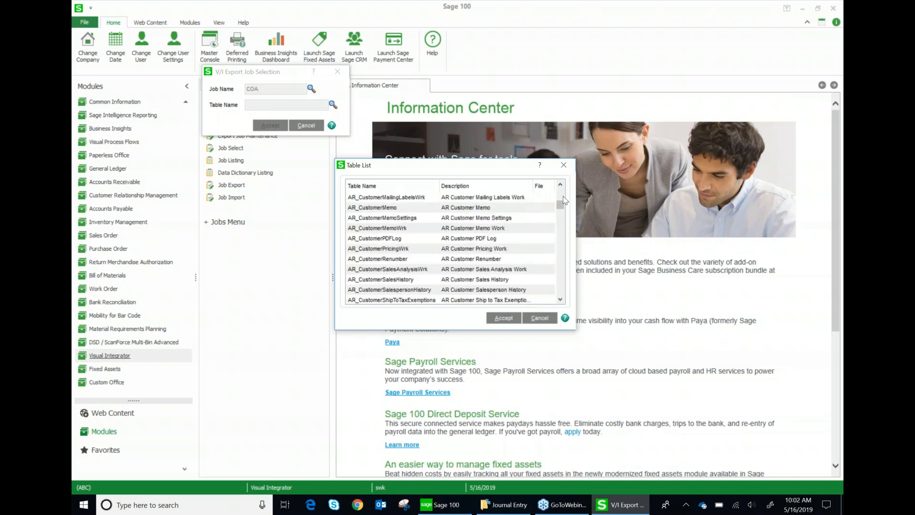
{"action": "left_click", "coordinate": [389, 241]}
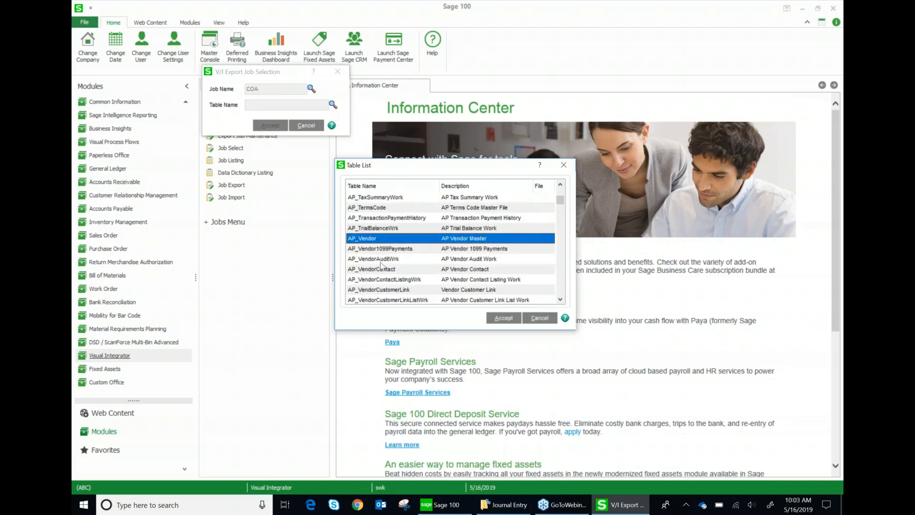
{"action": "left_click", "coordinate": [382, 267]}
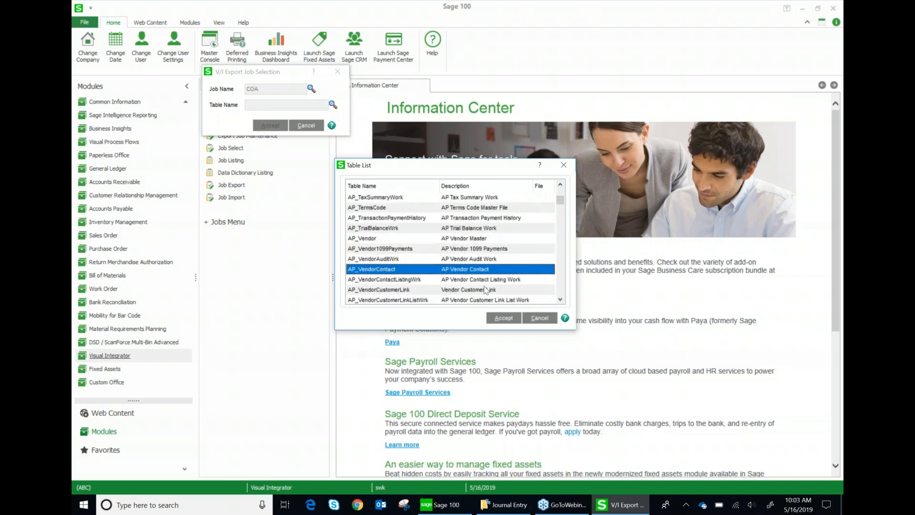
{"action": "left_click", "coordinate": [373, 282]}
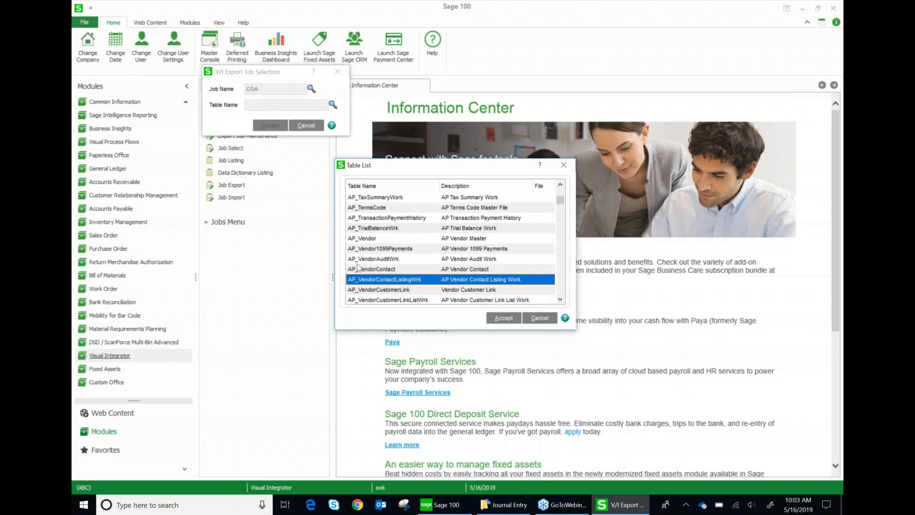
Choose GL_Account as the table for the COA export job and confirm creating it as a new job.
{"action": "key", "text": "g"}
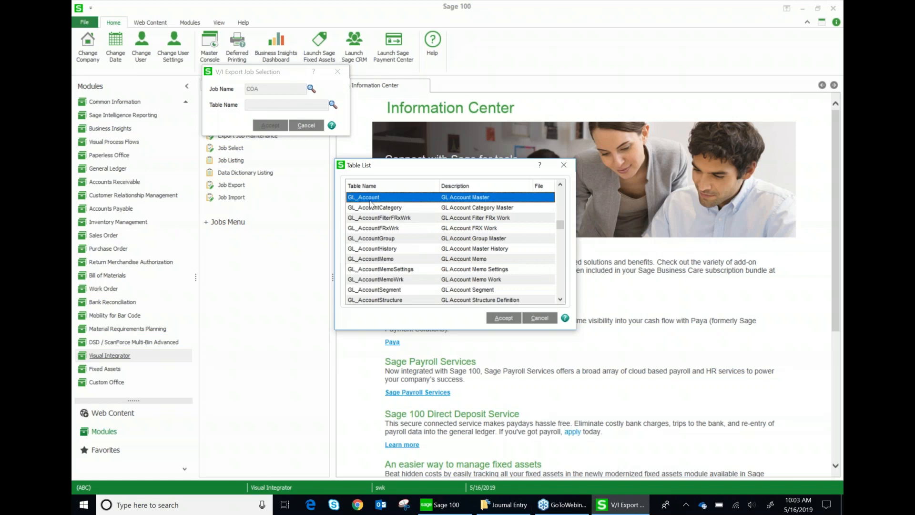
{"action": "left_click", "coordinate": [503, 319]}
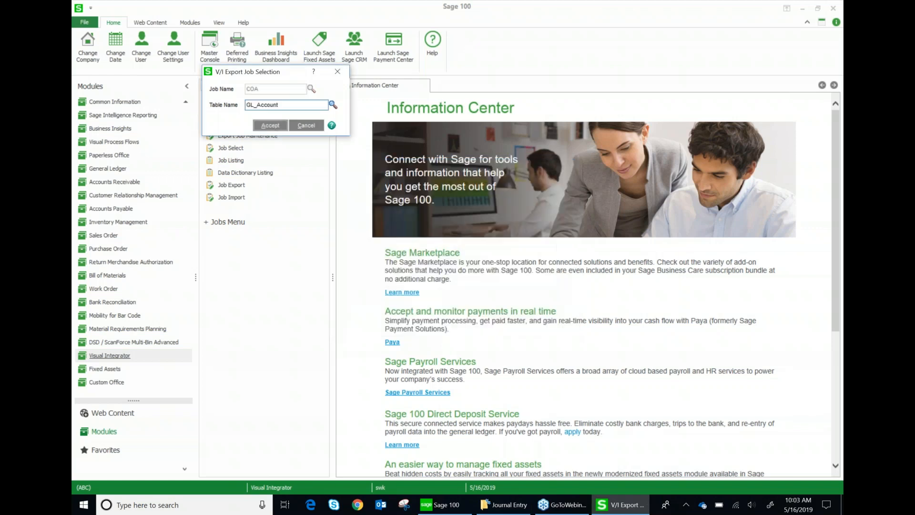
{"action": "left_click", "coordinate": [270, 125]}
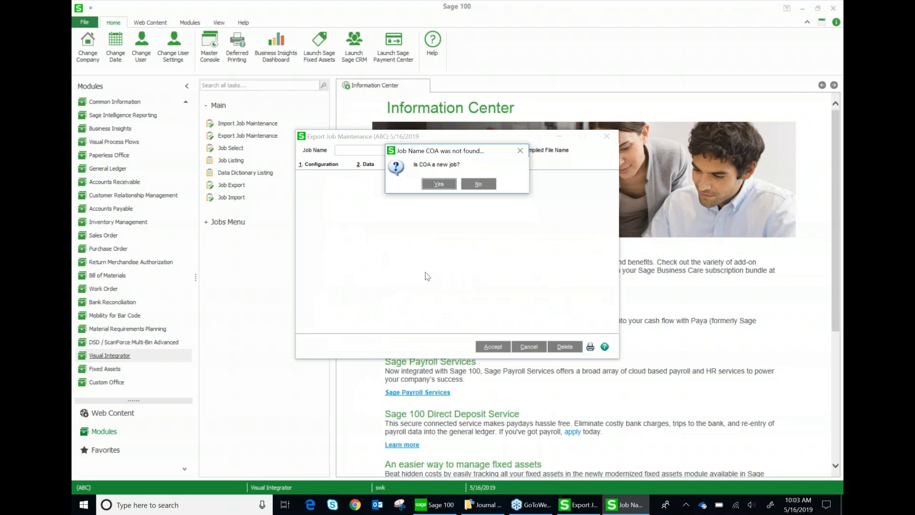
{"action": "left_click", "coordinate": [438, 184]}
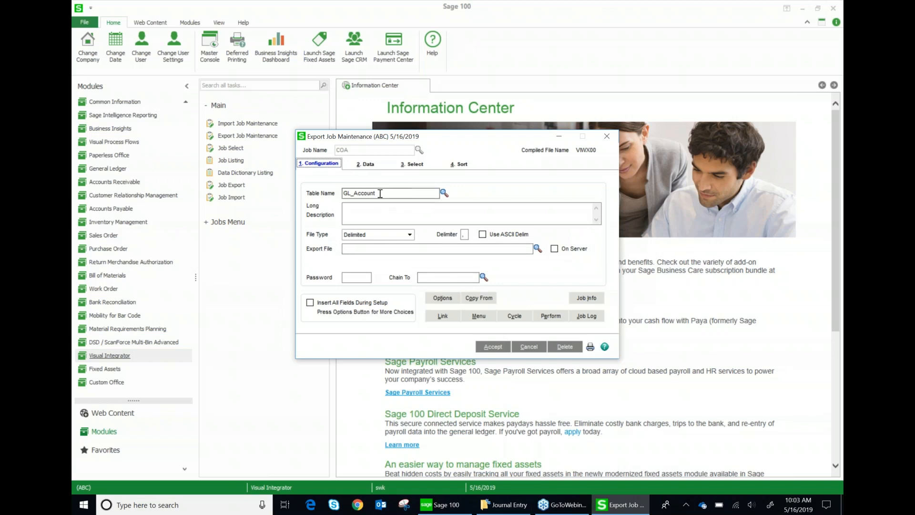
Enter "Exports chart of accounts" as the long description of the COA export job.
{"action": "left_click", "coordinate": [380, 193]}
{"action": "left_click", "coordinate": [359, 216]}
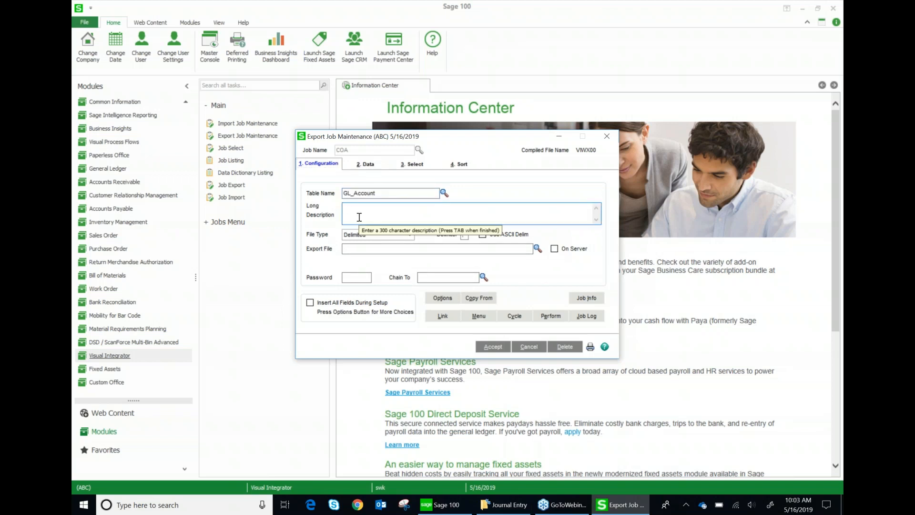
{"action": "type", "text": "Exports "}
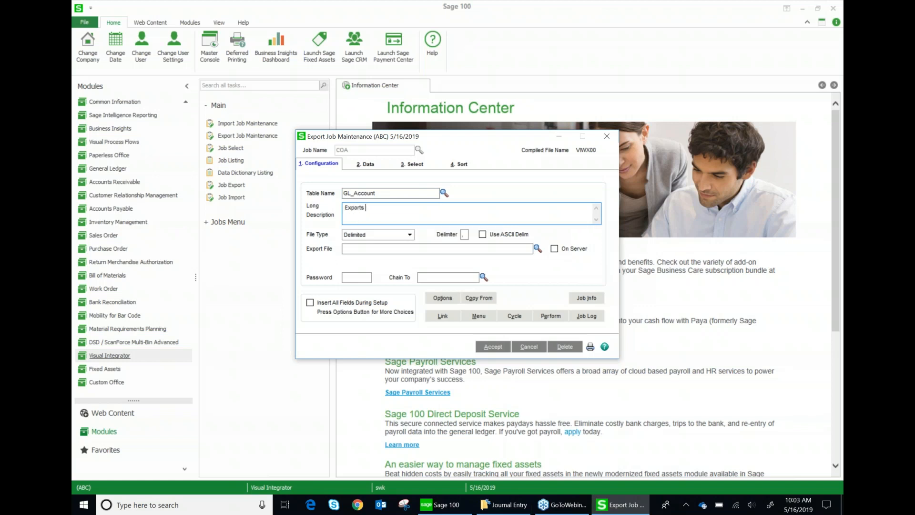
{"action": "type", "text": "chart of accounts"}
{"action": "left_click_drag", "start_coordinate": [419, 210], "coordinate": [335, 215]}
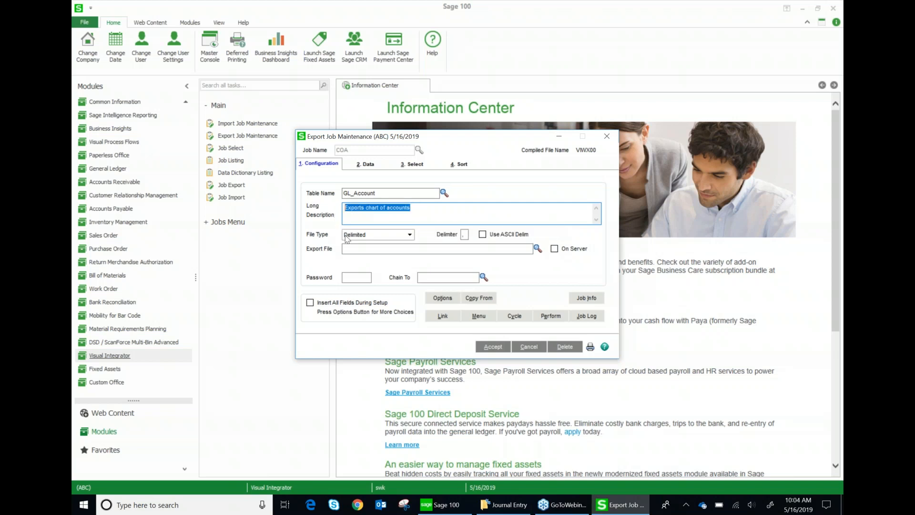
Set the export job's file type to Delimited and check its delimiter character.
{"action": "left_click", "coordinate": [410, 235]}
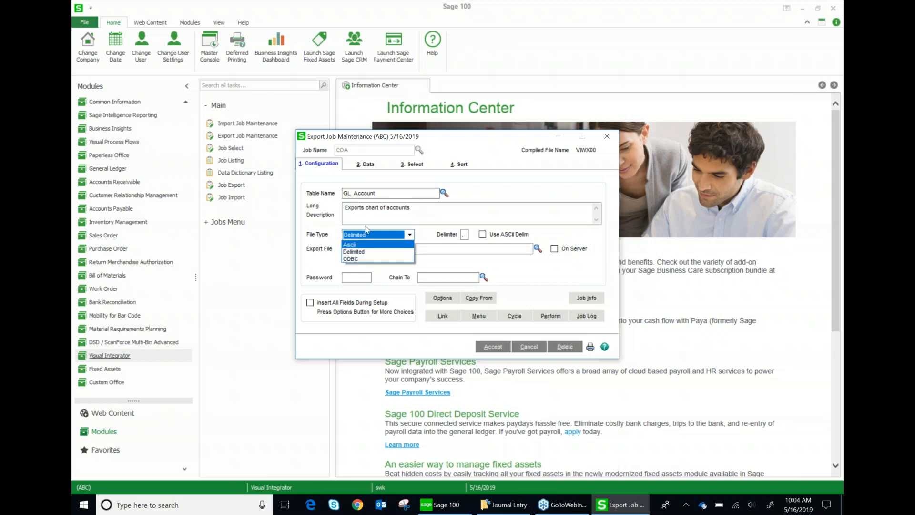
{"action": "left_click", "coordinate": [364, 253]}
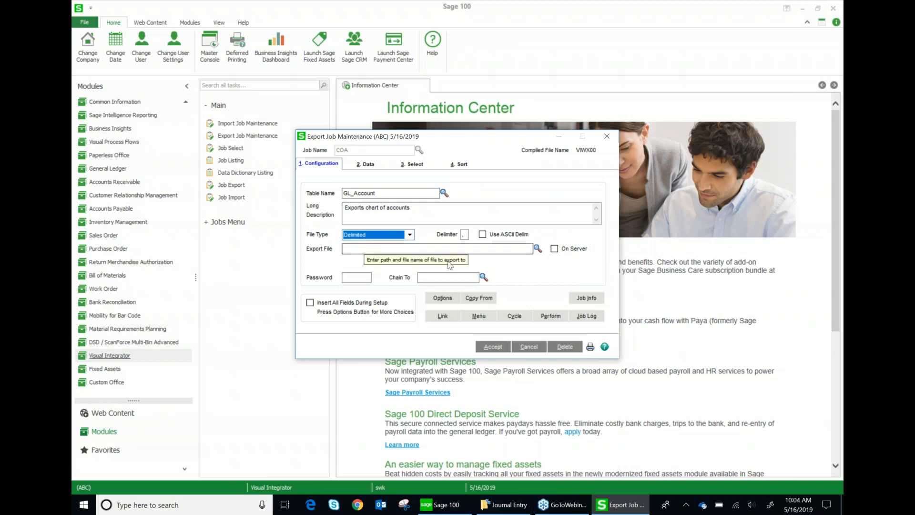
{"action": "left_click", "coordinate": [465, 233]}
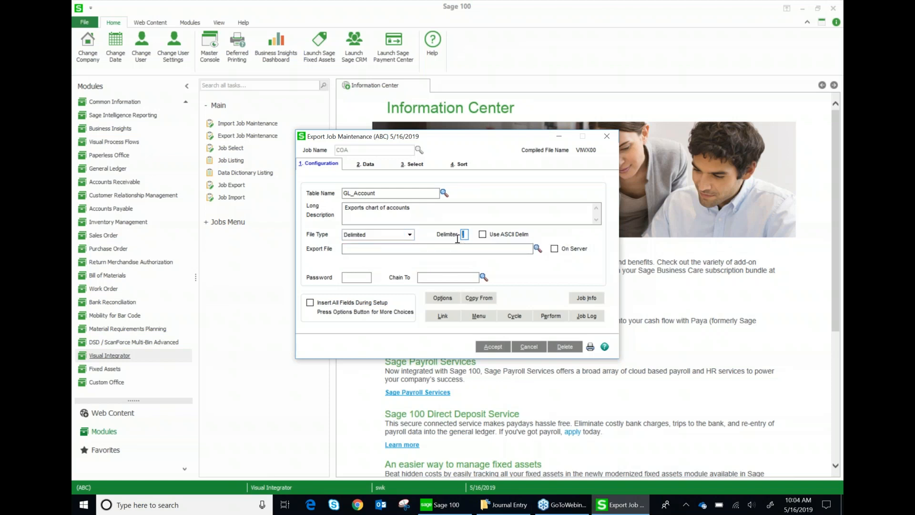
Set the export file to chartofaccounts.csv on the Desktop, reusing the existing chartofaccounts file name and adding the extension.
{"action": "left_click", "coordinate": [449, 248]}
{"action": "left_click", "coordinate": [537, 249]}
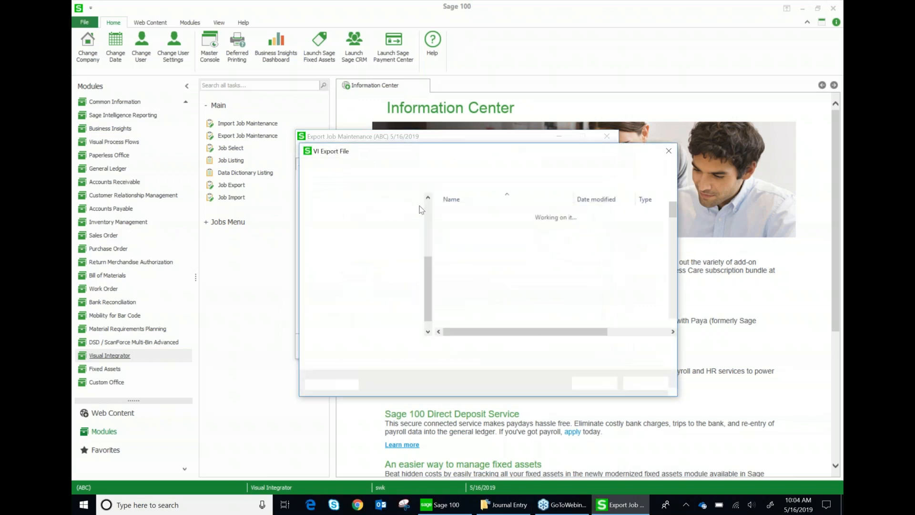
{"action": "scroll", "coordinate": [417, 214], "scroll_direction": "up", "scroll_amount": 3}
{"action": "left_click", "coordinate": [362, 219]}
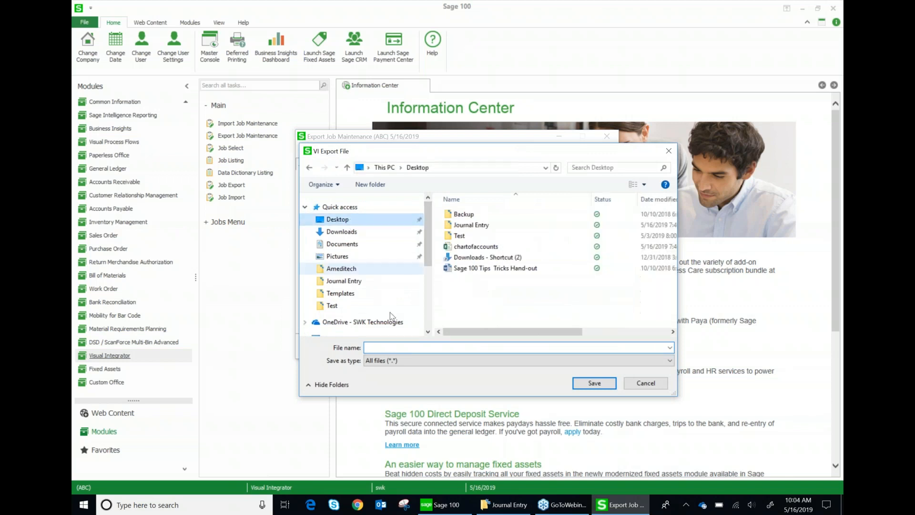
{"action": "left_click", "coordinate": [389, 347]}
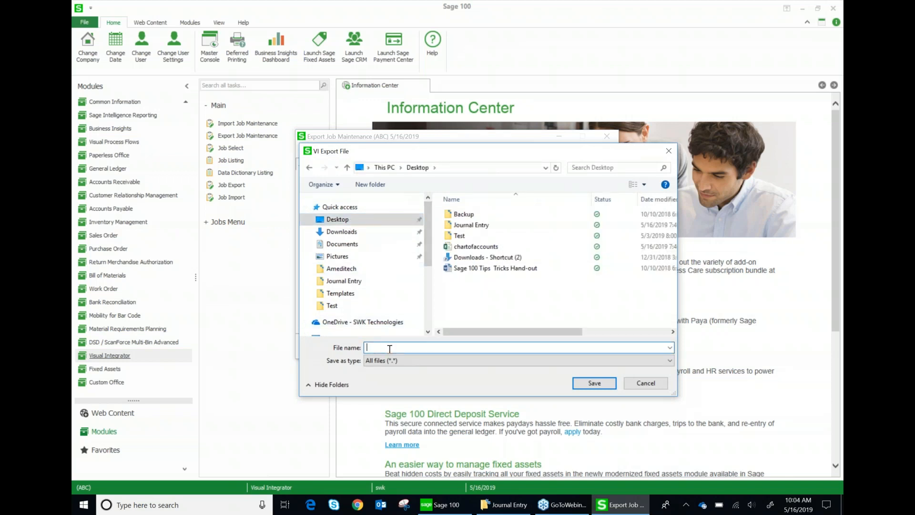
{"action": "left_click", "coordinate": [472, 246]}
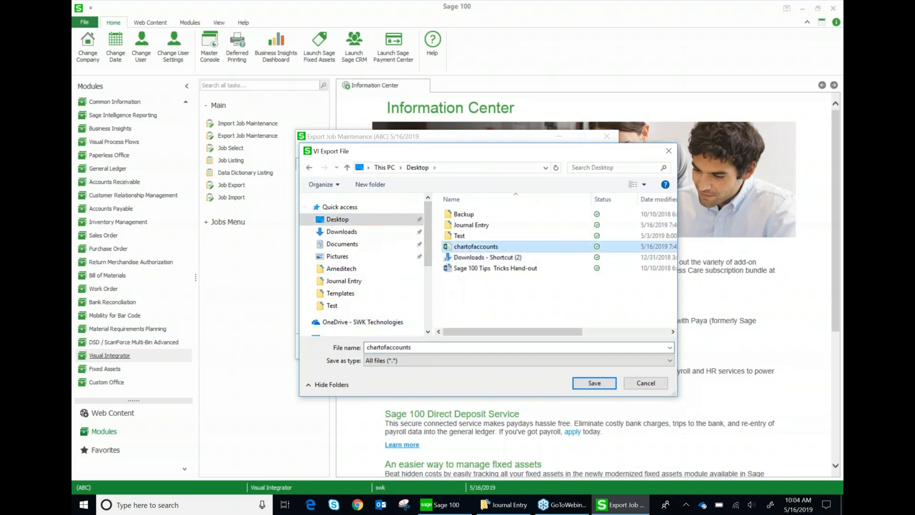
{"action": "double_click", "coordinate": [421, 347]}
{"action": "left_click", "coordinate": [421, 347]}
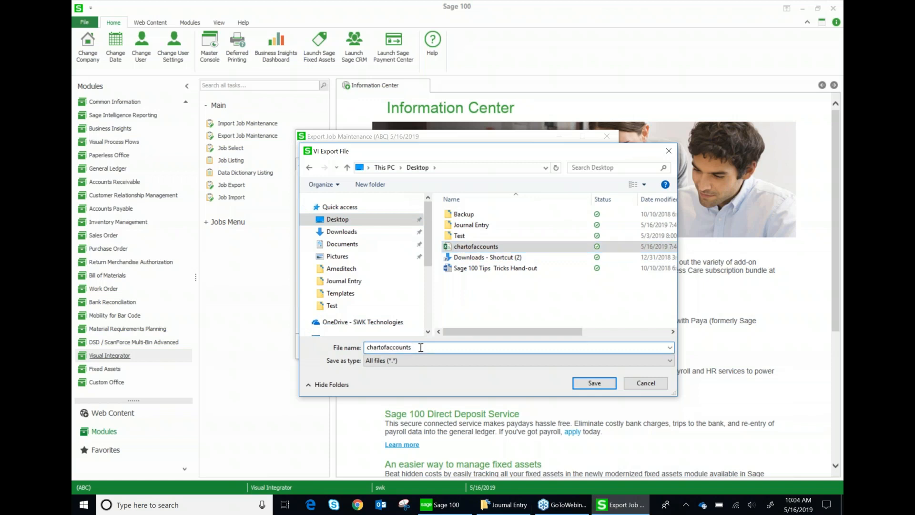
{"action": "type", "text": ".csv"}
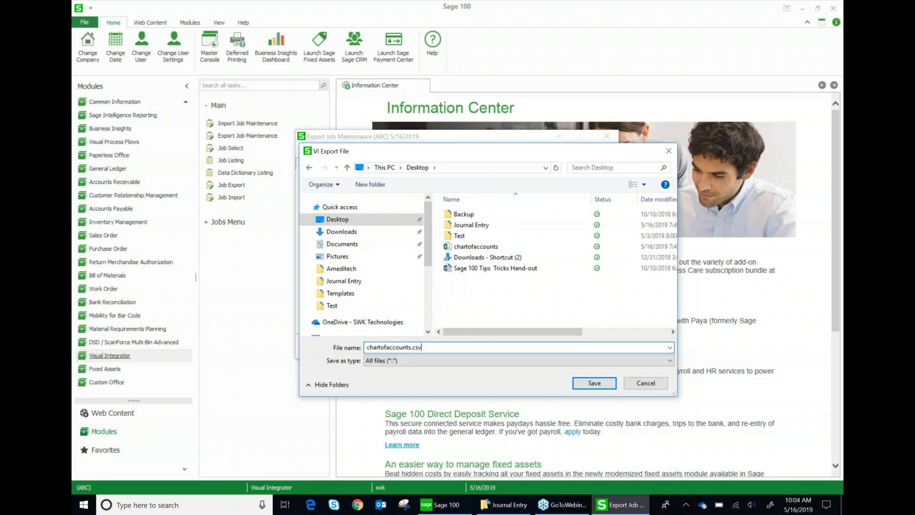
{"action": "left_click", "coordinate": [588, 383]}
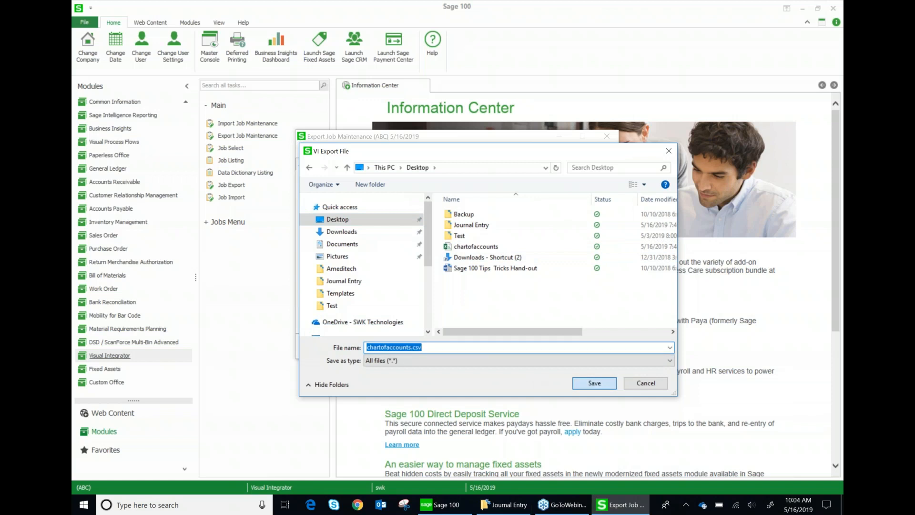
{"action": "left_click", "coordinate": [487, 255]}
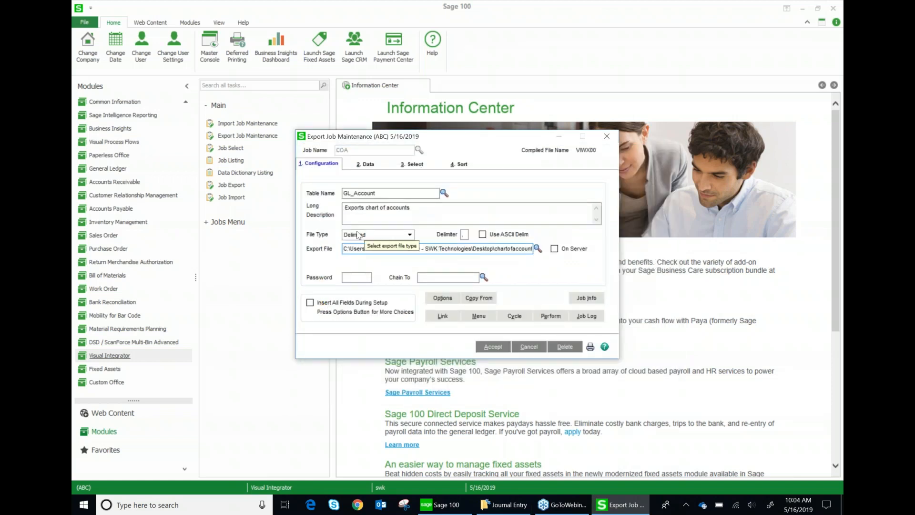
{"action": "left_click", "coordinate": [384, 193]}
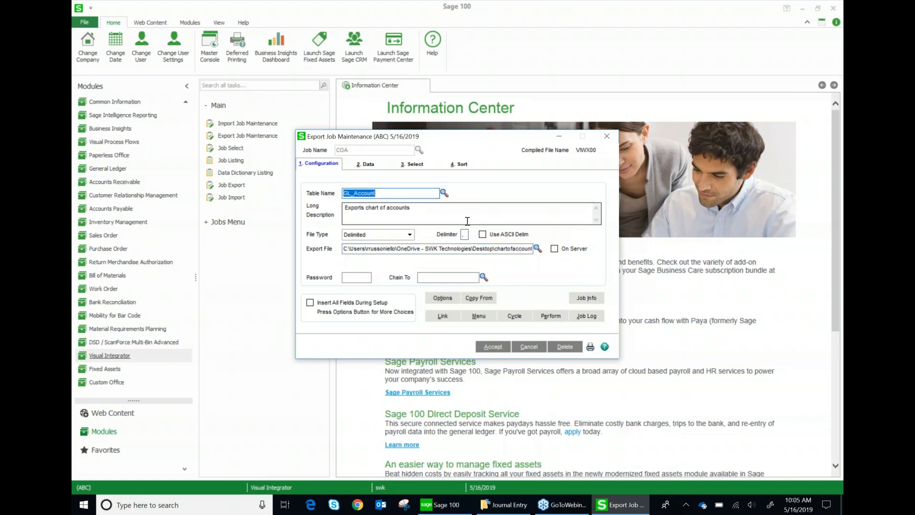
{"action": "left_click_drag", "start_coordinate": [473, 248], "coordinate": [531, 257]}
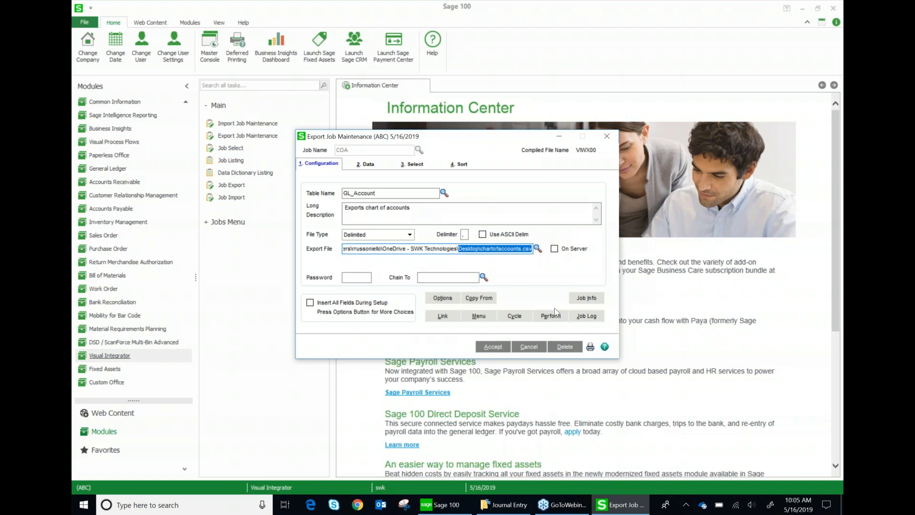
Turn on Export Column Names as First Record in the COA export job's additional options.
{"action": "left_click", "coordinate": [441, 298]}
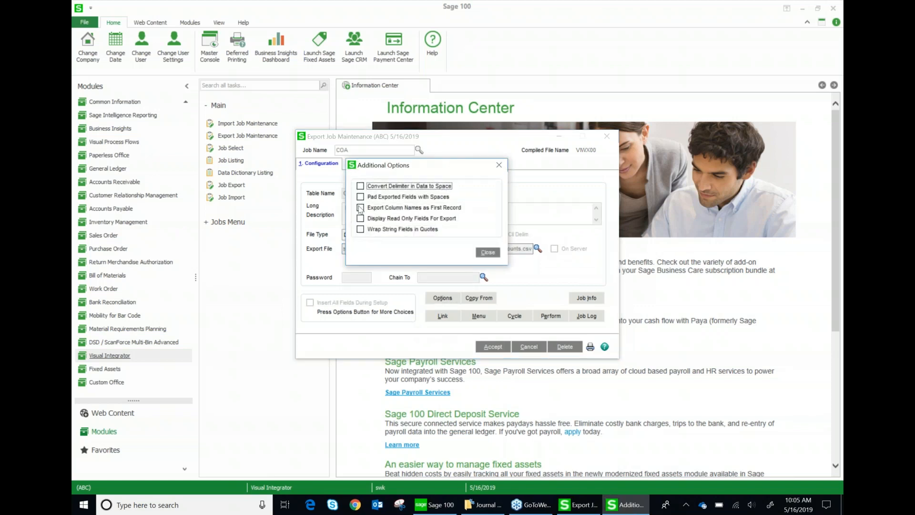
{"action": "left_click", "coordinate": [360, 209]}
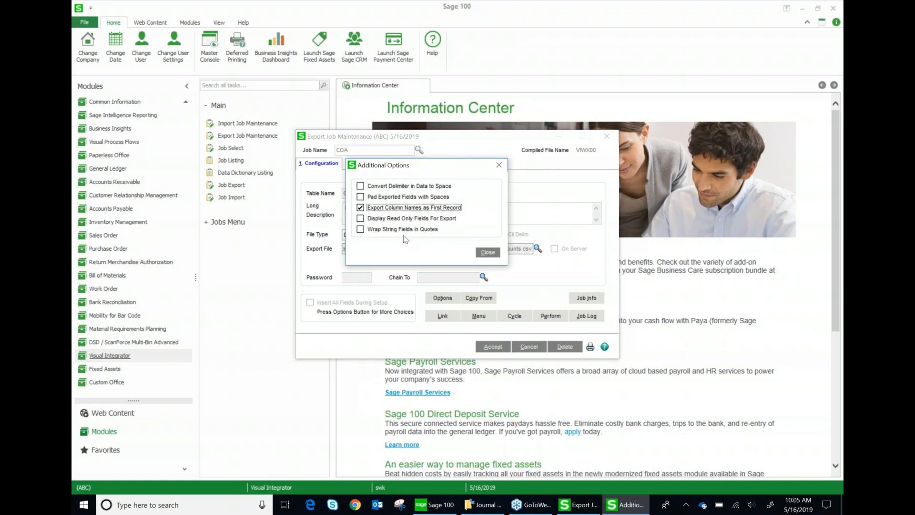
{"action": "left_click", "coordinate": [488, 252]}
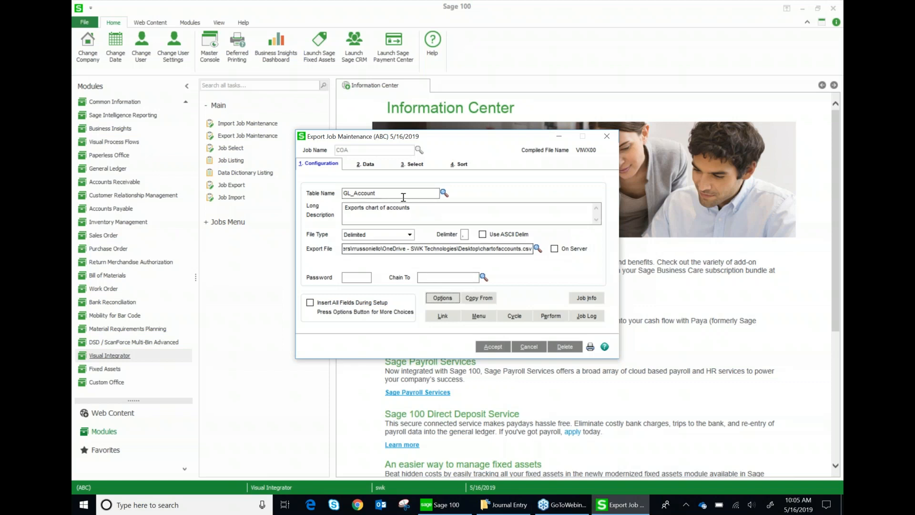
Expand the Jobs Menu group of Visual Integrator to examine its jobs, and return to the COA export job.
{"action": "left_click_drag", "start_coordinate": [446, 138], "coordinate": [592, 131]}
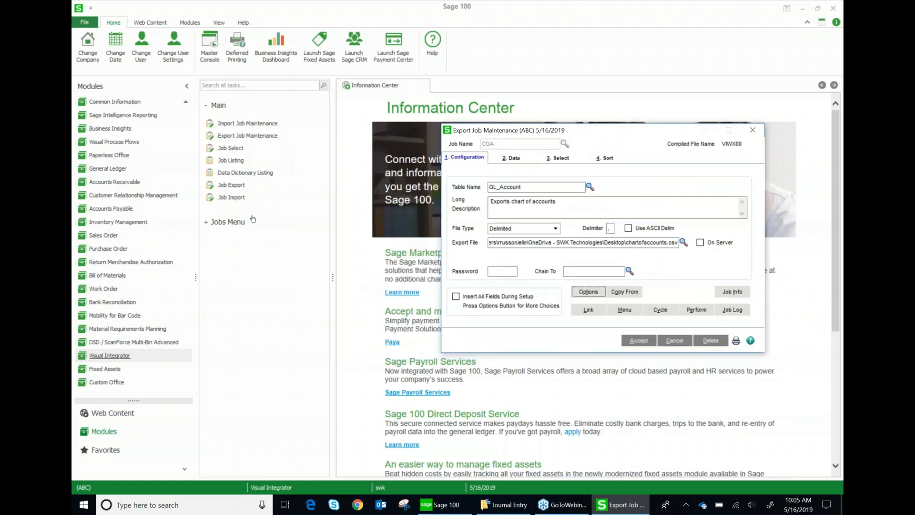
{"action": "left_click", "coordinate": [207, 223]}
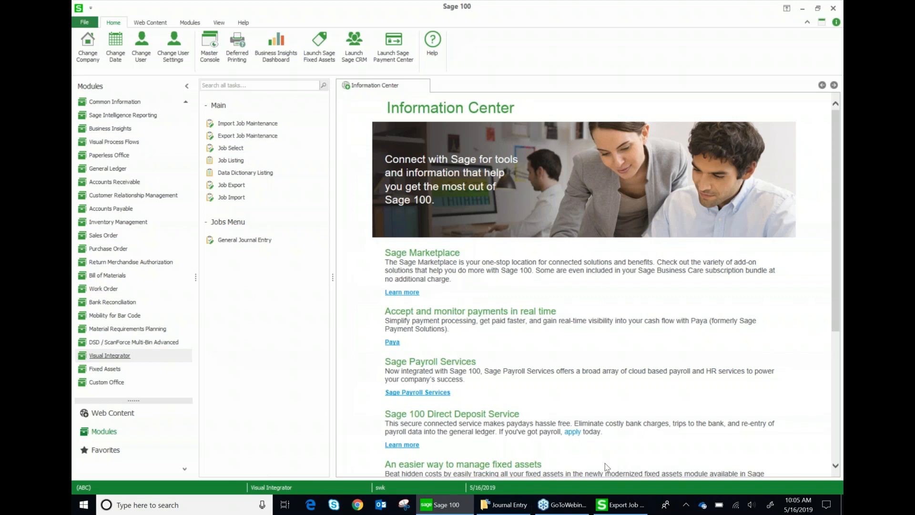
{"action": "left_click", "coordinate": [619, 504]}
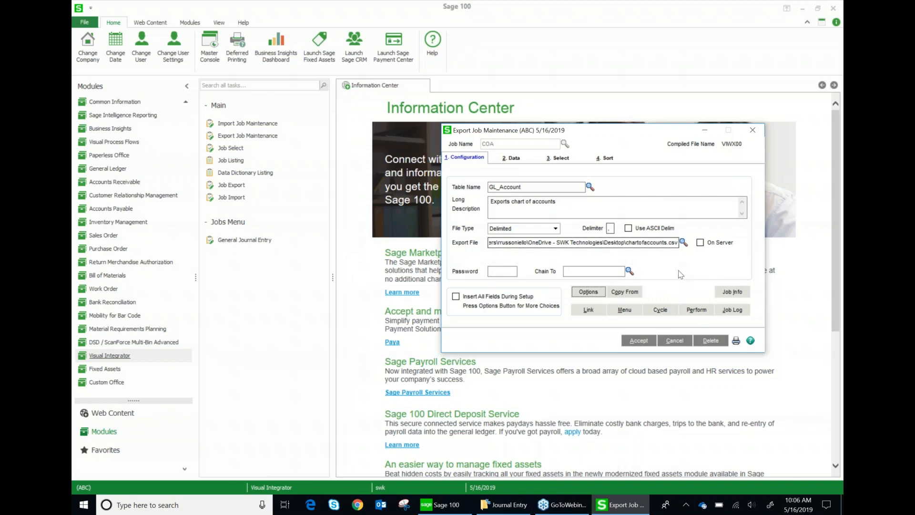
Examine the Perform maintenance and job information of the COA export job without changing anything.
{"action": "left_click", "coordinate": [698, 308]}
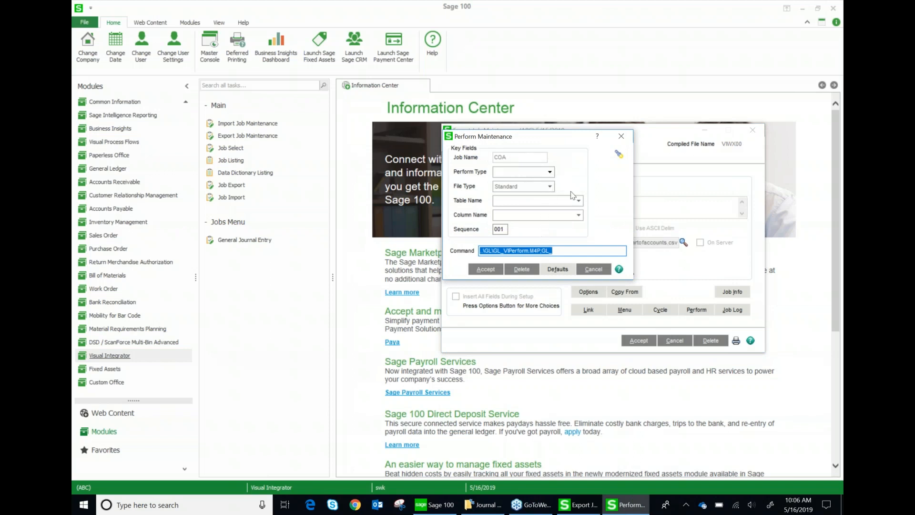
{"action": "left_click", "coordinate": [621, 139]}
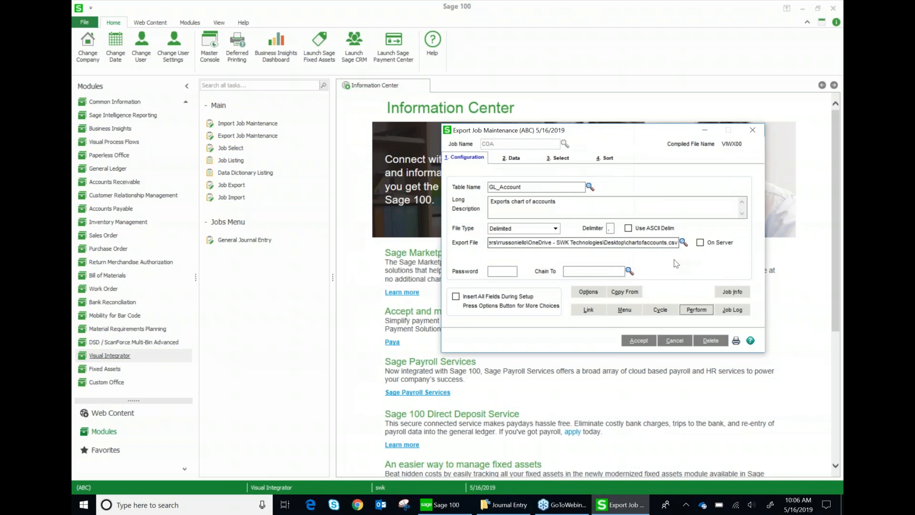
{"action": "left_click", "coordinate": [730, 292]}
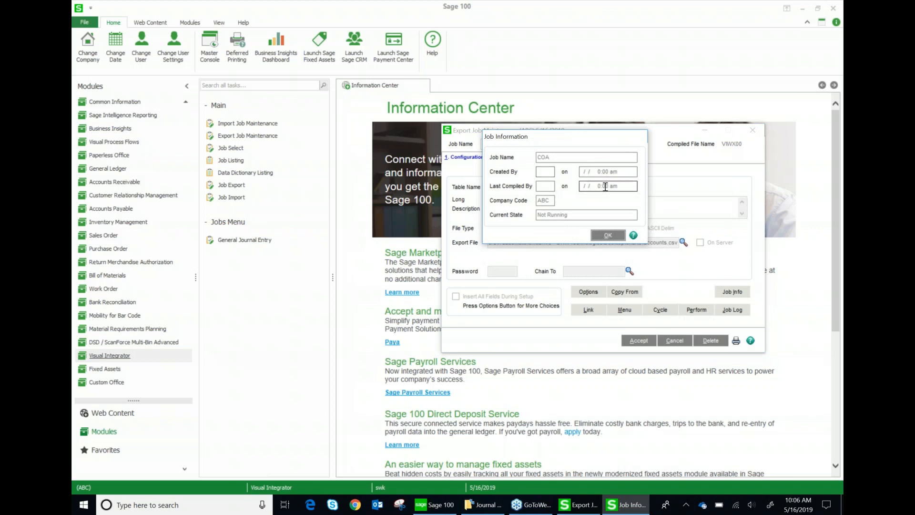
{"action": "left_click", "coordinate": [608, 234]}
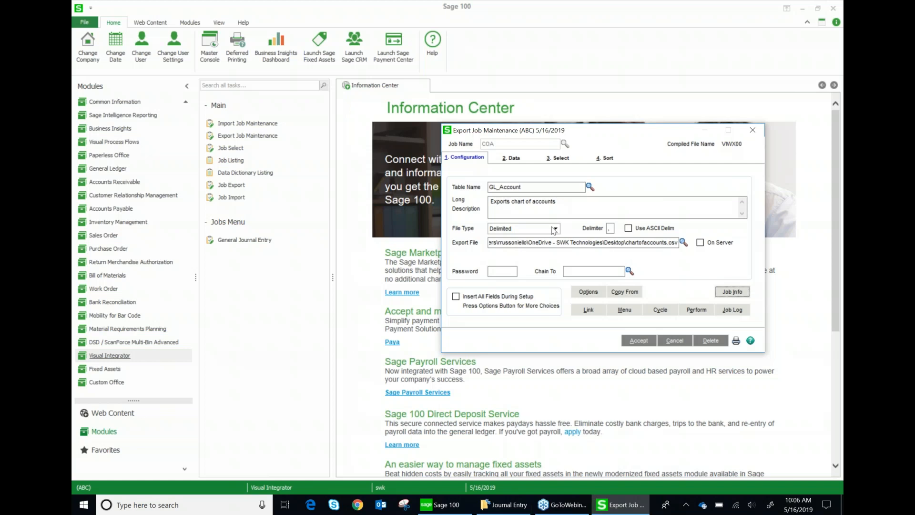
Add the GL_Account fields Account, AccountDesc and DateStart, in that order, to the export data.
{"action": "left_click", "coordinate": [503, 160]}
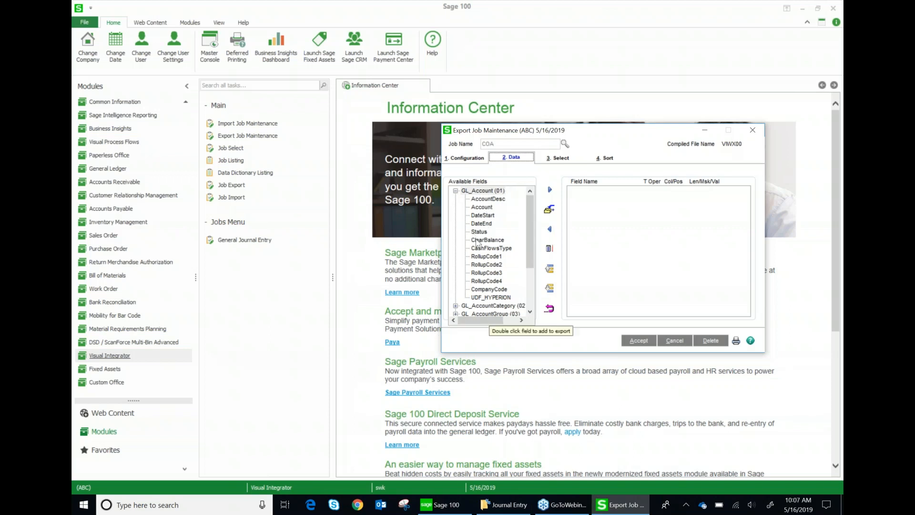
{"action": "left_click", "coordinate": [485, 207]}
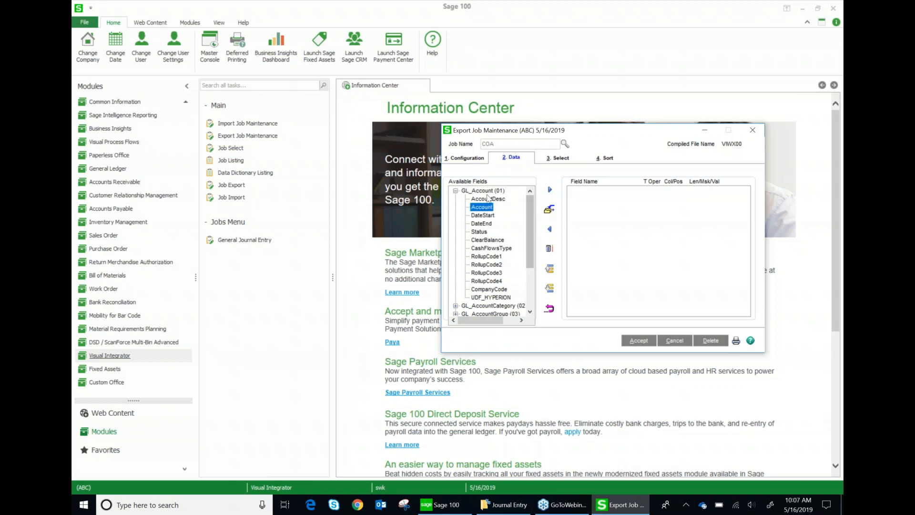
{"action": "left_click", "coordinate": [550, 190]}
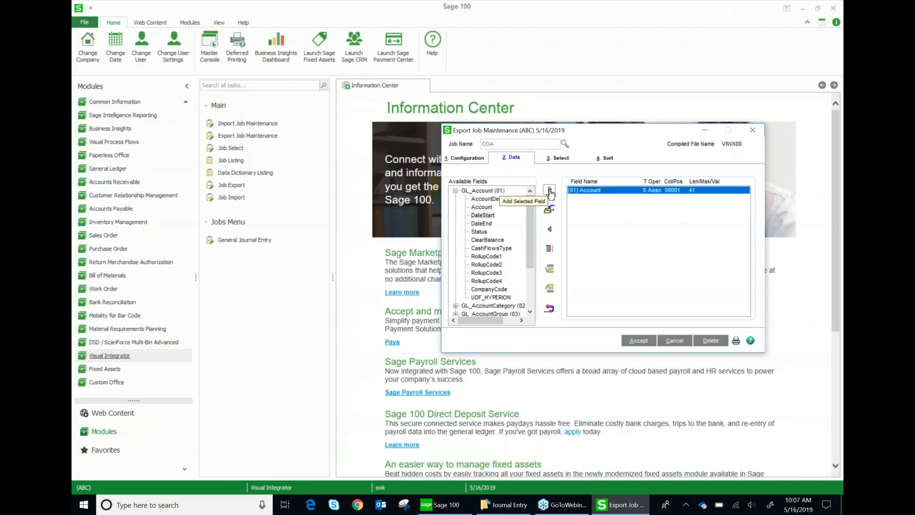
{"action": "left_click", "coordinate": [488, 198]}
{"action": "left_click", "coordinate": [550, 189]}
{"action": "left_click", "coordinate": [483, 215]}
{"action": "left_click", "coordinate": [550, 190]}
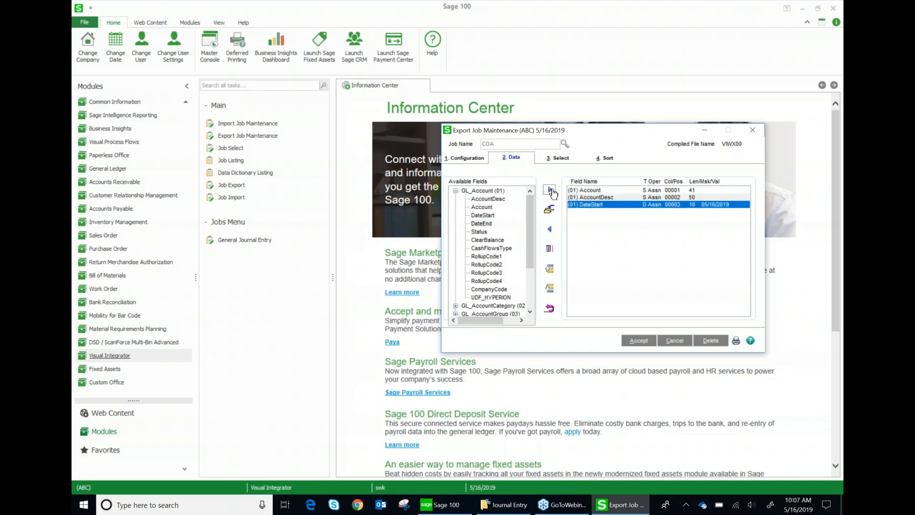
Add the DateEnd, Status, ClearBalance, CashFlowsType, RollupCode1 to RollupCode4 and CompanyCode fields to the export data.
{"action": "left_click", "coordinate": [550, 190]}
{"action": "left_click", "coordinate": [550, 191]}
{"action": "left_click", "coordinate": [550, 190]}
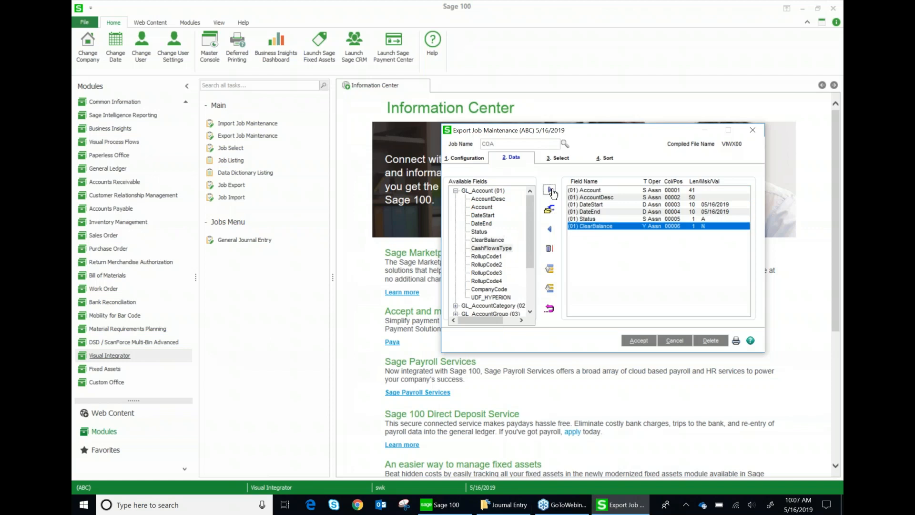
{"action": "left_click", "coordinate": [550, 191]}
{"action": "left_click", "coordinate": [550, 190]}
{"action": "left_click", "coordinate": [550, 190]}
{"action": "left_click", "coordinate": [551, 190]}
{"action": "left_click", "coordinate": [551, 191]}
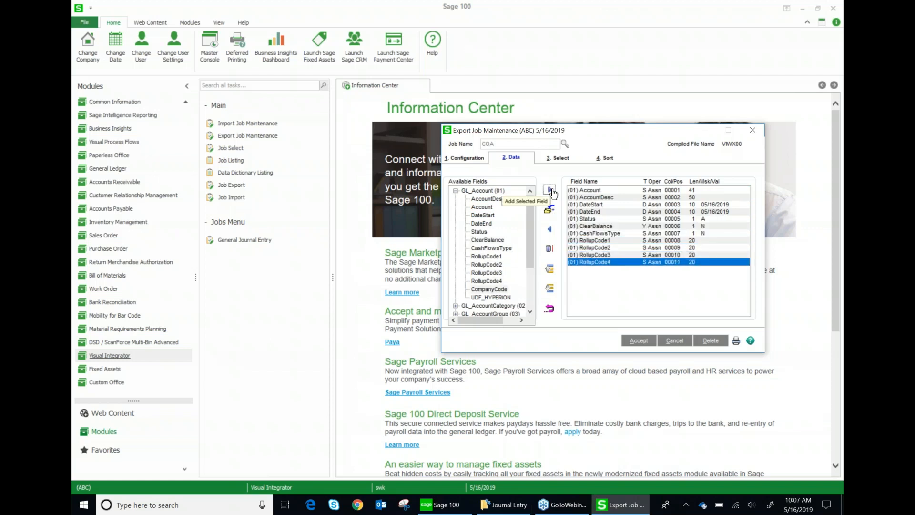
{"action": "left_click", "coordinate": [551, 190]}
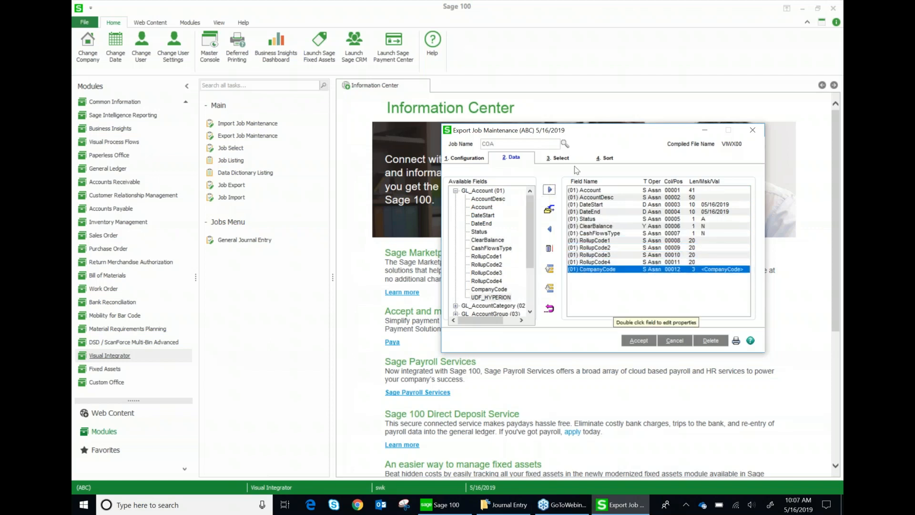
Add the Account field of GL_Account to the export job's selection criteria.
{"action": "left_click", "coordinate": [558, 158]}
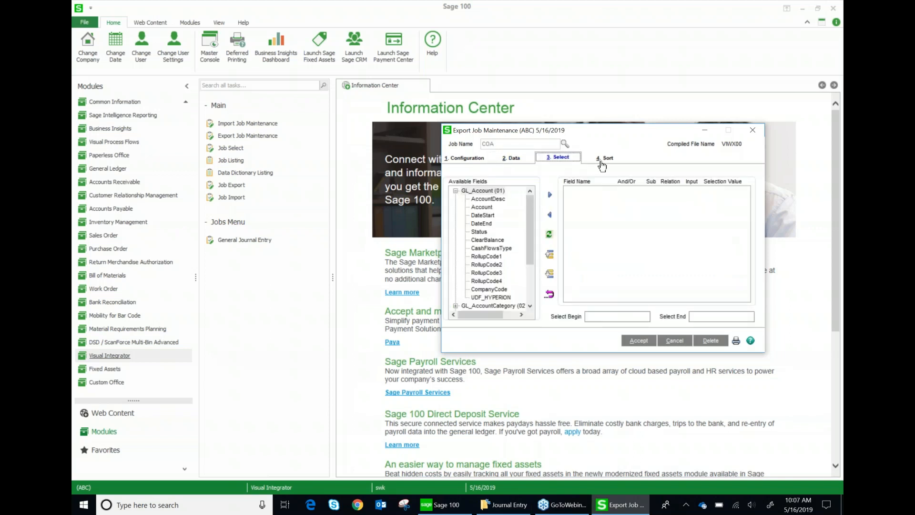
{"action": "left_click", "coordinate": [489, 208]}
{"action": "left_click", "coordinate": [549, 196]}
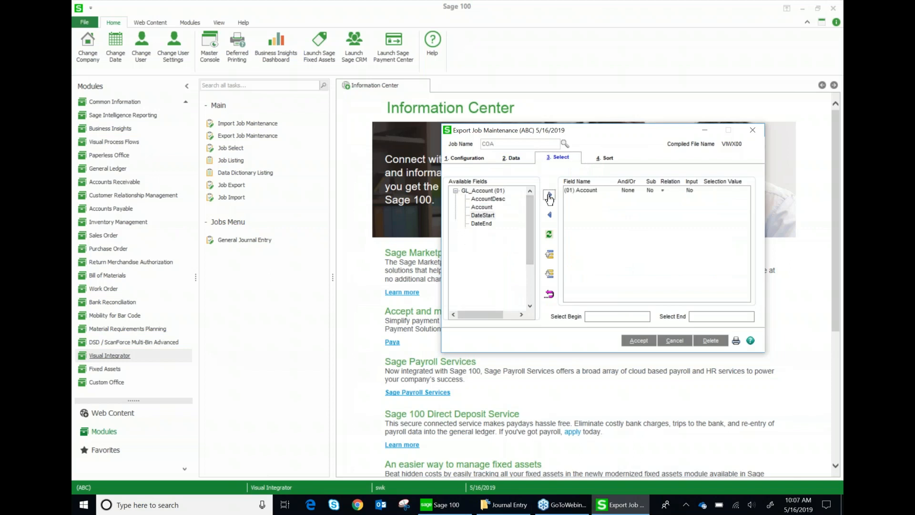
Examine the relation choices in the Account selection's properties and leave them without changes.
{"action": "left_click", "coordinate": [604, 193]}
{"action": "double_click", "coordinate": [604, 193]}
{"action": "left_click", "coordinate": [555, 208]}
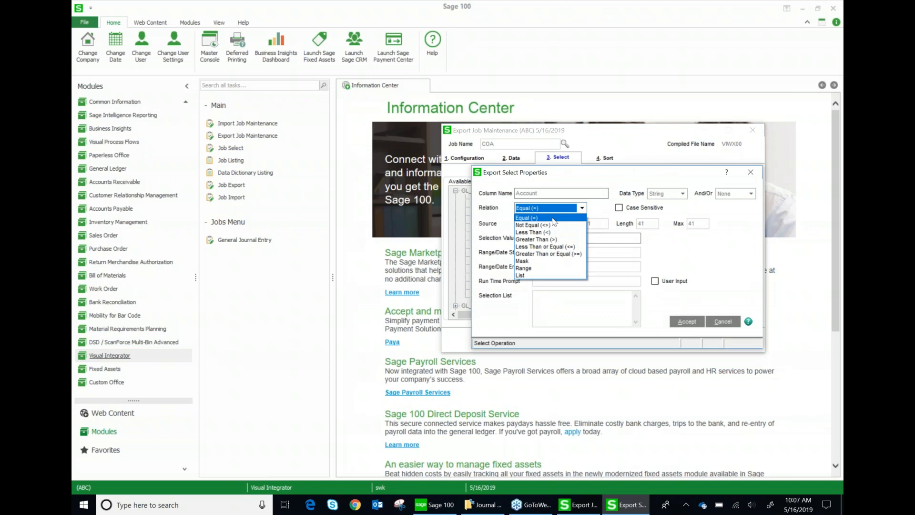
{"action": "left_click", "coordinate": [716, 320]}
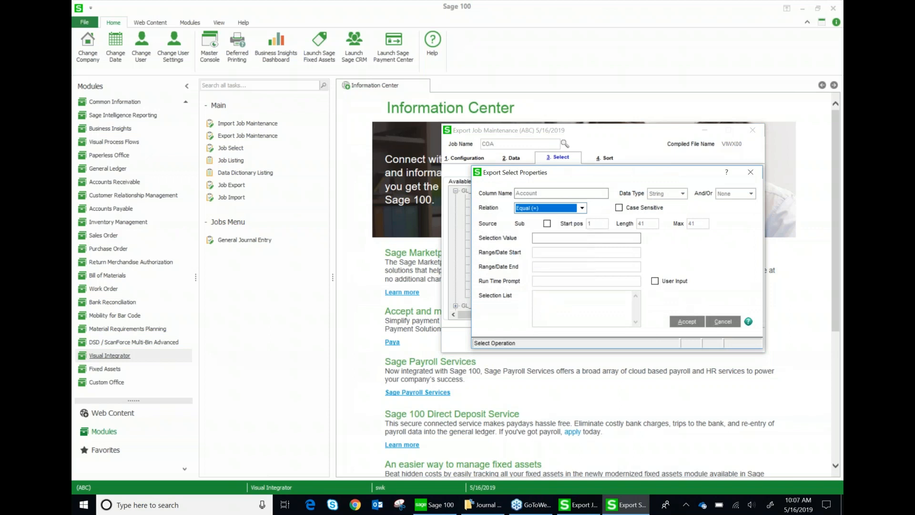
{"action": "left_click", "coordinate": [719, 321]}
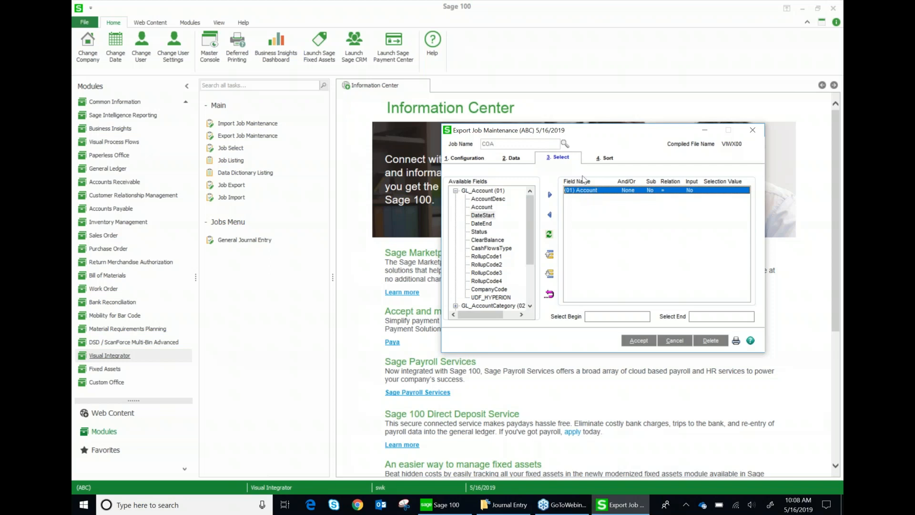
Sort the export by the Account field of GL_Account in ascending order.
{"action": "left_click", "coordinate": [602, 162]}
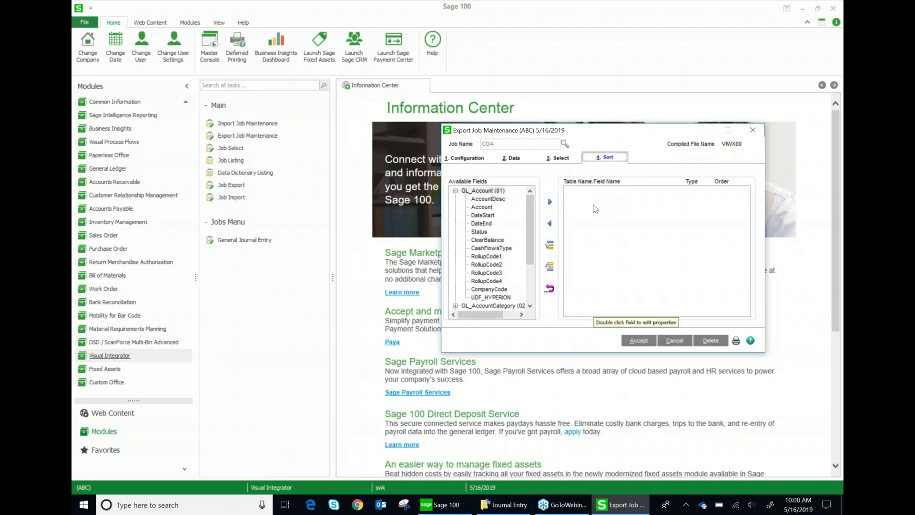
{"action": "left_click", "coordinate": [481, 207]}
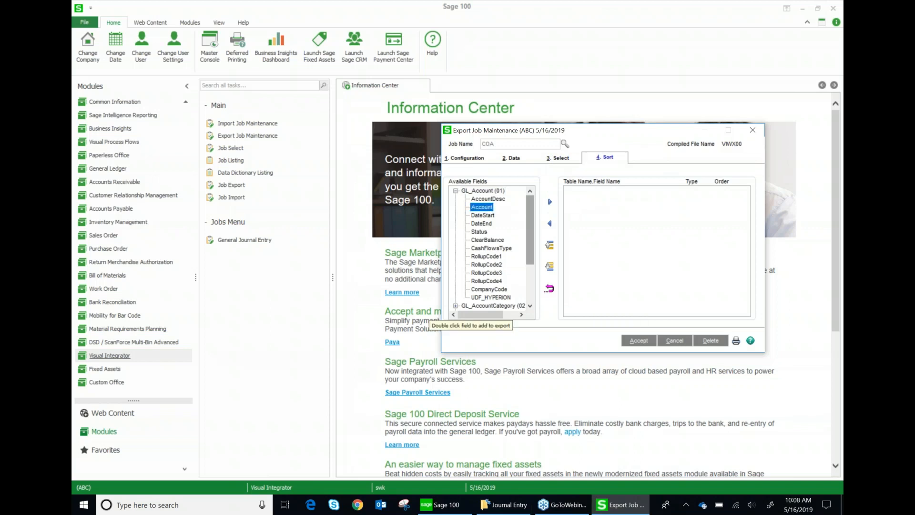
{"action": "left_click", "coordinate": [549, 202]}
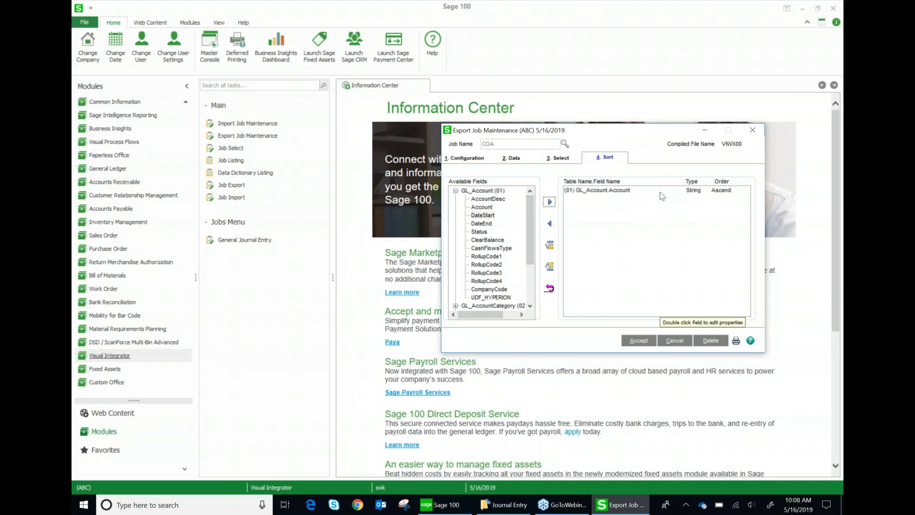
Review the export job's data fields and configuration, and save the COA job without executing it.
{"action": "left_click", "coordinate": [510, 157]}
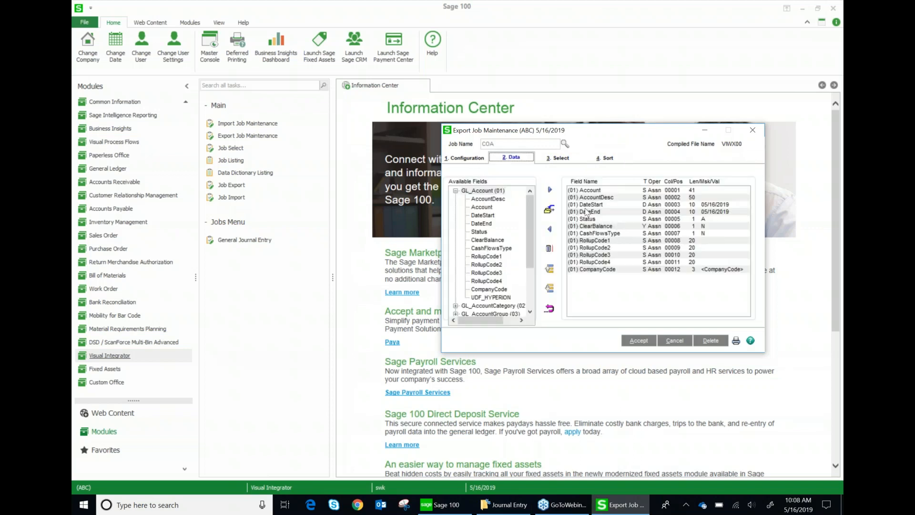
{"action": "left_click", "coordinate": [464, 158]}
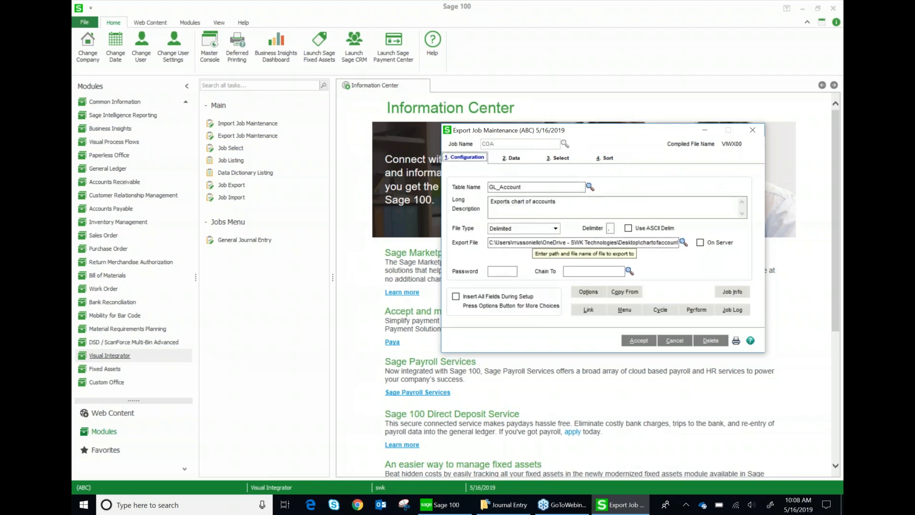
{"action": "left_click", "coordinate": [639, 341]}
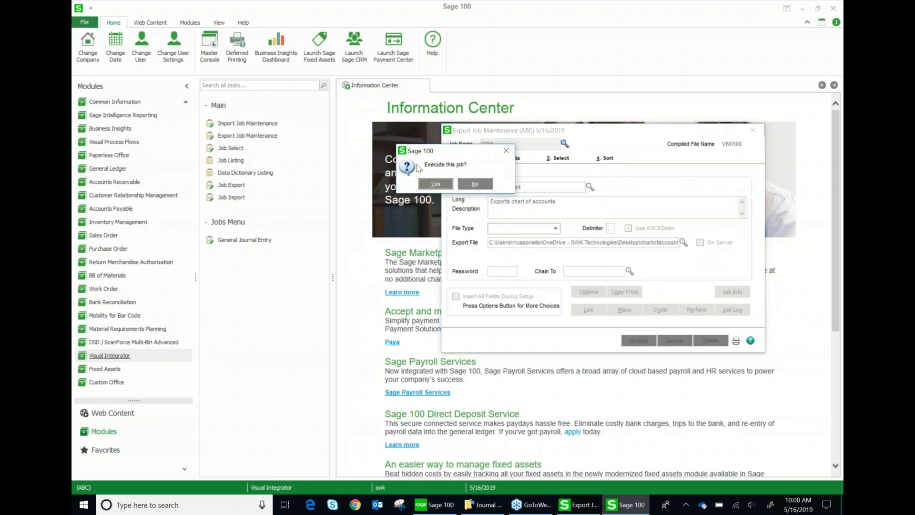
{"action": "left_click", "coordinate": [475, 185]}
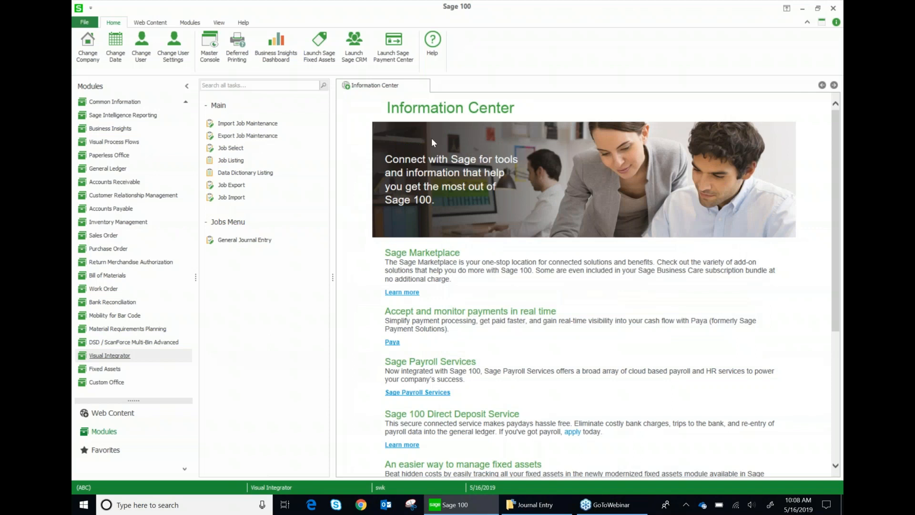
Look up the existing export jobs in the job list and leave the export job selection without choosing one.
{"action": "left_click", "coordinate": [311, 88]}
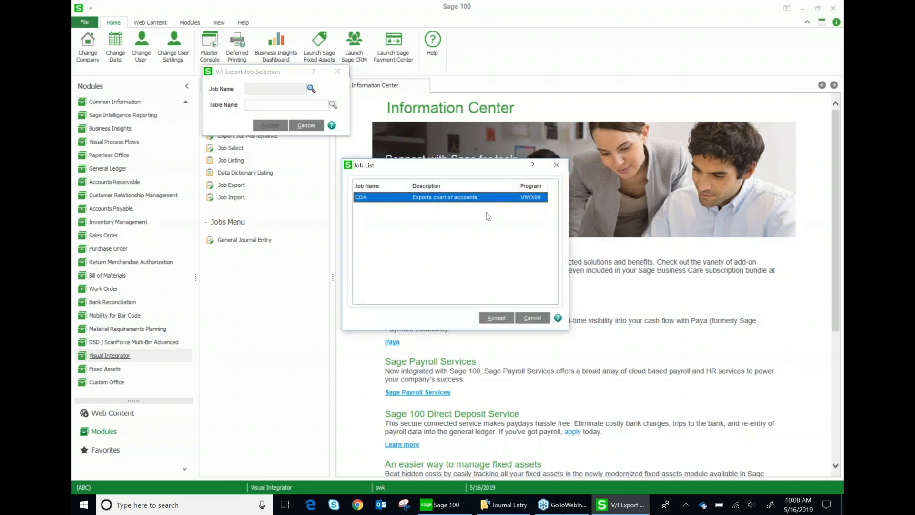
{"action": "left_click", "coordinate": [555, 165]}
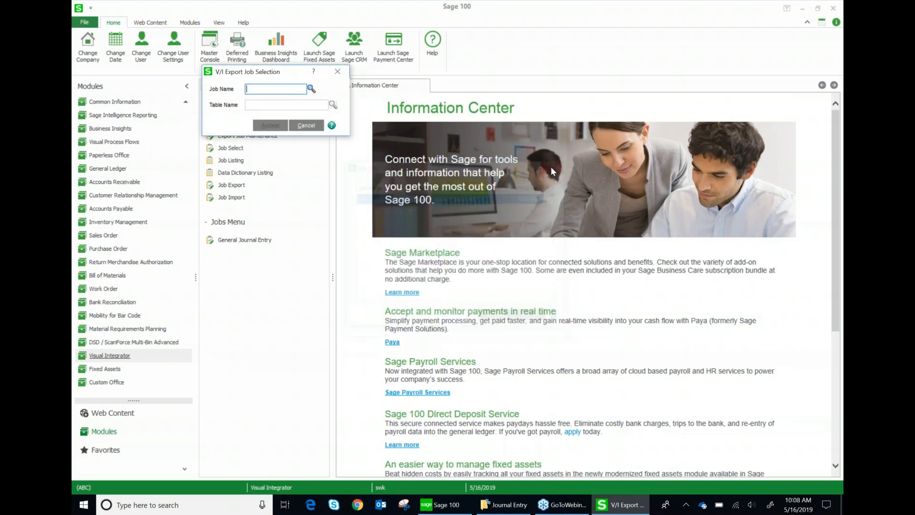
{"action": "left_click", "coordinate": [337, 71]}
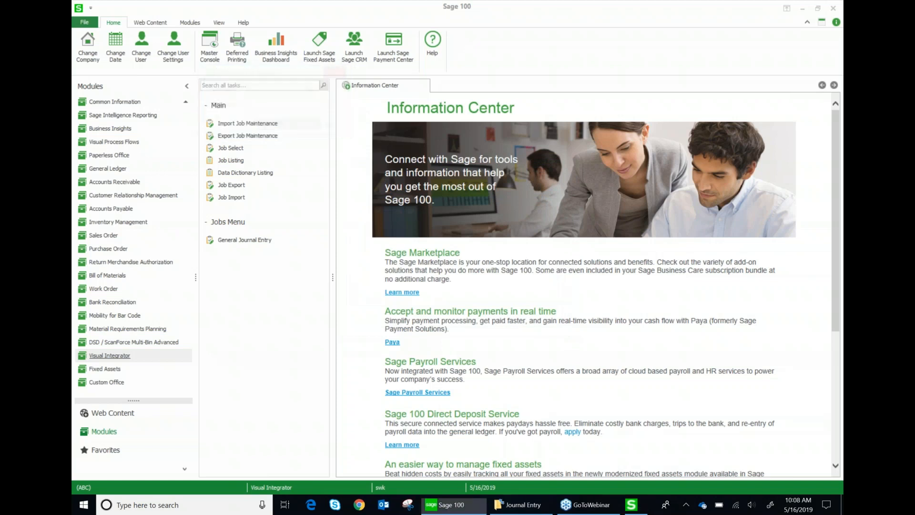
Choose the COA export job from the list of all import and export jobs and open its run window.
{"action": "left_click", "coordinate": [232, 150]}
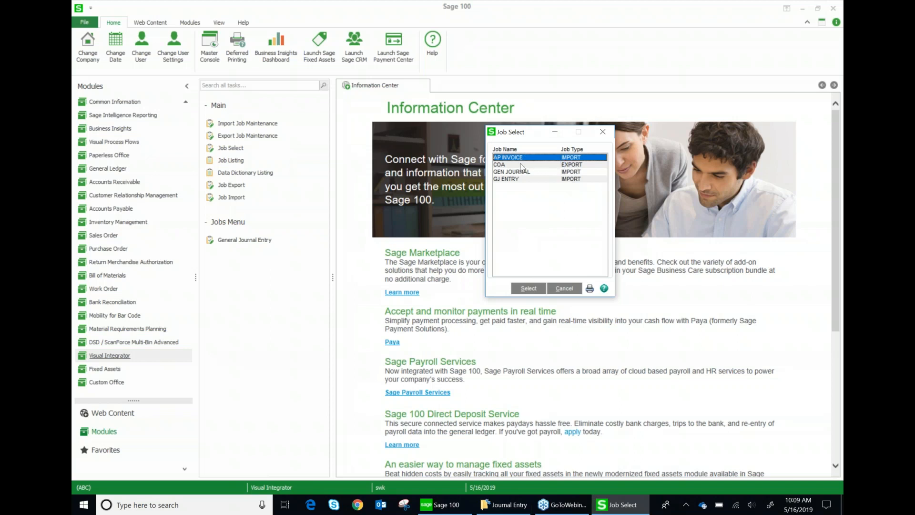
{"action": "left_click", "coordinate": [506, 165]}
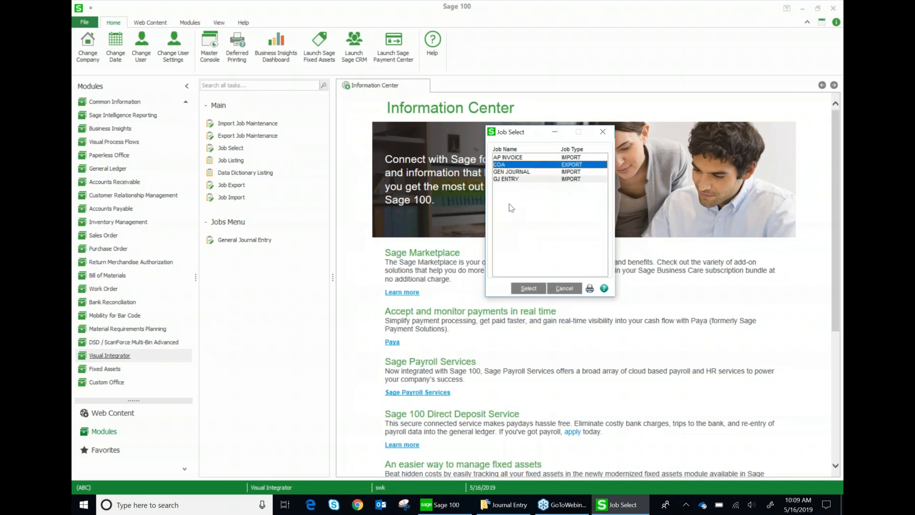
{"action": "left_click", "coordinate": [528, 289]}
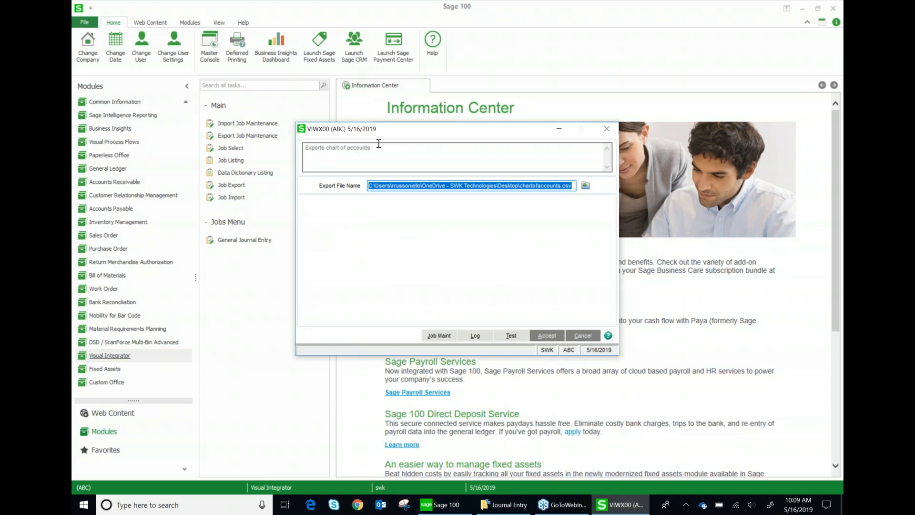
Set the export file of the COA job to chartofaccounts.csv in the Desktop folder.
{"action": "left_click", "coordinate": [446, 119]}
{"action": "left_click_drag", "start_coordinate": [440, 131], "coordinate": [507, 104]}
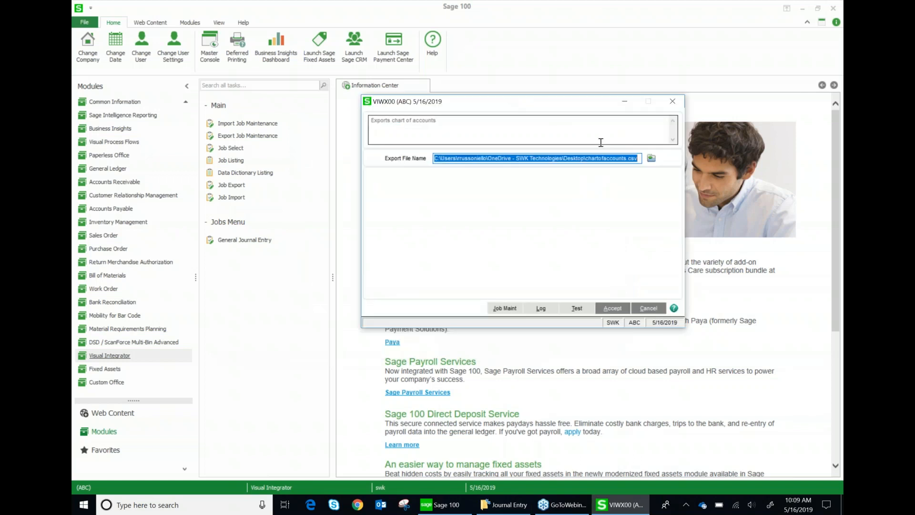
{"action": "left_click", "coordinate": [636, 158]}
{"action": "left_click", "coordinate": [651, 158]}
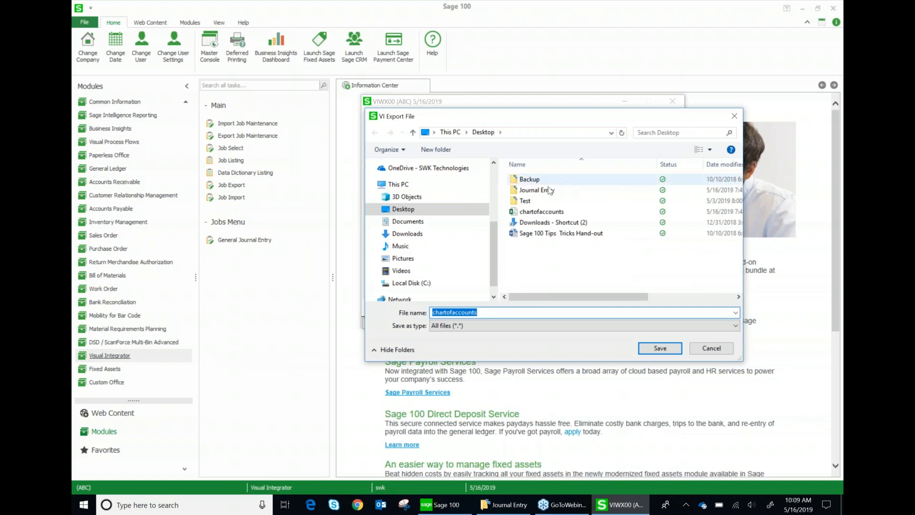
{"action": "double_click", "coordinate": [538, 190]}
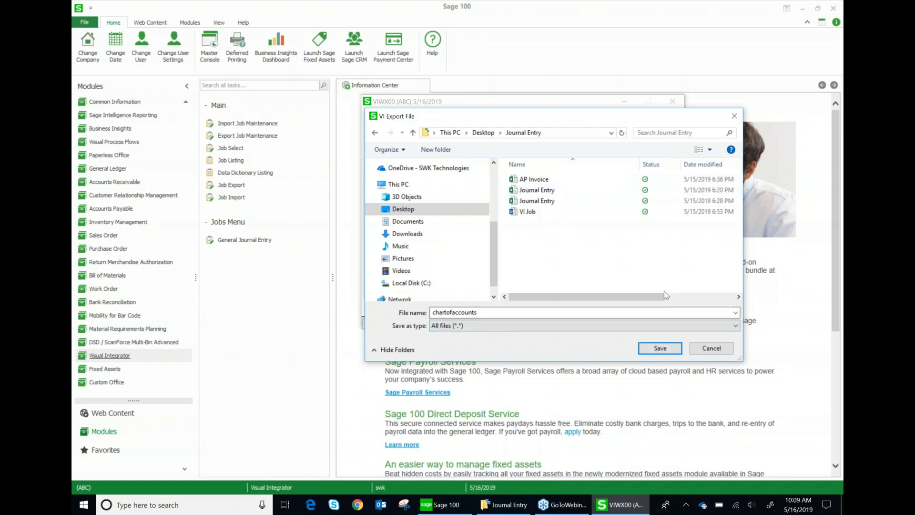
{"action": "left_click", "coordinate": [439, 208]}
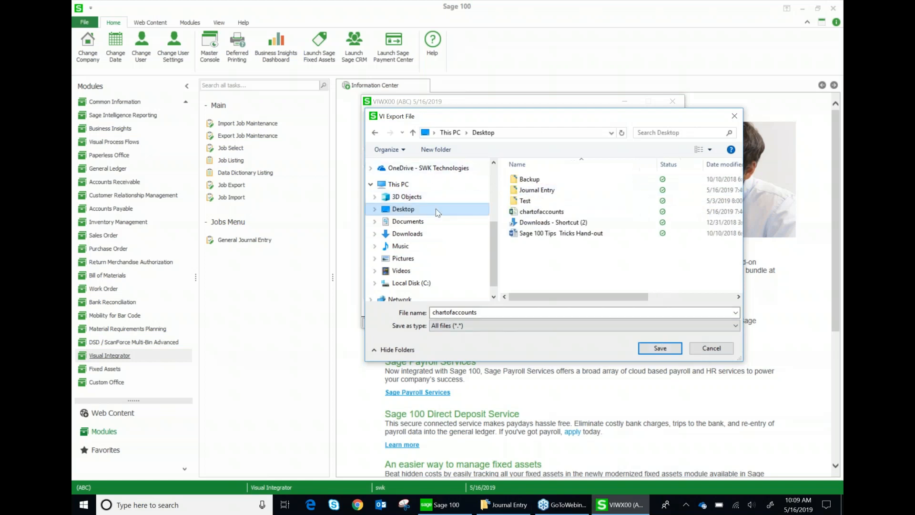
{"action": "left_click", "coordinate": [525, 212]}
{"action": "left_click", "coordinate": [503, 313]}
{"action": "left_click", "coordinate": [504, 313]}
{"action": "type", "text": ".csv"}
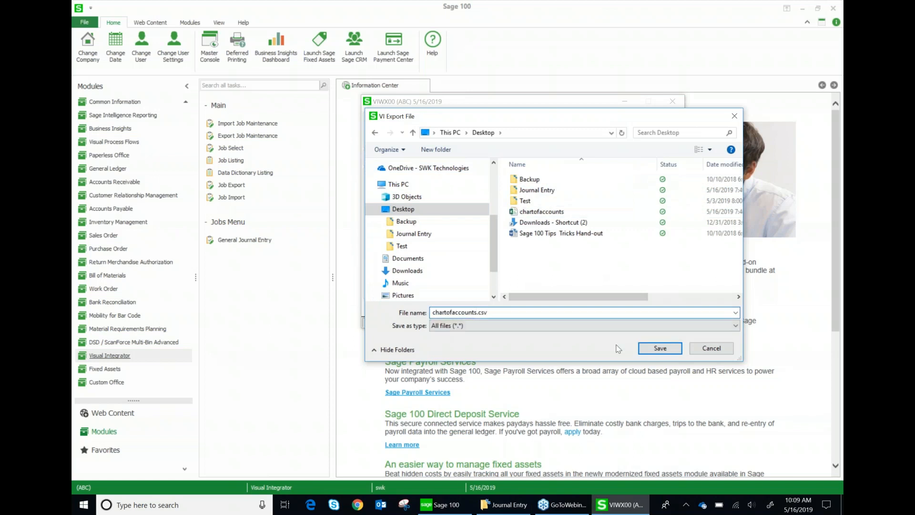
{"action": "left_click", "coordinate": [659, 348]}
{"action": "left_click", "coordinate": [488, 255]}
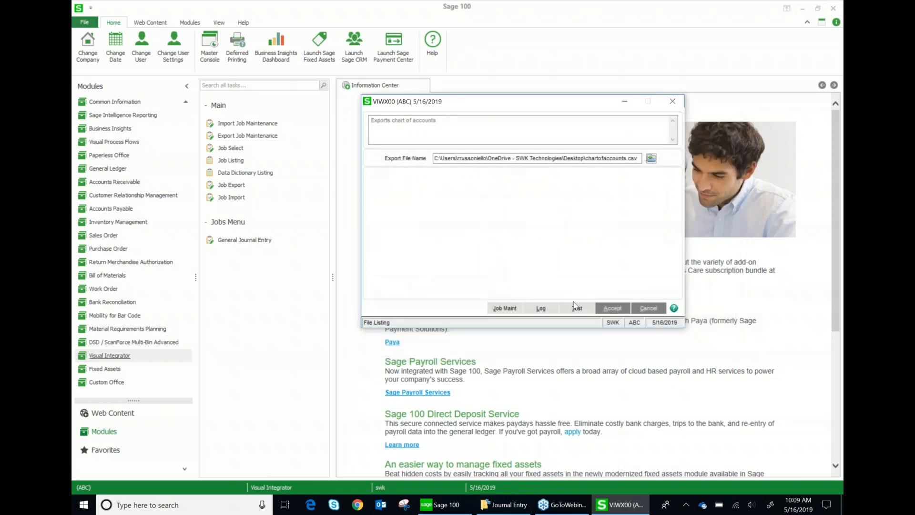
Test the export job on all records, view the job log and close it.
{"action": "left_click", "coordinate": [576, 308]}
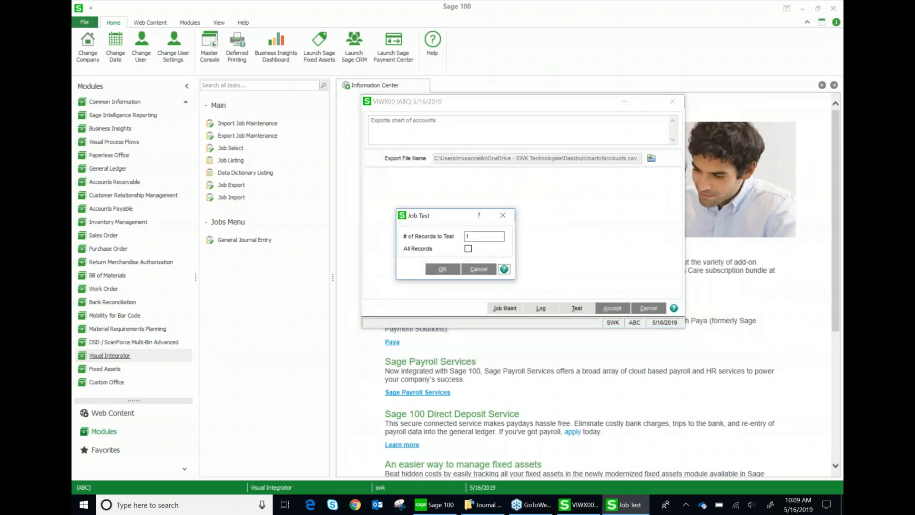
{"action": "left_click", "coordinate": [468, 249]}
{"action": "left_click", "coordinate": [442, 270]}
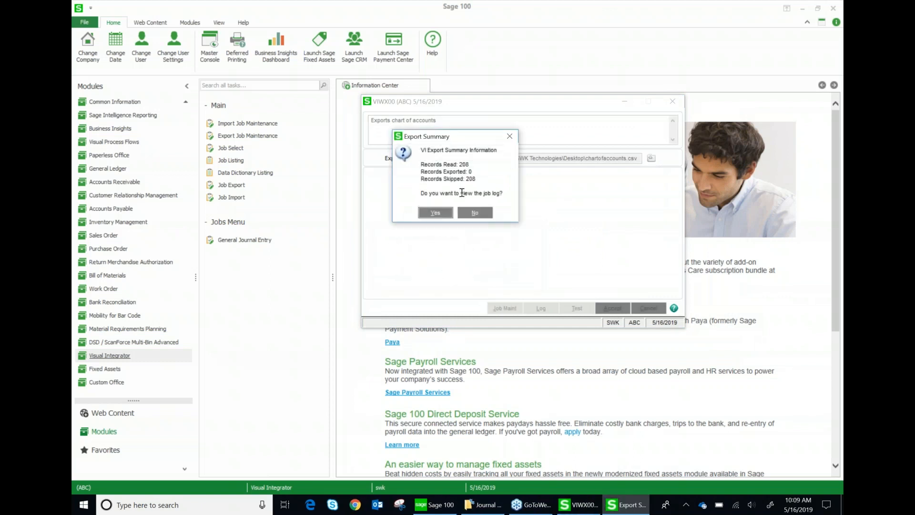
{"action": "left_click_drag", "start_coordinate": [476, 179], "coordinate": [424, 181]}
{"action": "left_click", "coordinate": [434, 212]}
{"action": "left_click", "coordinate": [493, 336]}
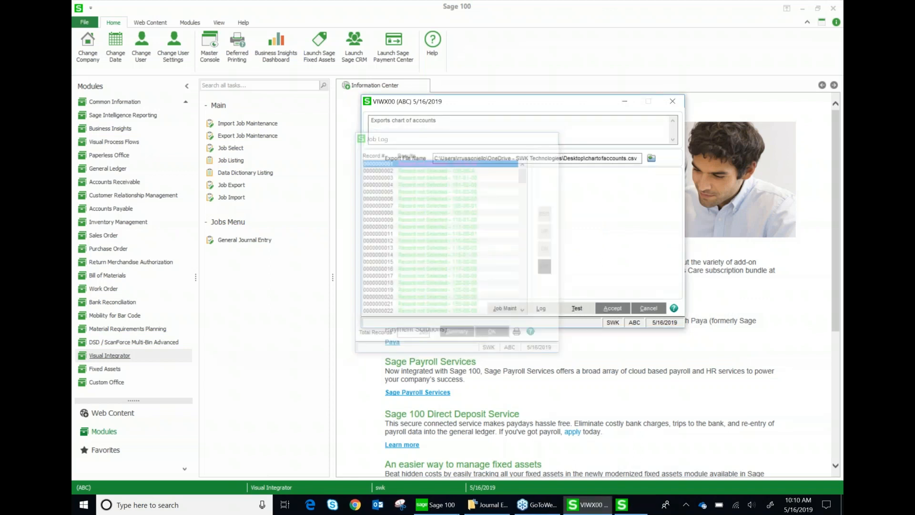
Remove the Account selection criterion from the COA job in job maintenance and save the job.
{"action": "left_click", "coordinate": [501, 310]}
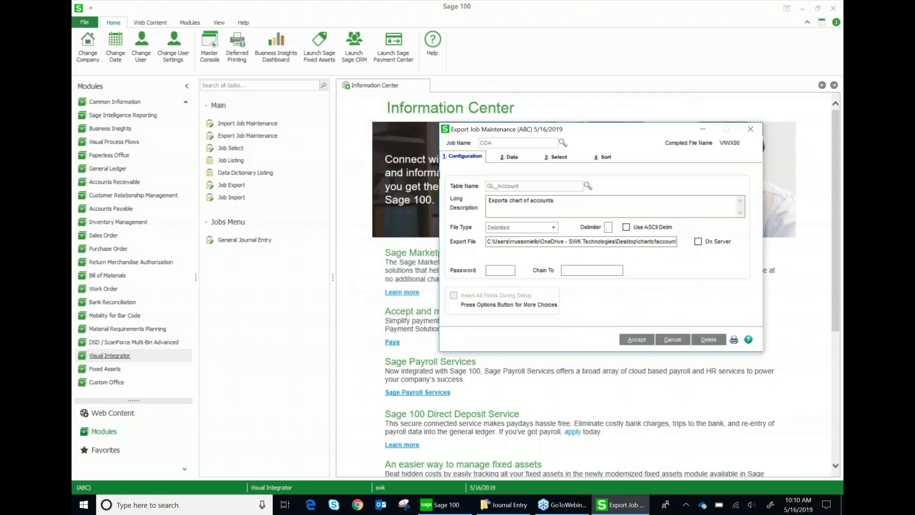
{"action": "left_click", "coordinate": [561, 161]}
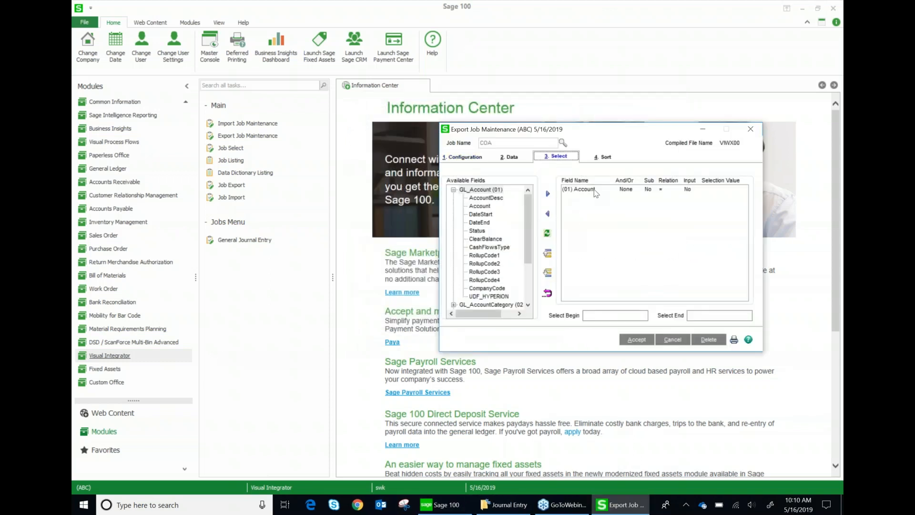
{"action": "left_click", "coordinate": [595, 190]}
{"action": "left_click", "coordinate": [549, 215]}
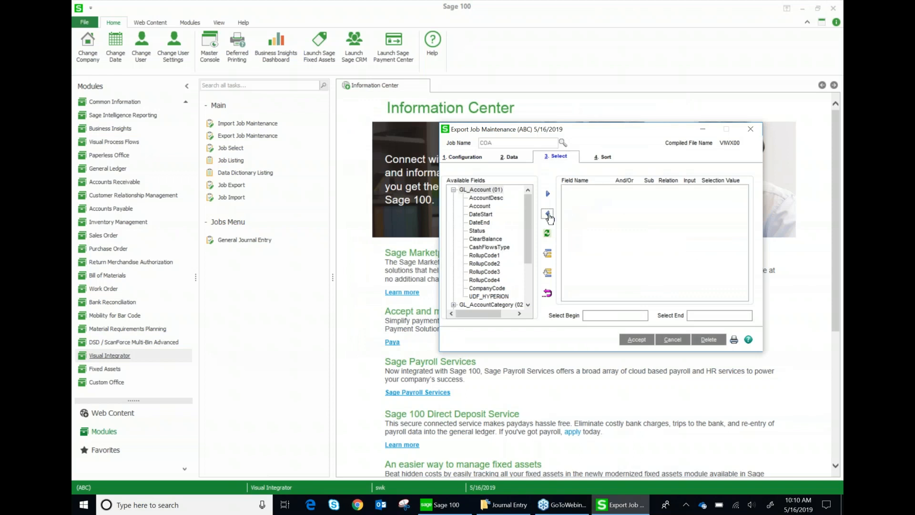
{"action": "left_click", "coordinate": [468, 157]}
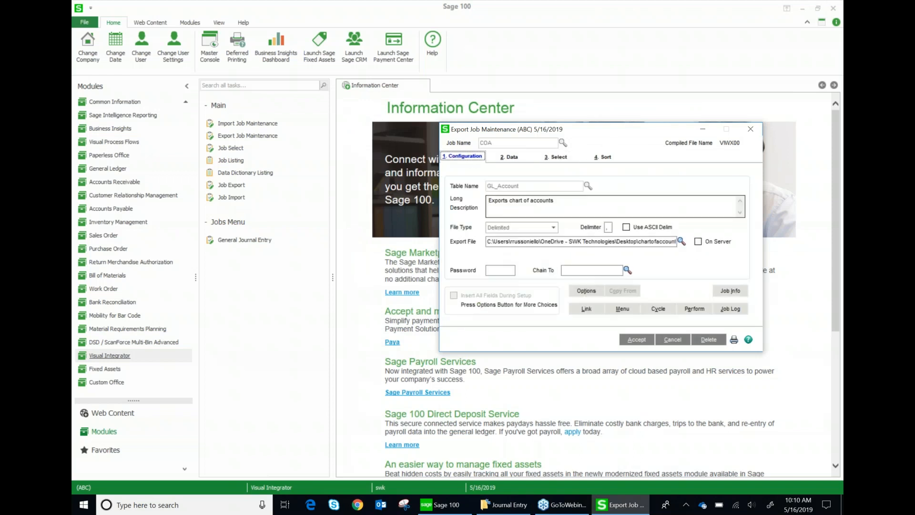
{"action": "left_click", "coordinate": [637, 340]}
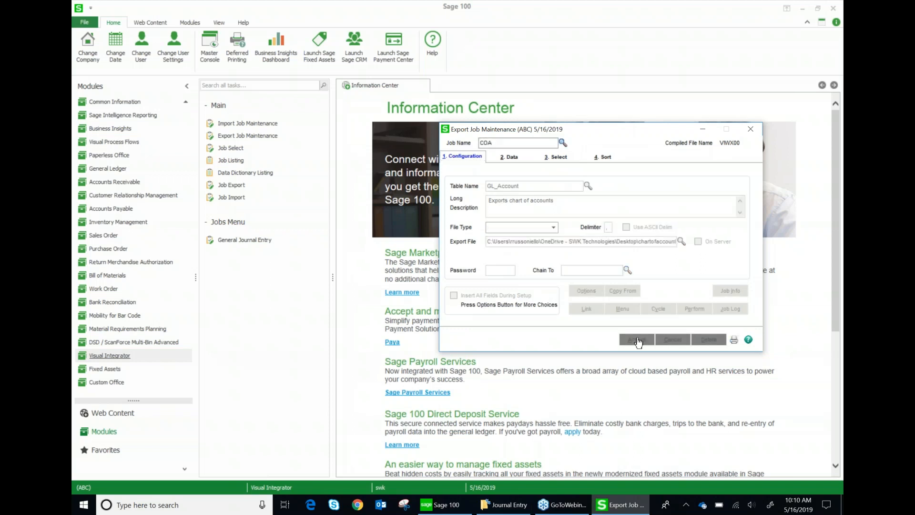
{"action": "left_click", "coordinate": [435, 188]}
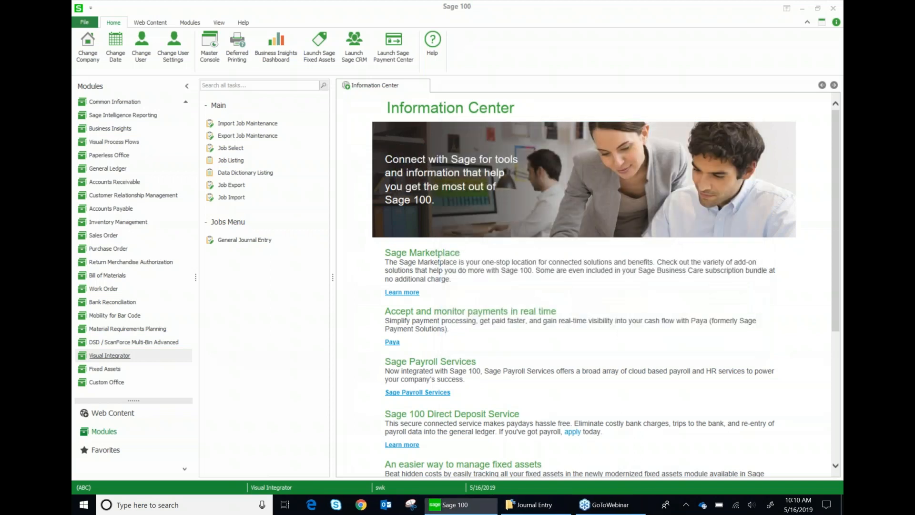
Test the corrected export job on all records and review the records read and exported, skipping the job log.
{"action": "left_click", "coordinate": [576, 306]}
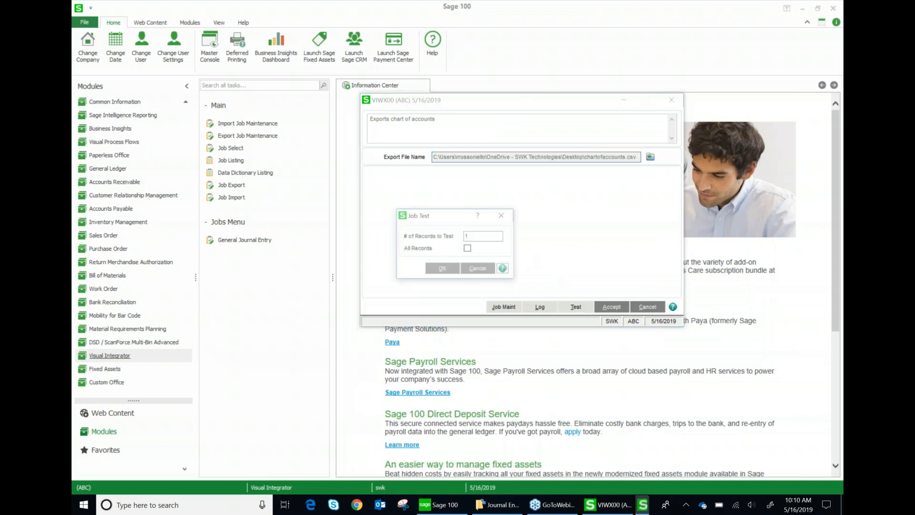
{"action": "left_click", "coordinate": [468, 249]}
{"action": "left_click", "coordinate": [442, 269]}
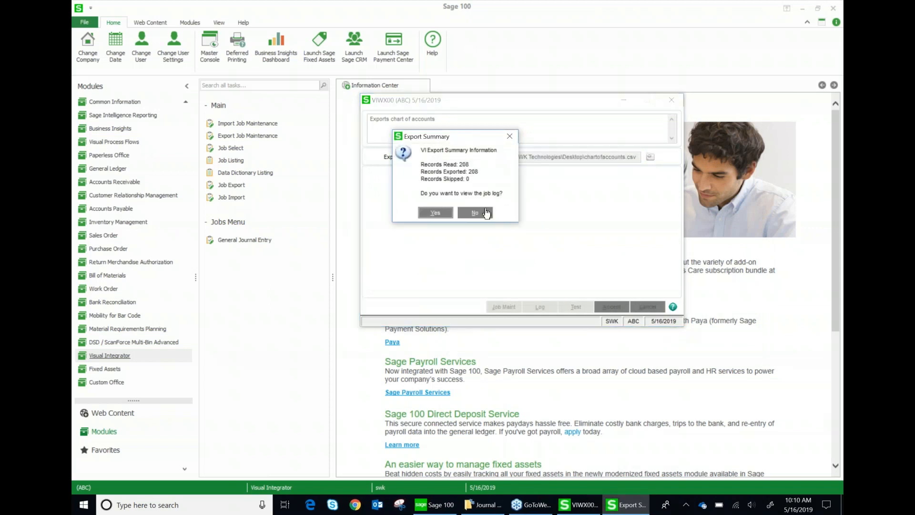
{"action": "left_click_drag", "start_coordinate": [470, 165], "coordinate": [421, 164]}
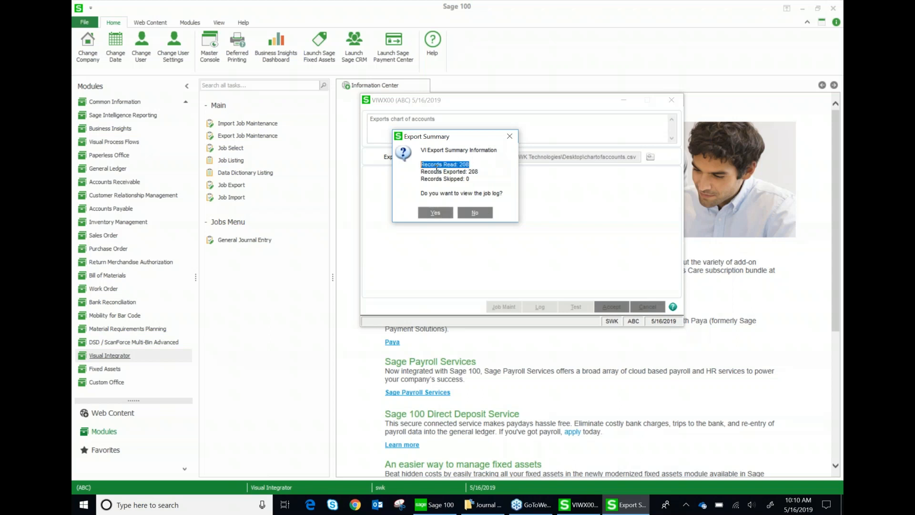
{"action": "left_click_drag", "start_coordinate": [479, 172], "coordinate": [421, 172]}
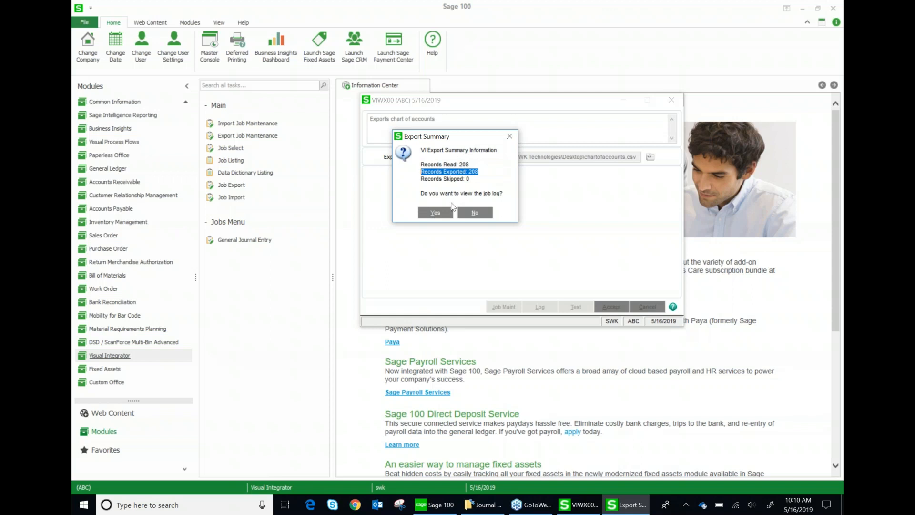
{"action": "left_click", "coordinate": [476, 212]}
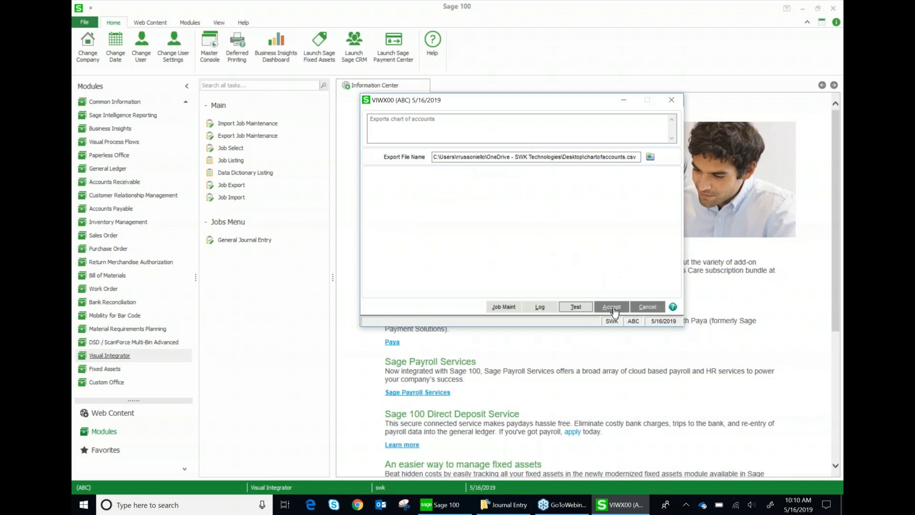
Run the export of the records from company ABC and skip the job log.
{"action": "left_click", "coordinate": [612, 307]}
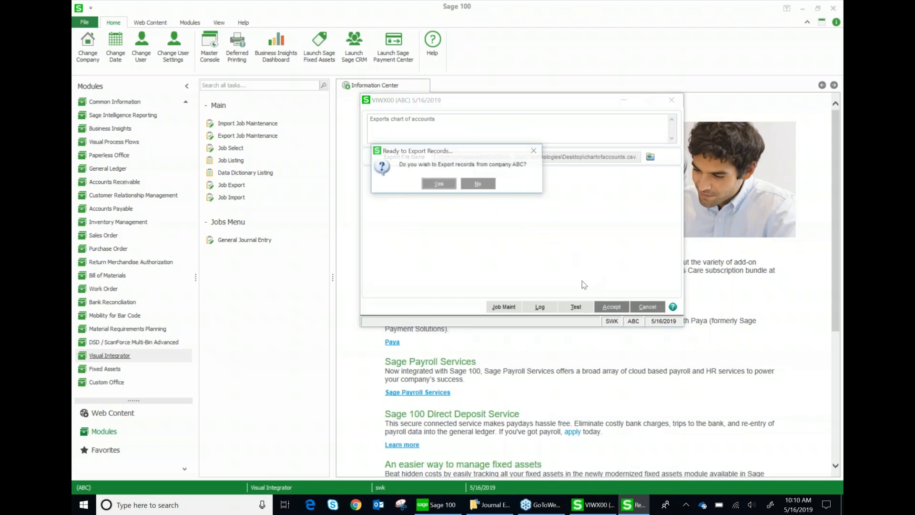
{"action": "left_click", "coordinate": [447, 190]}
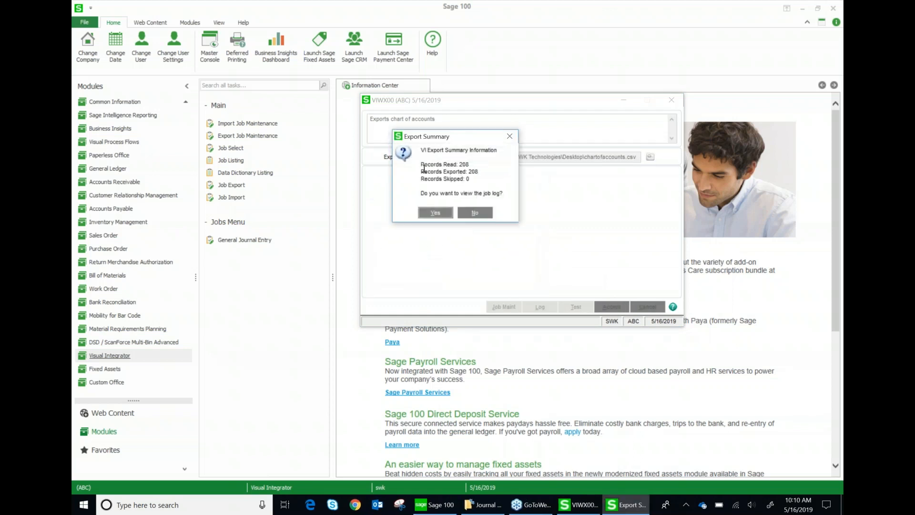
{"action": "left_click", "coordinate": [481, 215]}
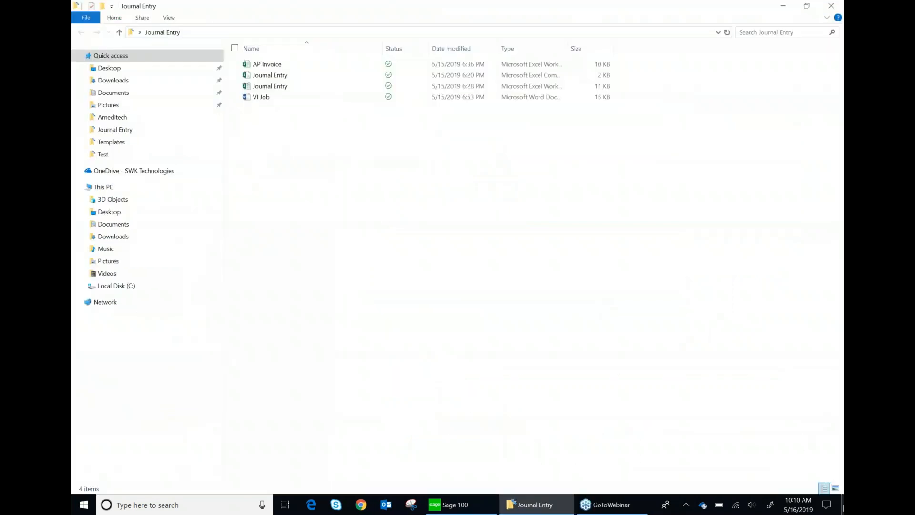
Open the exported chartofaccounts file from the desktop in Excel and autofit the widths of columns A to L.
{"action": "key", "text": "super+d"}
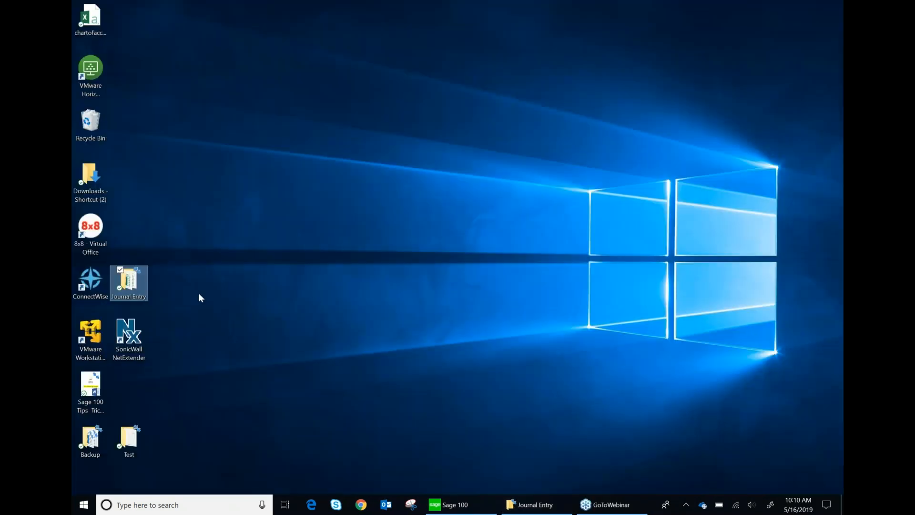
{"action": "left_click_drag", "start_coordinate": [104, 30], "coordinate": [249, 75]}
{"action": "double_click", "coordinate": [249, 78]}
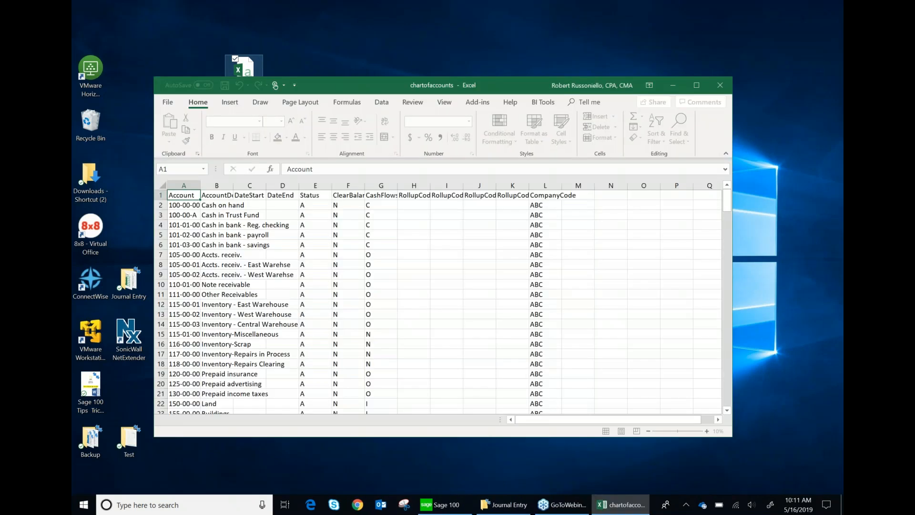
{"action": "left_click_drag", "start_coordinate": [183, 214], "coordinate": [203, 202]}
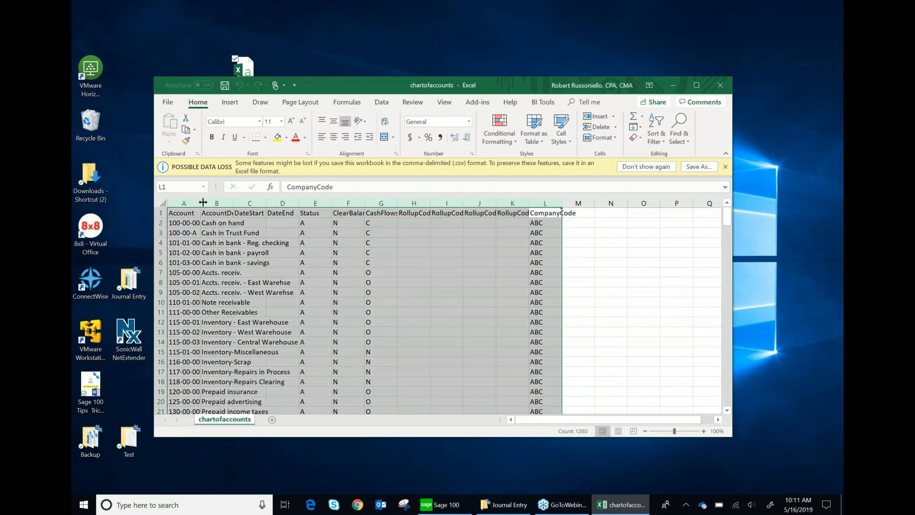
{"action": "double_click", "coordinate": [202, 202]}
Examine the exported account numbers and descriptions down the sheet, and return to the header row.
{"action": "left_click", "coordinate": [233, 281]}
{"action": "key", "text": "Down"}
{"action": "key", "text": "Down"}
{"action": "key", "text": "Down"}
{"action": "key", "text": "Down"}
{"action": "key", "text": "Down"}
{"action": "key", "text": "Down"}
{"action": "key", "text": "Down"}
{"action": "key", "text": "Down"}
{"action": "key", "text": "Down"}
{"action": "key", "text": "Down"}
{"action": "key", "text": "Down"}
{"action": "key", "text": "Down"}
{"action": "key", "text": "Down"}
{"action": "key", "text": "Down"}
{"action": "key", "text": "Down"}
{"action": "key", "text": "Down"}
{"action": "key", "text": "Down"}
{"action": "key", "text": "Down"}
{"action": "key", "text": "Down"}
{"action": "key", "text": "Down"}
{"action": "key", "text": "Down"}
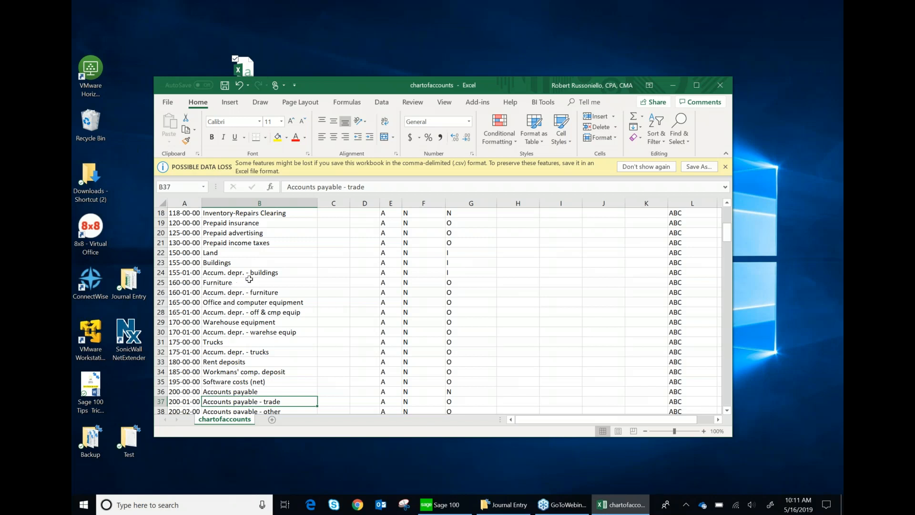
{"action": "left_click_drag", "start_coordinate": [729, 237], "coordinate": [727, 206]}
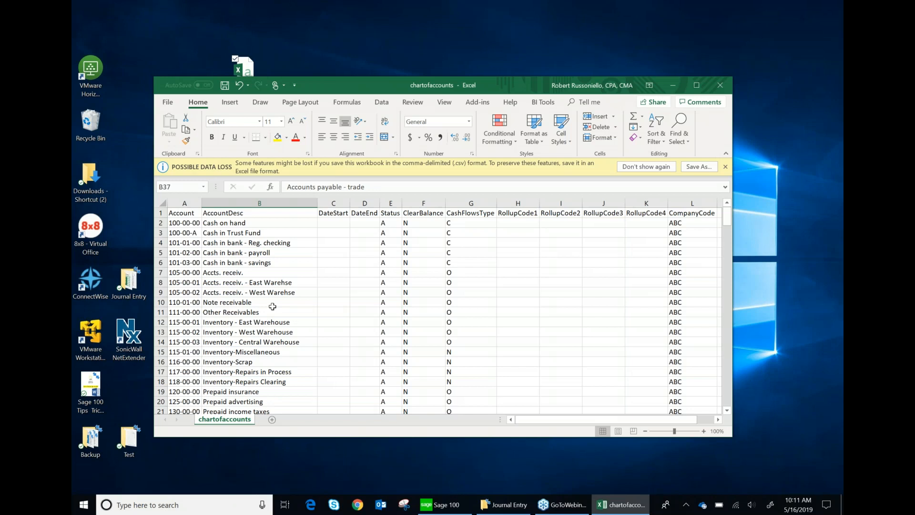
Switch to Sage 100 and open General Journal Entry in the General Ledger module.
{"action": "left_click", "coordinate": [440, 506]}
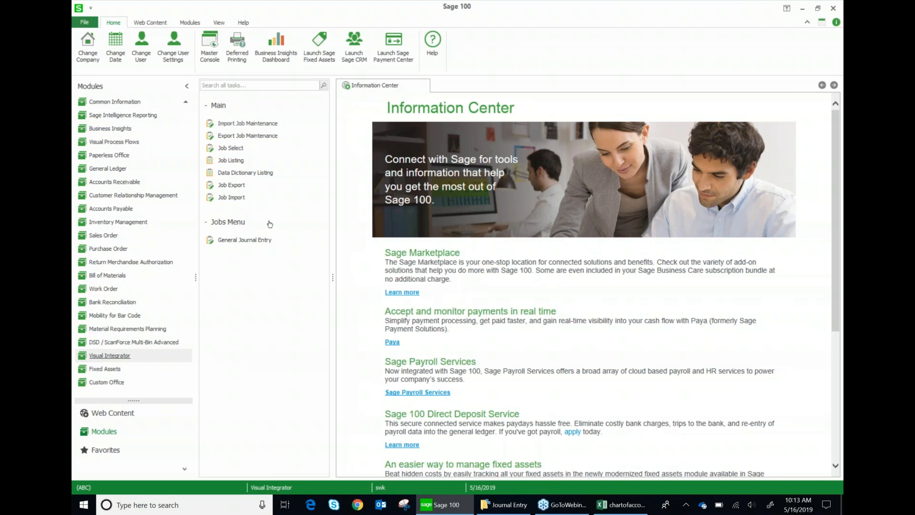
{"action": "left_click", "coordinate": [119, 169]}
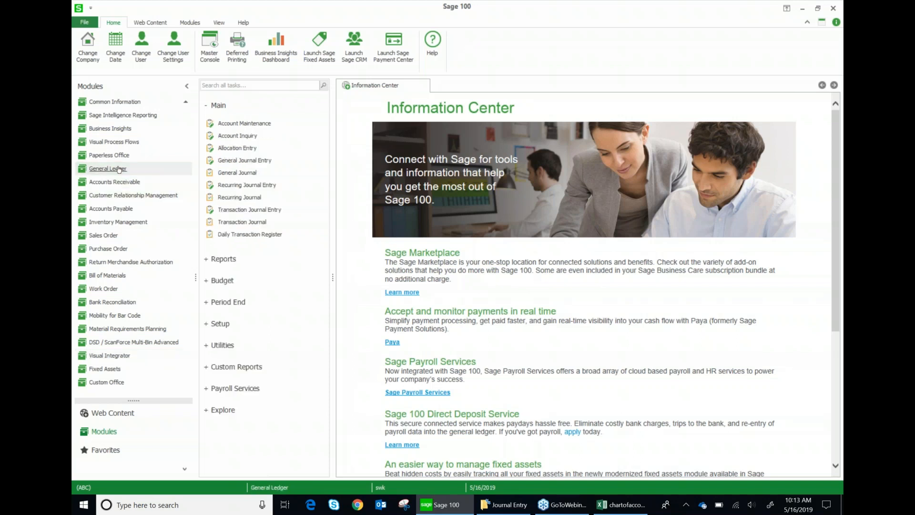
{"action": "left_click", "coordinate": [237, 161]}
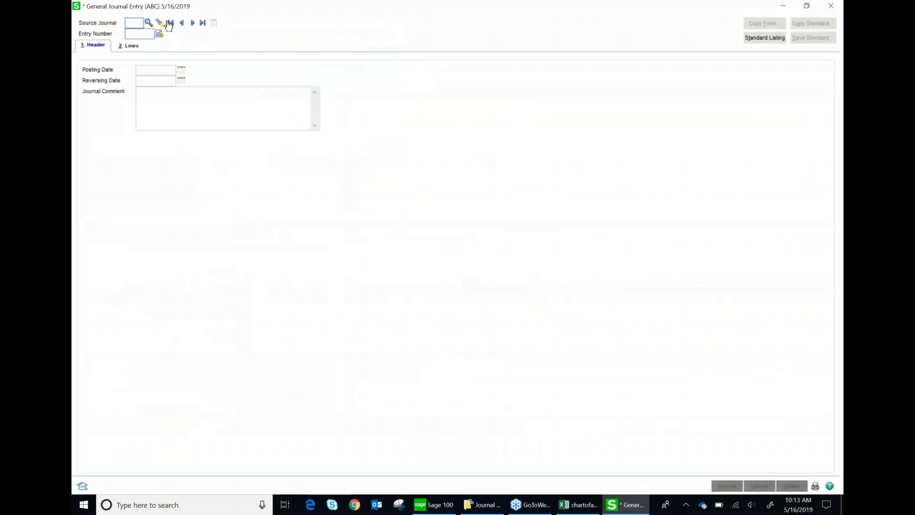
Start a journal entry in source journal JE with the next entry number, and enter Test Entry as the journal comment.
{"action": "left_click", "coordinate": [148, 23]}
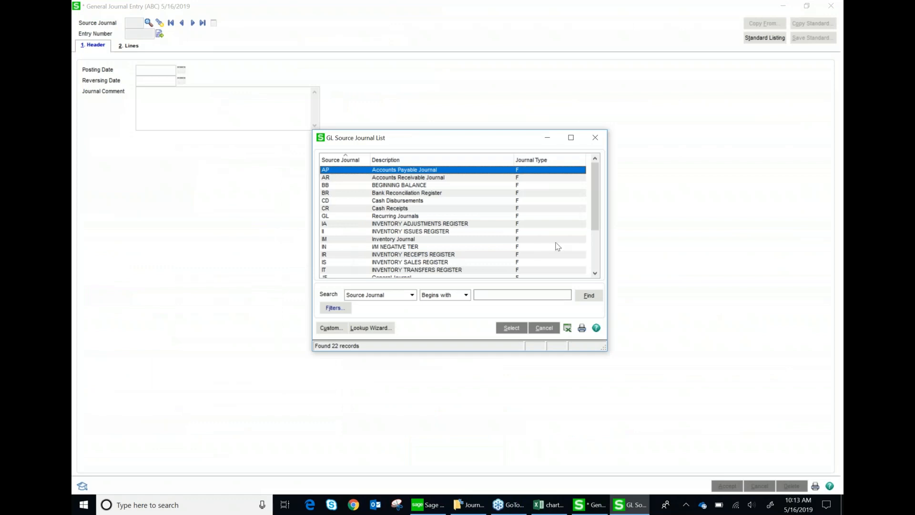
{"action": "scroll", "coordinate": [595, 236], "scroll_direction": "down", "scroll_amount": 2}
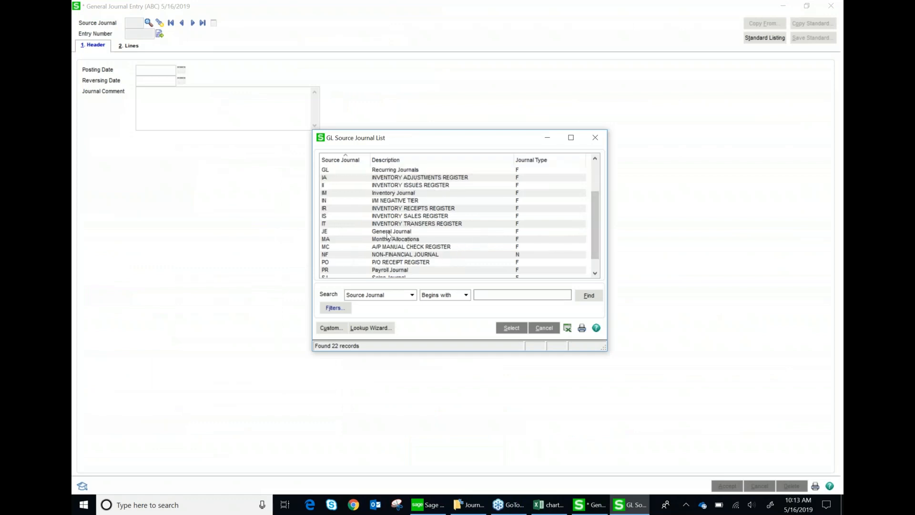
{"action": "double_click", "coordinate": [390, 231]}
{"action": "left_click", "coordinate": [160, 35]}
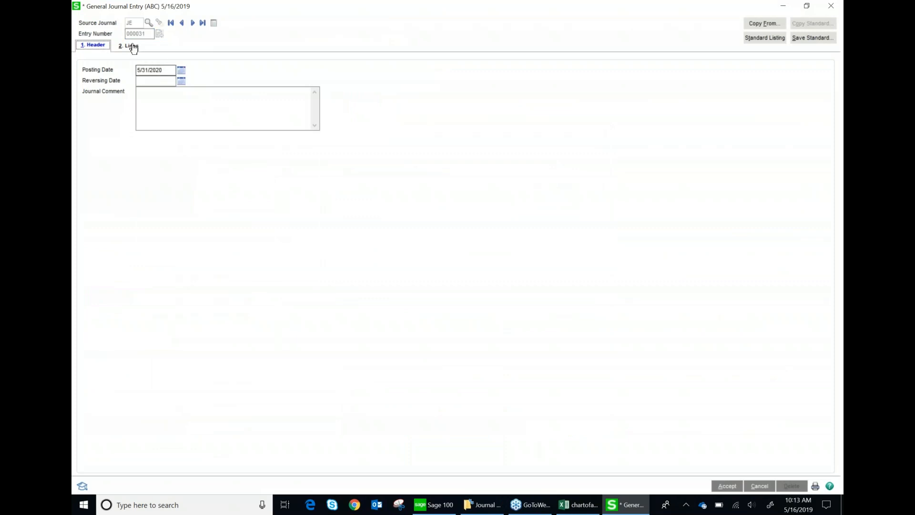
{"action": "left_click", "coordinate": [156, 98]}
{"action": "type", "text": "Test"}
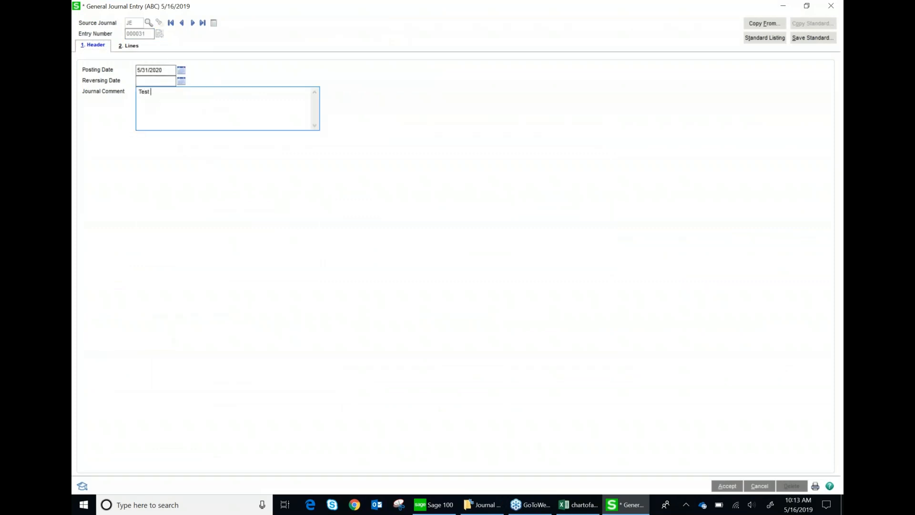
{"action": "type", "text": " Entry"}
Add the first entry line for account 620-01-00 with a debit of 1,200.00.
{"action": "left_click", "coordinate": [138, 48]}
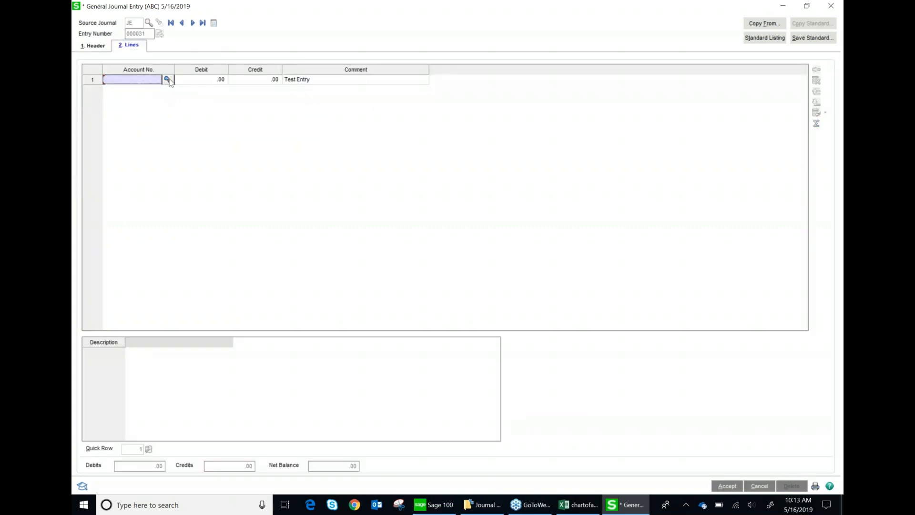
{"action": "left_click", "coordinate": [168, 80]}
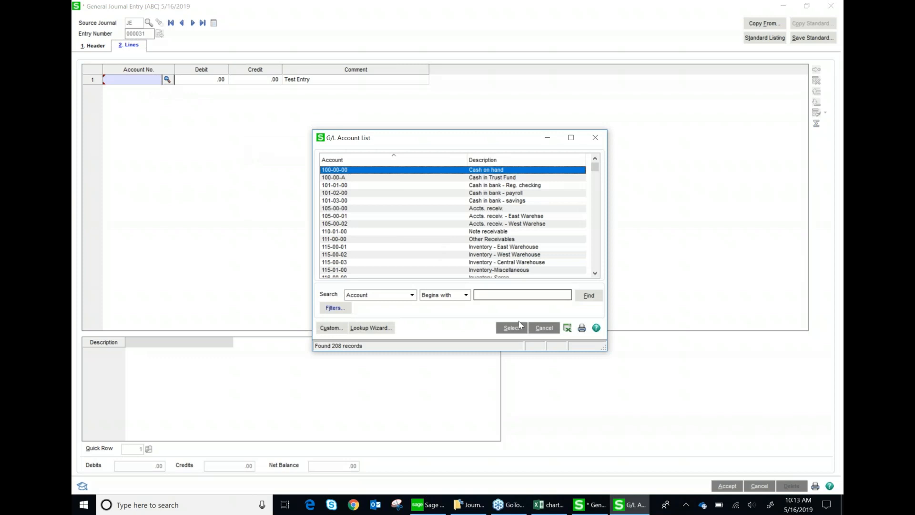
{"action": "left_click", "coordinate": [539, 330]}
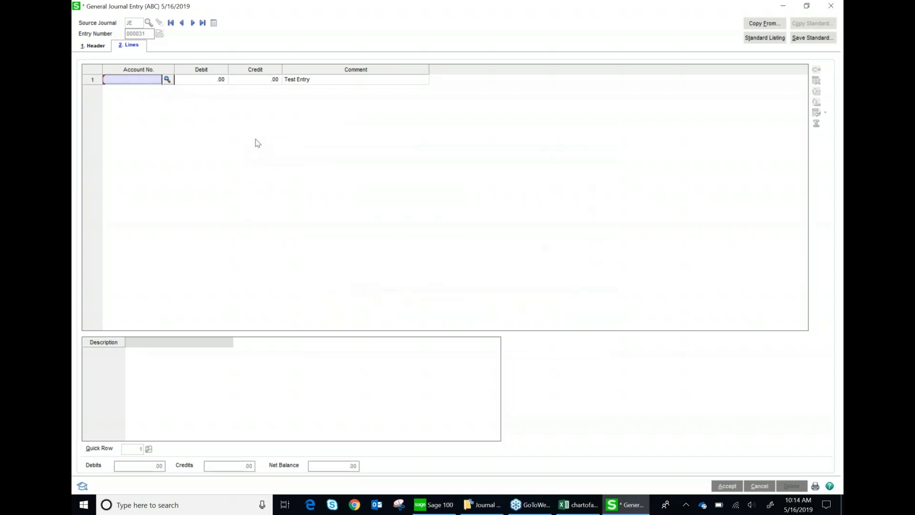
{"action": "left_click", "coordinate": [123, 82]}
{"action": "type", "text": "620-"}
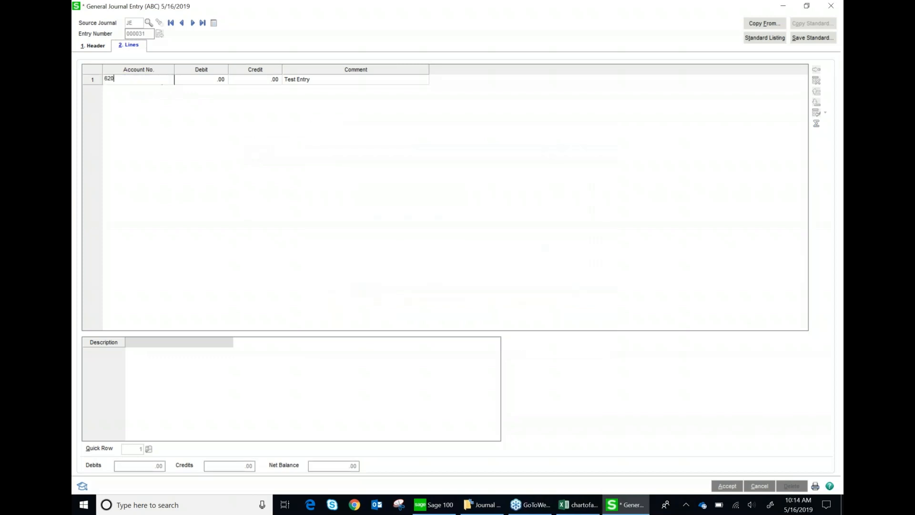
{"action": "type", "text": "01-00"}
{"action": "key", "text": "Tab"}
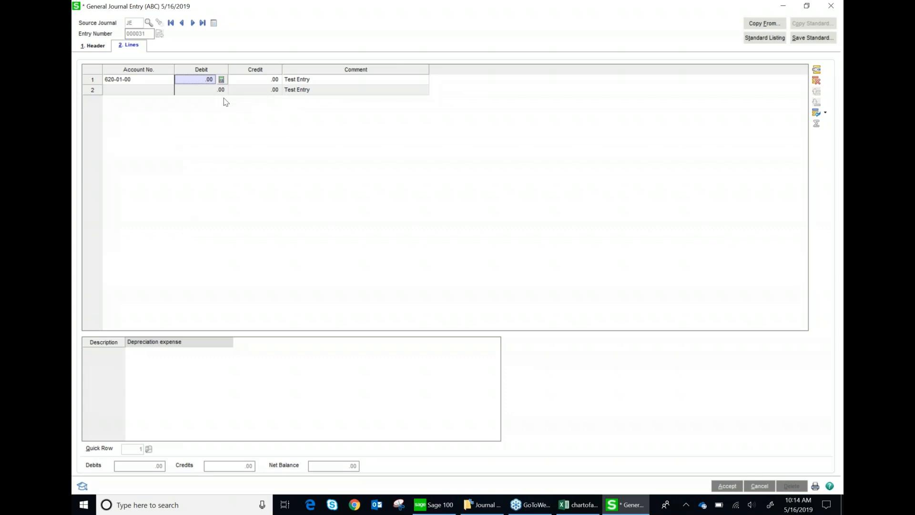
{"action": "type", "text": "1200"}
{"action": "key", "text": "Tab"}
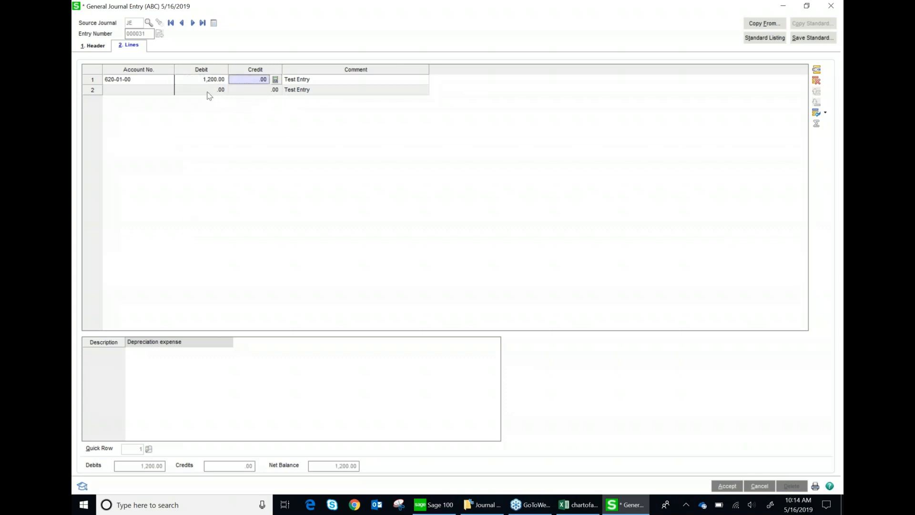
Add a second entry line for account 155-01-00 and balance the entry with a credit of 1,200.00.
{"action": "left_click", "coordinate": [152, 89]}
{"action": "type", "text": "100"}
{"action": "key", "text": "Tab"}
{"action": "type", "text": "1550100"}
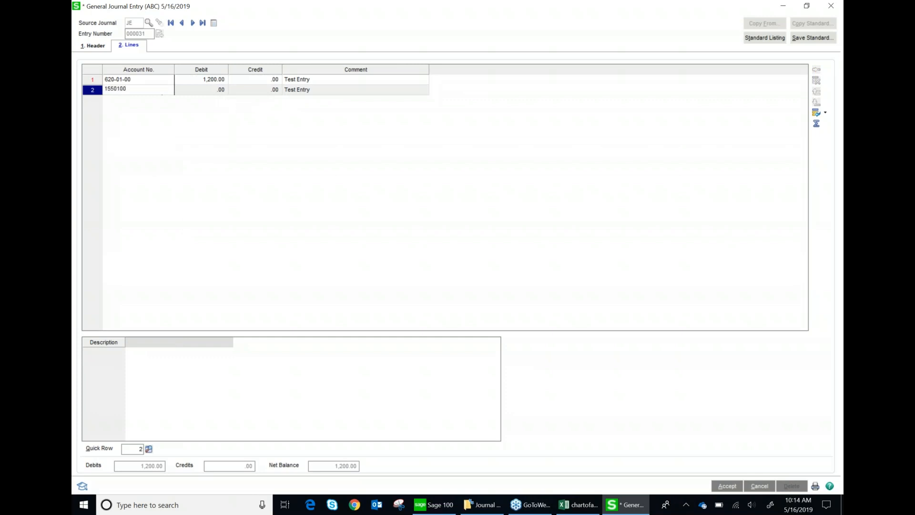
{"action": "key", "text": "Tab"}
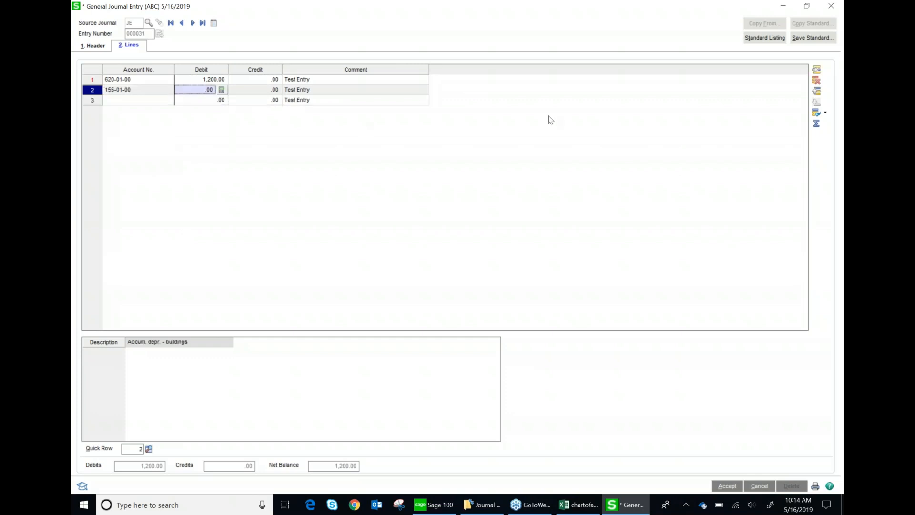
{"action": "left_click", "coordinate": [816, 125]}
Open the Journal Entry Excel workbook from the Journal Entry folder, close the chartofaccounts file, and maximize the workbook.
{"action": "left_click", "coordinate": [481, 504]}
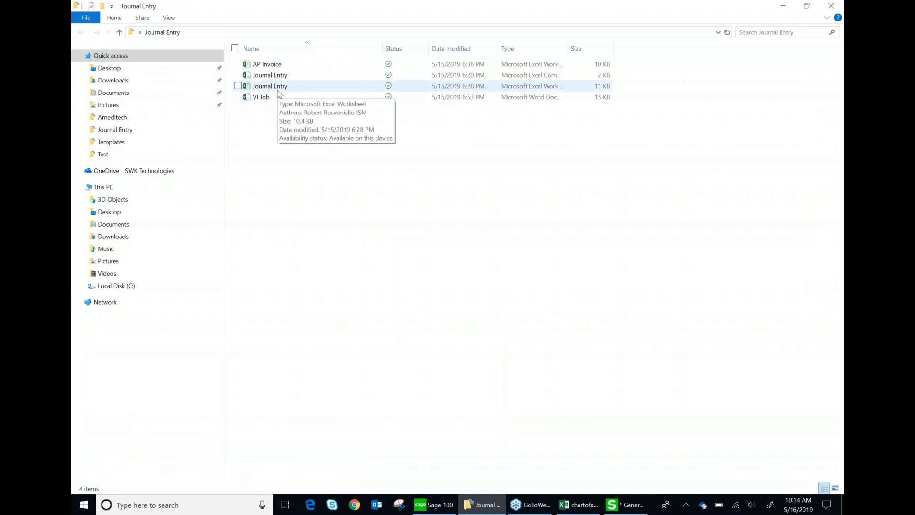
{"action": "left_click", "coordinate": [278, 90]}
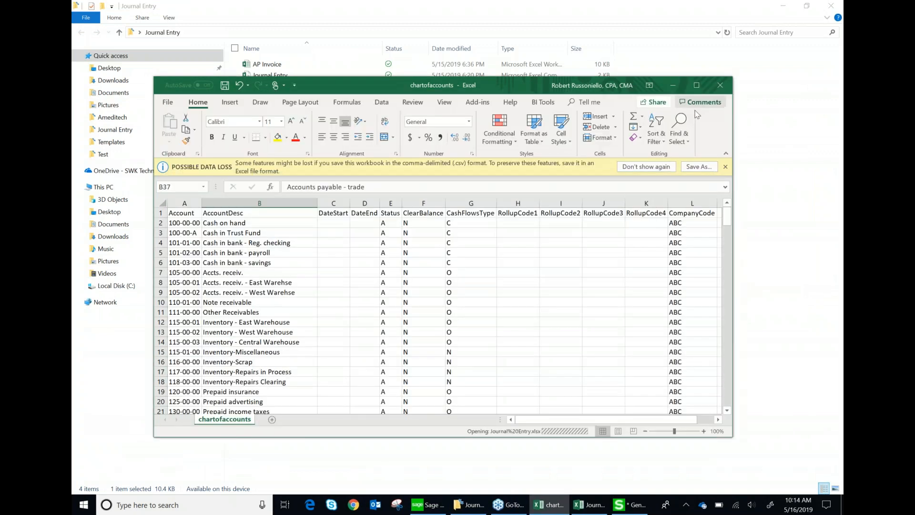
{"action": "left_click", "coordinate": [720, 85]}
{"action": "left_click", "coordinate": [457, 264]}
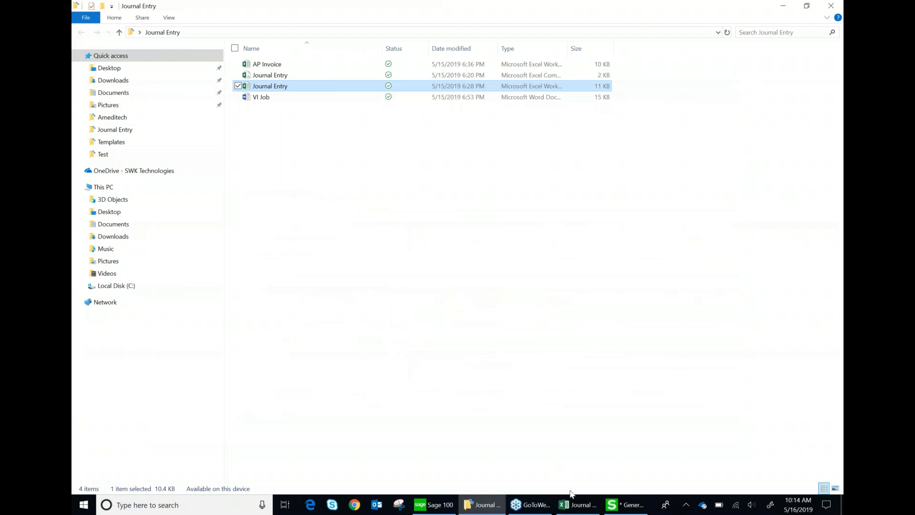
{"action": "left_click", "coordinate": [577, 504]}
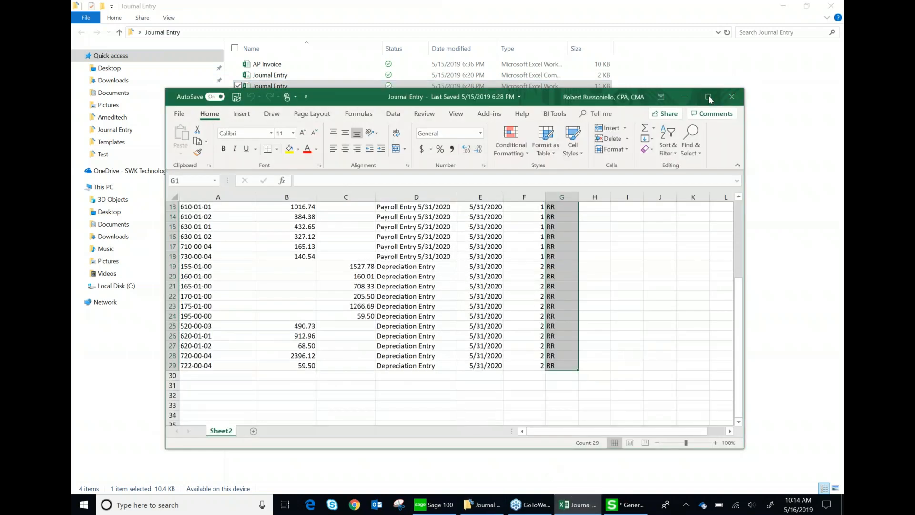
{"action": "left_click", "coordinate": [708, 98]}
{"action": "left_click_drag", "start_coordinate": [837, 400], "coordinate": [838, 276]}
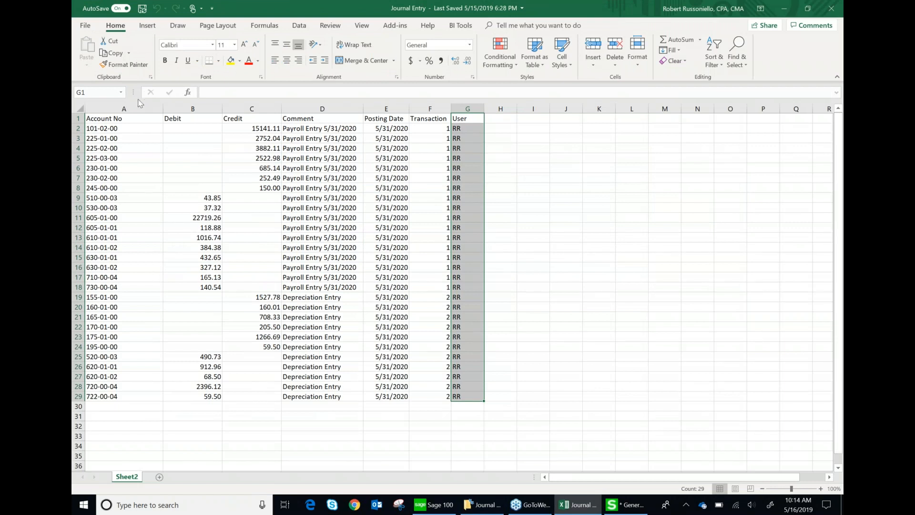
Examine the workbook's Account No, Debit, Credit, Comment, Posting Date, Transaction and User columns one by one.
{"action": "left_click_drag", "start_coordinate": [105, 117], "coordinate": [105, 287]}
{"action": "left_click", "coordinate": [184, 121]}
{"action": "left_click_drag", "start_coordinate": [187, 175], "coordinate": [188, 192]}
{"action": "left_click", "coordinate": [251, 108]}
{"action": "left_click", "coordinate": [319, 157]}
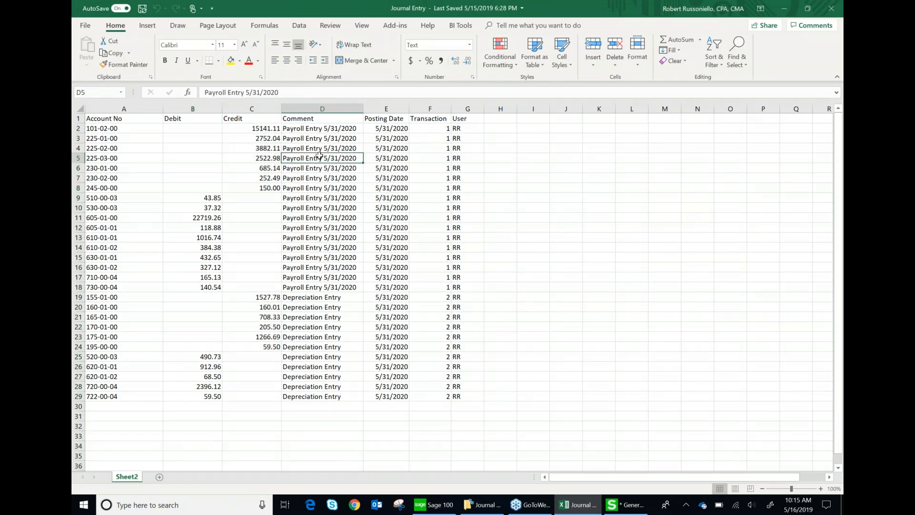
{"action": "left_click", "coordinate": [384, 158]}
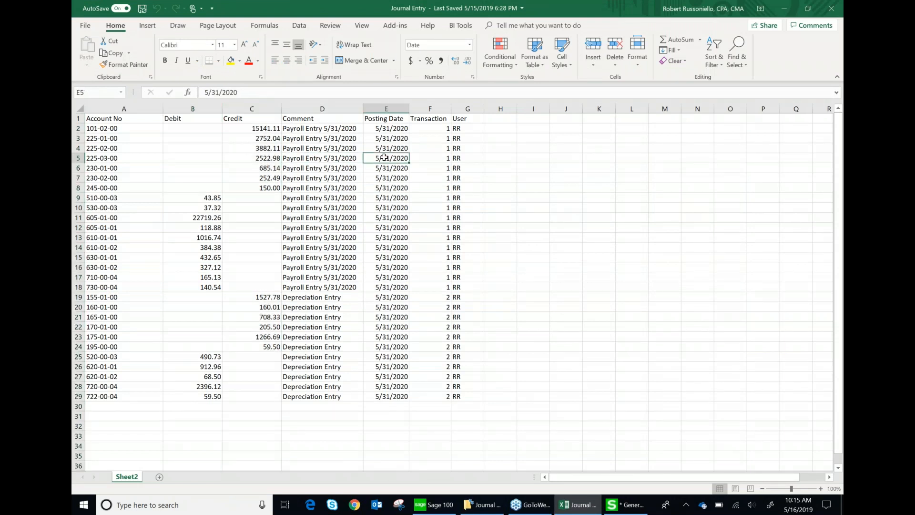
{"action": "left_click_drag", "start_coordinate": [434, 118], "coordinate": [425, 354]}
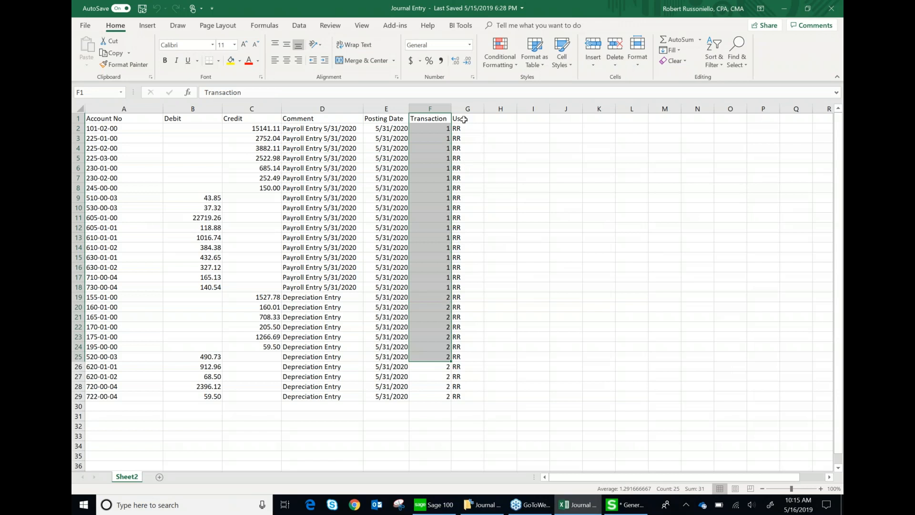
{"action": "left_click_drag", "start_coordinate": [467, 118], "coordinate": [469, 406]}
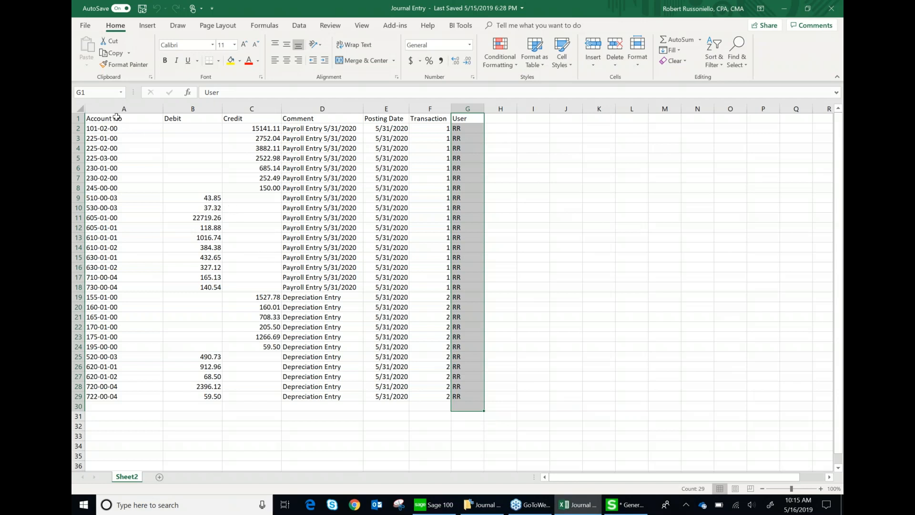
Examine how the Transaction column separates the payroll lines from the depreciation lines, and check the User and Comment values.
{"action": "left_click_drag", "start_coordinate": [116, 117], "coordinate": [248, 397]}
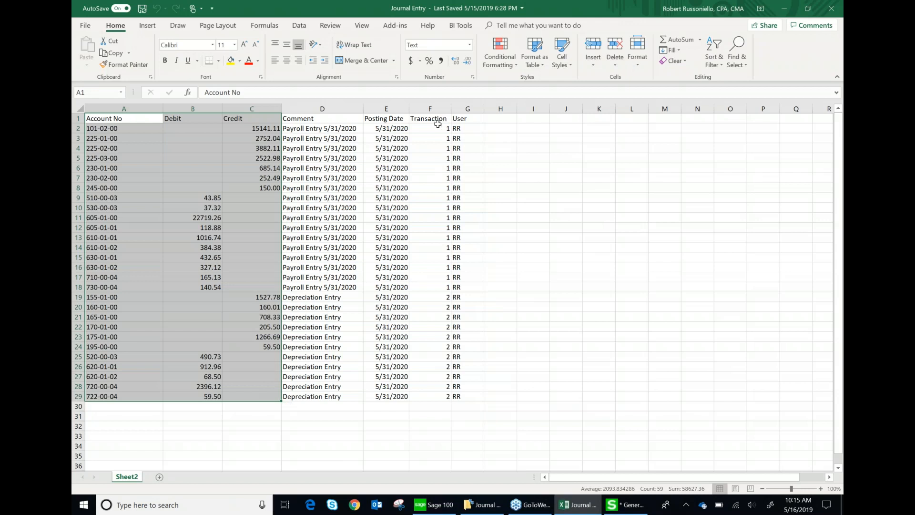
{"action": "left_click_drag", "start_coordinate": [438, 124], "coordinate": [432, 392]}
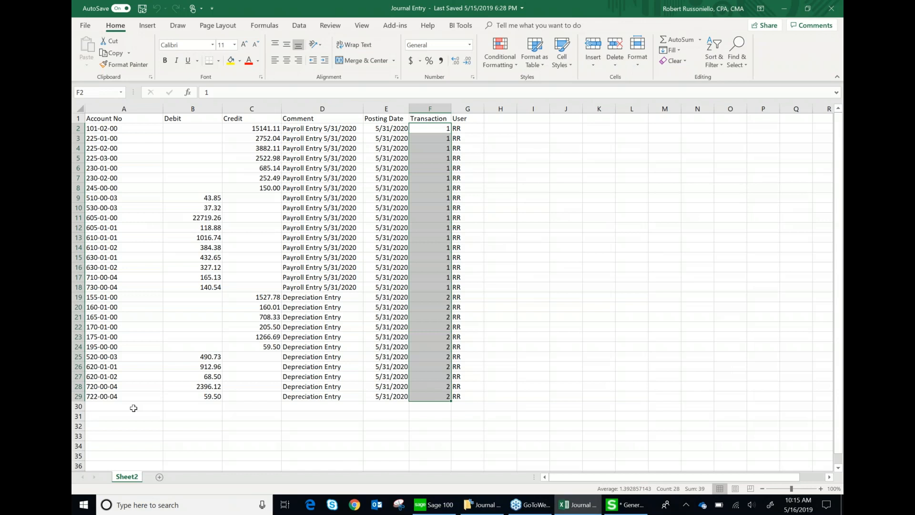
{"action": "left_click_drag", "start_coordinate": [134, 408], "coordinate": [479, 447]}
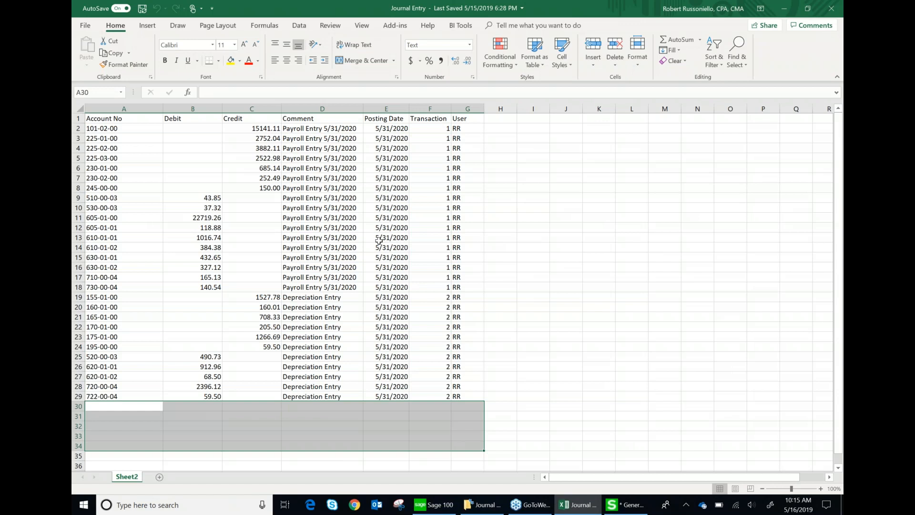
{"action": "left_click_drag", "start_coordinate": [123, 132], "coordinate": [463, 288]}
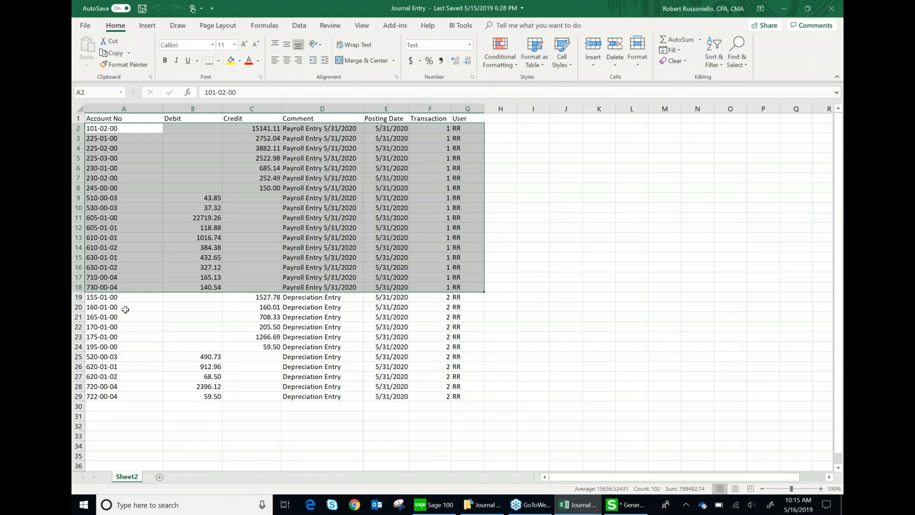
{"action": "left_click_drag", "start_coordinate": [117, 297], "coordinate": [466, 401]}
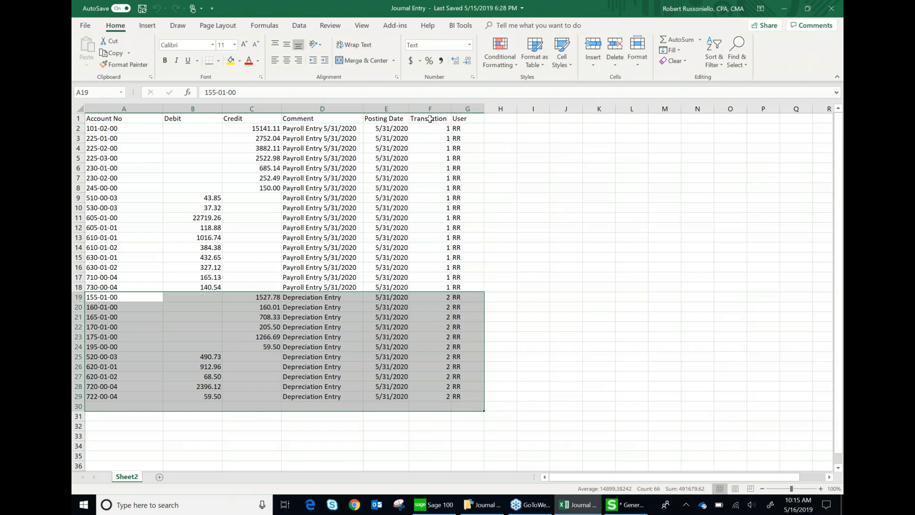
{"action": "left_click_drag", "start_coordinate": [430, 119], "coordinate": [433, 391]}
{"action": "left_click_drag", "start_coordinate": [433, 128], "coordinate": [105, 119]}
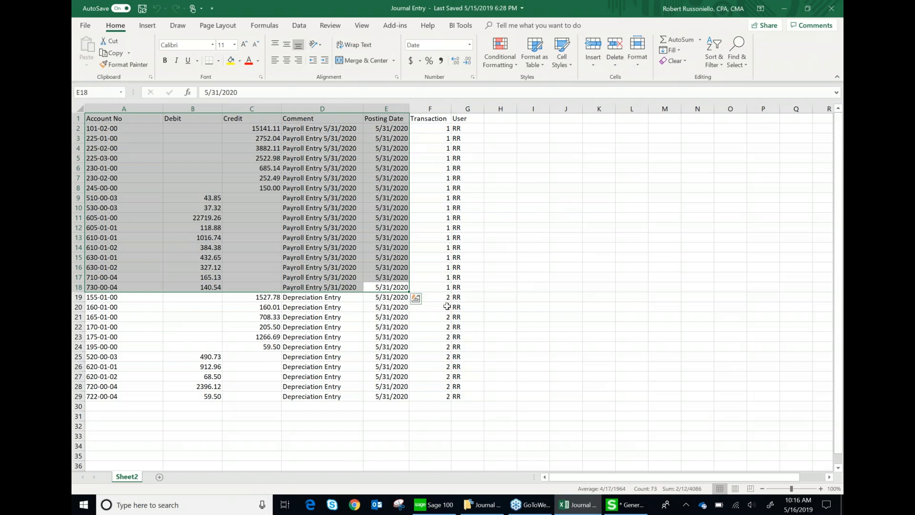
{"action": "left_click_drag", "start_coordinate": [398, 298], "coordinate": [127, 398]}
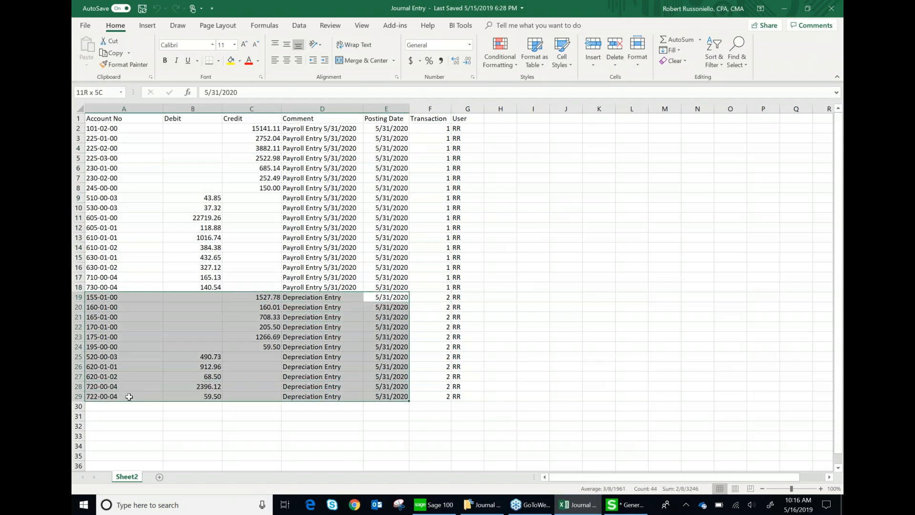
{"action": "left_click", "coordinate": [330, 248]}
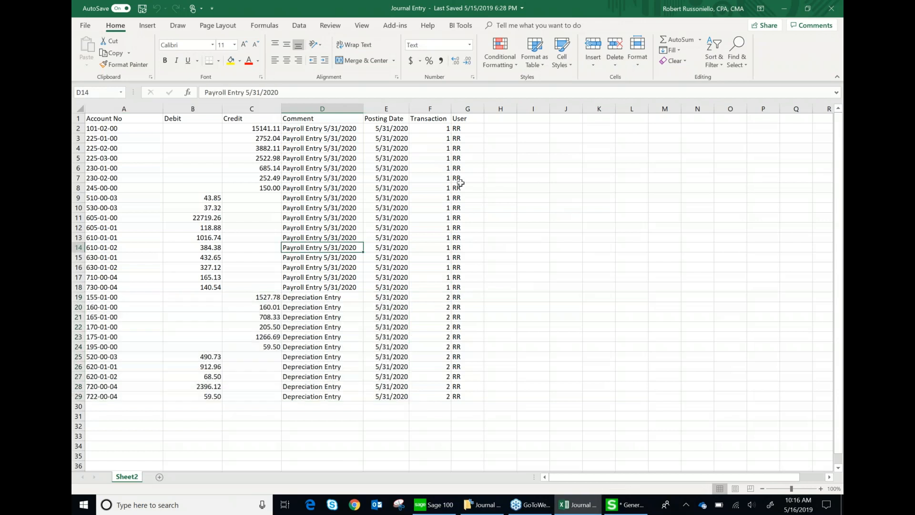
{"action": "left_click", "coordinate": [467, 129]}
{"action": "left_click", "coordinate": [465, 167]}
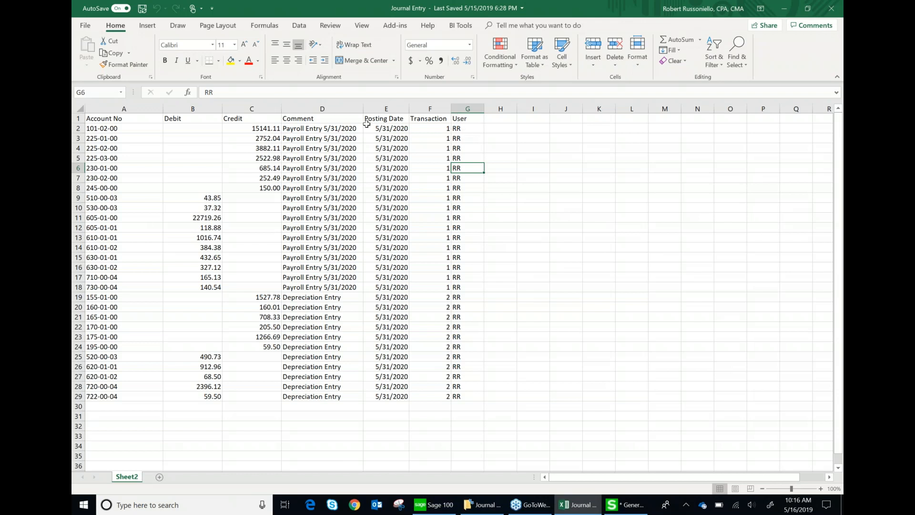
{"action": "left_click", "coordinate": [337, 126]}
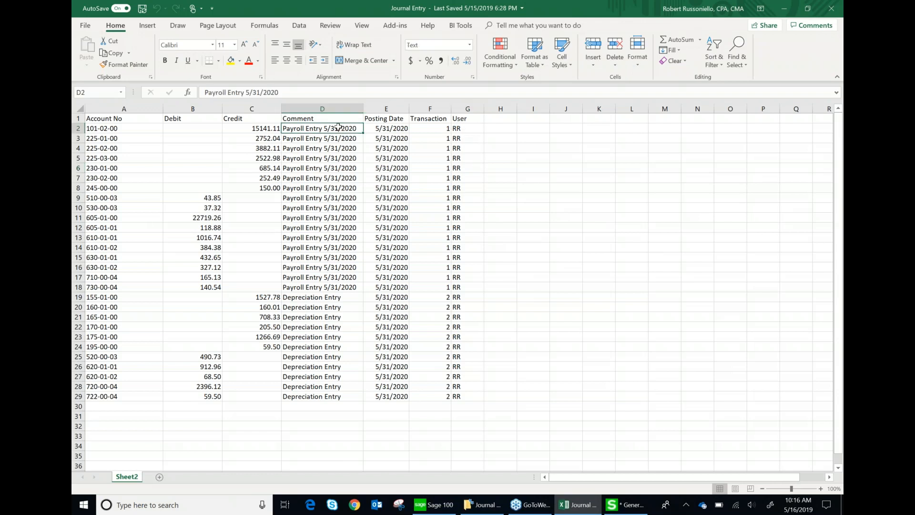
{"action": "left_click", "coordinate": [468, 129]}
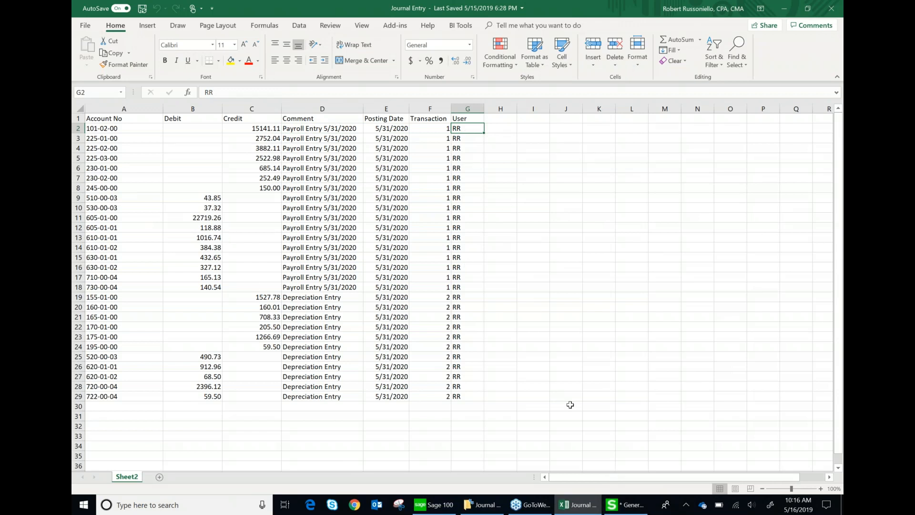
Switch back to Sage 100, review the test entry's header and lines, and cancel the entry without saving it.
{"action": "left_click", "coordinate": [625, 504]}
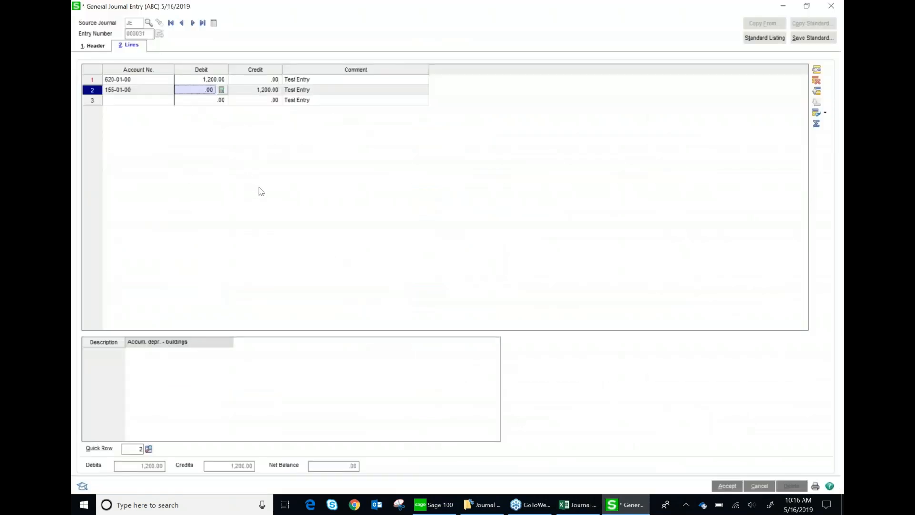
{"action": "left_click", "coordinate": [102, 48]}
{"action": "left_click", "coordinate": [129, 45]}
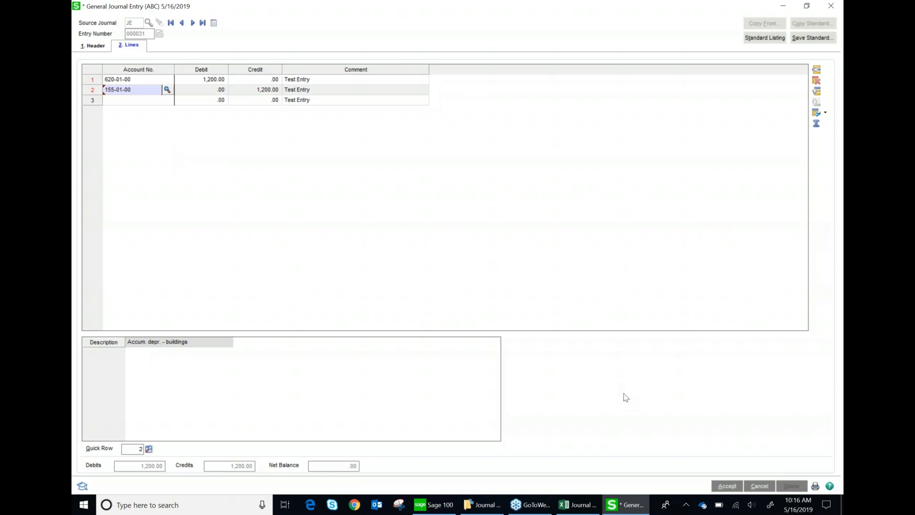
{"action": "left_click", "coordinate": [759, 486]}
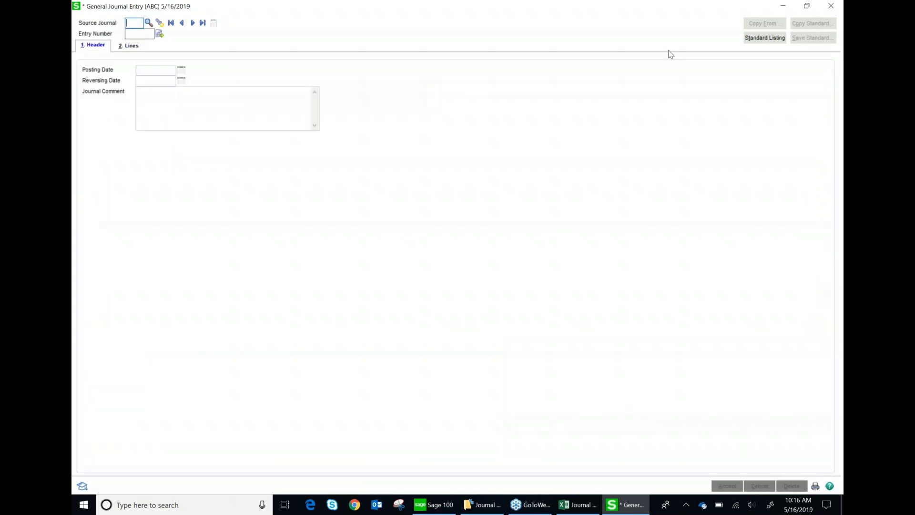
Close General Journal Entry, switch to the Sage 100 desktop, and open the GEN JOURNAL job in Visual Integrator's Import Job Maintenance.
{"action": "left_click", "coordinate": [830, 6]}
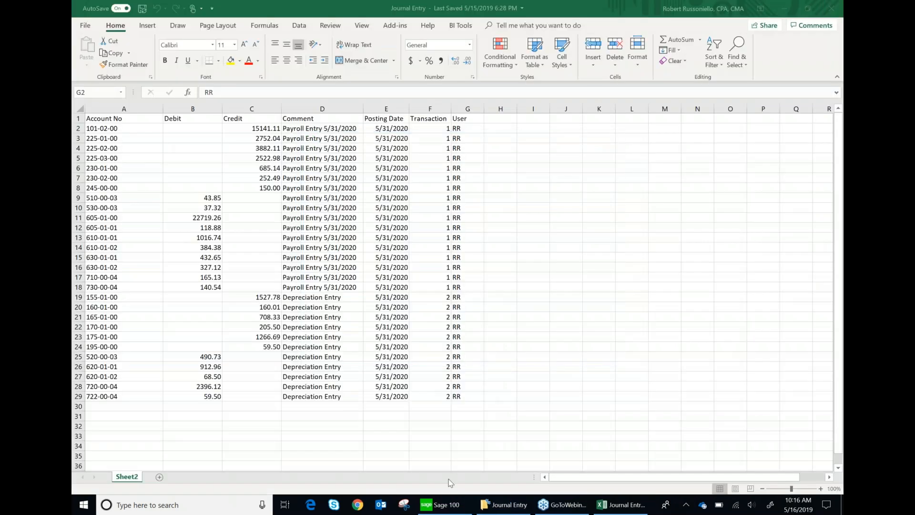
{"action": "left_click", "coordinate": [448, 504]}
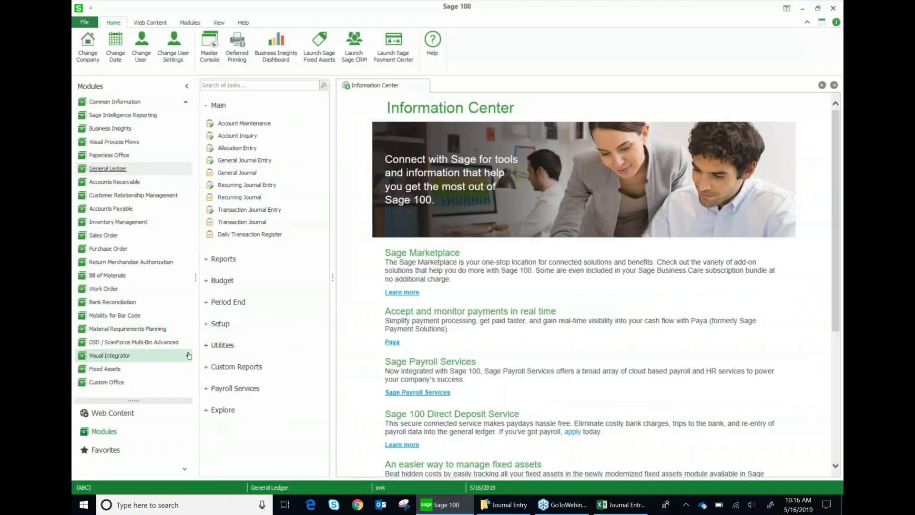
{"action": "left_click", "coordinate": [110, 355]}
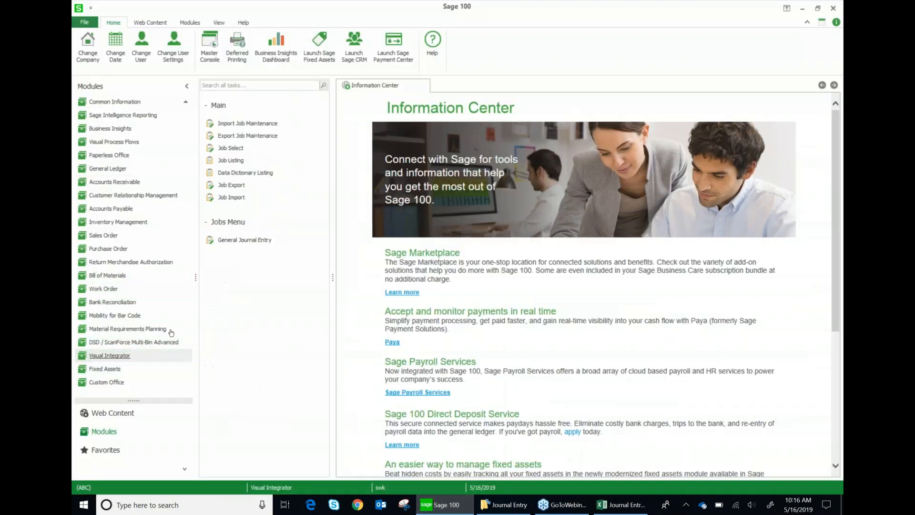
{"action": "left_click", "coordinate": [237, 124]}
{"action": "key", "text": "F2"}
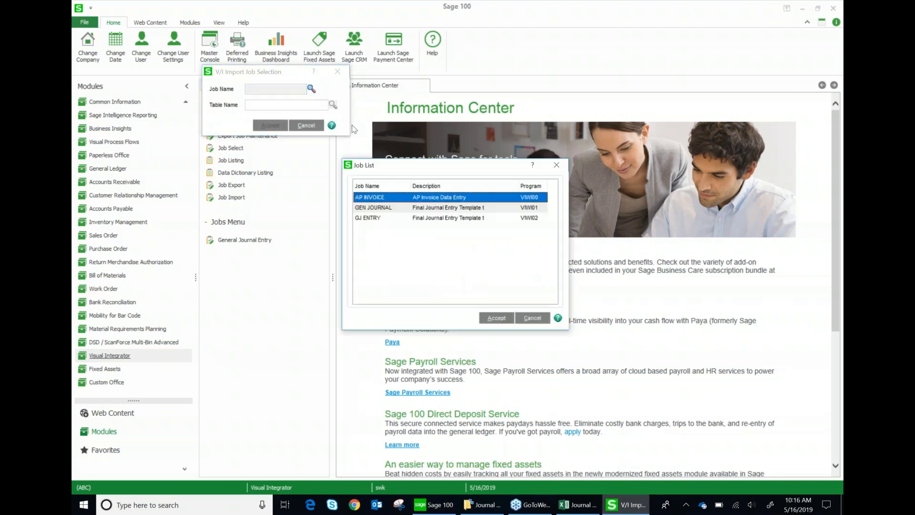
{"action": "left_click", "coordinate": [381, 208]}
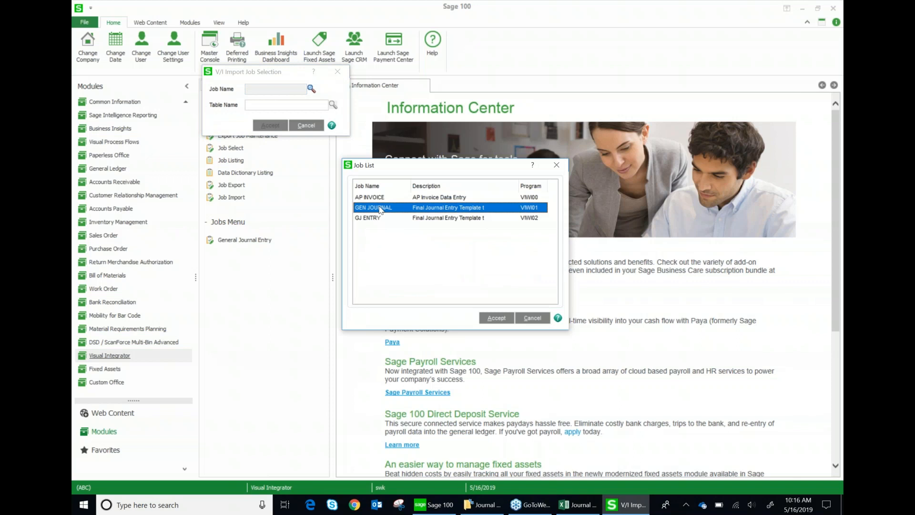
{"action": "double_click", "coordinate": [380, 209]}
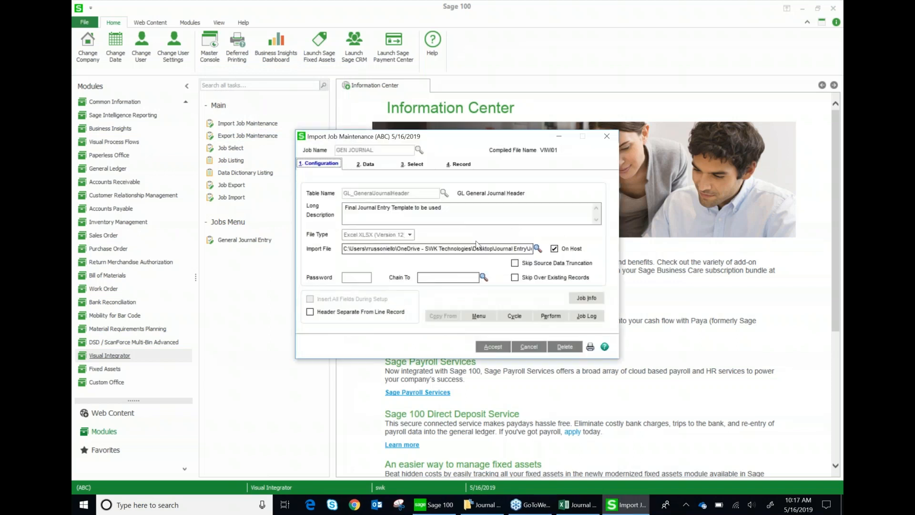
Review the GEN JOURNAL job's configuration and long description alongside the data rows of the Journal Entry workbook.
{"action": "left_click_drag", "start_coordinate": [413, 141], "coordinate": [312, 127]}
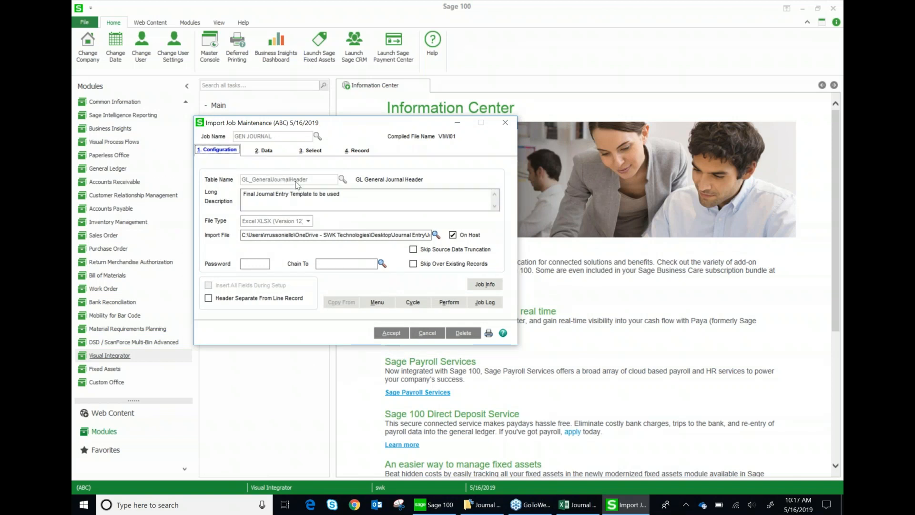
{"action": "left_click_drag", "start_coordinate": [350, 196], "coordinate": [229, 201]}
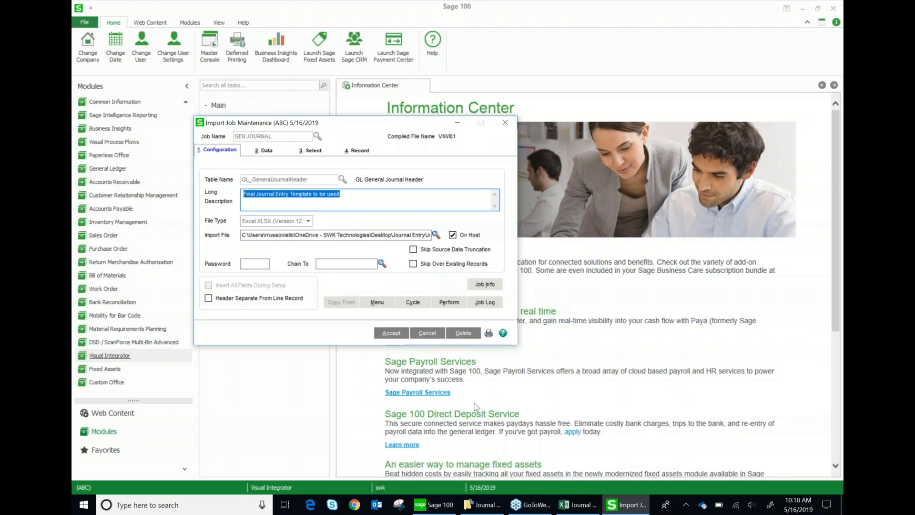
{"action": "left_click", "coordinate": [575, 510]}
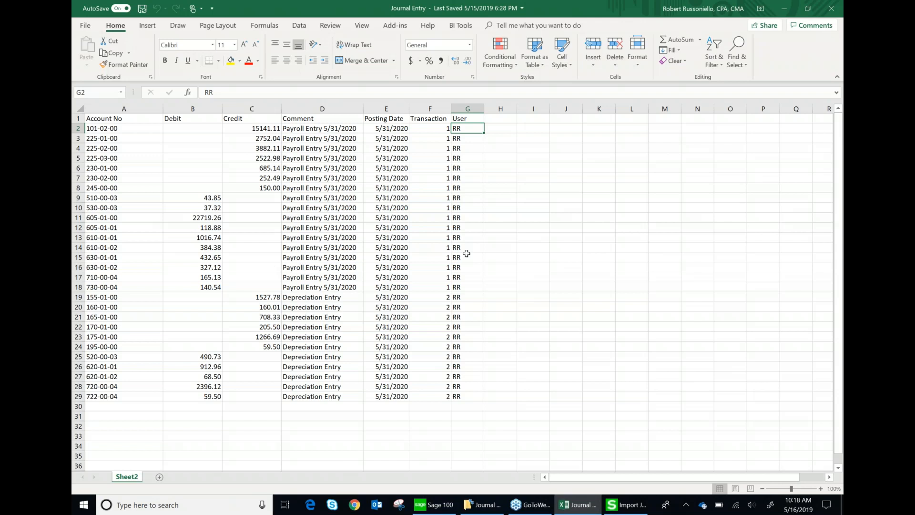
{"action": "left_click", "coordinate": [626, 504]}
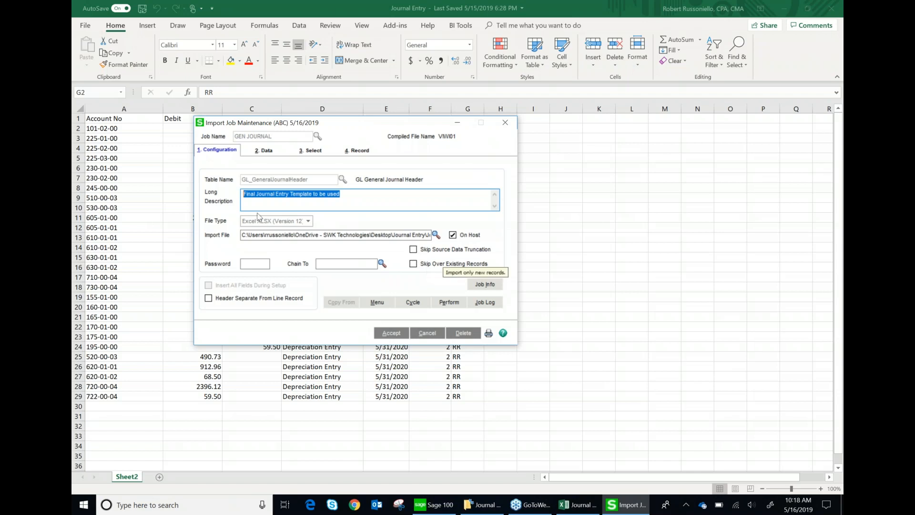
{"action": "left_click", "coordinate": [137, 170]}
{"action": "left_click_drag", "start_coordinate": [79, 128], "coordinate": [90, 386]}
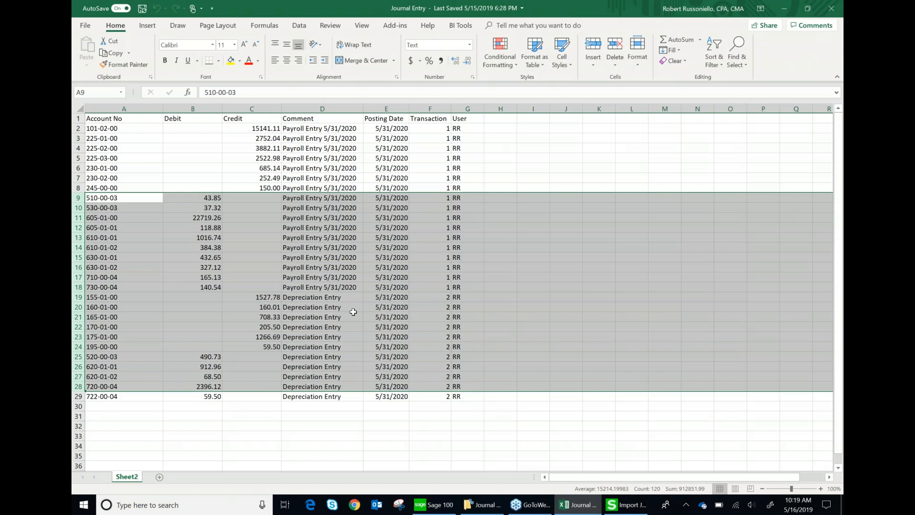
{"action": "left_click", "coordinate": [79, 128]}
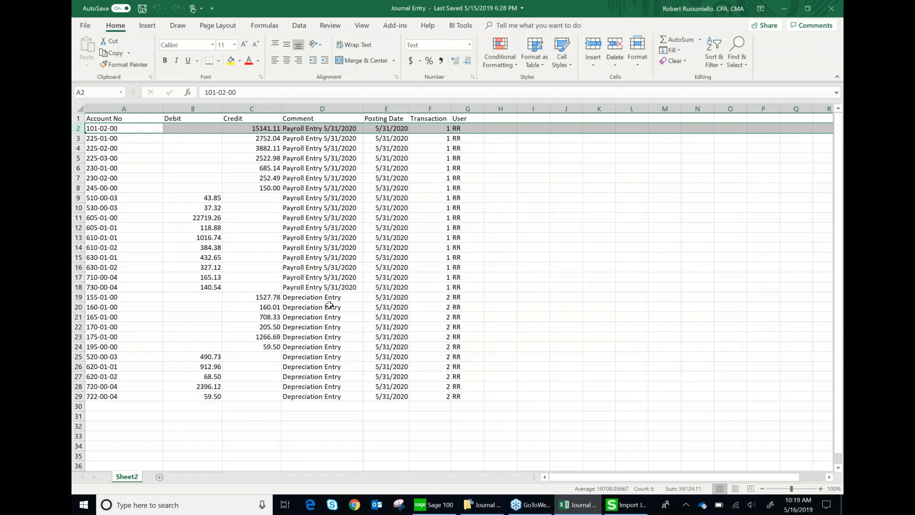
{"action": "left_click", "coordinate": [623, 508]}
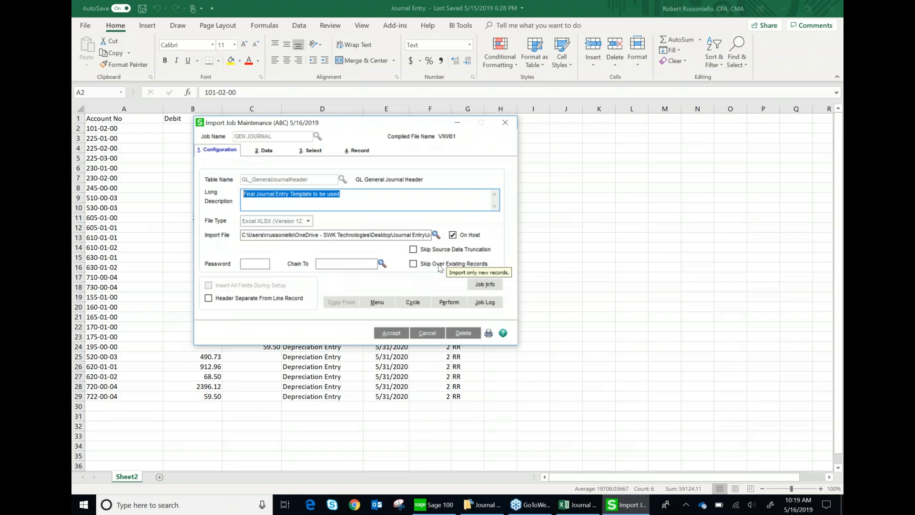
Examine the GEN JOURNAL job's field mapping and the Skip Record rule's field, start, length, relation and value settings.
{"action": "left_click", "coordinate": [264, 150]}
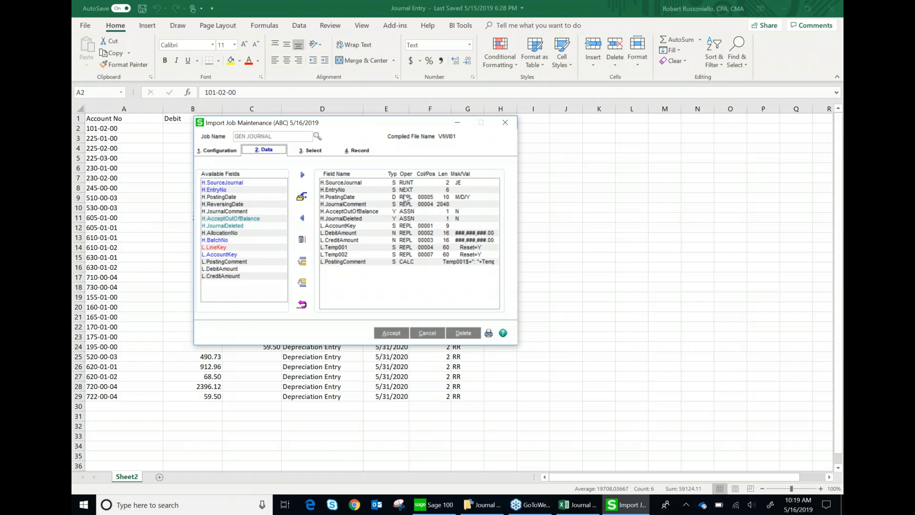
{"action": "left_click", "coordinate": [333, 153]}
{"action": "left_click", "coordinate": [358, 151]}
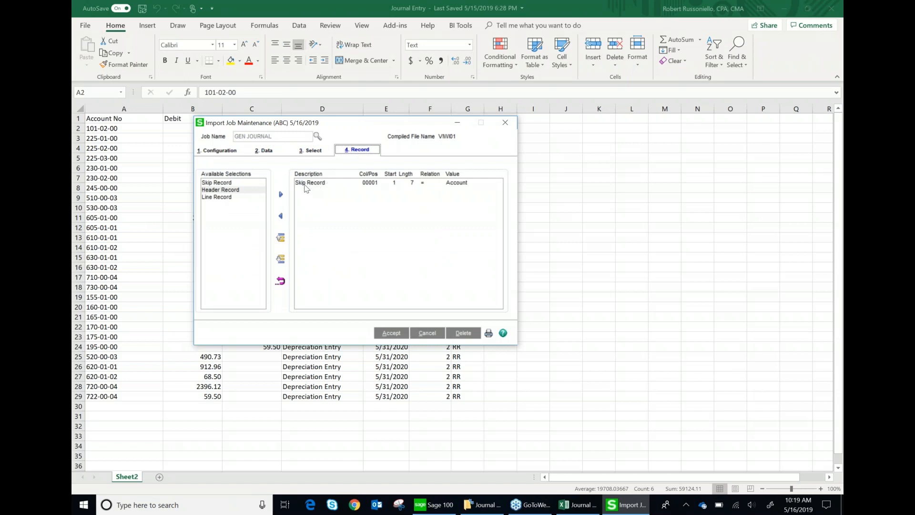
{"action": "double_click", "coordinate": [328, 182]}
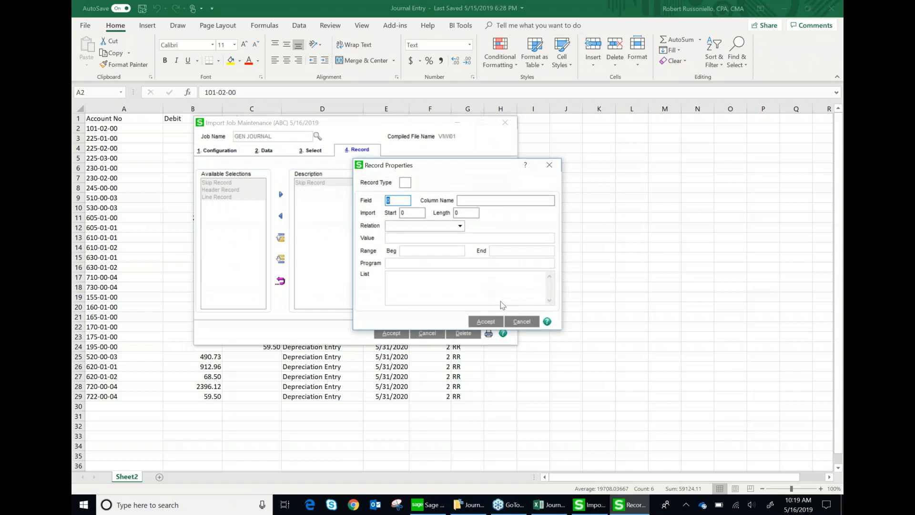
{"action": "left_click", "coordinate": [519, 322]}
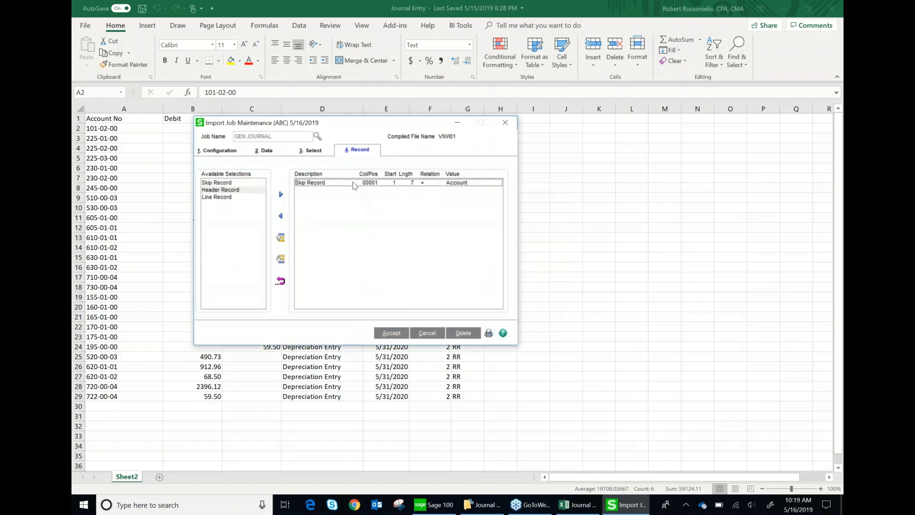
{"action": "double_click", "coordinate": [355, 183]}
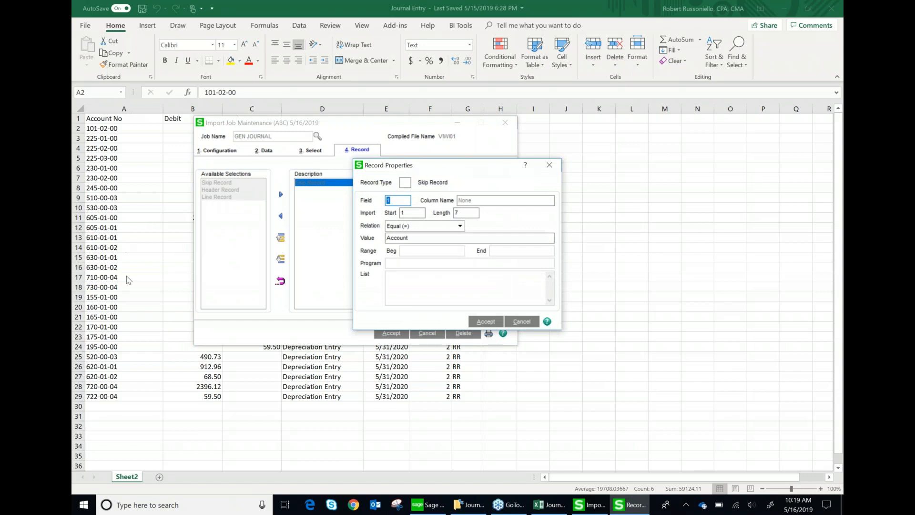
{"action": "left_click", "coordinate": [418, 214]}
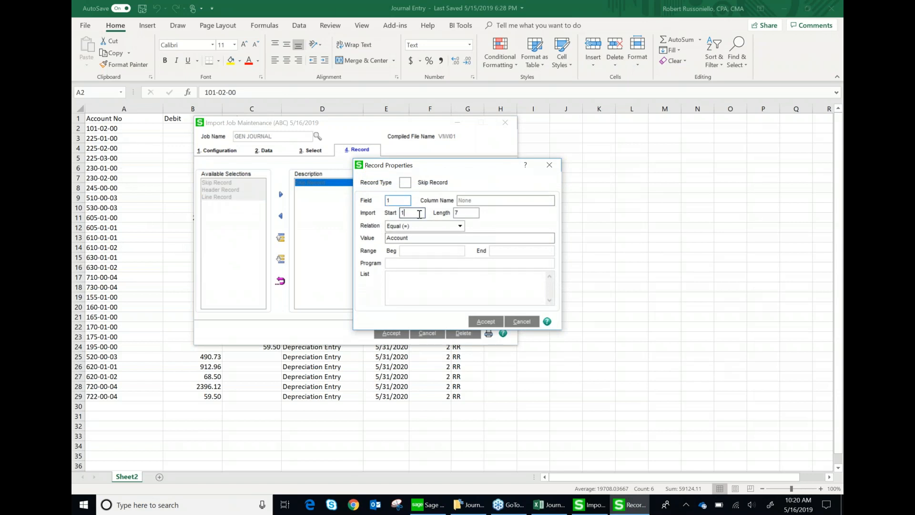
{"action": "left_click", "coordinate": [470, 213]}
{"action": "key", "text": "Tab"}
{"action": "key", "text": "Tab"}
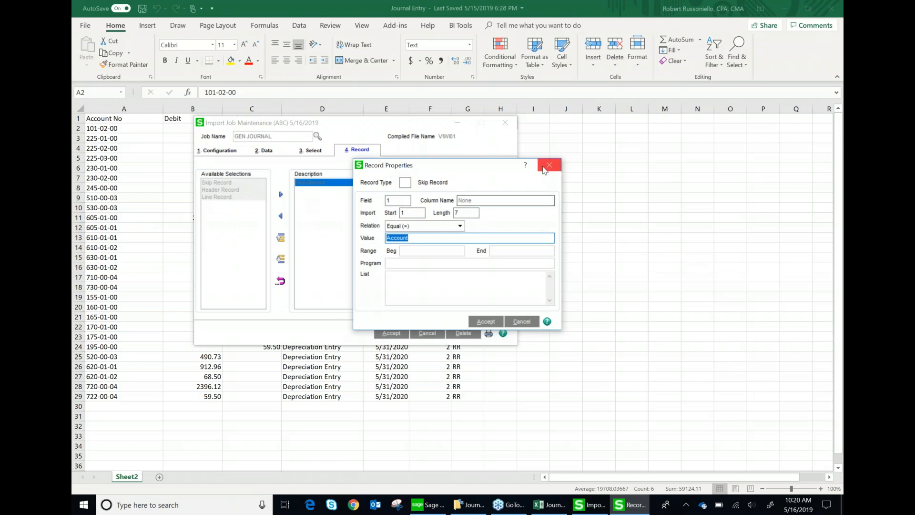
{"action": "key", "text": "Return"}
Compare the workbook's header row with its data rows for the skip rule, and close the GEN JOURNAL job without changes.
{"action": "left_click", "coordinate": [118, 122]}
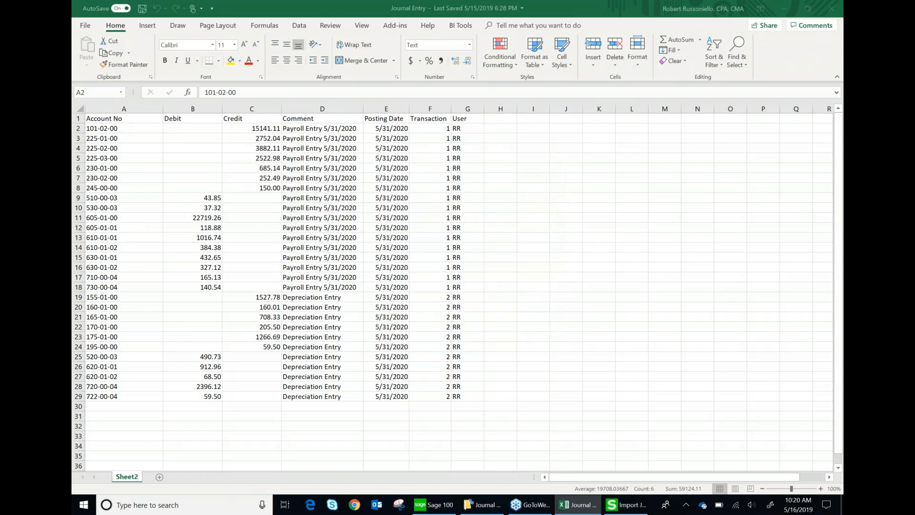
{"action": "left_click", "coordinate": [79, 117]}
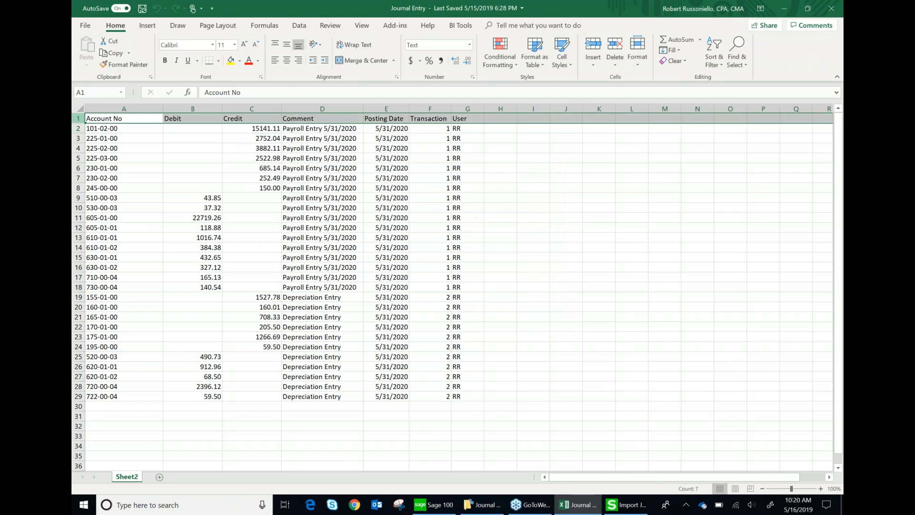
{"action": "left_click_drag", "start_coordinate": [78, 128], "coordinate": [78, 386]}
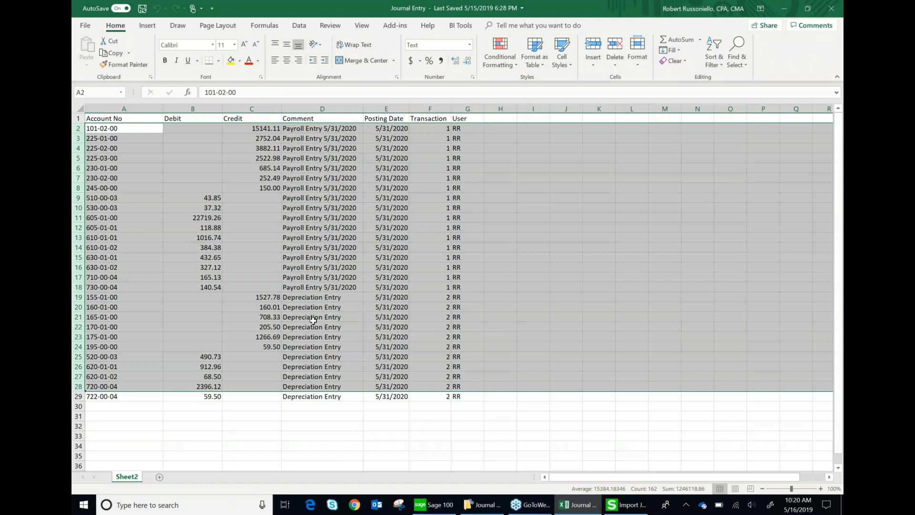
{"action": "left_click", "coordinate": [628, 504]}
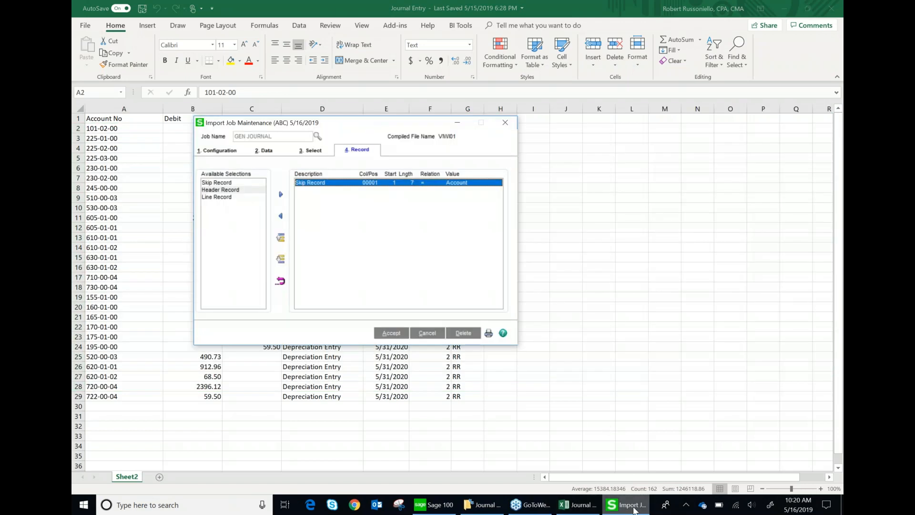
{"action": "left_click", "coordinate": [427, 333]}
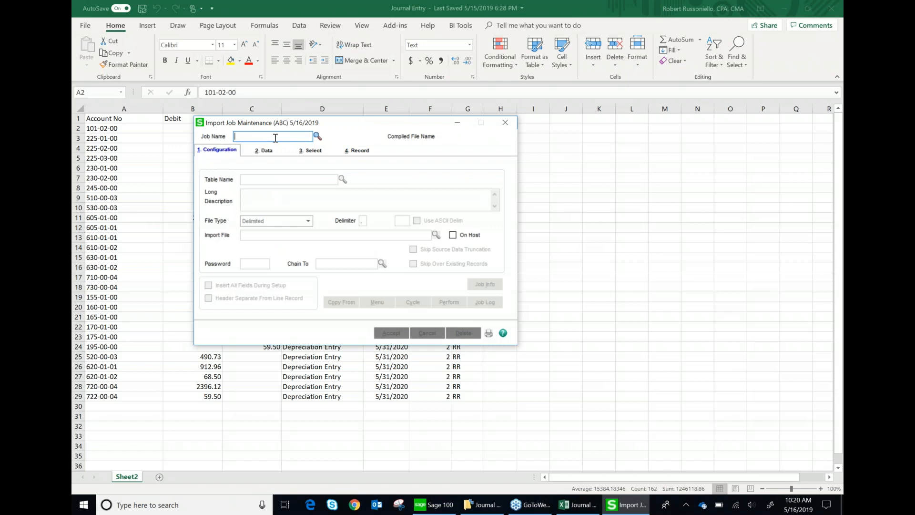
{"action": "type", "text": "GJ ENTRY"}
{"action": "key", "text": "Tab"}
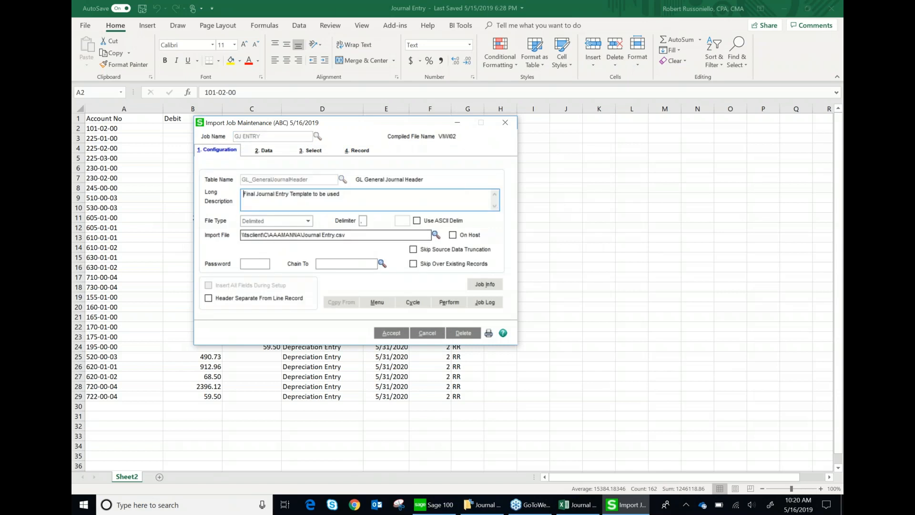
{"action": "left_click", "coordinate": [428, 333]}
Create a new import job named JE ENTRY based on the GL_GeneralJournalHeader table.
{"action": "type", "text": "G"}
{"action": "type", "text": "E ENTR"}
{"action": "key", "text": "Tab"}
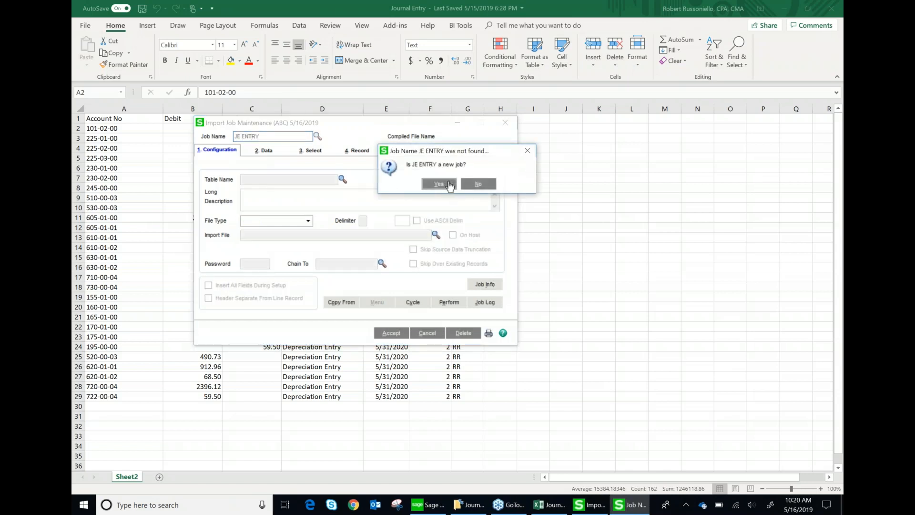
{"action": "left_click", "coordinate": [449, 185]}
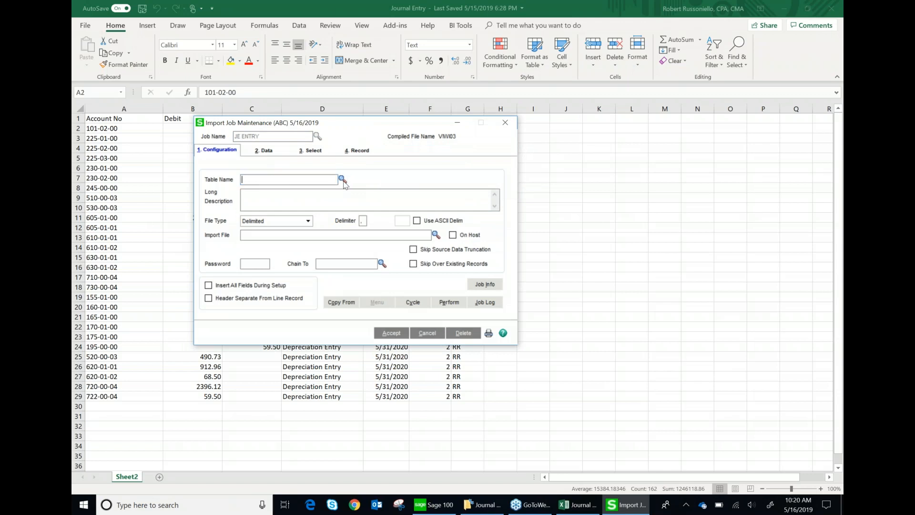
{"action": "left_click", "coordinate": [342, 180]}
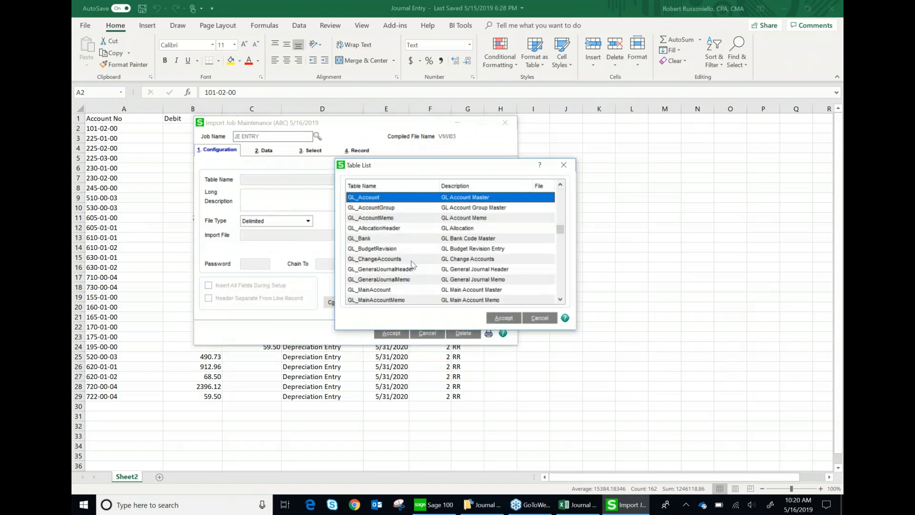
{"action": "left_click", "coordinate": [487, 271]}
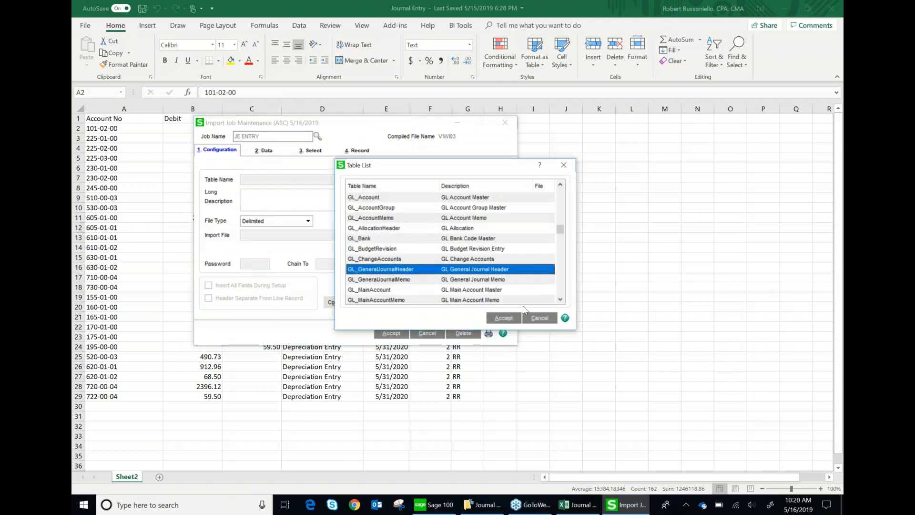
{"action": "left_click", "coordinate": [506, 319]}
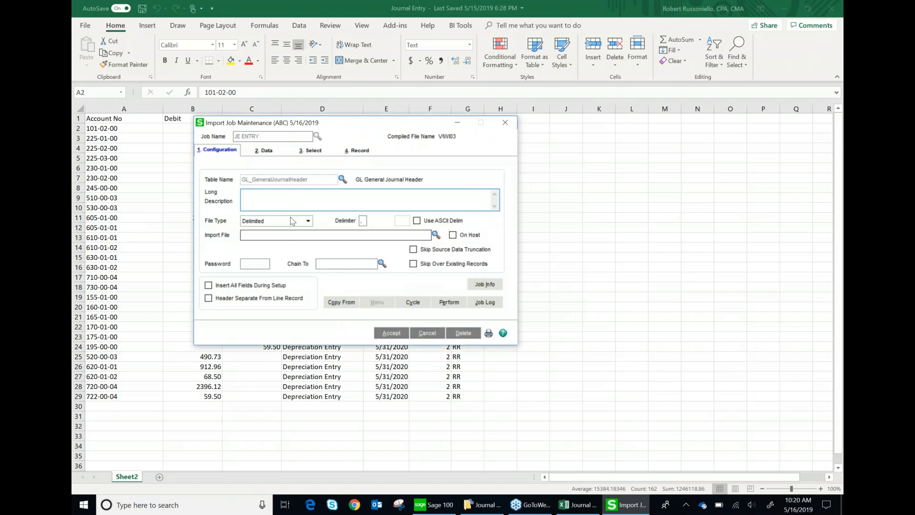
Enter the long description "This Job uploads into Gen Journal Entry" and set the file type to Excel XLSX (Version 12).
{"action": "type", "text": "This Job "}
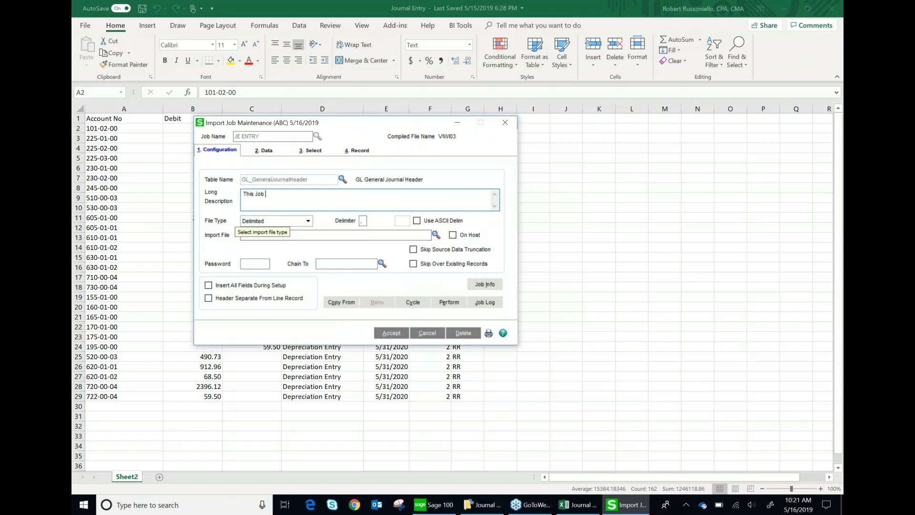
{"action": "type", "text": "uploa"}
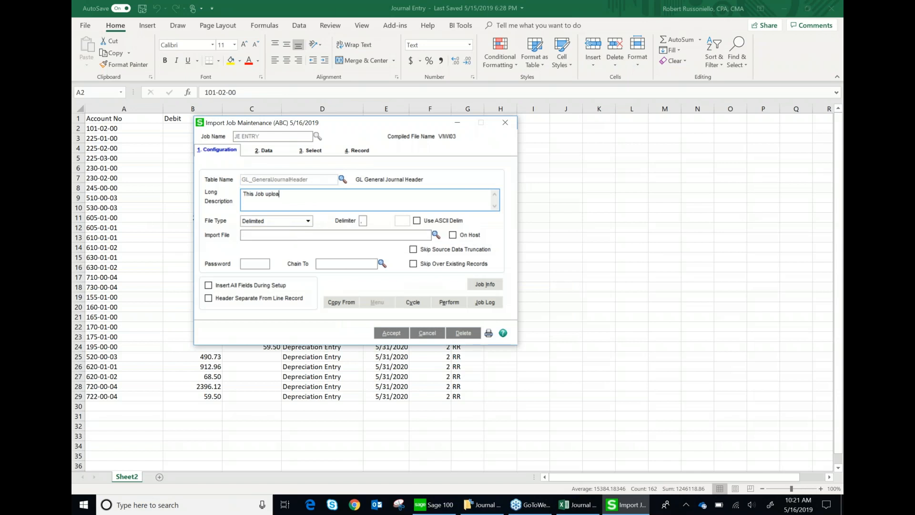
{"action": "type", "text": "ds into Gen Journal Entry"}
{"action": "left_click", "coordinate": [308, 220]}
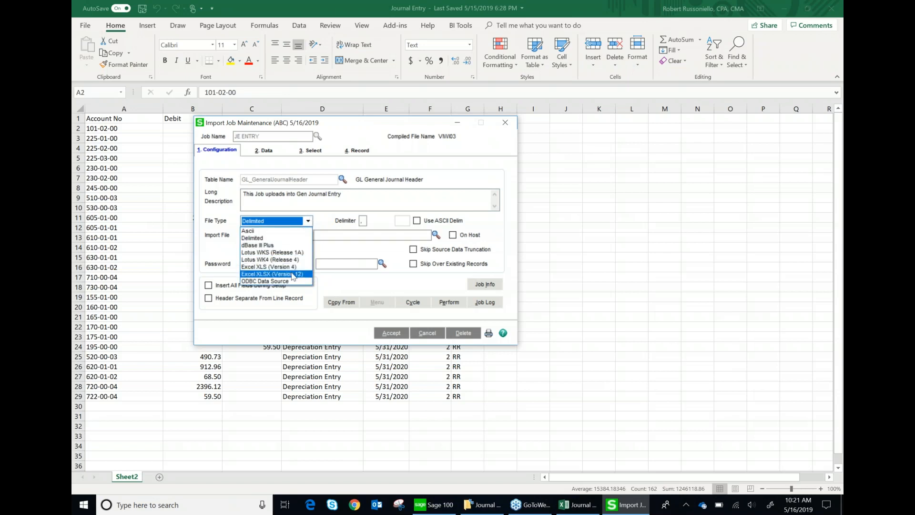
{"action": "left_click", "coordinate": [293, 275]}
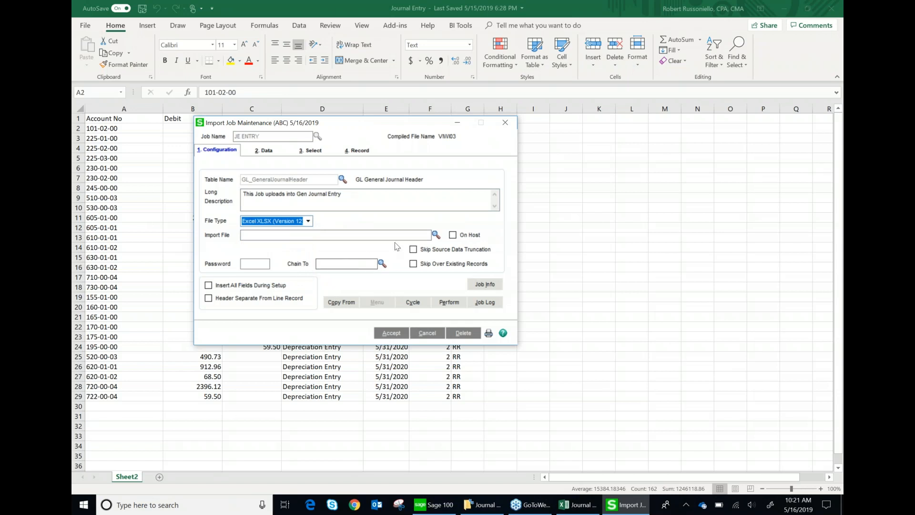
Set the import file to the Journal Entry Excel workbook in the desktop's Journal Entry folder and enable On Host.
{"action": "left_click", "coordinate": [435, 235]}
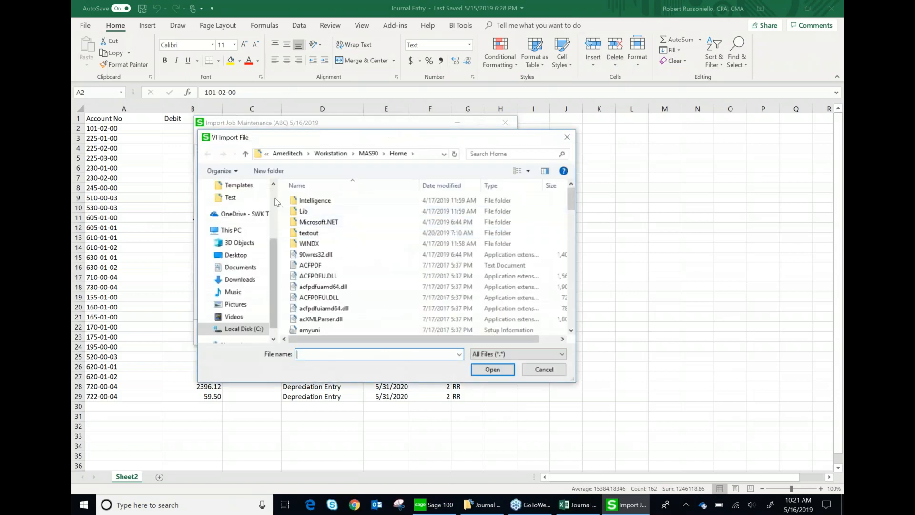
{"action": "scroll", "coordinate": [241, 212], "scroll_direction": "up", "scroll_amount": 3}
{"action": "left_click", "coordinate": [241, 208]}
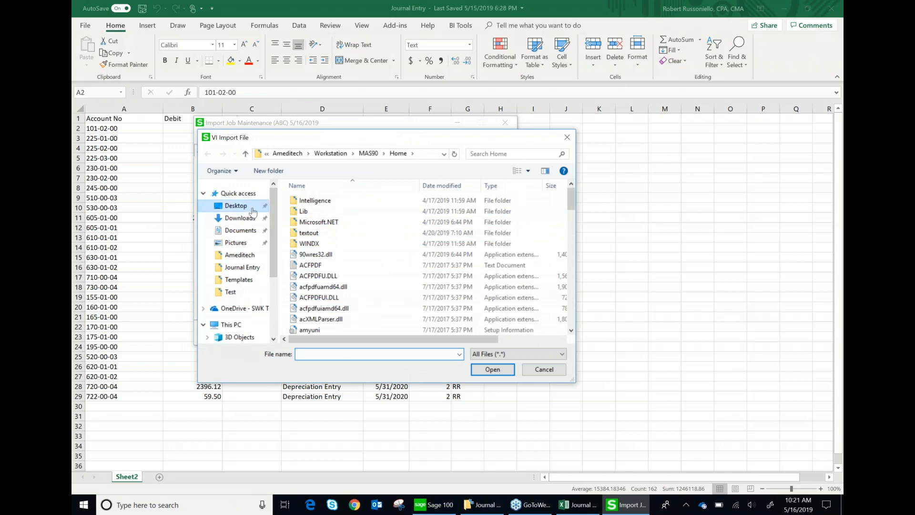
{"action": "double_click", "coordinate": [329, 211]}
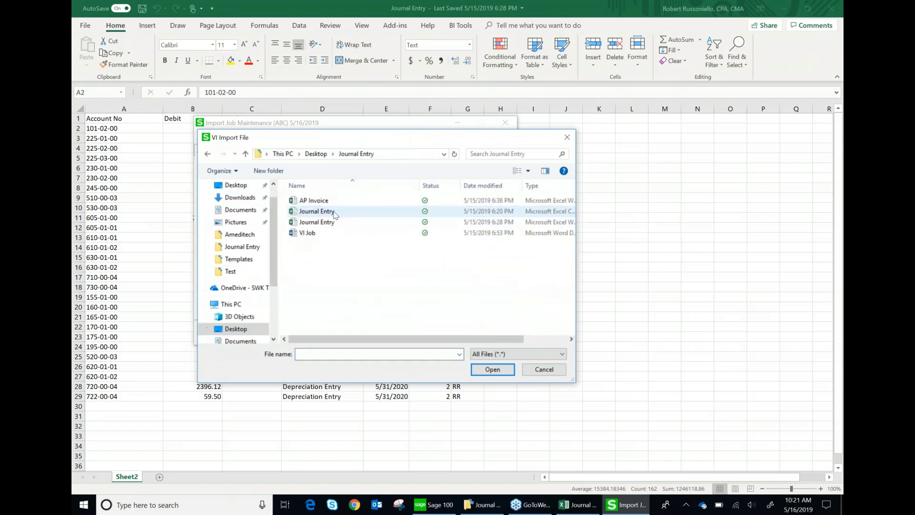
{"action": "left_click", "coordinate": [323, 223]}
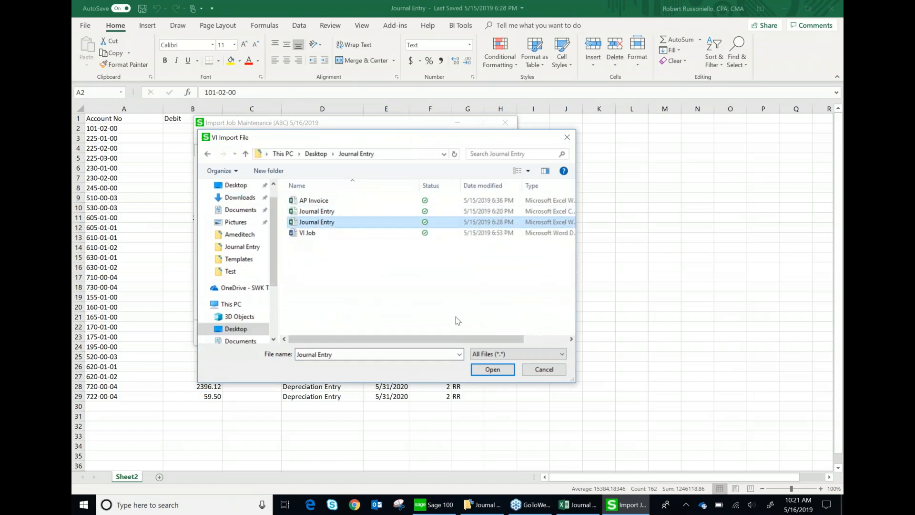
{"action": "left_click", "coordinate": [491, 370]}
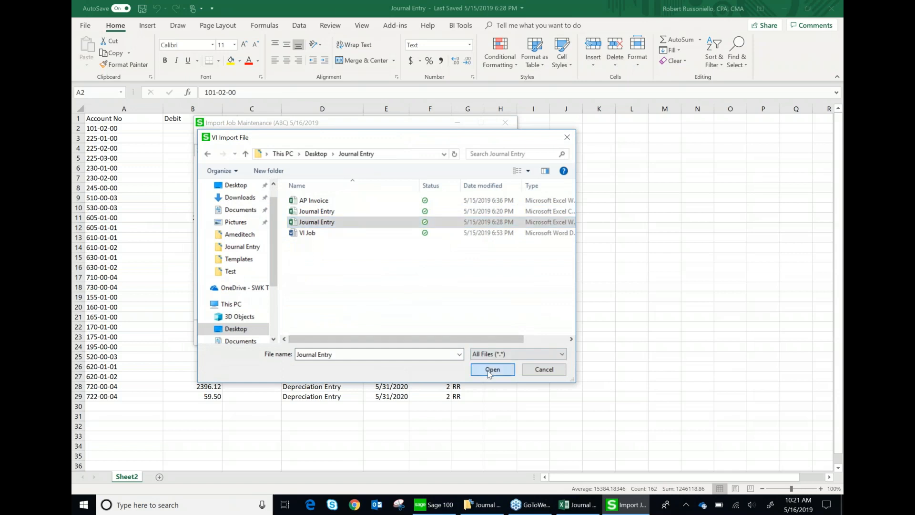
{"action": "left_click", "coordinate": [452, 235]}
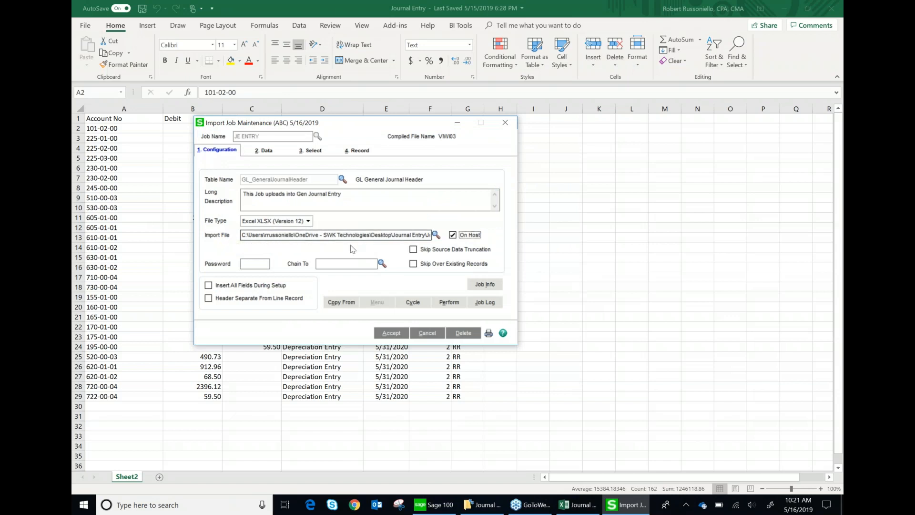
Examine the job's available header and line fields, adding and removing a duplicate H.SourceJournal field along the way.
{"action": "left_click", "coordinate": [266, 151]}
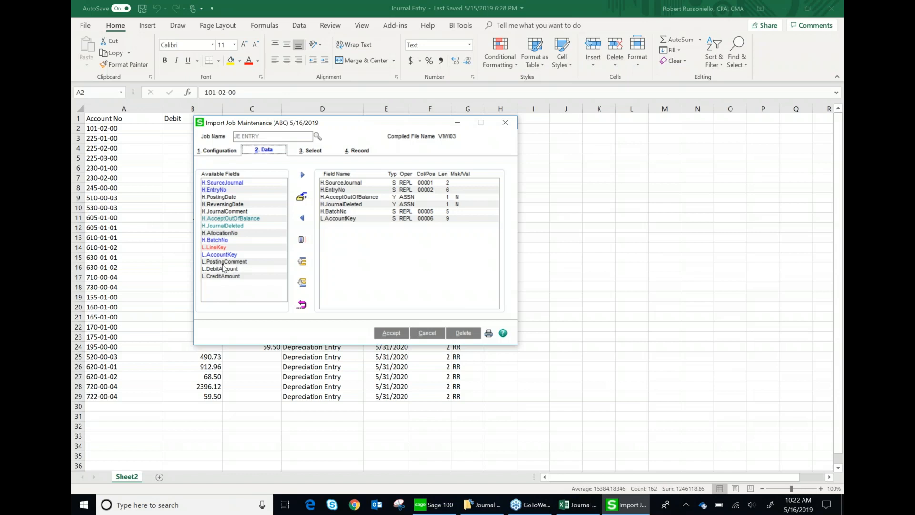
{"action": "double_click", "coordinate": [221, 184]}
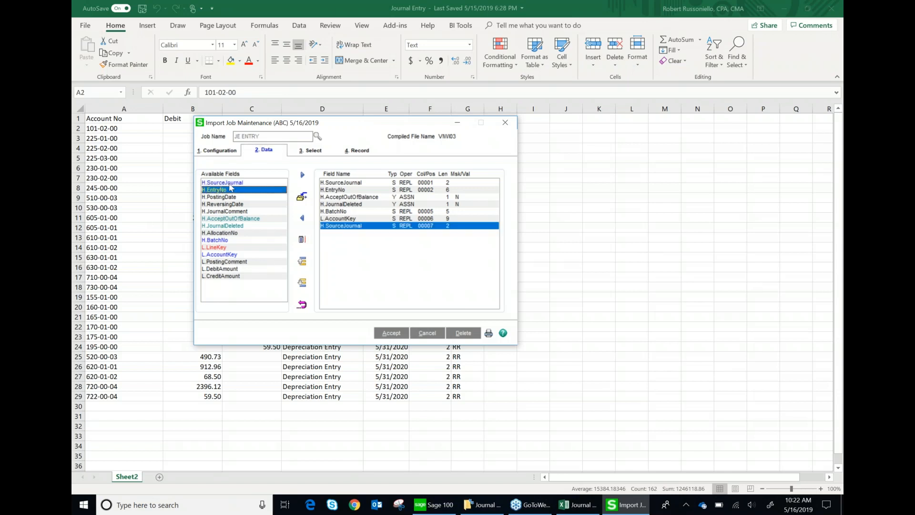
{"action": "left_click", "coordinate": [301, 218]}
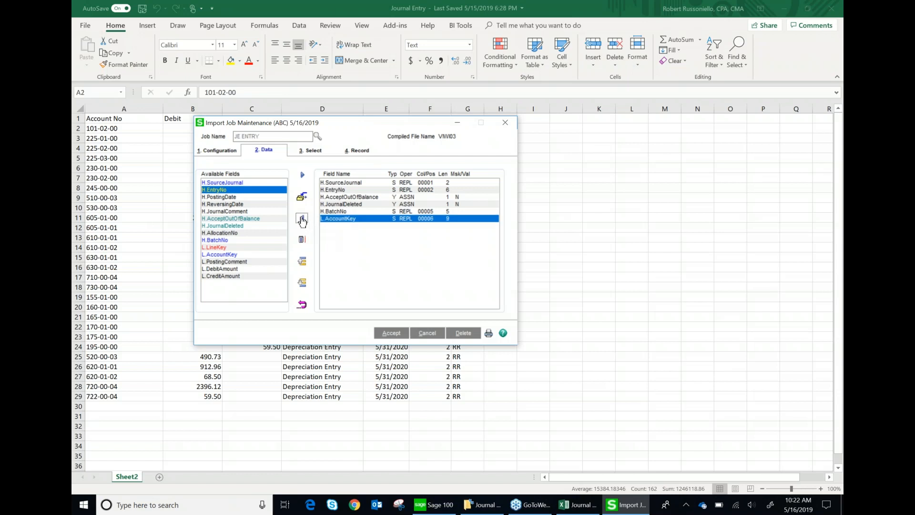
{"action": "left_click", "coordinate": [233, 221]}
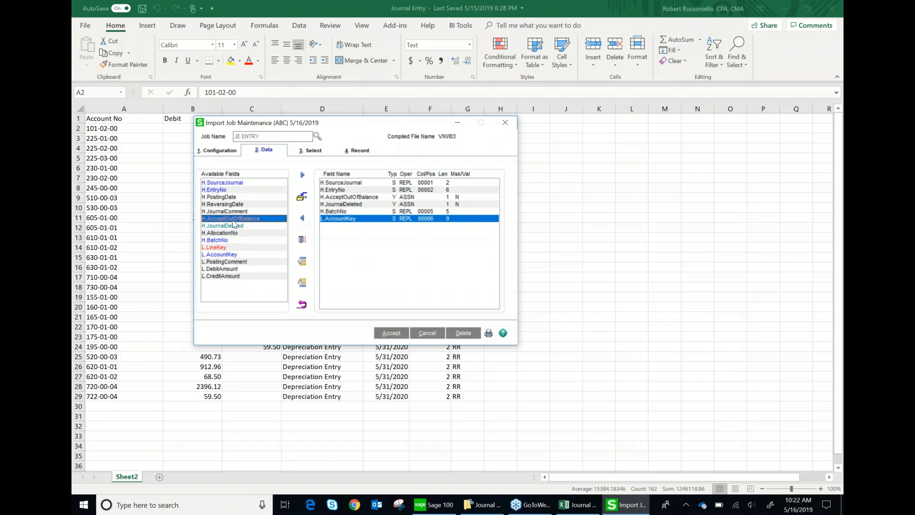
{"action": "left_click", "coordinate": [223, 247]}
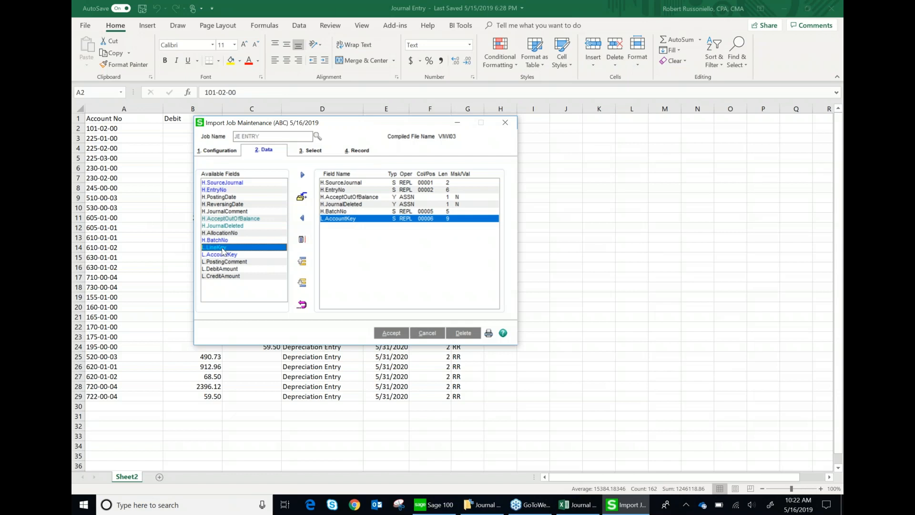
{"action": "left_click", "coordinate": [228, 197]}
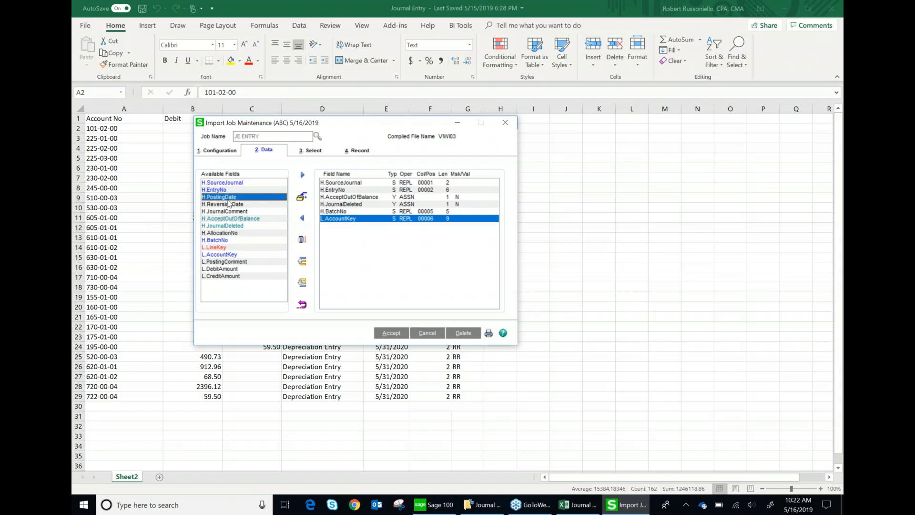
{"action": "left_click", "coordinate": [227, 211]}
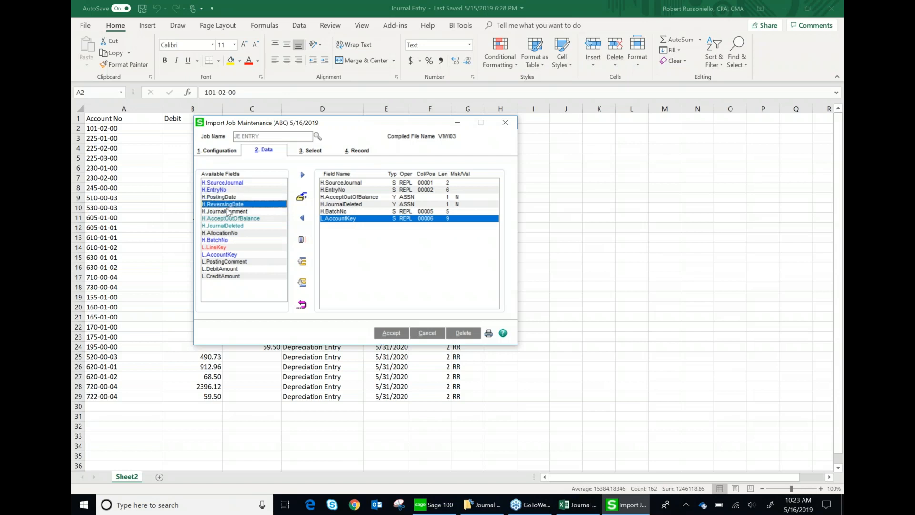
{"action": "left_click", "coordinate": [221, 262]}
{"action": "left_click", "coordinate": [221, 270]}
{"action": "left_click", "coordinate": [221, 277]}
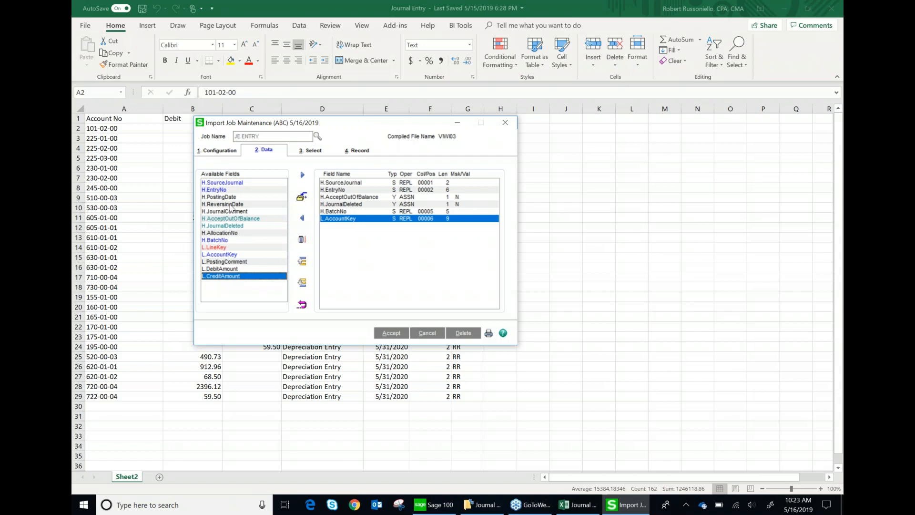
{"action": "left_click", "coordinate": [228, 225]}
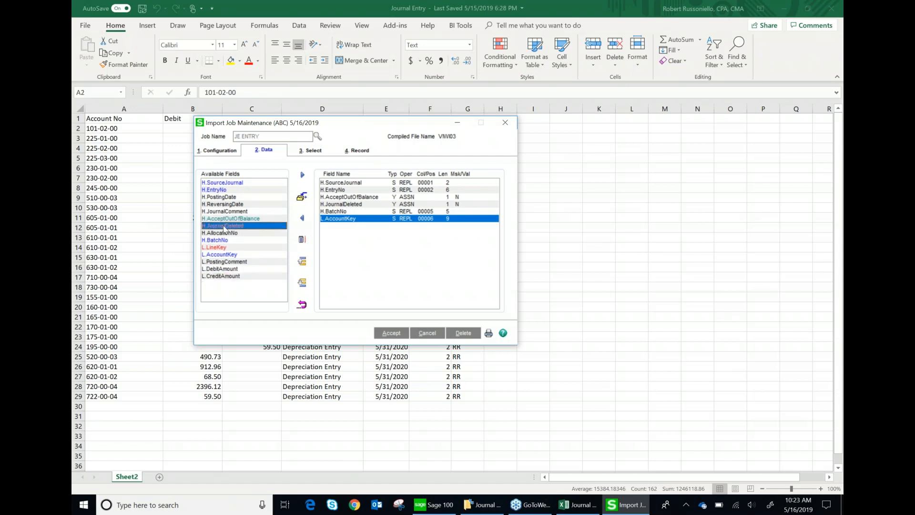
{"action": "left_click", "coordinate": [219, 197]}
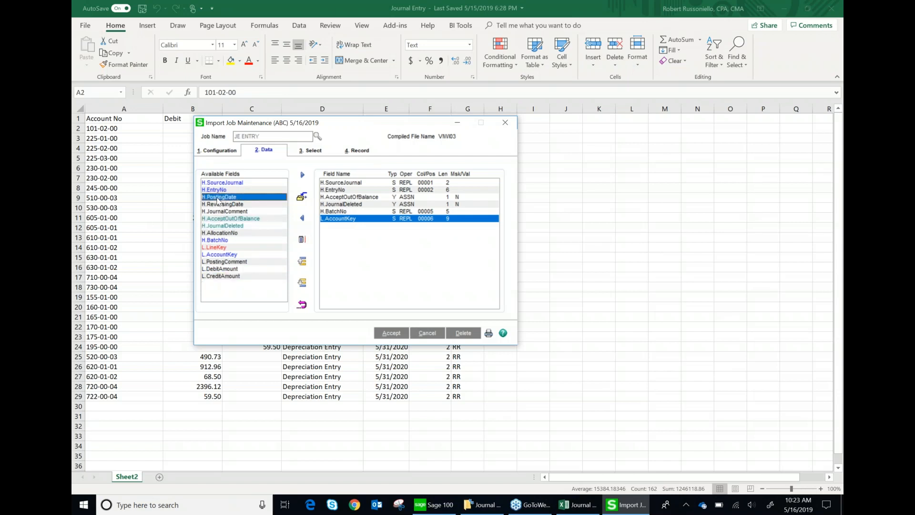
{"action": "left_click", "coordinate": [217, 204]}
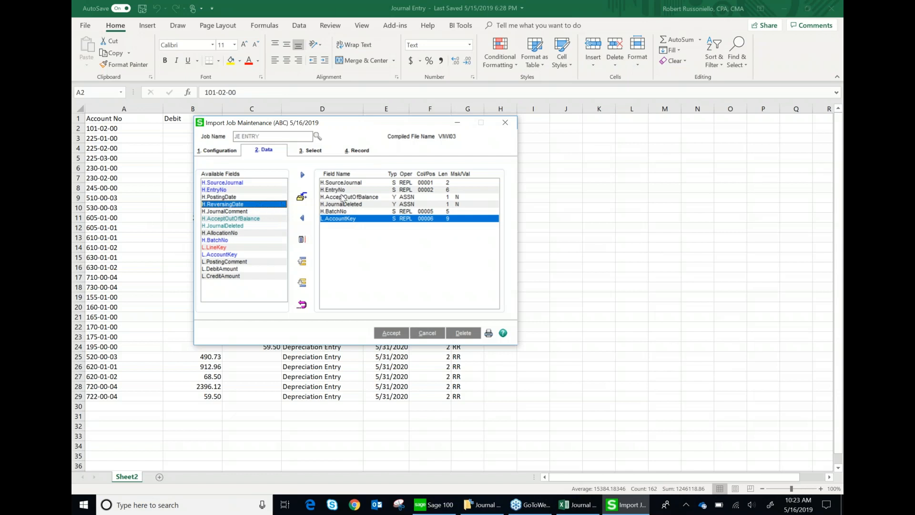
{"action": "left_click", "coordinate": [241, 218]}
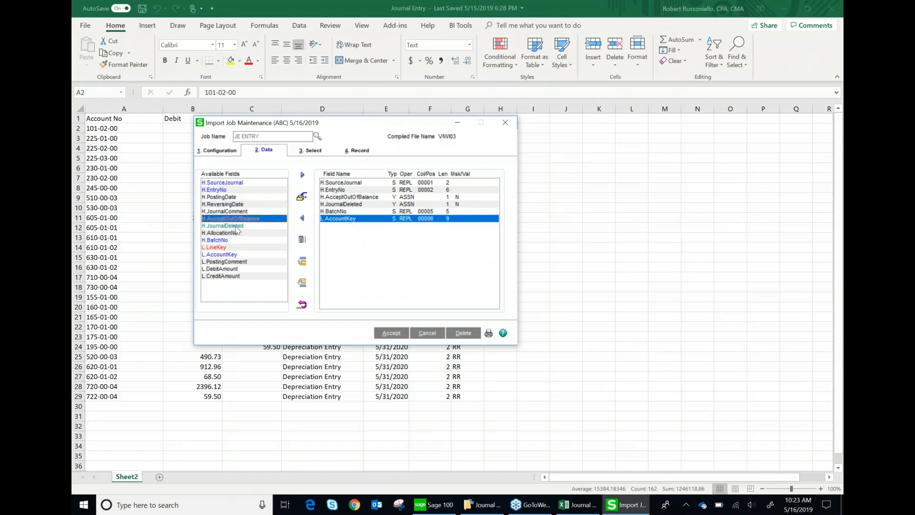
{"action": "left_click", "coordinate": [236, 225]}
{"action": "left_click", "coordinate": [234, 219]}
Check the total of the Debit column in the Journal Entry workbook, and return to the import job.
{"action": "left_click", "coordinate": [168, 266]}
{"action": "left_click_drag", "start_coordinate": [200, 128], "coordinate": [192, 406]}
{"action": "left_click", "coordinate": [626, 504]}
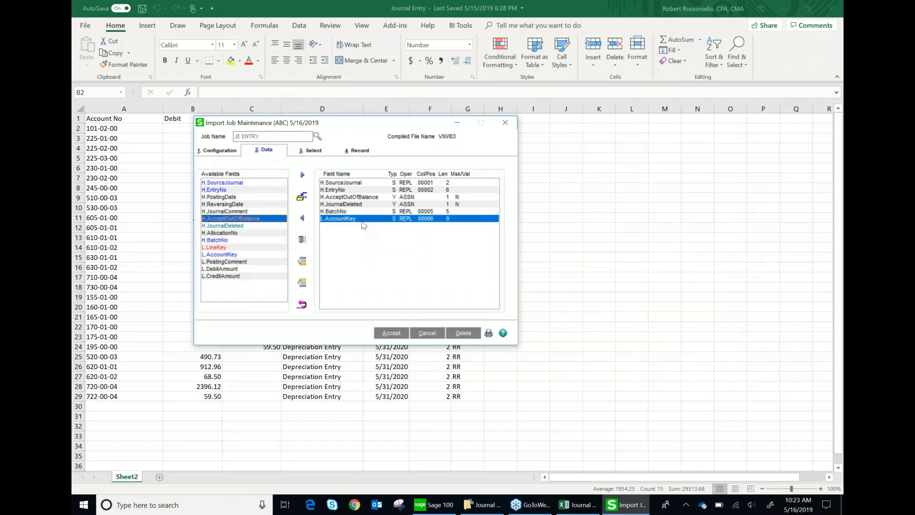
Try to clear every field from the JE ENTRY job's selected field list.
{"action": "left_click", "coordinate": [336, 183]}
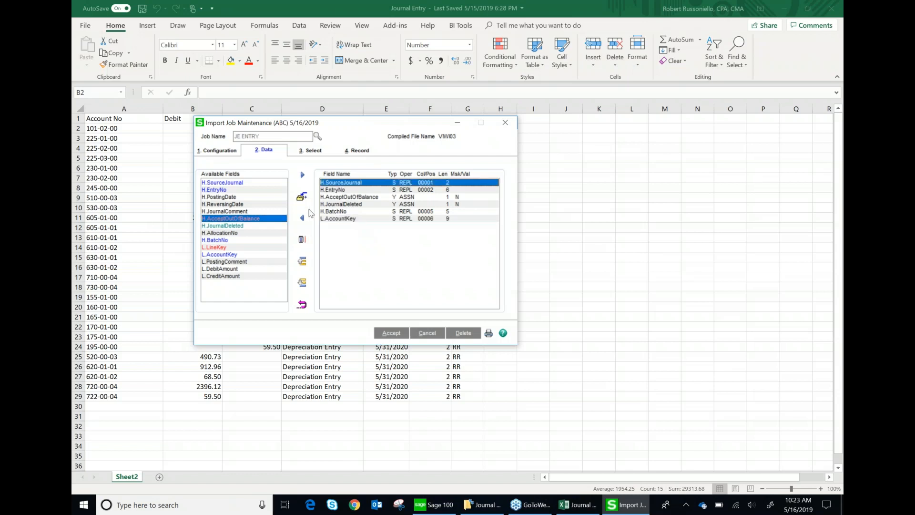
{"action": "left_click", "coordinate": [302, 218]}
{"action": "left_click", "coordinate": [302, 218]}
{"action": "left_click", "coordinate": [302, 219]}
{"action": "left_click", "coordinate": [302, 219]}
{"action": "left_click", "coordinate": [302, 218]}
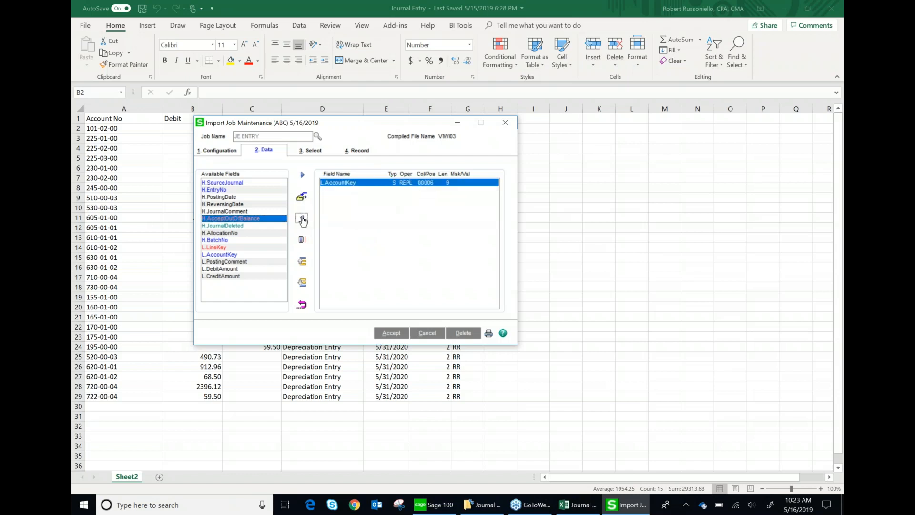
{"action": "left_click", "coordinate": [302, 218]}
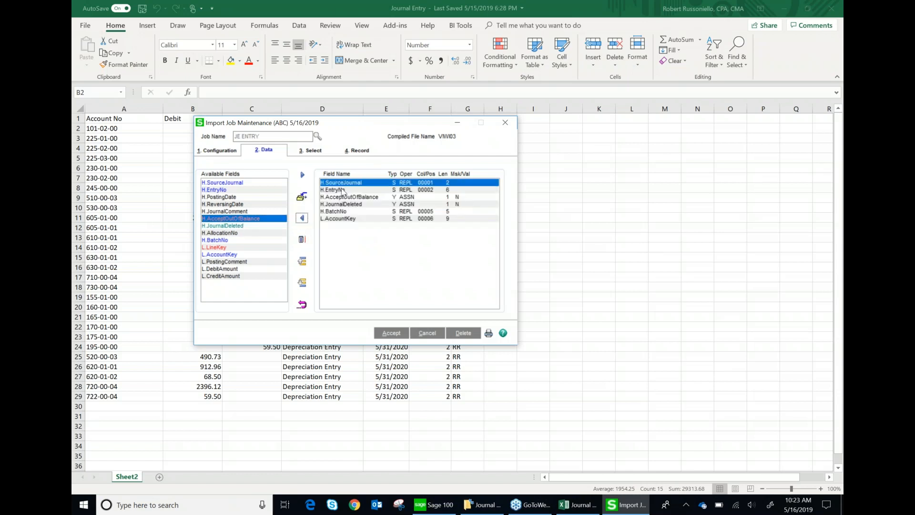
Remove all selected fields from H.EntryNo through L.AccountKey, keeping only H.SourceJournal in the job.
{"action": "left_click", "coordinate": [343, 190]}
{"action": "left_click", "coordinate": [302, 219]}
{"action": "left_click", "coordinate": [302, 218]}
{"action": "left_click", "coordinate": [302, 218]}
{"action": "left_click", "coordinate": [302, 218]}
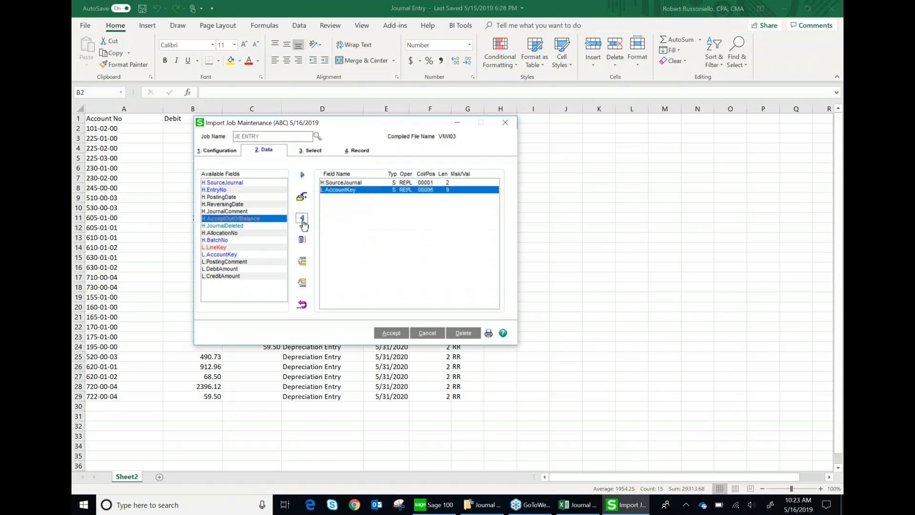
{"action": "left_click", "coordinate": [302, 218]}
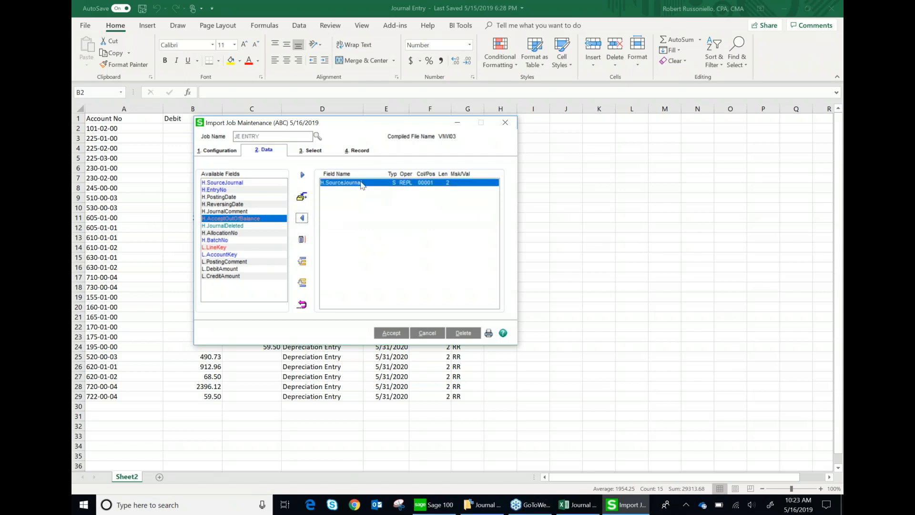
Set the SourceJournal field's operation to Run Assign with the prompt "Enter Source Journal" and the default JE.
{"action": "double_click", "coordinate": [361, 185]}
{"action": "left_click", "coordinate": [312, 196]}
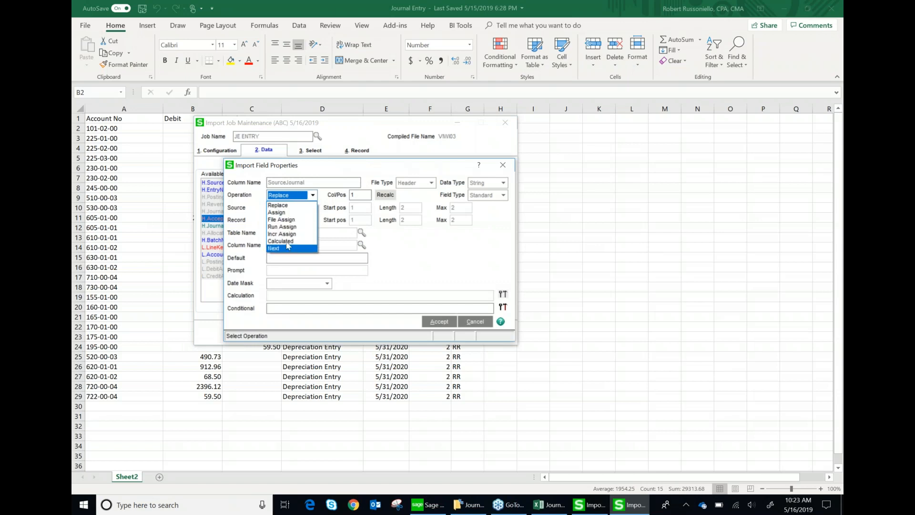
{"action": "left_click", "coordinate": [299, 213]}
{"action": "left_click", "coordinate": [312, 196]}
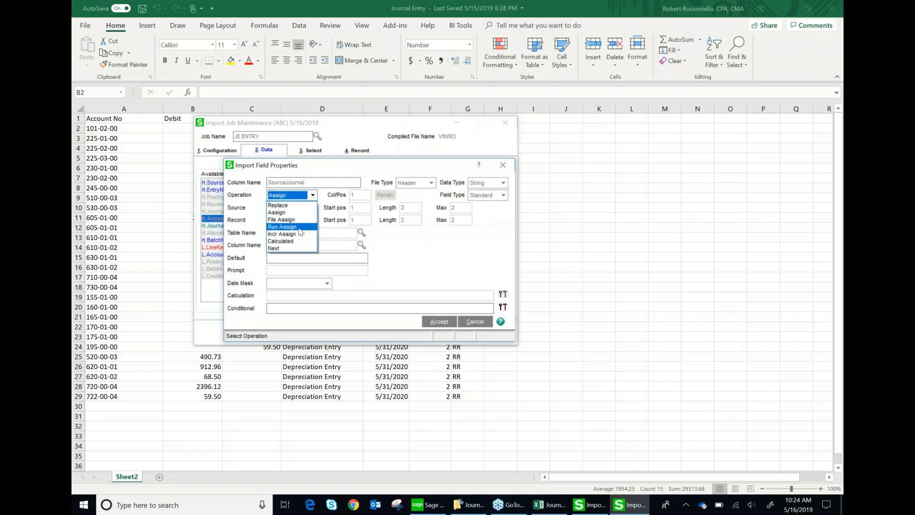
{"action": "left_click", "coordinate": [300, 227]}
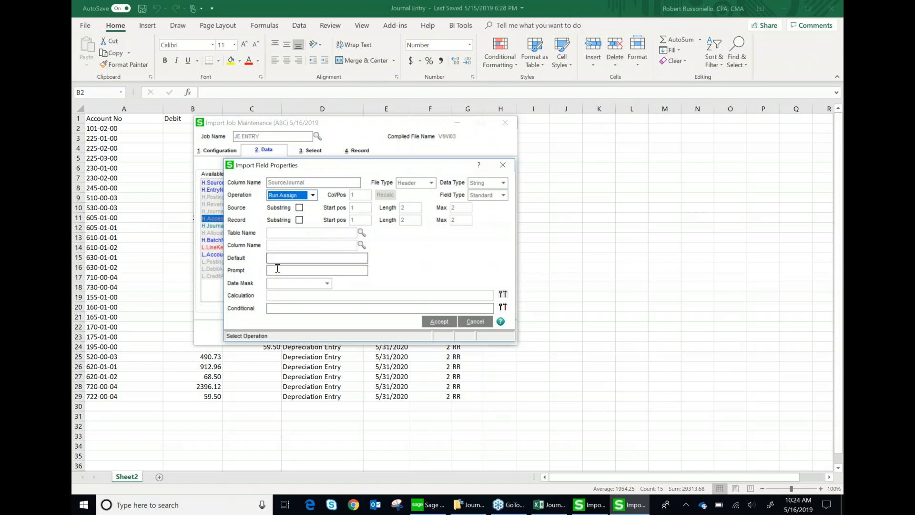
{"action": "left_click", "coordinate": [282, 270]}
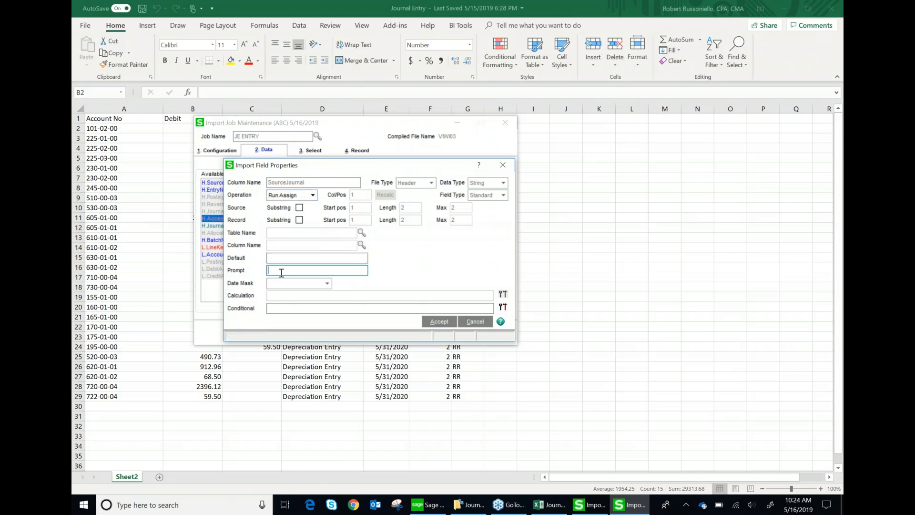
{"action": "type", "text": "Enter Source Journal"}
{"action": "left_click", "coordinate": [280, 259]}
{"action": "type", "text": "JE"}
{"action": "left_click", "coordinate": [315, 272]}
Switch to the Journal Entry workbook, enter JE in cell H2 and fill it down to row 29.
{"action": "left_click", "coordinate": [587, 250]}
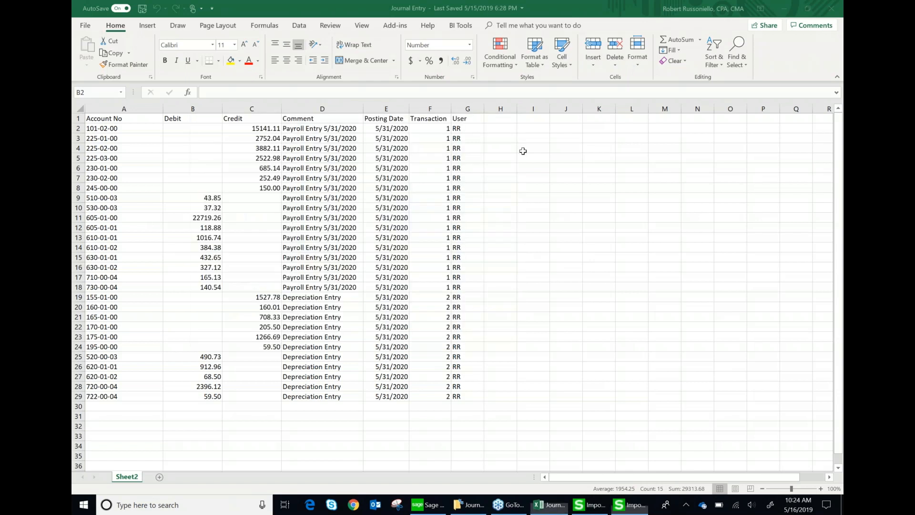
{"action": "left_click", "coordinate": [500, 129]}
{"action": "type", "text": "JE"}
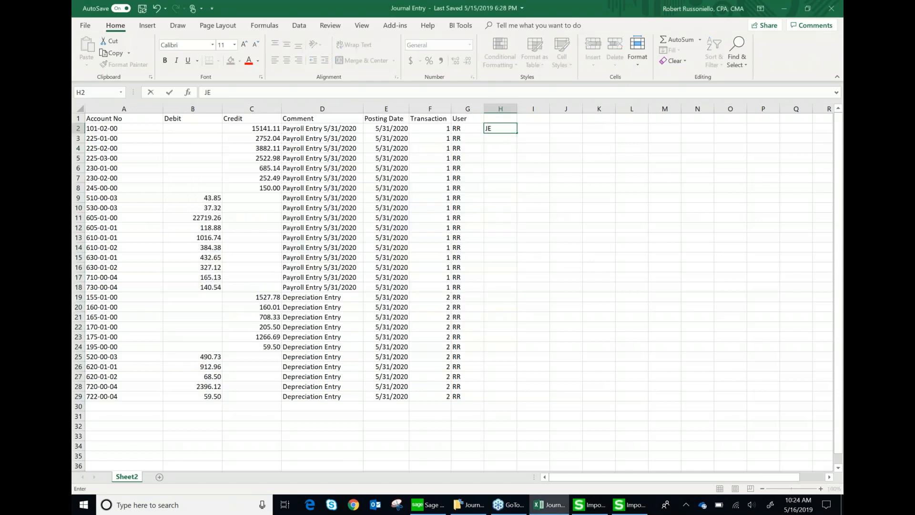
{"action": "key", "text": "Return"}
{"action": "left_click", "coordinate": [504, 128]}
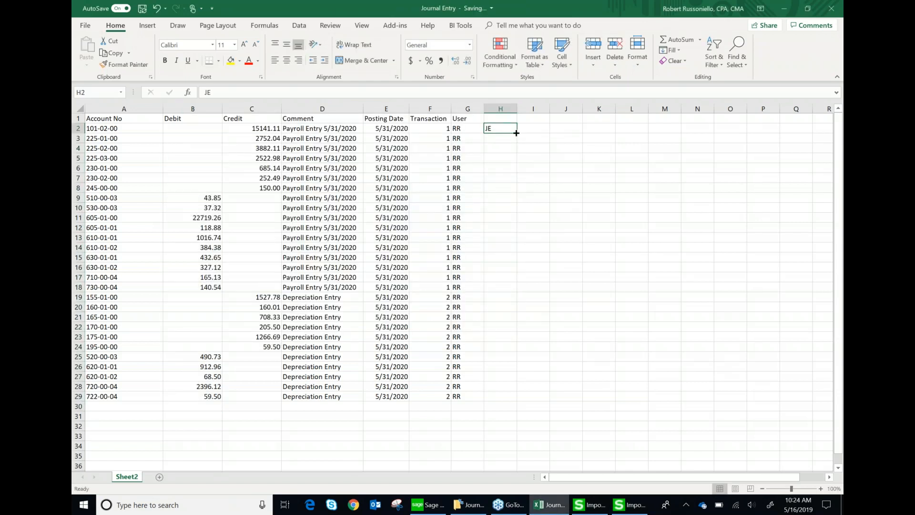
{"action": "double_click", "coordinate": [517, 133]}
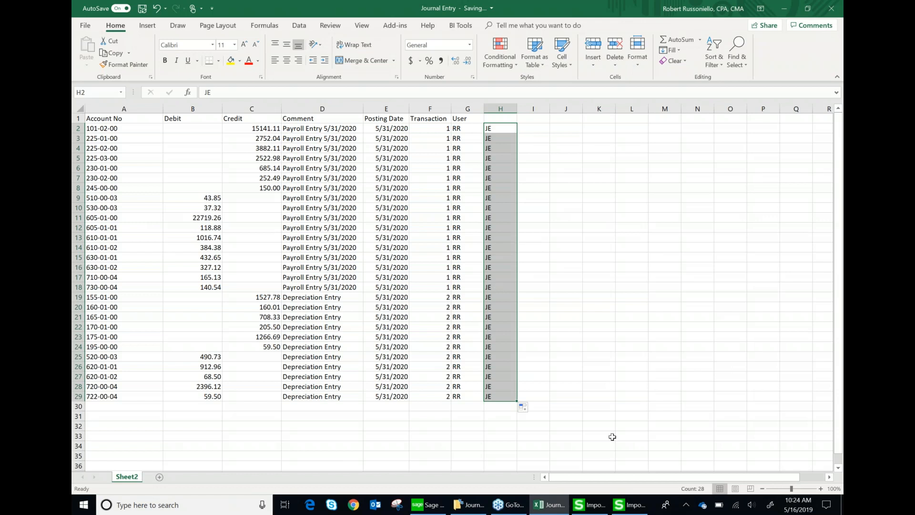
Return to the SourceJournal field properties in the import job and save them.
{"action": "left_click", "coordinate": [634, 508]}
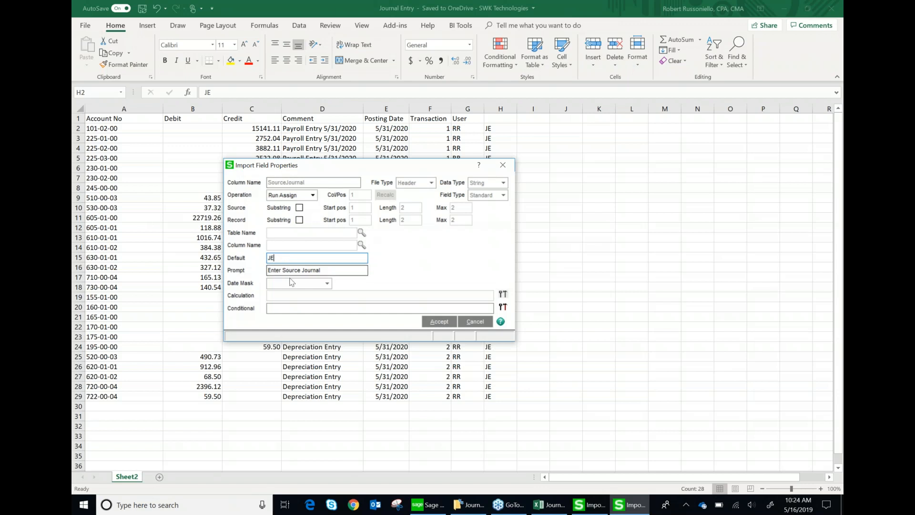
{"action": "left_click_drag", "start_coordinate": [384, 167], "coordinate": [267, 161]}
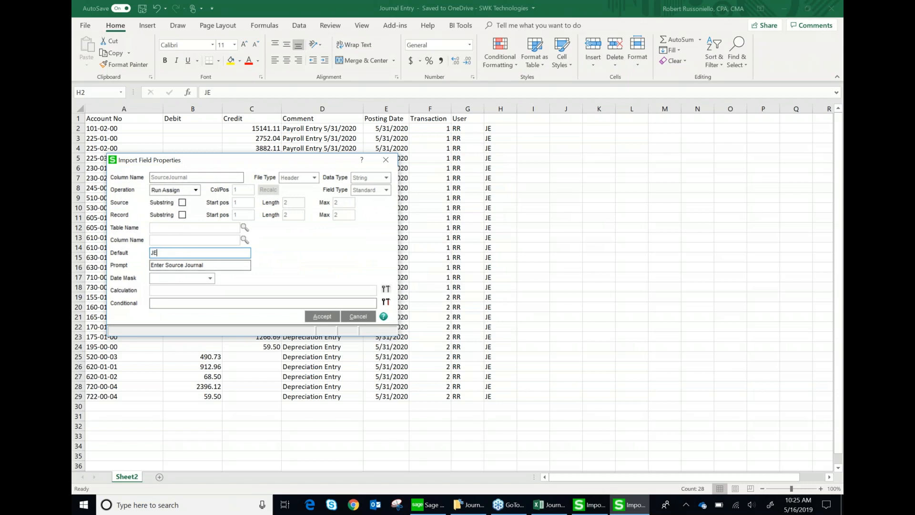
{"action": "left_click", "coordinate": [317, 317]}
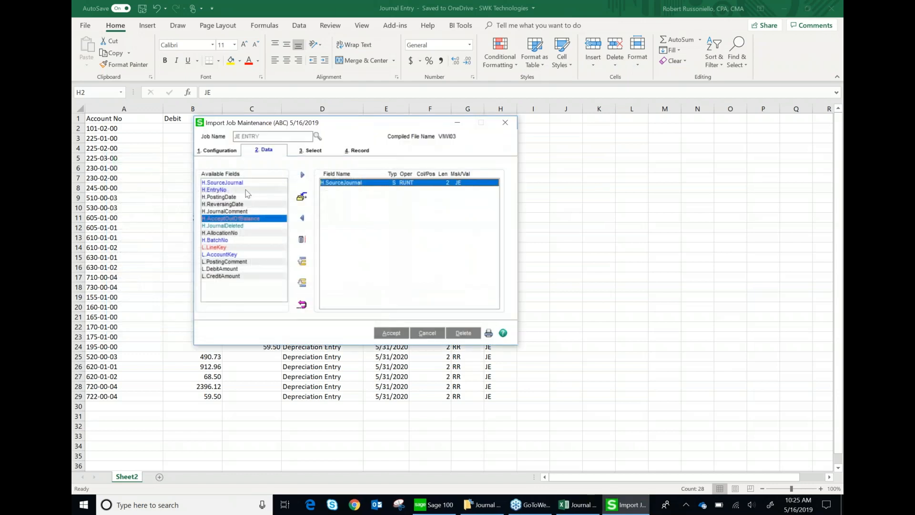
Add H.EntryNo to the import job, set its operation to Next and enter column position 6.
{"action": "left_click", "coordinate": [260, 189]}
{"action": "left_click", "coordinate": [302, 178]}
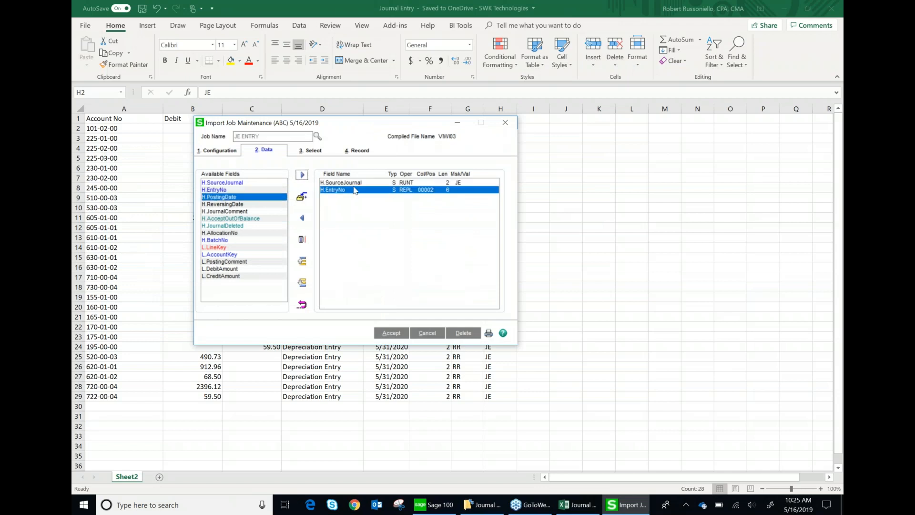
{"action": "double_click", "coordinate": [358, 190]}
{"action": "left_click", "coordinate": [195, 190]}
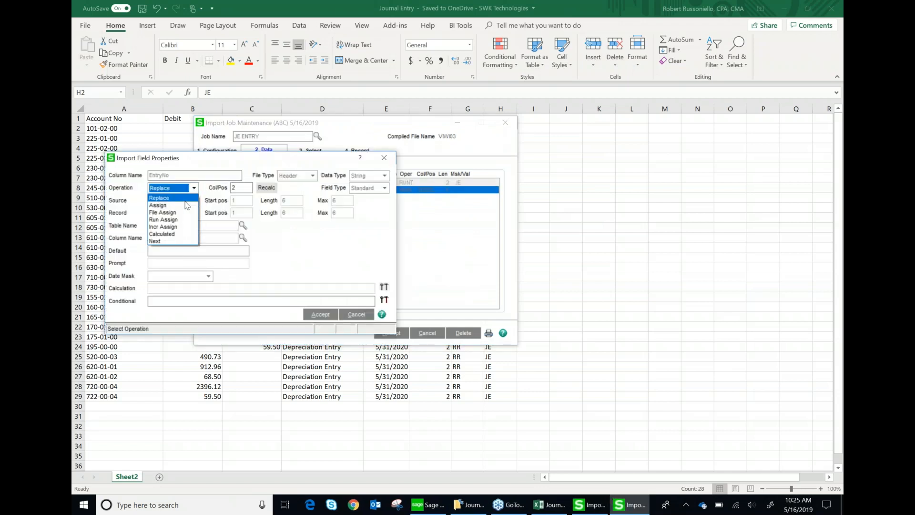
{"action": "left_click", "coordinate": [175, 240]}
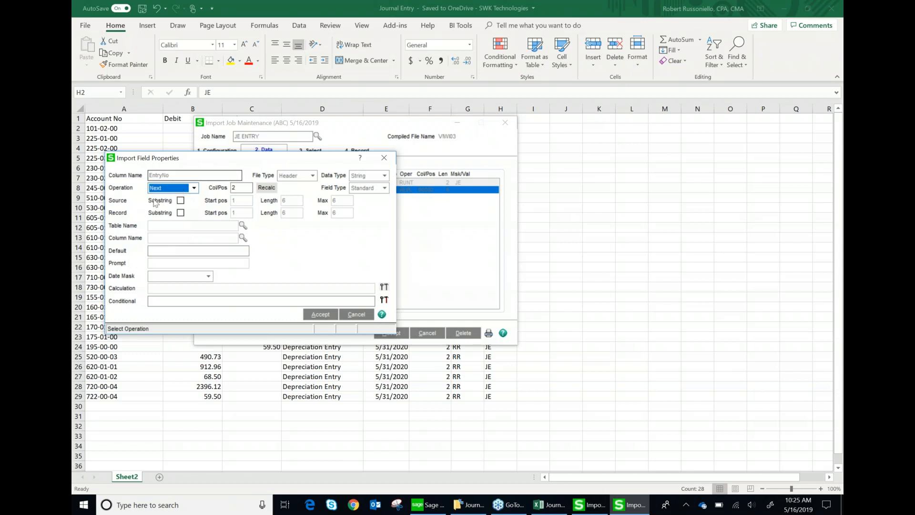
{"action": "left_click_drag", "start_coordinate": [298, 160], "coordinate": [604, 201]}
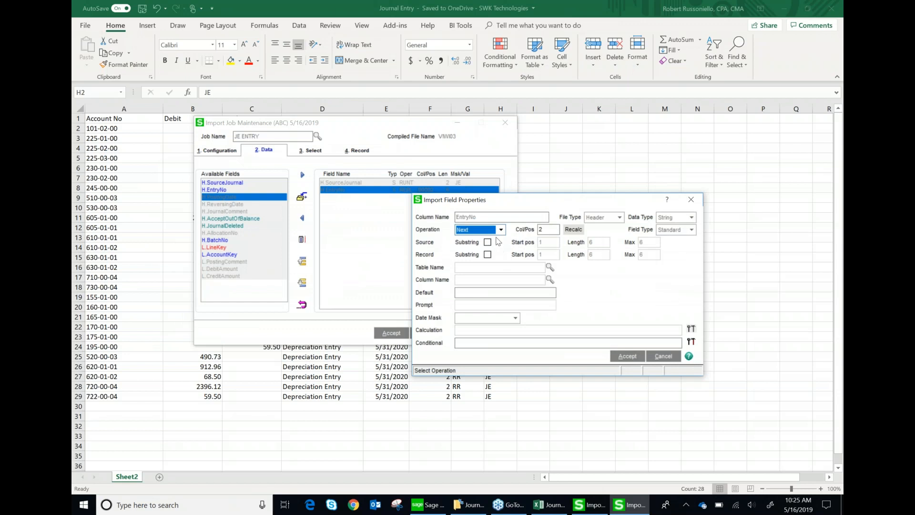
{"action": "double_click", "coordinate": [540, 231]}
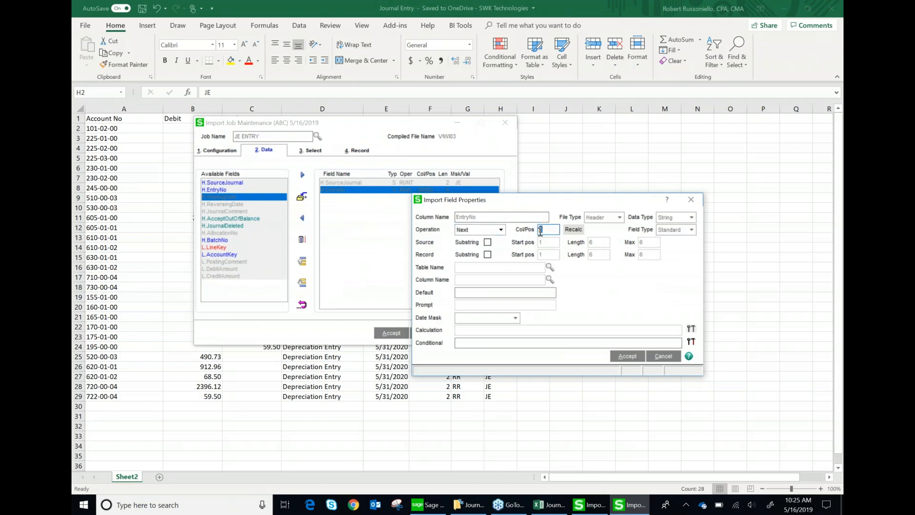
{"action": "type", "text": "6"}
Switch to the Journal Entry workbook and review the Transaction numbers in F2:F29 for both entries.
{"action": "left_click", "coordinate": [370, 397]}
{"action": "left_click_drag", "start_coordinate": [431, 129], "coordinate": [446, 397]}
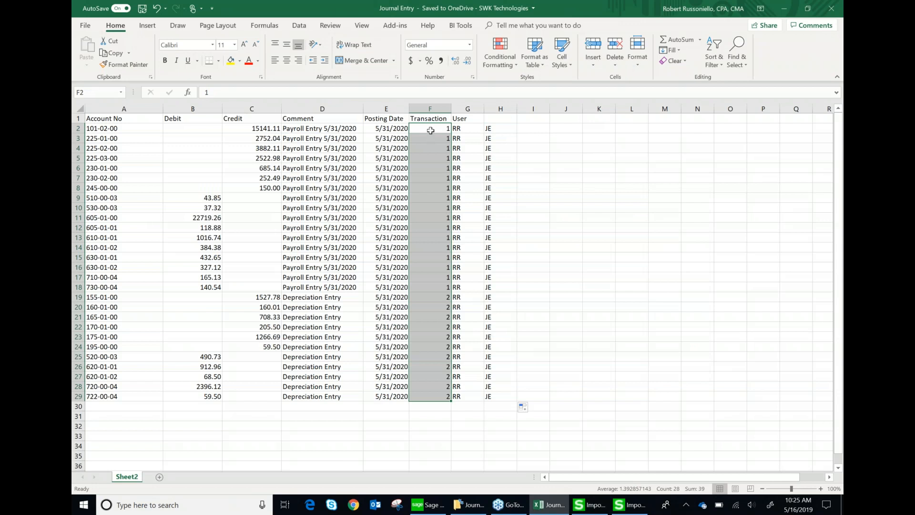
{"action": "left_click_drag", "start_coordinate": [430, 128], "coordinate": [435, 397]}
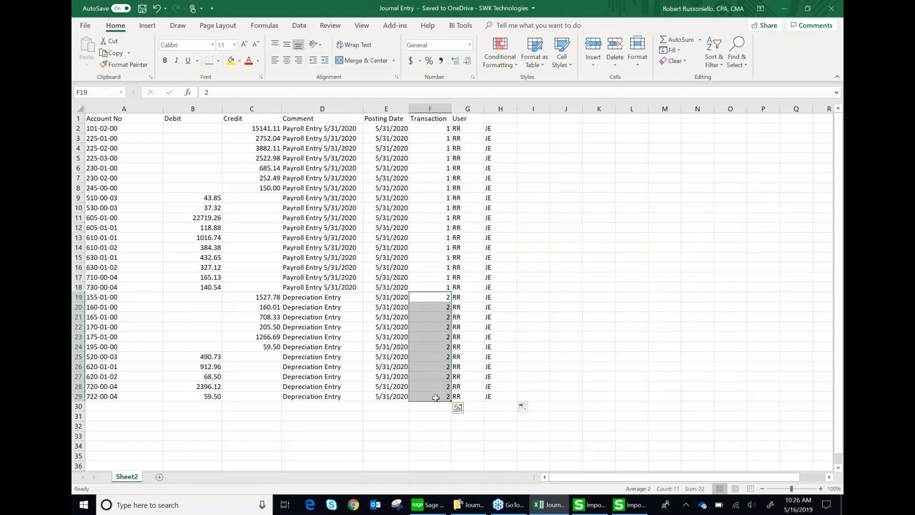
Return to the EntryNo field properties in the import job and save them.
{"action": "left_click", "coordinate": [626, 506]}
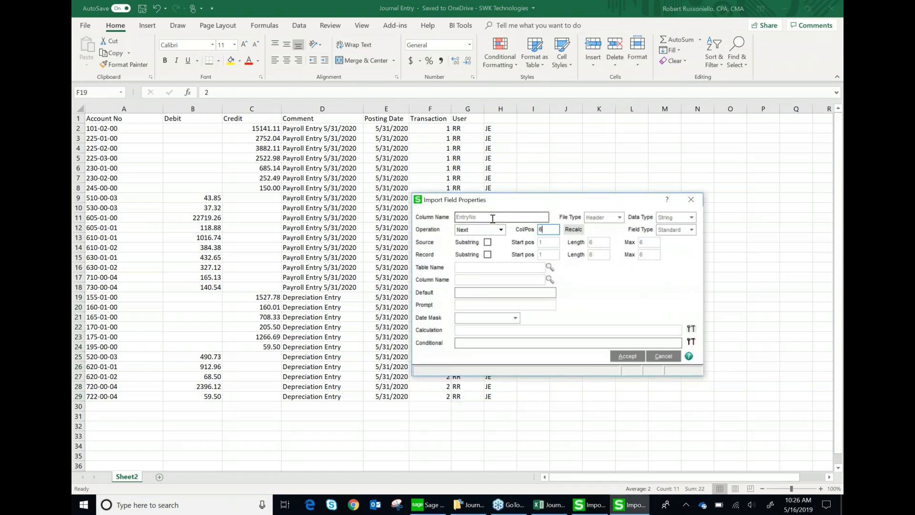
{"action": "left_click_drag", "start_coordinate": [547, 231], "coordinate": [530, 231]}
{"action": "left_click", "coordinate": [627, 356]}
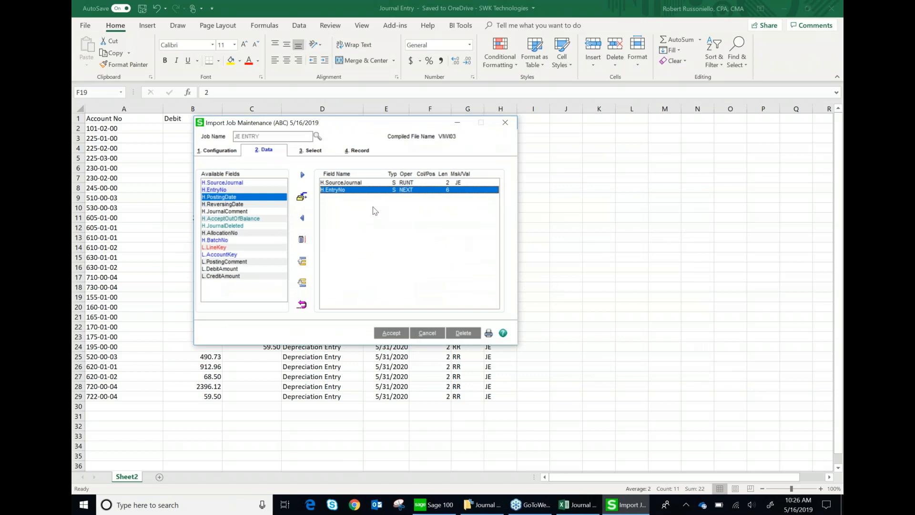
Add H.PostingDate to the job and save it with column position 5 and the 7 - M/D/Y date mask.
{"action": "left_click", "coordinate": [303, 175]}
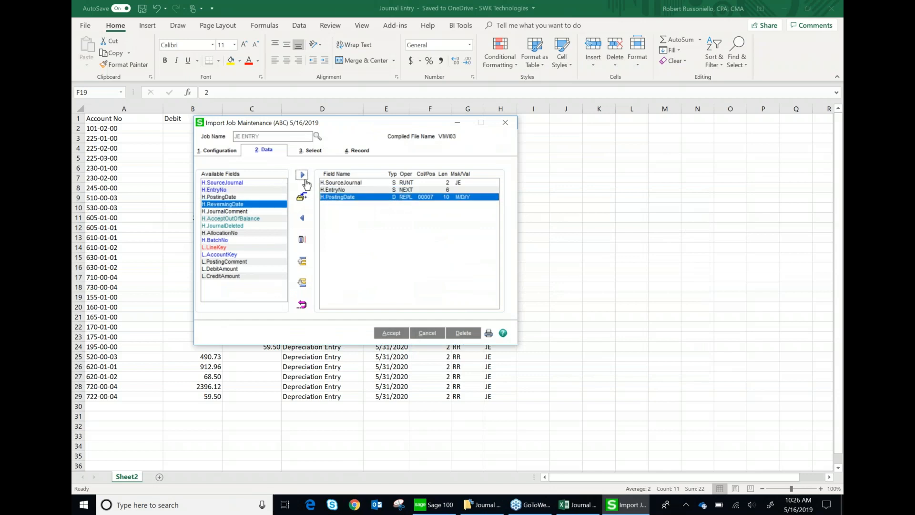
{"action": "left_click_drag", "start_coordinate": [345, 127], "coordinate": [593, 187]}
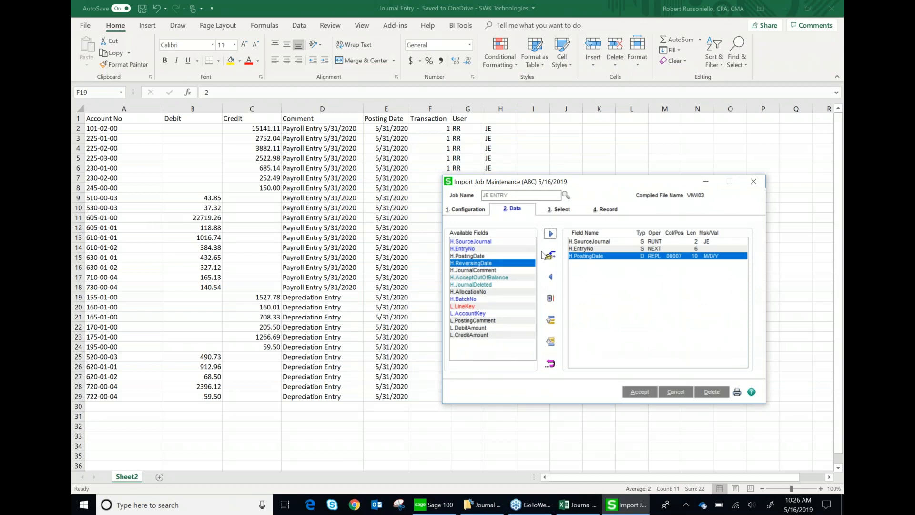
{"action": "double_click", "coordinate": [595, 257]}
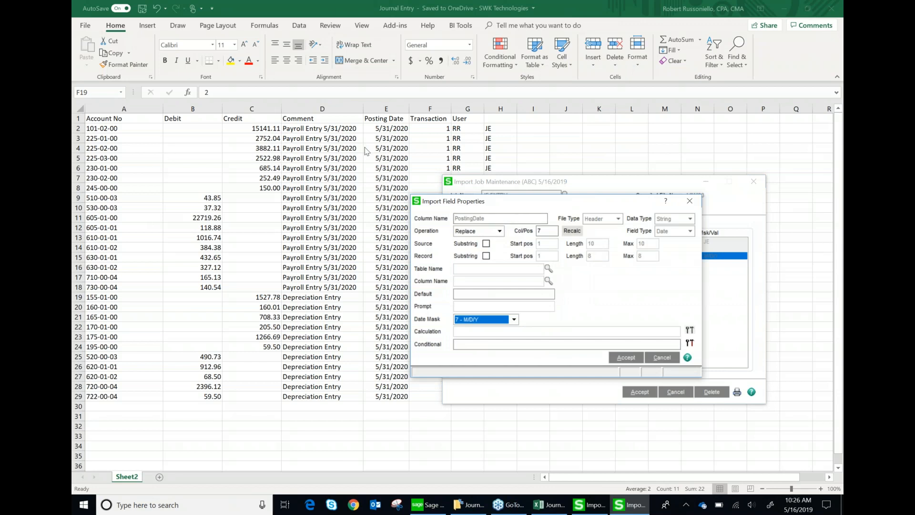
{"action": "left_click", "coordinate": [501, 193]}
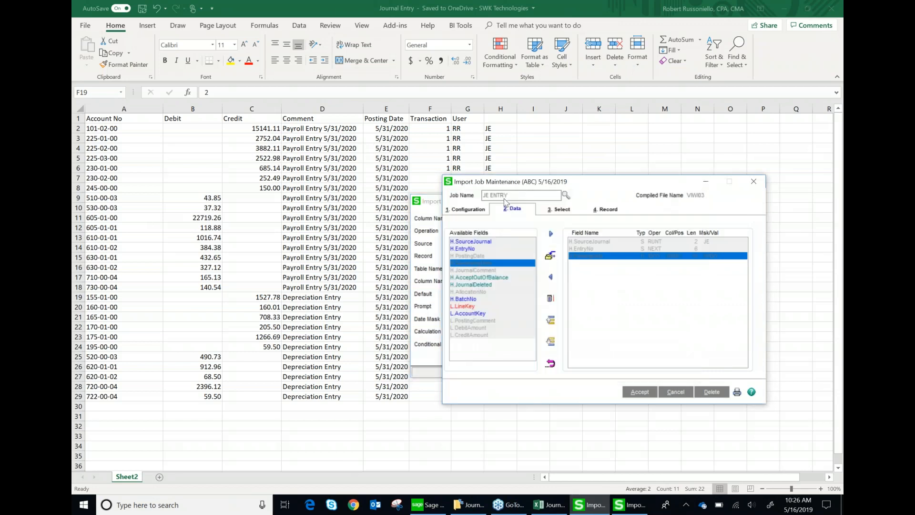
{"action": "left_click", "coordinate": [430, 206]}
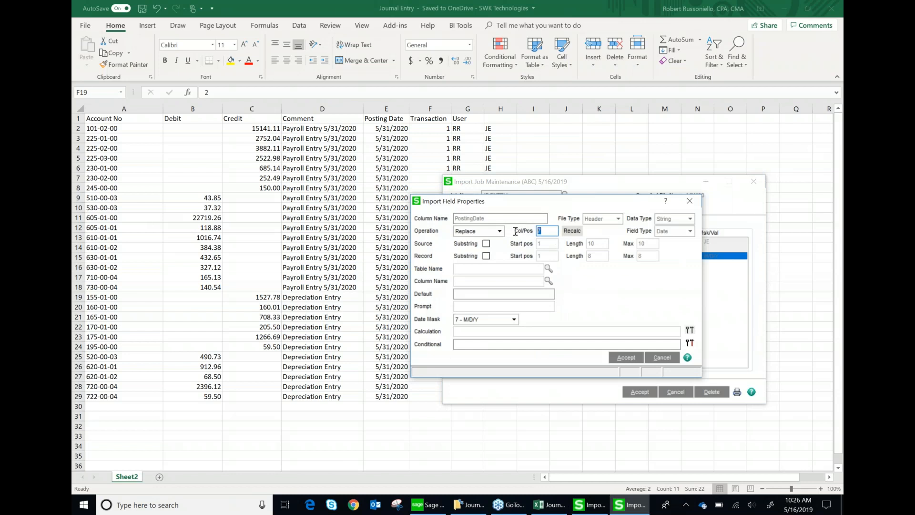
{"action": "type", "text": "5"}
{"action": "left_click", "coordinate": [514, 320]}
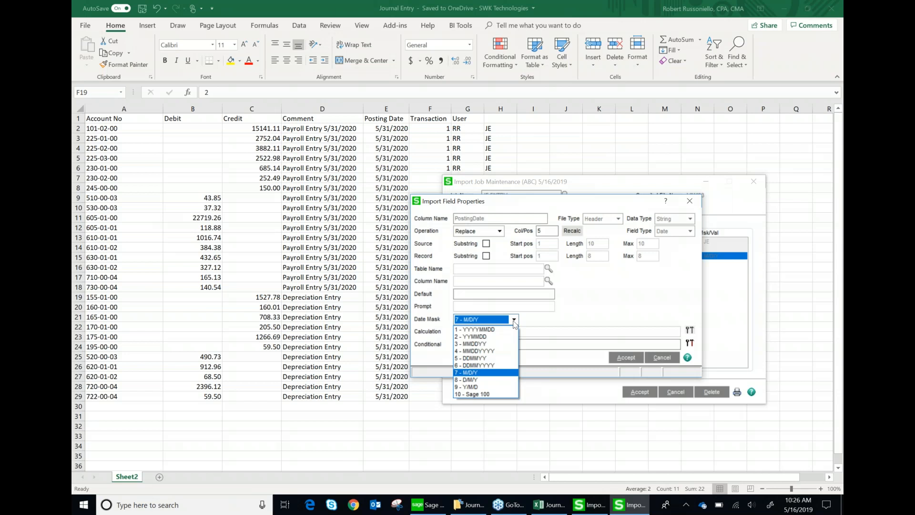
{"action": "left_click", "coordinate": [515, 323]}
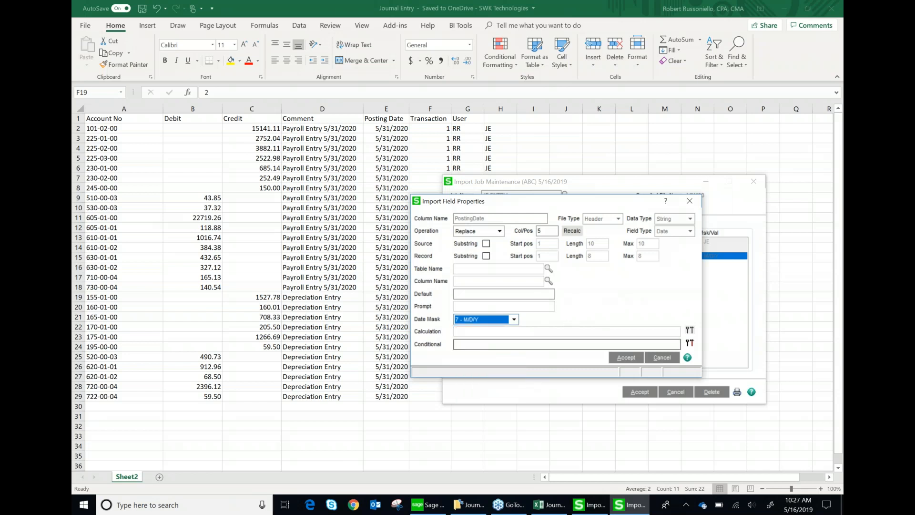
{"action": "left_click", "coordinate": [626, 359]}
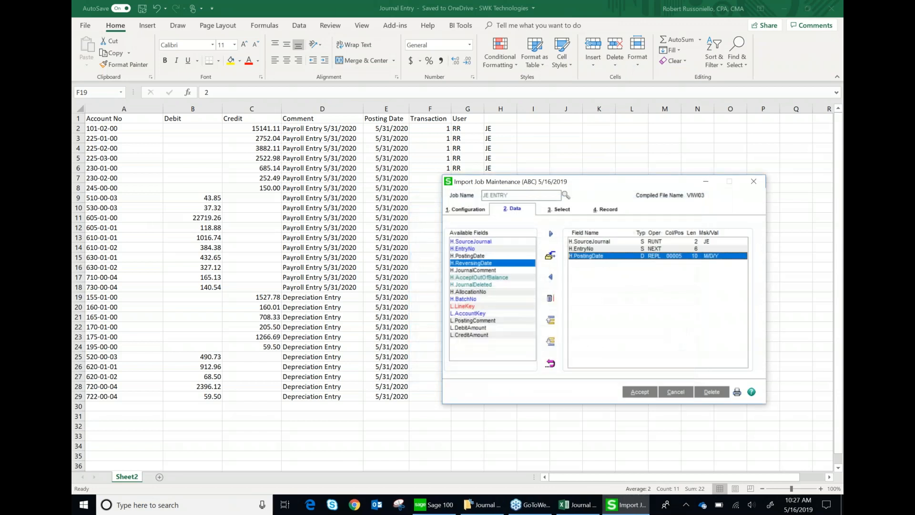
Add H.JournalComment to the job and set its column position to 4.
{"action": "left_click", "coordinate": [496, 277]}
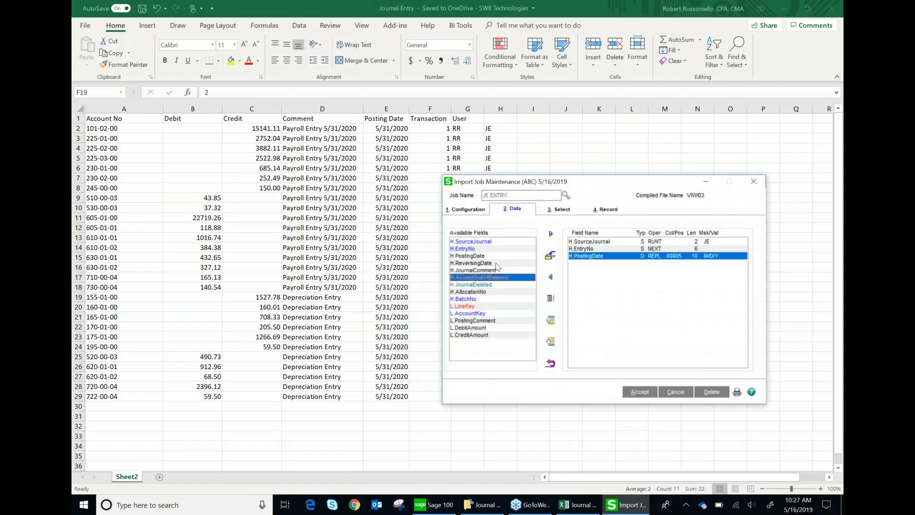
{"action": "left_click", "coordinate": [483, 265]}
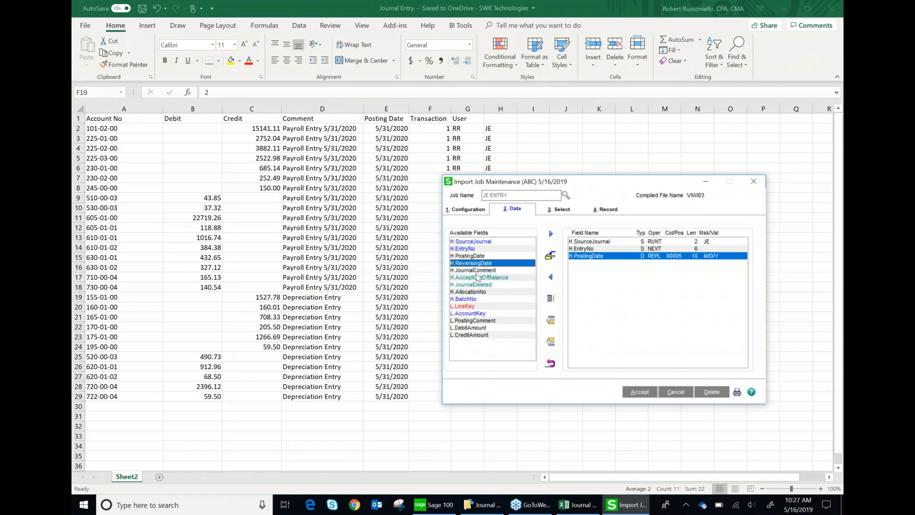
{"action": "left_click", "coordinate": [478, 271]}
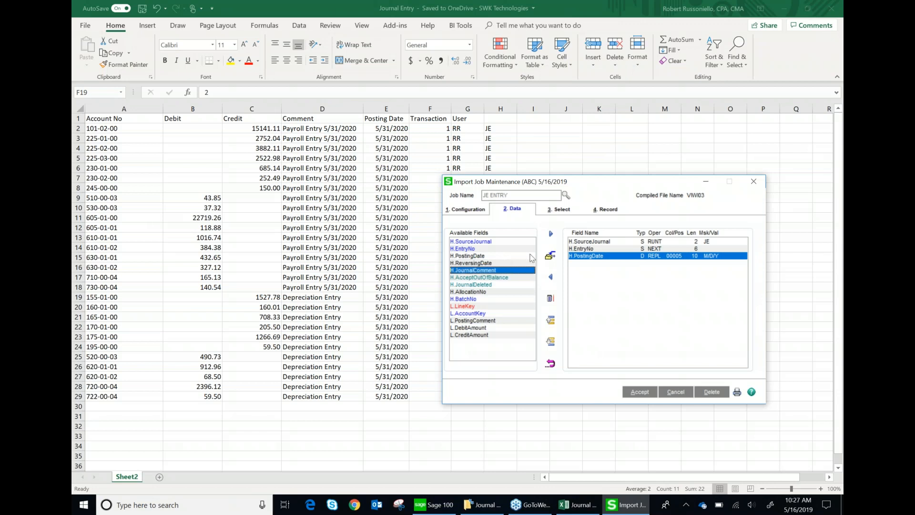
{"action": "left_click", "coordinate": [551, 238]}
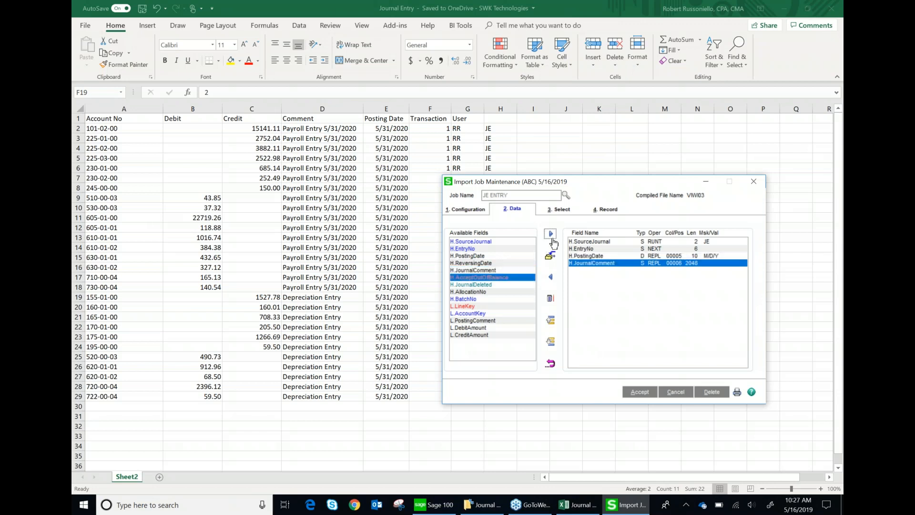
{"action": "double_click", "coordinate": [647, 263]}
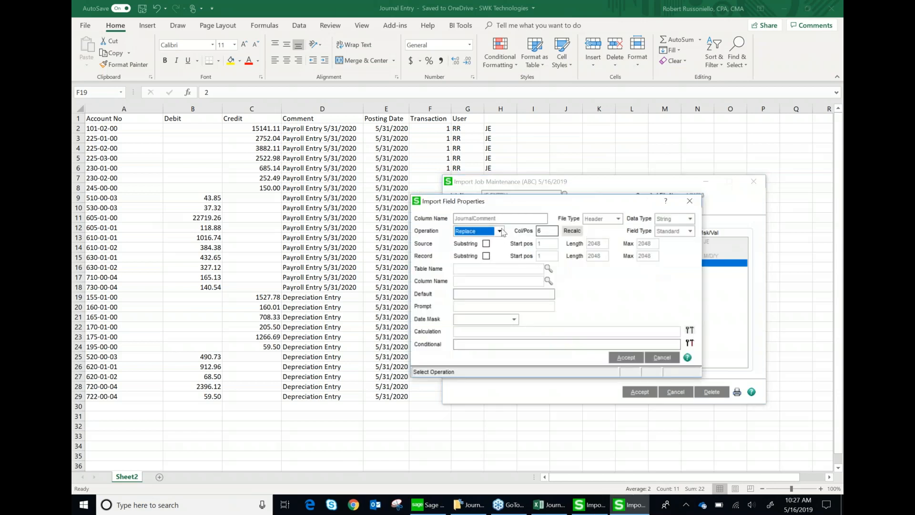
{"action": "left_click", "coordinate": [537, 233]}
{"action": "type", "text": "4"}
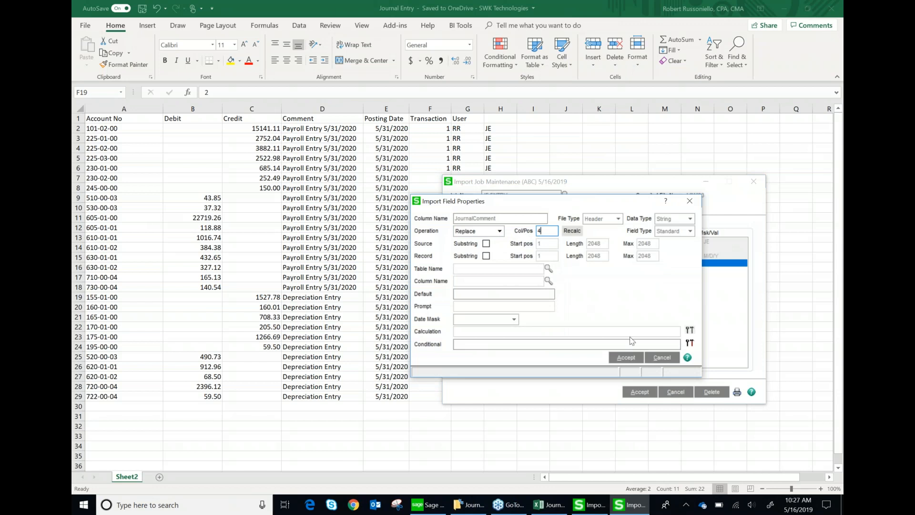
{"action": "left_click", "coordinate": [628, 358]}
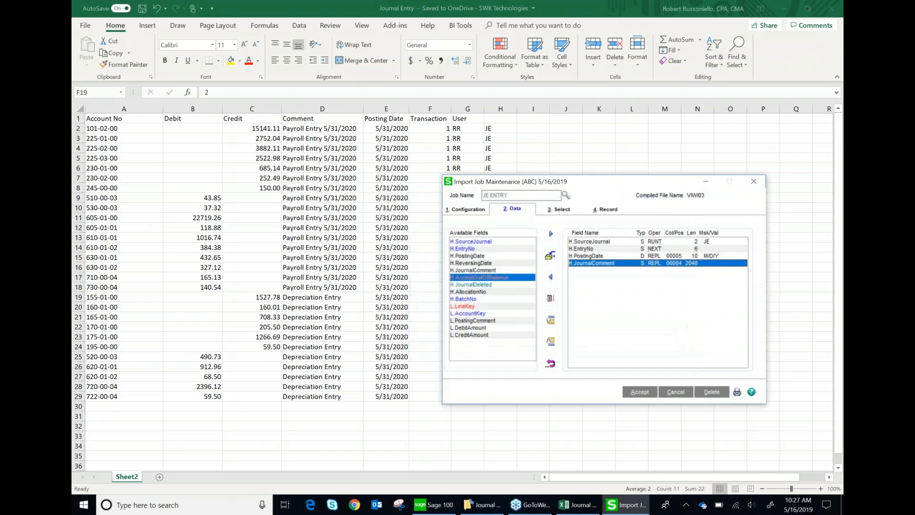
Add H.AcceptOutOfBalance to the job and save its properties with the Assign operation and default N.
{"action": "left_click", "coordinate": [479, 284]}
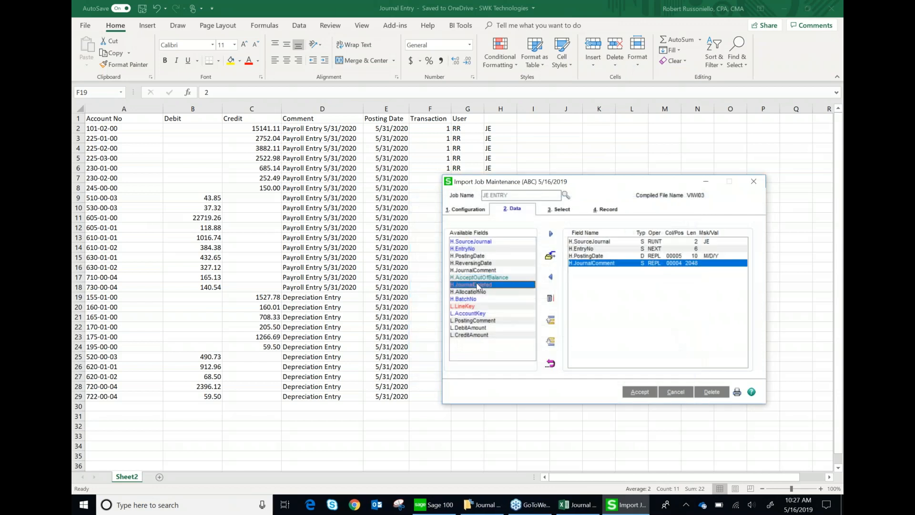
{"action": "left_click", "coordinate": [550, 233]}
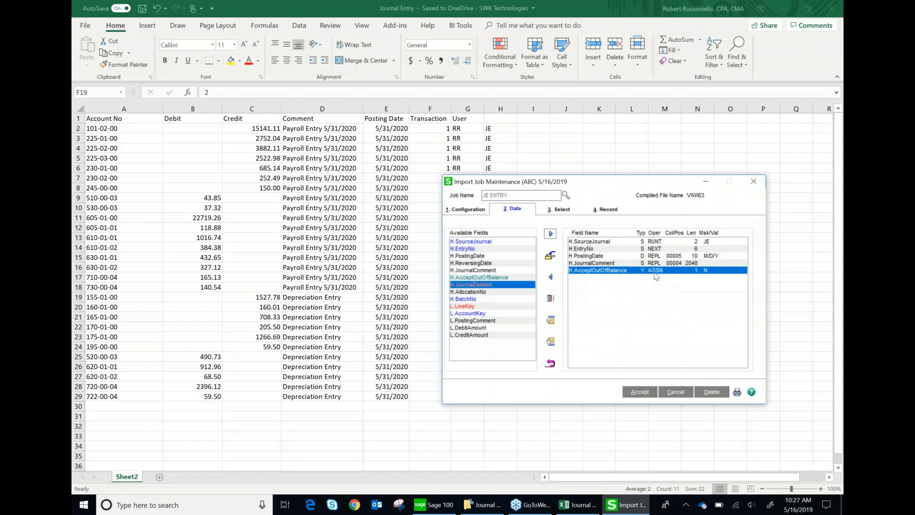
{"action": "double_click", "coordinate": [617, 271]}
{"action": "left_click_drag", "start_coordinate": [528, 205], "coordinate": [462, 232]}
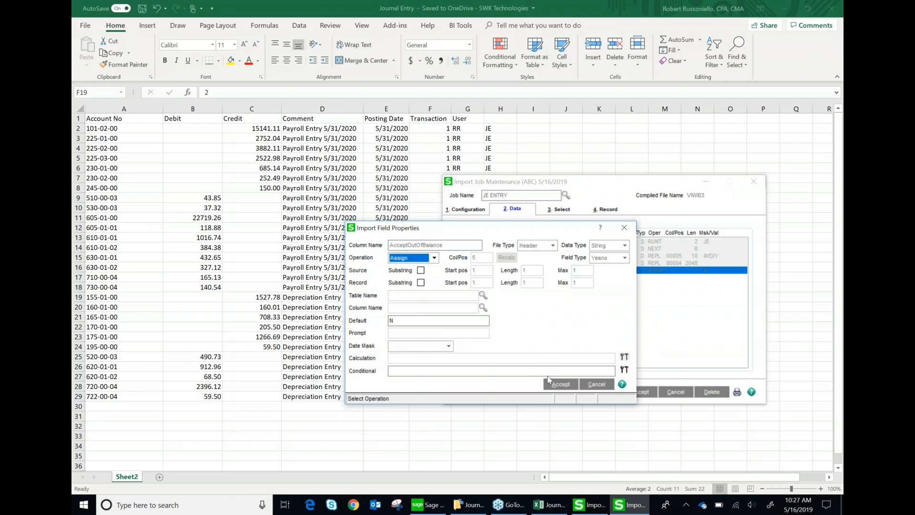
{"action": "left_click", "coordinate": [557, 384]}
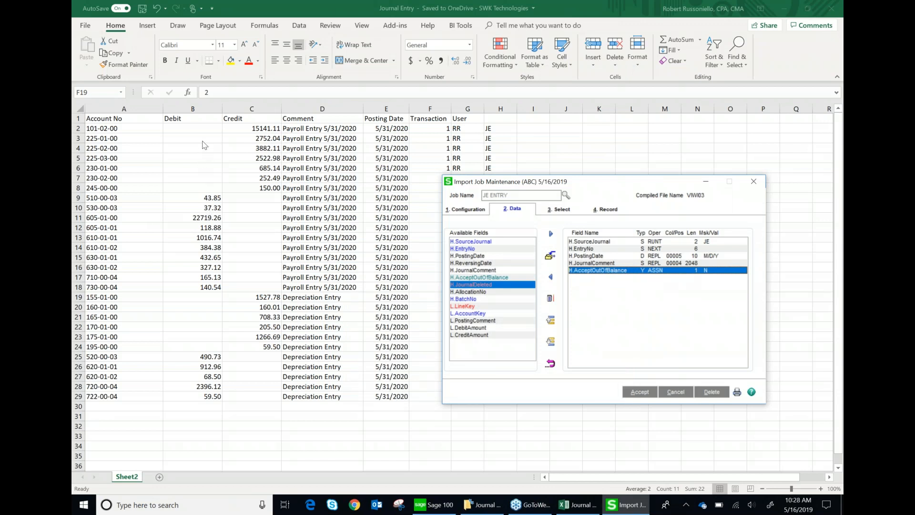
Compare the payroll entry's credits in C2:C18 and debits in B2:B18 of the Journal Entry workbook.
{"action": "left_click", "coordinate": [251, 126]}
{"action": "left_click_drag", "start_coordinate": [250, 127], "coordinate": [239, 285]}
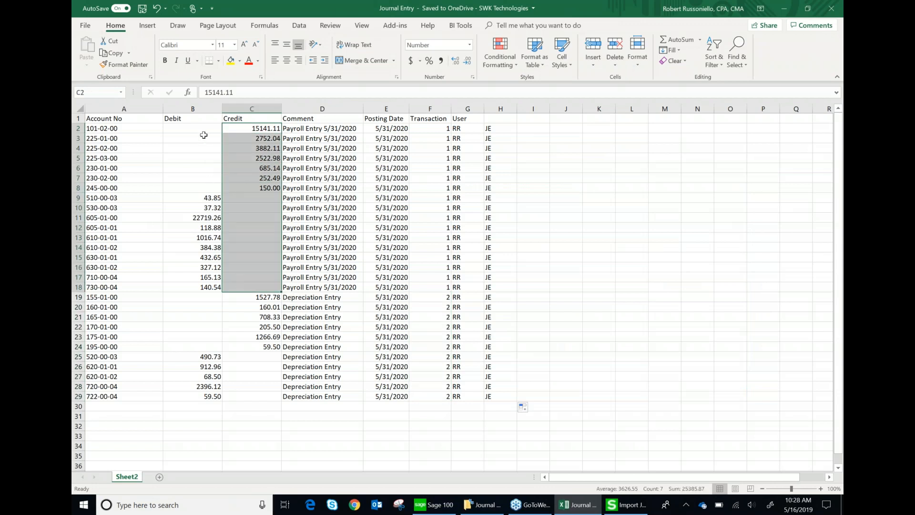
{"action": "left_click_drag", "start_coordinate": [204, 128], "coordinate": [201, 288]}
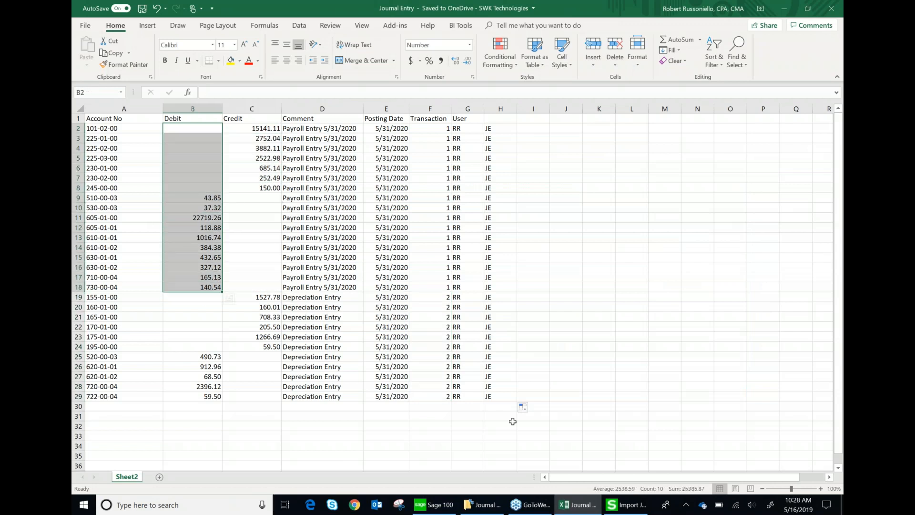
{"action": "left_click", "coordinate": [622, 509]}
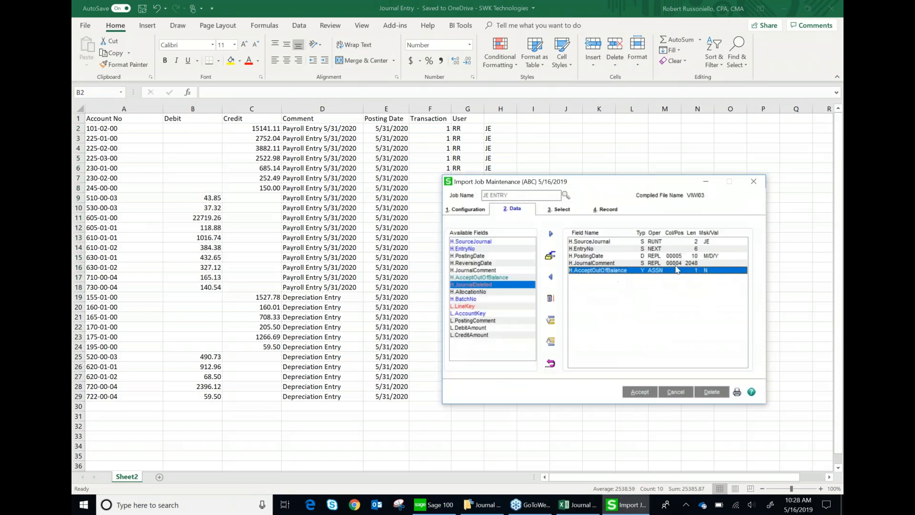
{"action": "left_click", "coordinate": [622, 508]}
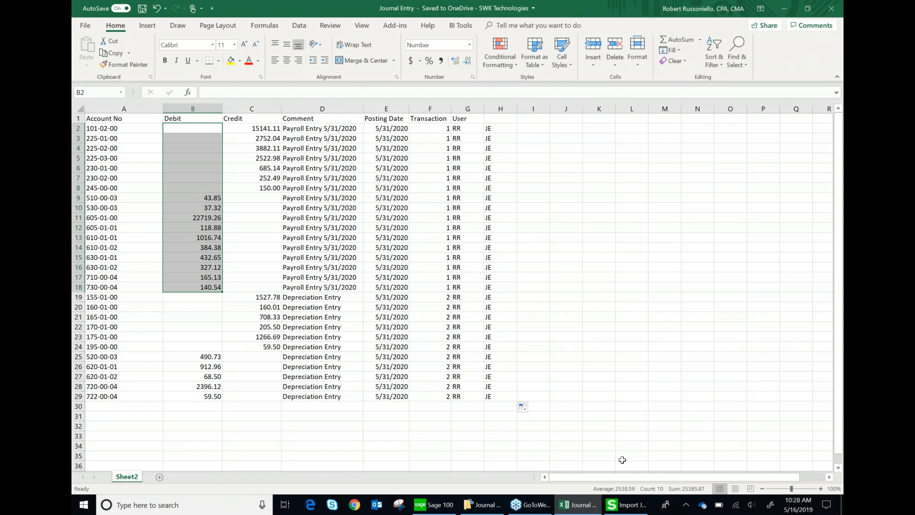
Switch back to the Sage 100 import job, add H.BatchNo, and save it with the Replace operation and column position 50.
{"action": "left_click", "coordinate": [627, 505]}
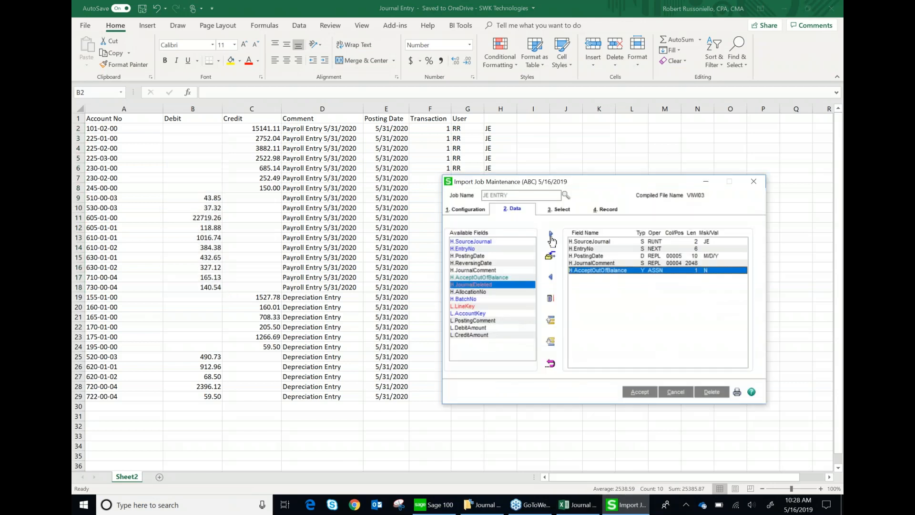
{"action": "left_click", "coordinate": [495, 293]}
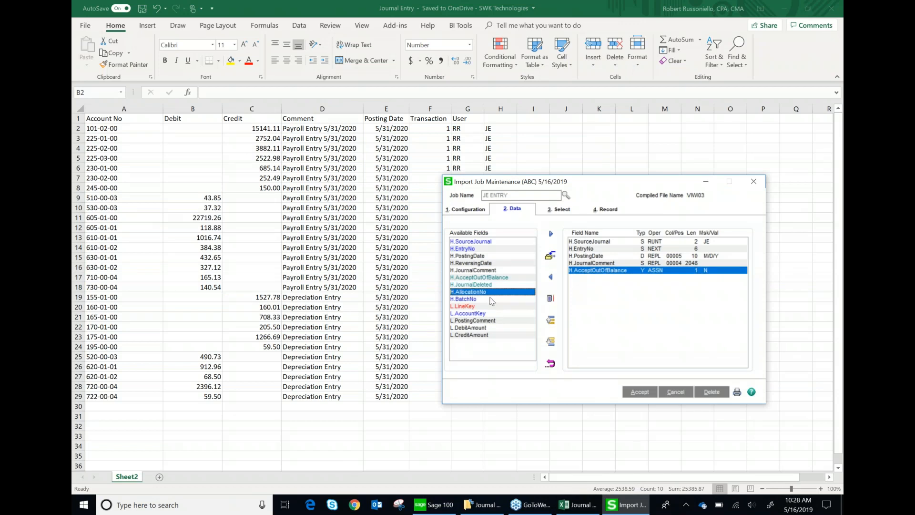
{"action": "left_click", "coordinate": [491, 299]}
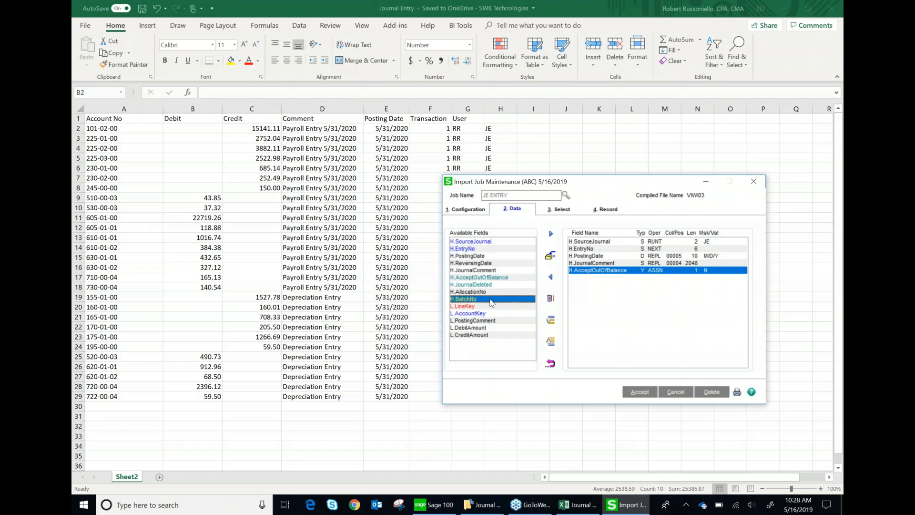
{"action": "left_click", "coordinate": [552, 235]}
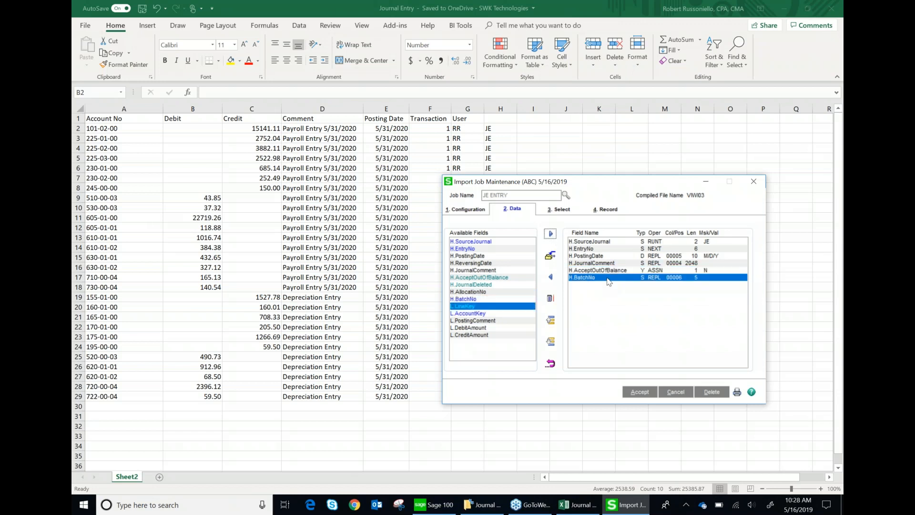
{"action": "double_click", "coordinate": [608, 277]}
{"action": "left_click", "coordinate": [435, 259]}
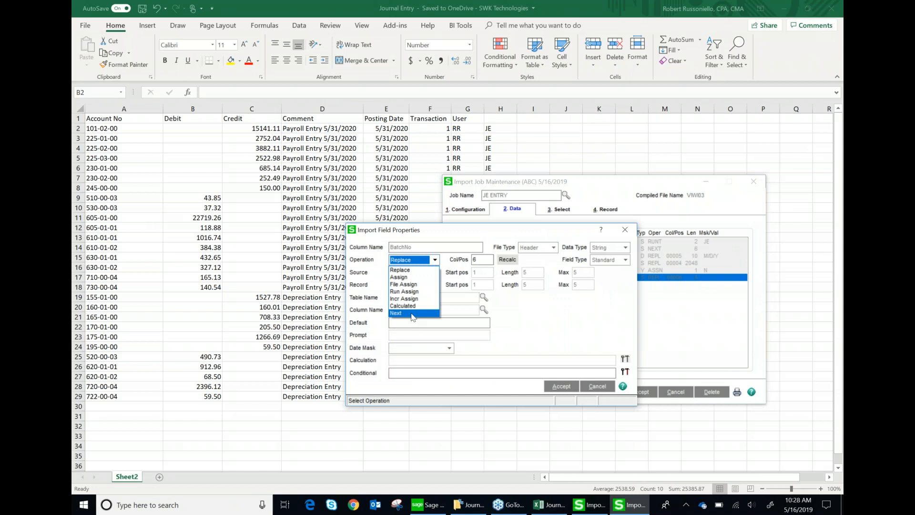
{"action": "left_click", "coordinate": [412, 271]}
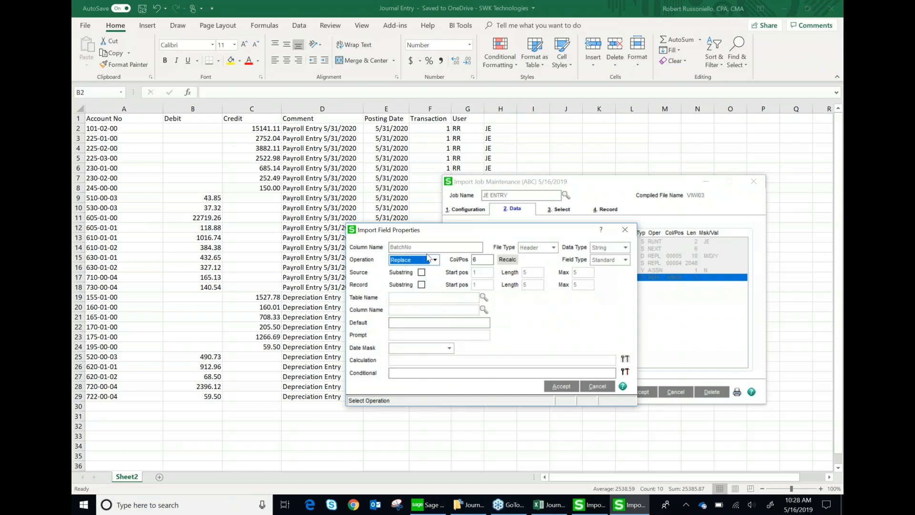
{"action": "left_click", "coordinate": [488, 259]}
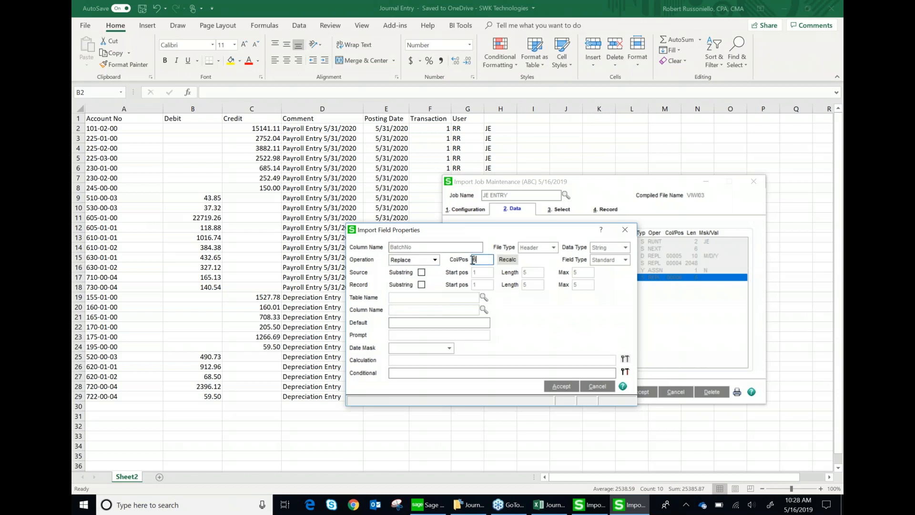
{"action": "type", "text": "50"}
{"action": "left_click", "coordinate": [560, 388]}
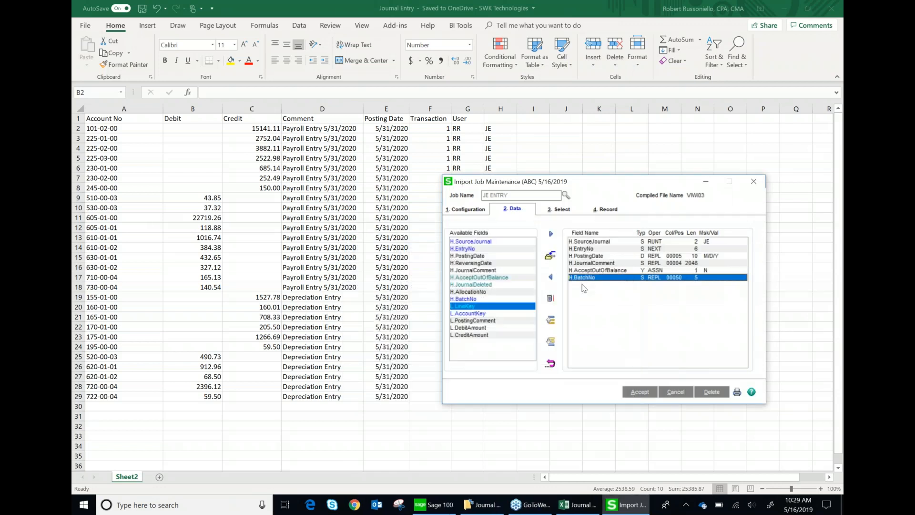
Move H.BatchNo to the start of the job's field list and remove it from the job.
{"action": "left_click", "coordinate": [551, 322]}
{"action": "left_click", "coordinate": [551, 321]}
{"action": "left_click", "coordinate": [551, 322]}
{"action": "left_click", "coordinate": [551, 322]}
{"action": "left_click", "coordinate": [551, 322]}
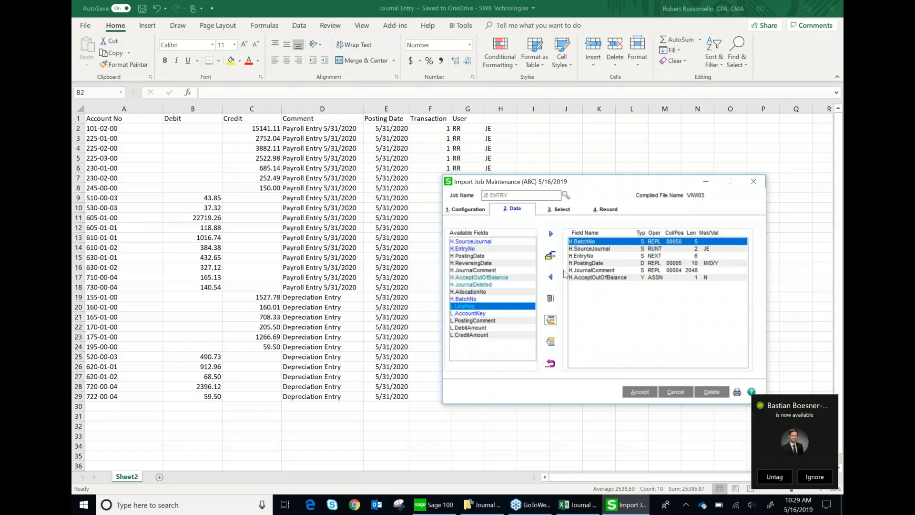
{"action": "left_click", "coordinate": [551, 279]}
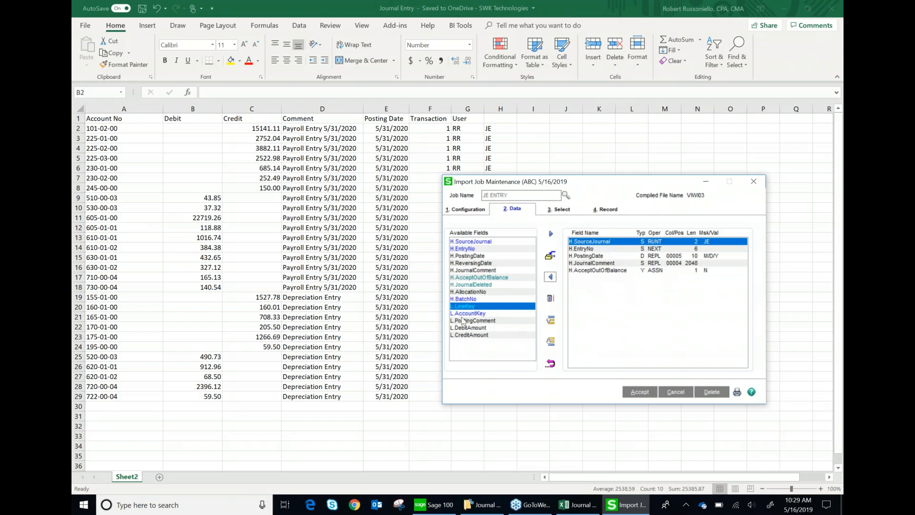
Add L.AccountKey to the job and set its column position to 1 with the Replace operation.
{"action": "left_click", "coordinate": [477, 313]}
{"action": "left_click", "coordinate": [551, 234]}
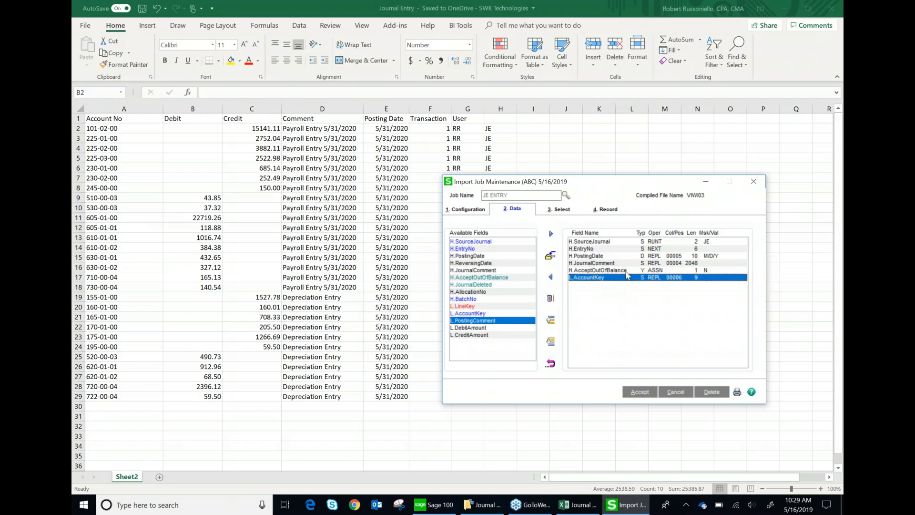
{"action": "double_click", "coordinate": [625, 279]}
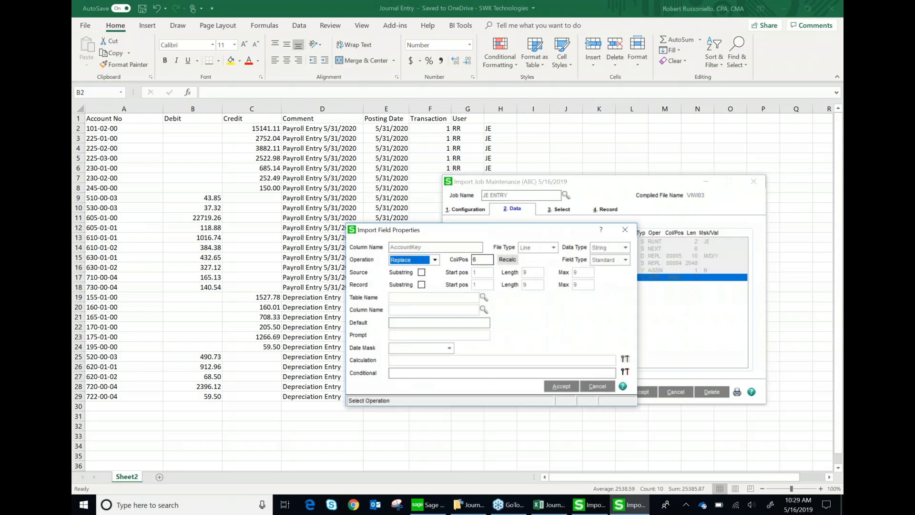
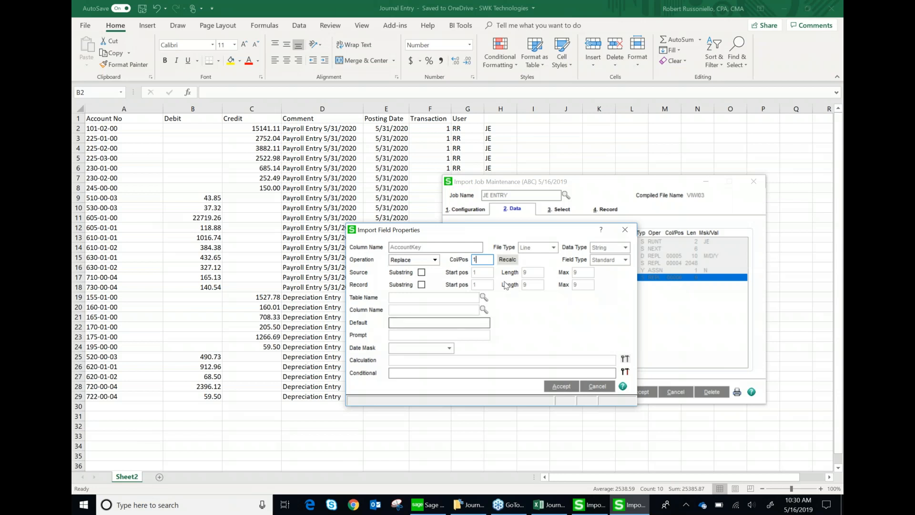
Try a source substring for L.AccountKey with start position 1, length 14 and maximum 14, and turn the substring back off.
{"action": "left_click", "coordinate": [421, 272]}
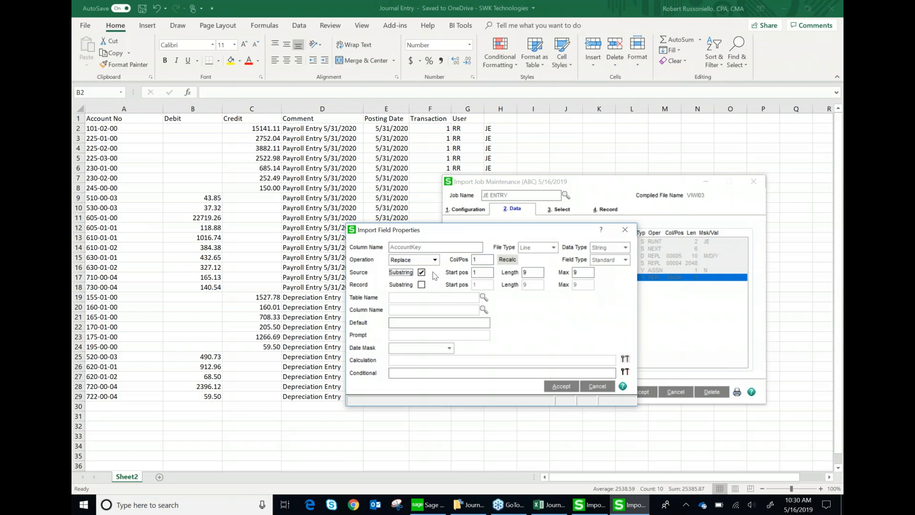
{"action": "left_click_drag", "start_coordinate": [584, 272], "coordinate": [518, 272]}
{"action": "type", "text": "1"}
{"action": "type", "text": "14"}
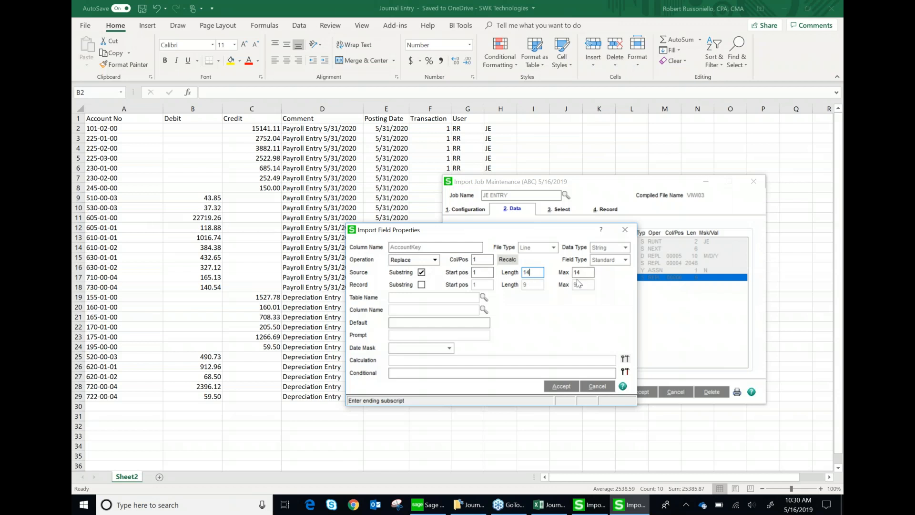
{"action": "left_click", "coordinate": [421, 273]}
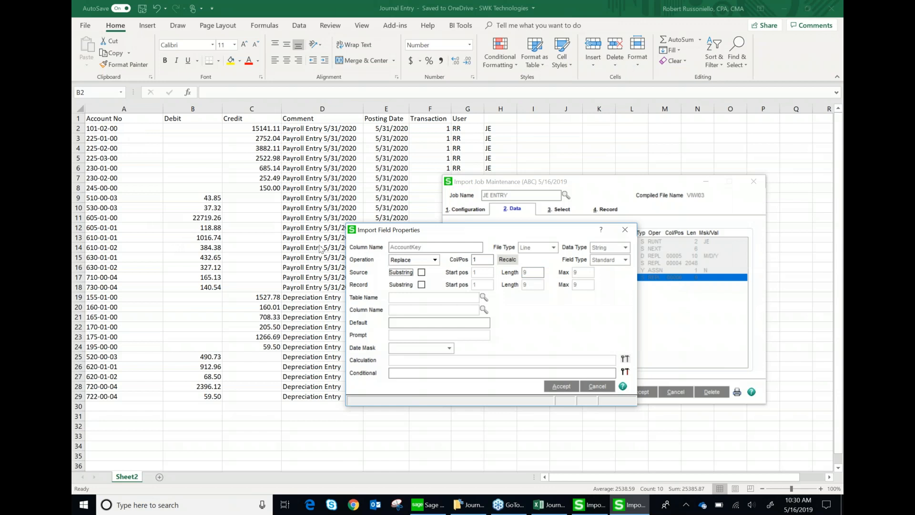
Save the L.AccountKey properties and add L.PostingComment to the job with the Calculated operation.
{"action": "left_click", "coordinate": [561, 386]}
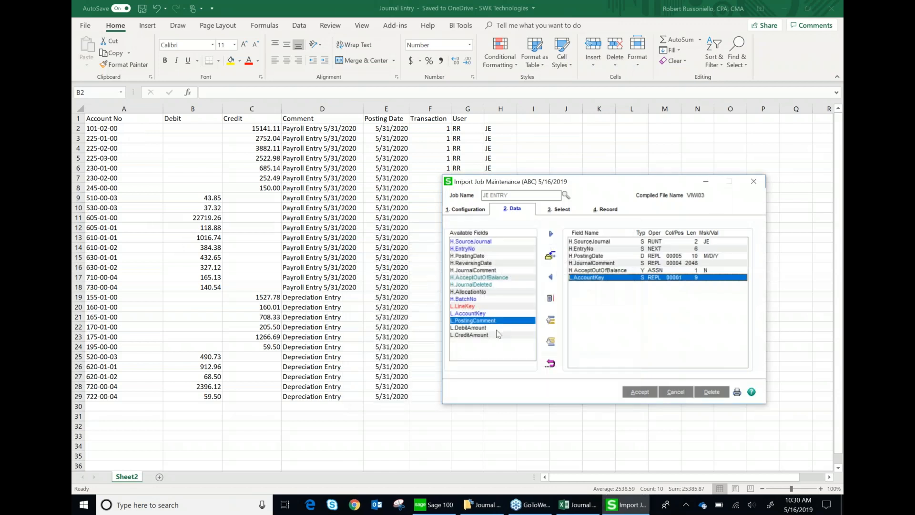
{"action": "left_click", "coordinate": [550, 235]}
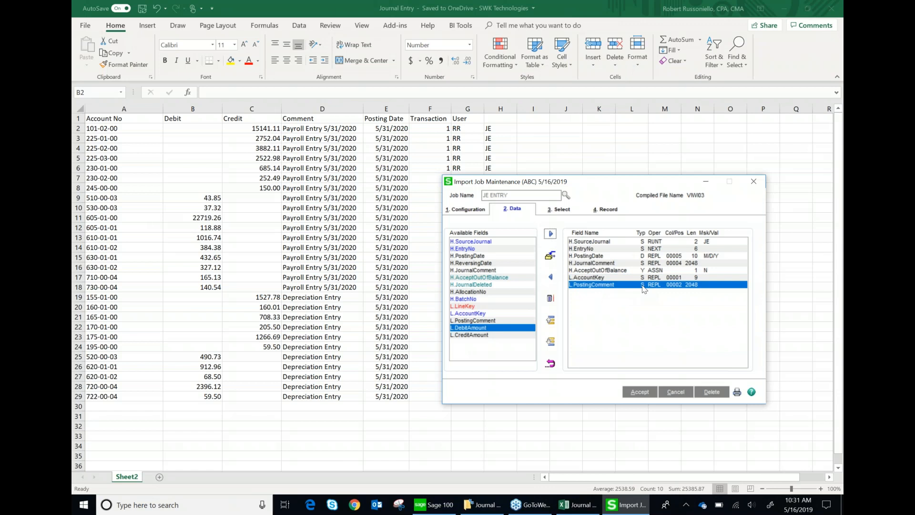
{"action": "double_click", "coordinate": [644, 286]}
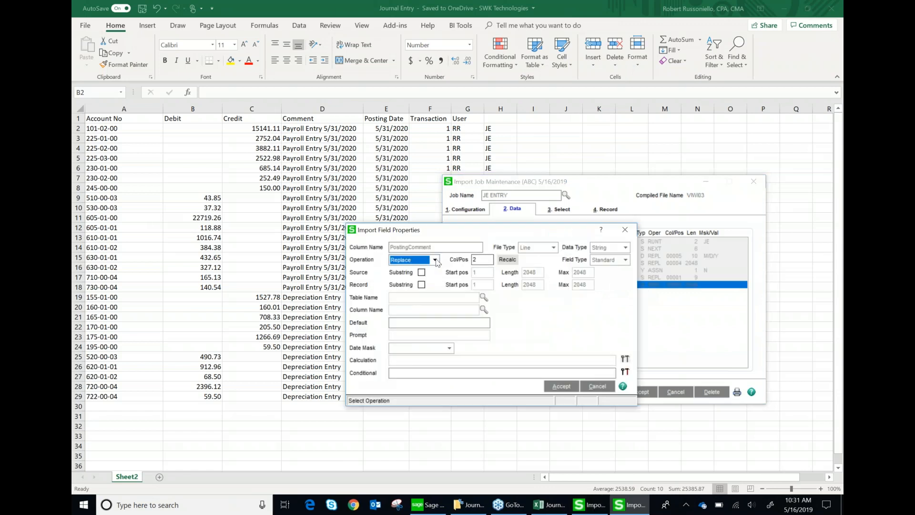
{"action": "left_click", "coordinate": [435, 260]}
{"action": "left_click", "coordinate": [418, 309]}
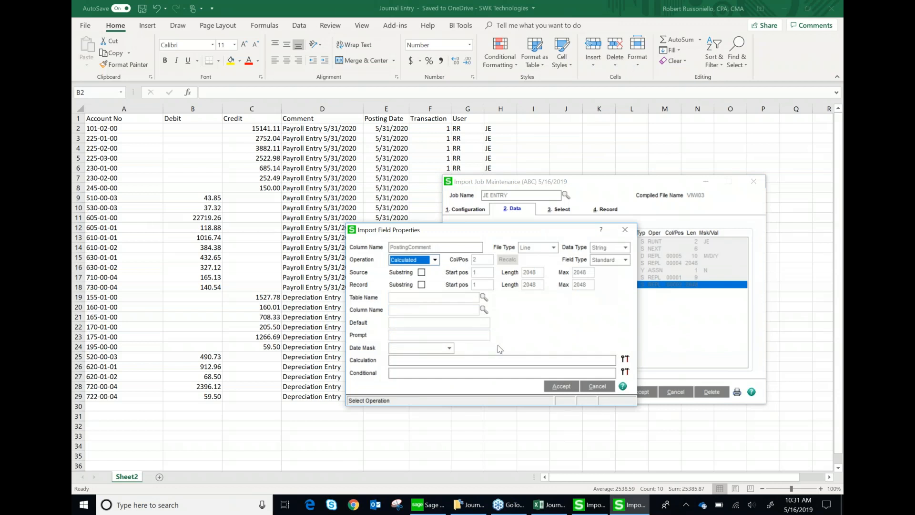
Discard the pending change to the PostingComment field and add two temporary fields to the import job.
{"action": "left_click", "coordinate": [597, 386]}
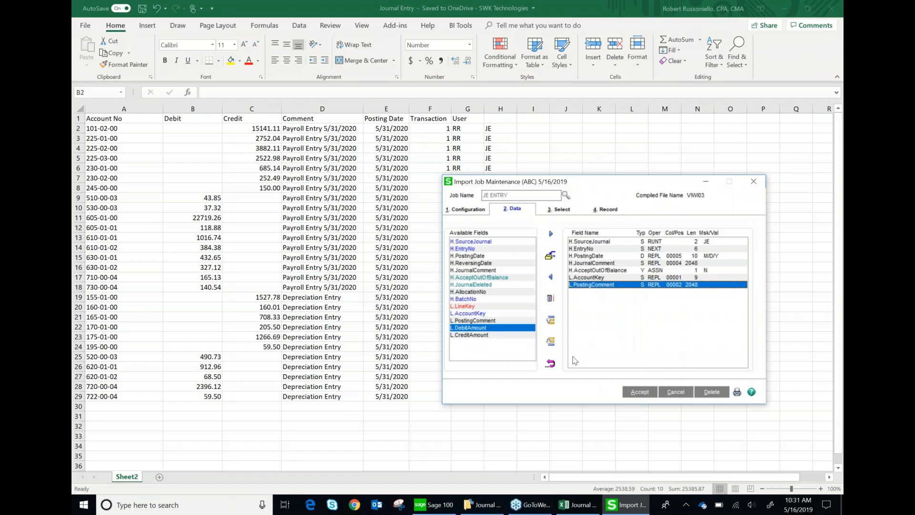
{"action": "left_click", "coordinate": [550, 298]}
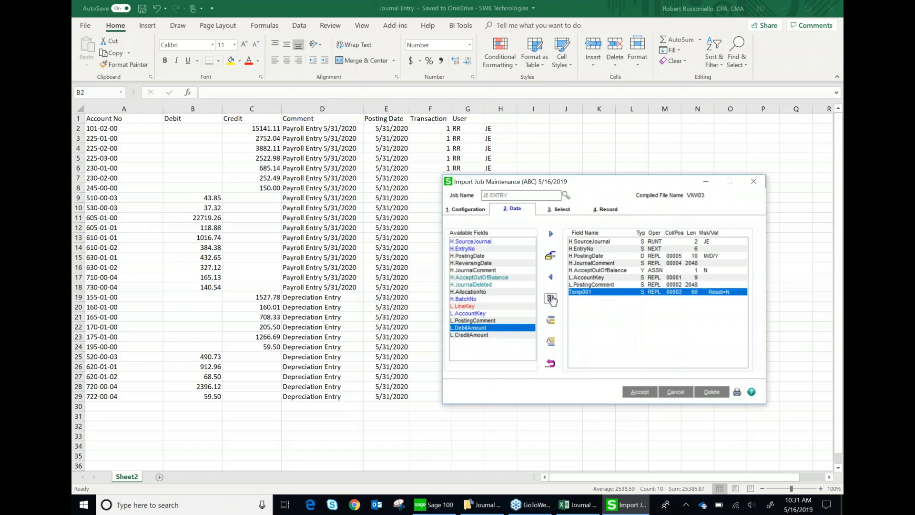
{"action": "left_click", "coordinate": [551, 299]}
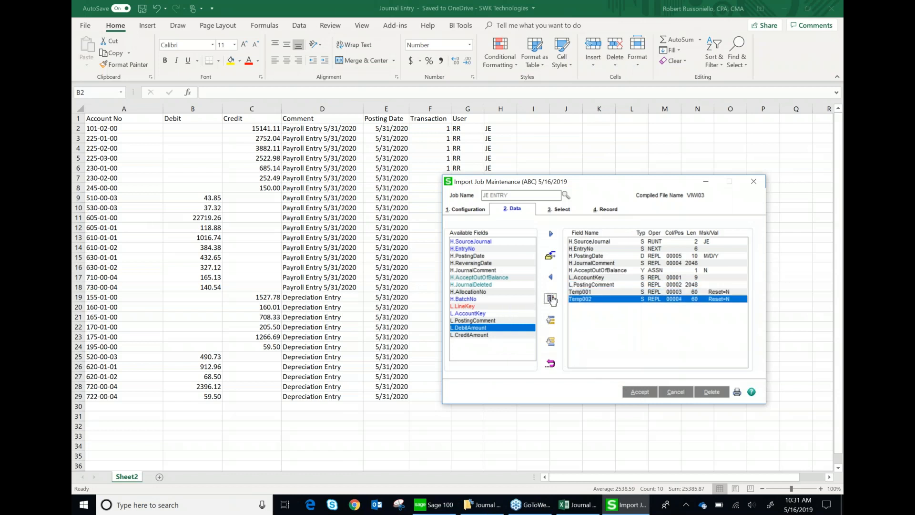
Configure Temp001 to read column 4, assign it on the Line Record, and clear it on each record.
{"action": "left_click", "coordinate": [596, 293]}
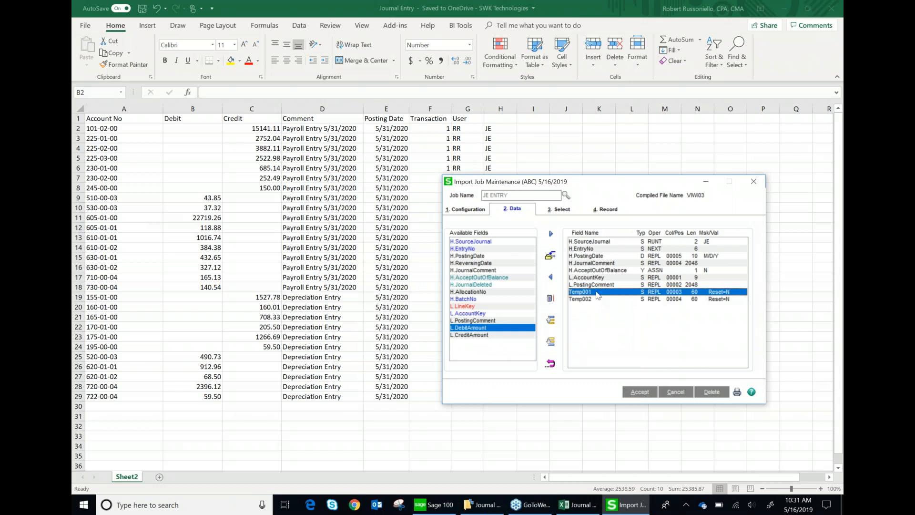
{"action": "double_click", "coordinate": [596, 293]}
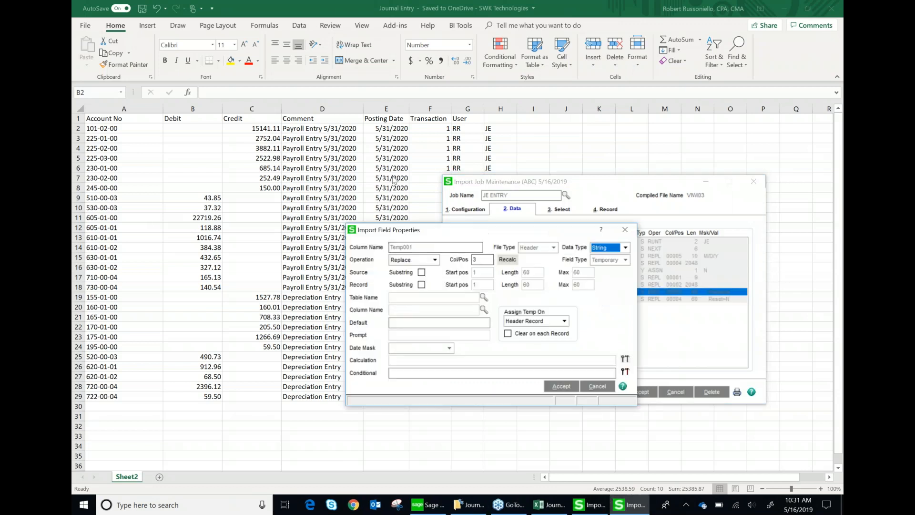
{"action": "left_click", "coordinate": [481, 258]}
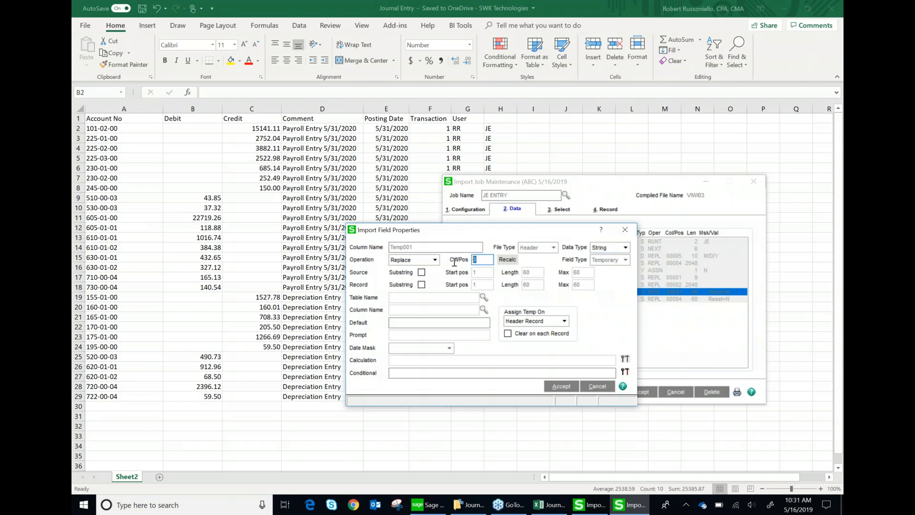
{"action": "type", "text": "4"}
{"action": "left_click", "coordinate": [565, 322]}
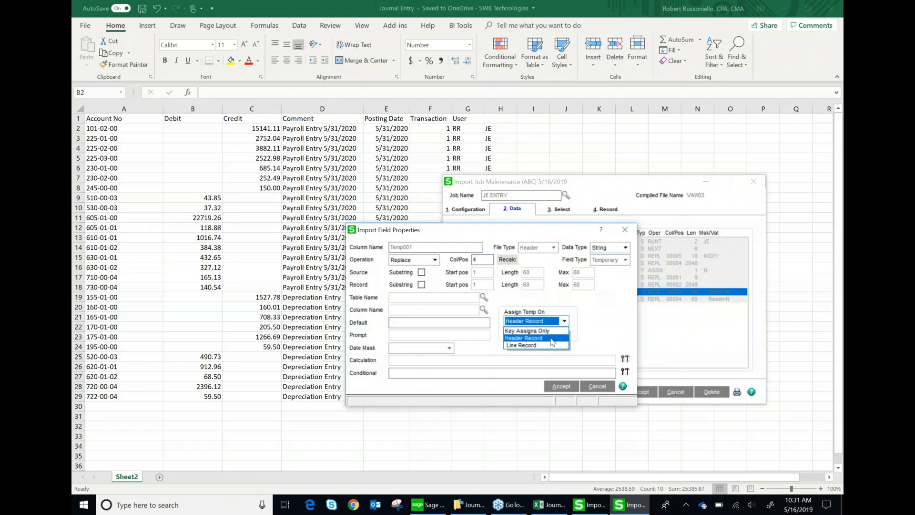
{"action": "left_click", "coordinate": [550, 339]}
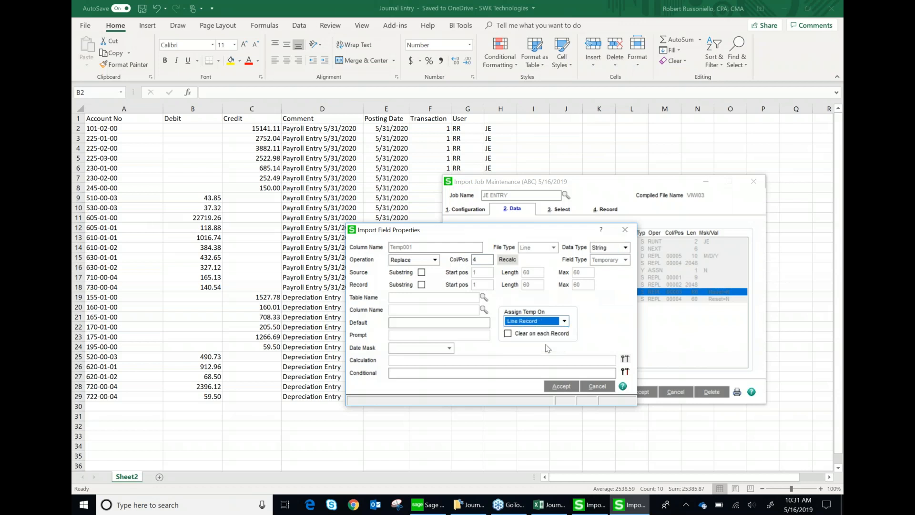
{"action": "left_click", "coordinate": [508, 333]}
{"action": "left_click", "coordinate": [561, 386]}
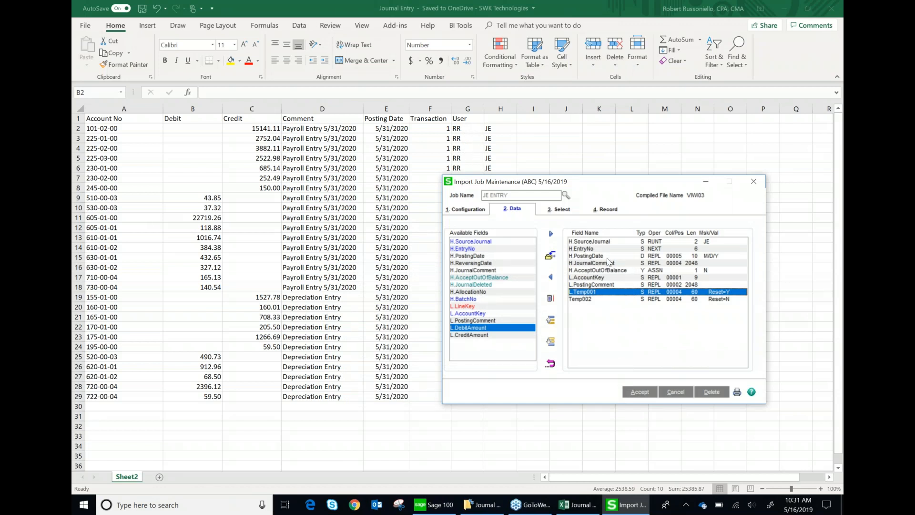
Configure Temp002 to read column 7, assign it on the Line Record, and clear it on each record.
{"action": "double_click", "coordinate": [599, 303]}
{"action": "left_click", "coordinate": [485, 259]}
{"action": "left_click_drag", "start_coordinate": [485, 259], "coordinate": [453, 261]}
{"action": "type", "text": "7"}
{"action": "left_click", "coordinate": [528, 320]}
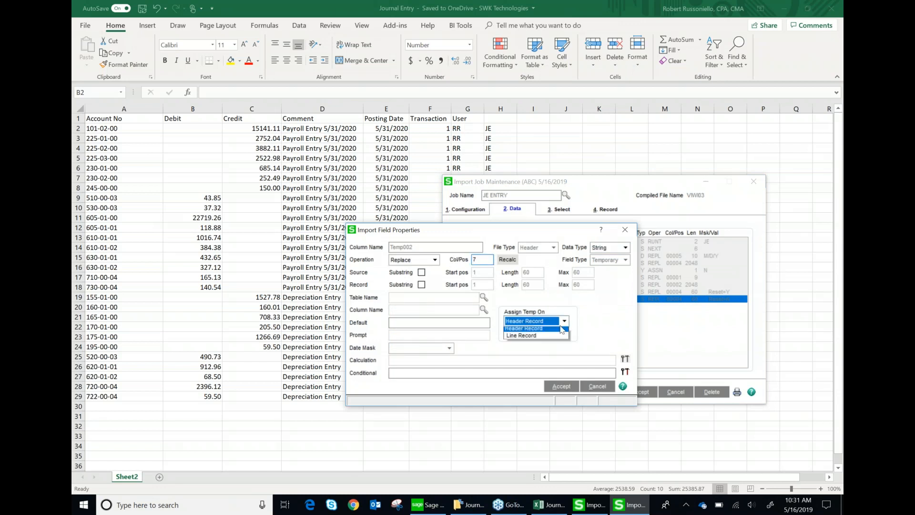
{"action": "left_click", "coordinate": [543, 345]}
{"action": "left_click", "coordinate": [553, 334]}
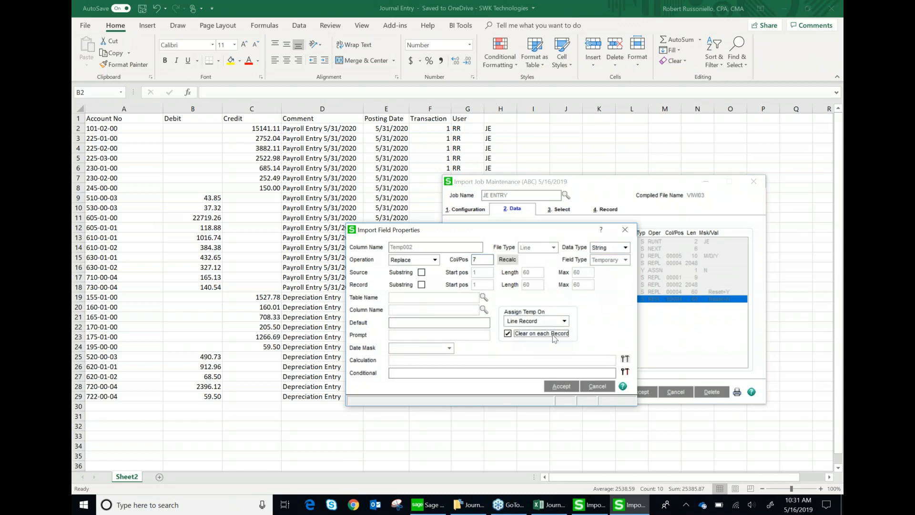
{"action": "left_click", "coordinate": [561, 385]}
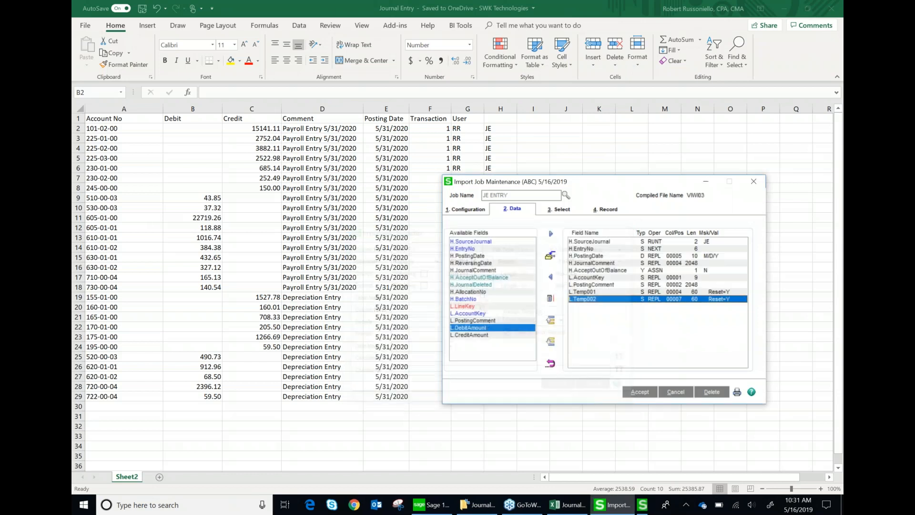
Add a second line PostingComment field to the job and set its operation to Calculated.
{"action": "left_click", "coordinate": [507, 321]}
{"action": "left_click", "coordinate": [551, 234]}
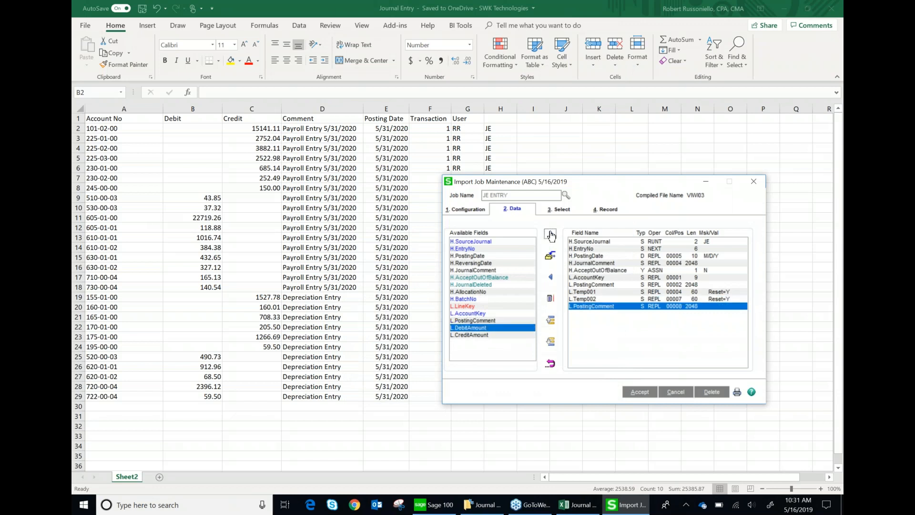
{"action": "double_click", "coordinate": [613, 307]}
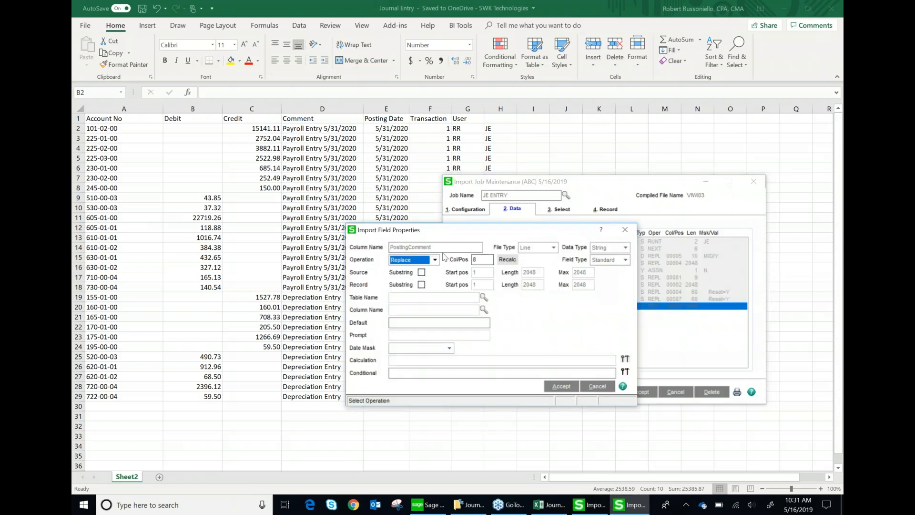
{"action": "left_click", "coordinate": [435, 259]}
{"action": "left_click", "coordinate": [424, 306]}
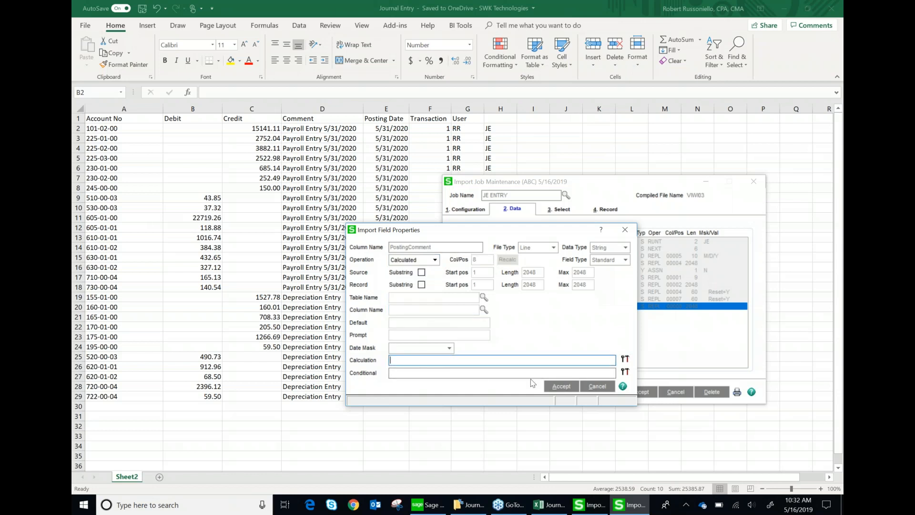
Build the calculation expression Temp001$+":"+Temp002$ for the second PostingComment field.
{"action": "left_click", "coordinate": [624, 360]}
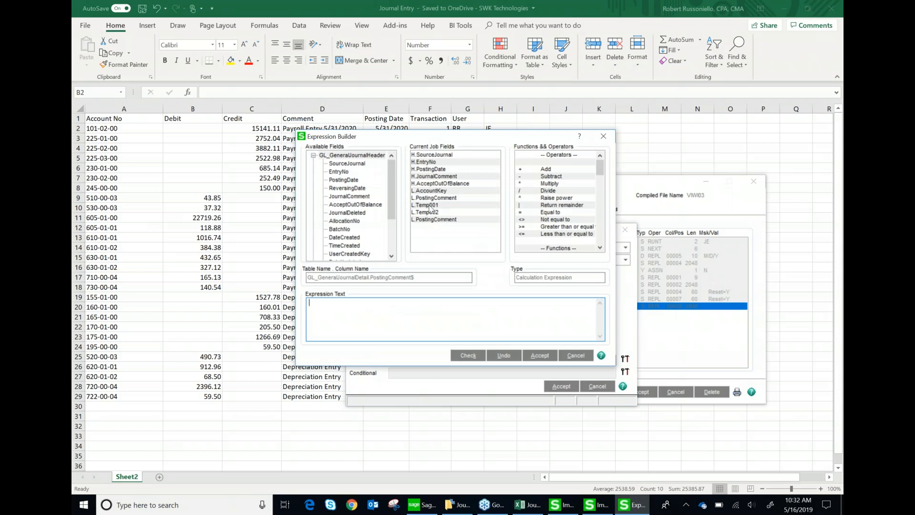
{"action": "double_click", "coordinate": [431, 206]}
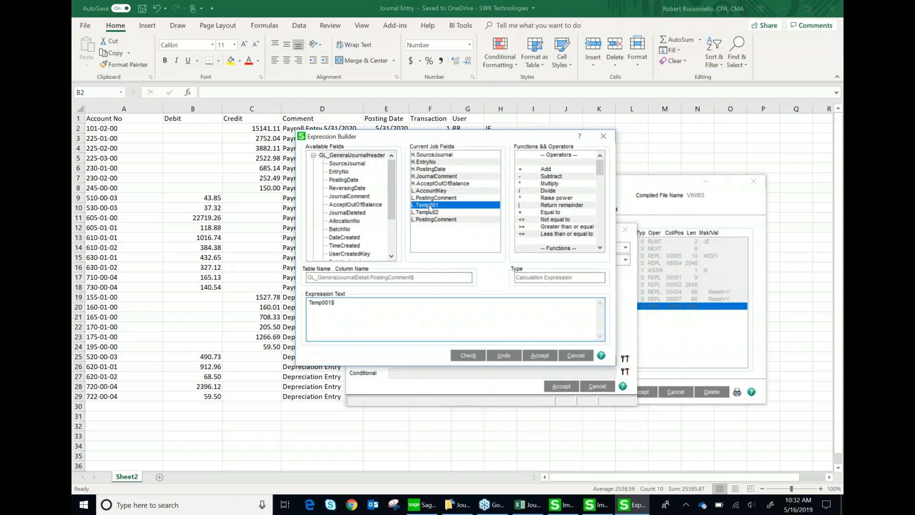
{"action": "type", "text": "+"}
{"action": "type", "text": "\":\"+"}
{"action": "double_click", "coordinate": [436, 214]}
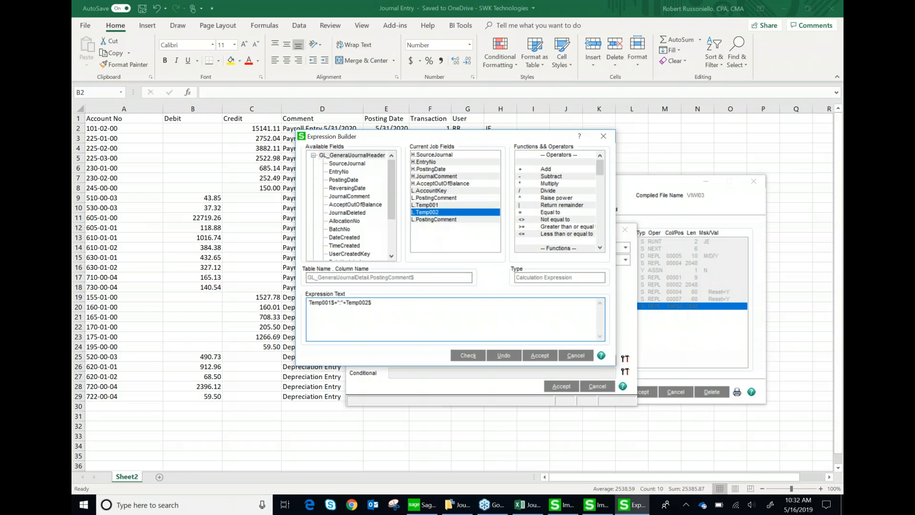
{"action": "left_click", "coordinate": [533, 360]}
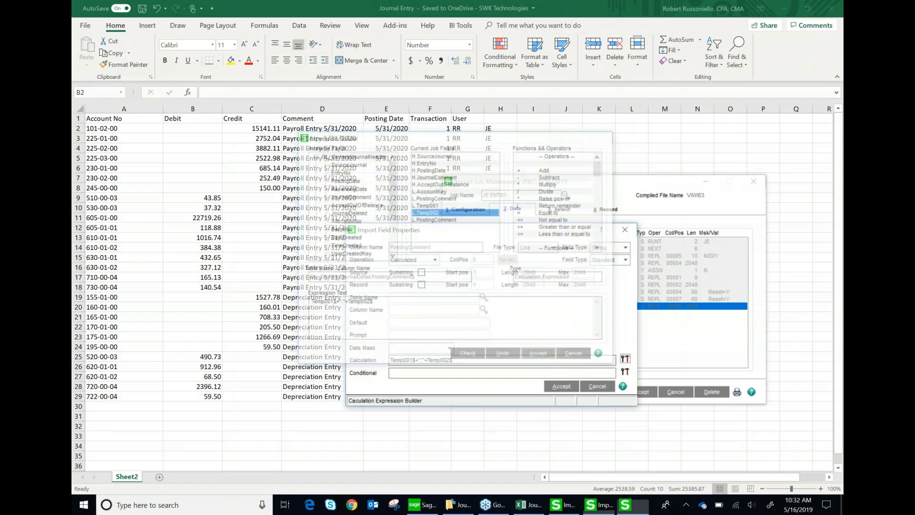
Switch to the Excel journal sheet and enter the formula =D2&":"&G2 in cell I2.
{"action": "left_click", "coordinate": [488, 157]}
{"action": "left_click", "coordinate": [533, 136]}
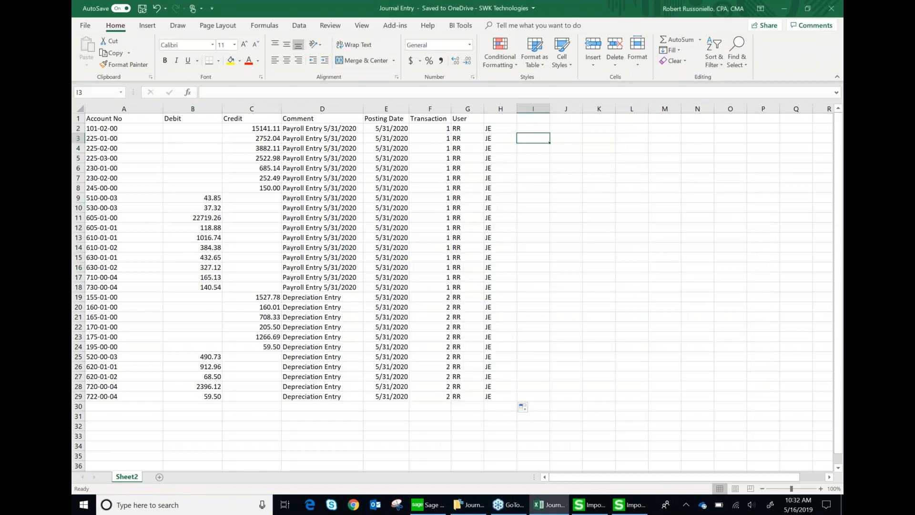
{"action": "key", "text": "Up"}
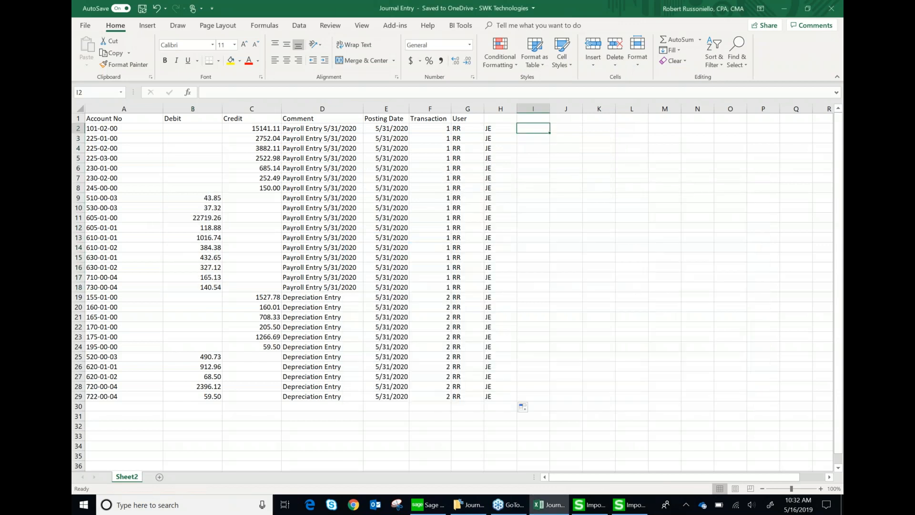
{"action": "type", "text": "="}
{"action": "key", "text": "Left"}
{"action": "key", "text": "Left"}
{"action": "key", "text": "Left"}
{"action": "key", "text": "Left"}
{"action": "key", "text": "Left"}
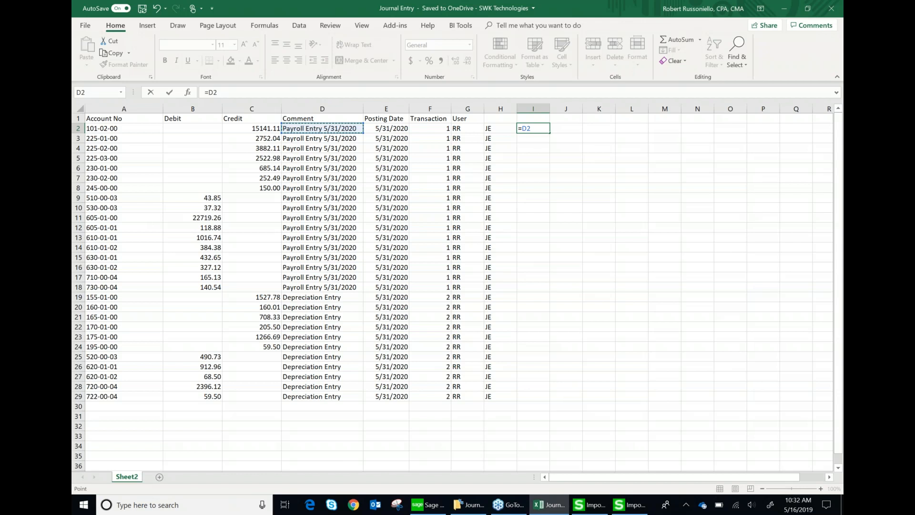
{"action": "type", "text": "&\":\"&"}
{"action": "left_click", "coordinate": [461, 126]}
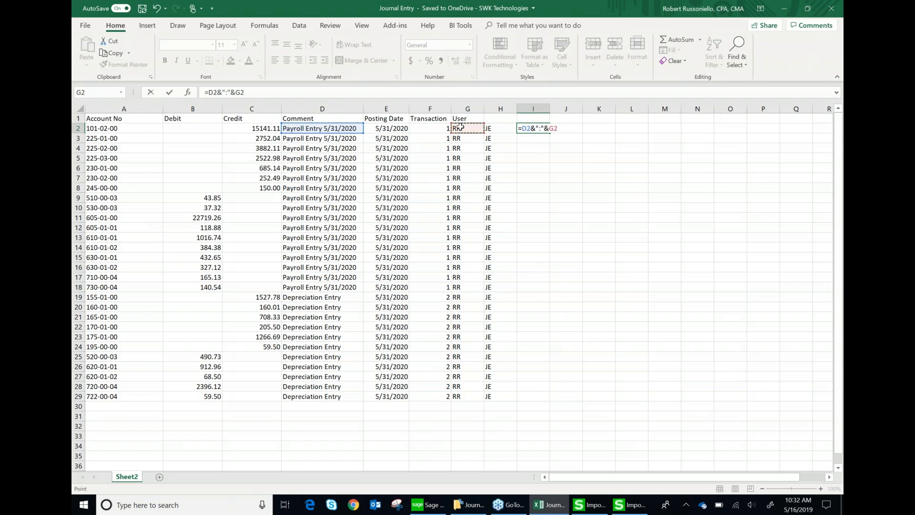
{"action": "key", "text": "Return"}
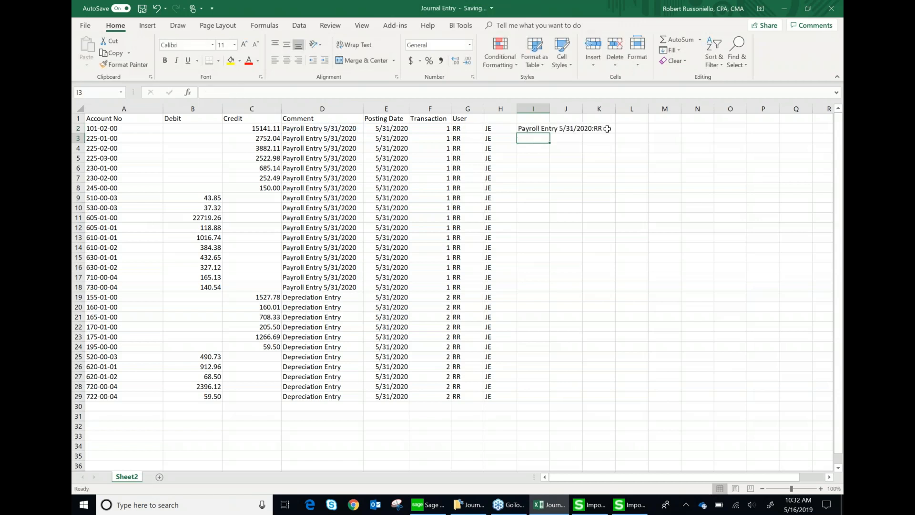
Fill the combined comment formula down the journal rows, and clear the contents of column I.
{"action": "left_click", "coordinate": [541, 129]}
{"action": "double_click", "coordinate": [551, 135]}
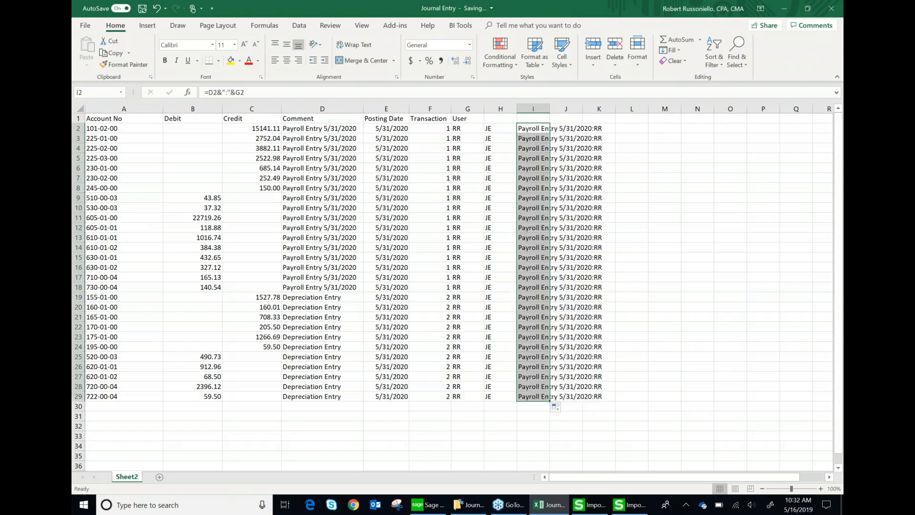
{"action": "left_click", "coordinate": [533, 109]}
{"action": "key", "text": "Delete"}
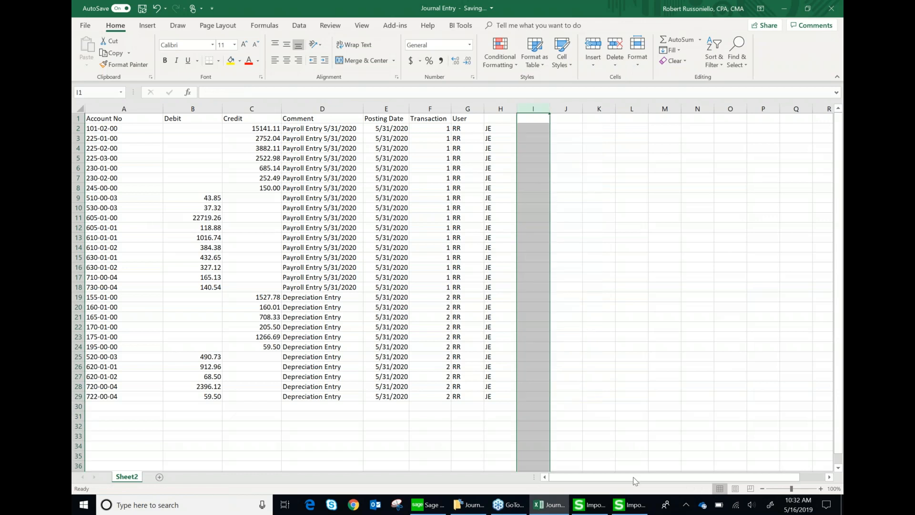
Return to the Sage 100 import job and add the DebitAmount field from column 2 and CreditAmount from column 3.
{"action": "left_click", "coordinate": [633, 504]}
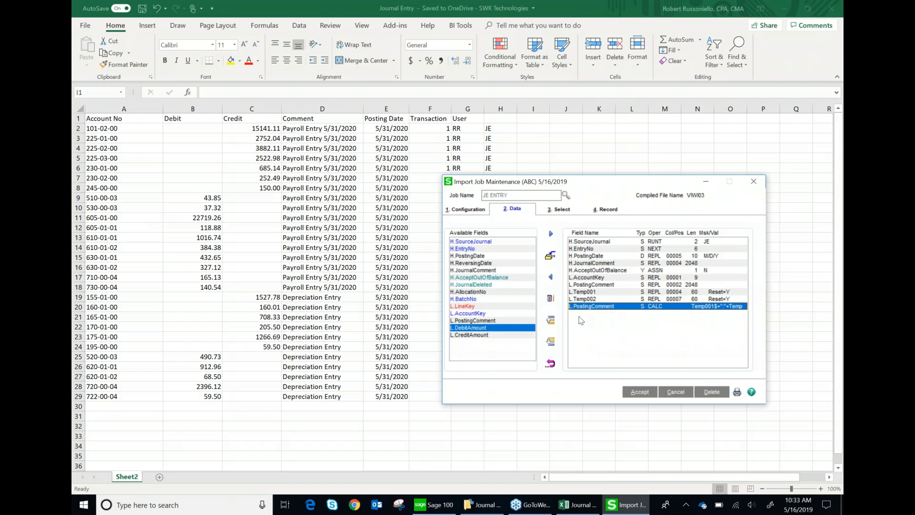
{"action": "left_click", "coordinate": [551, 235]}
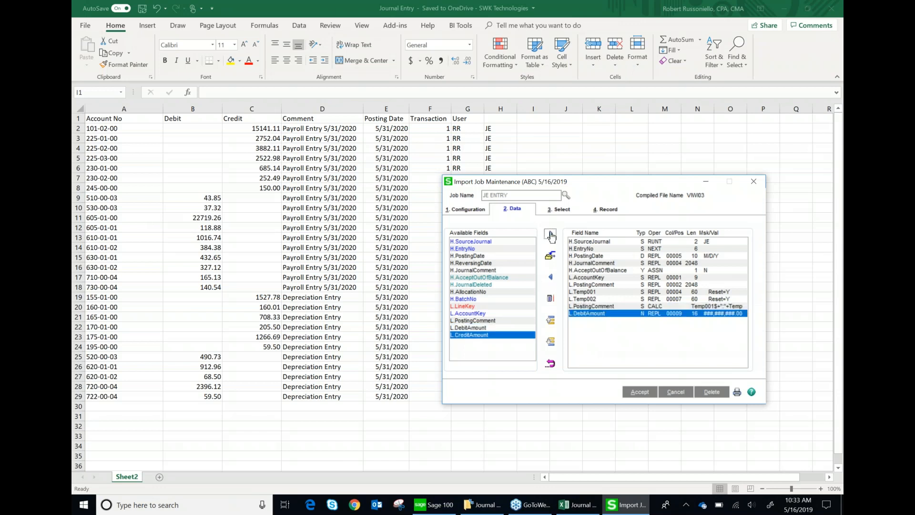
{"action": "double_click", "coordinate": [603, 315]}
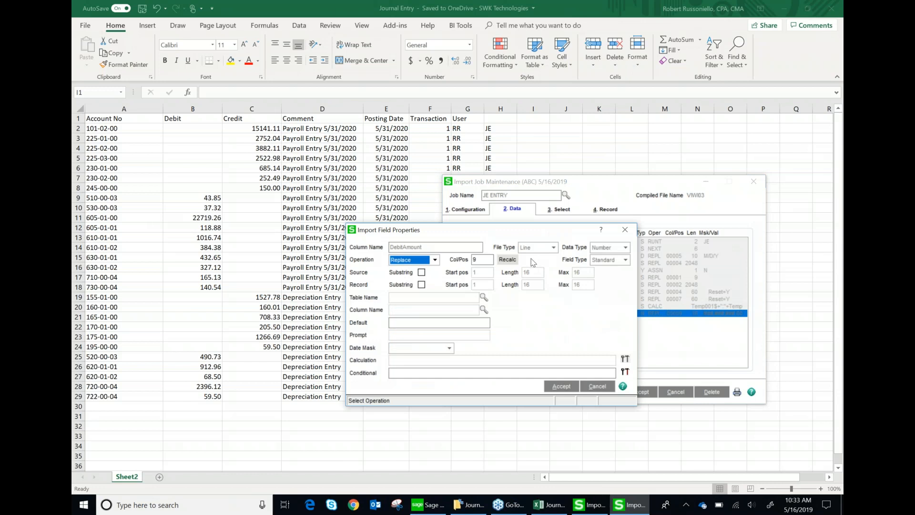
{"action": "type", "text": "2"}
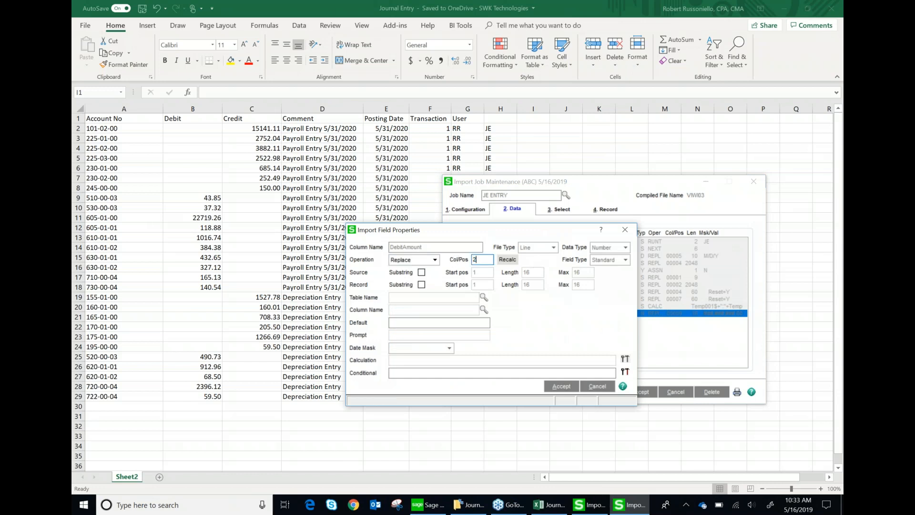
{"action": "left_click", "coordinate": [561, 386]}
{"action": "left_click", "coordinate": [486, 335]}
{"action": "double_click", "coordinate": [486, 338]}
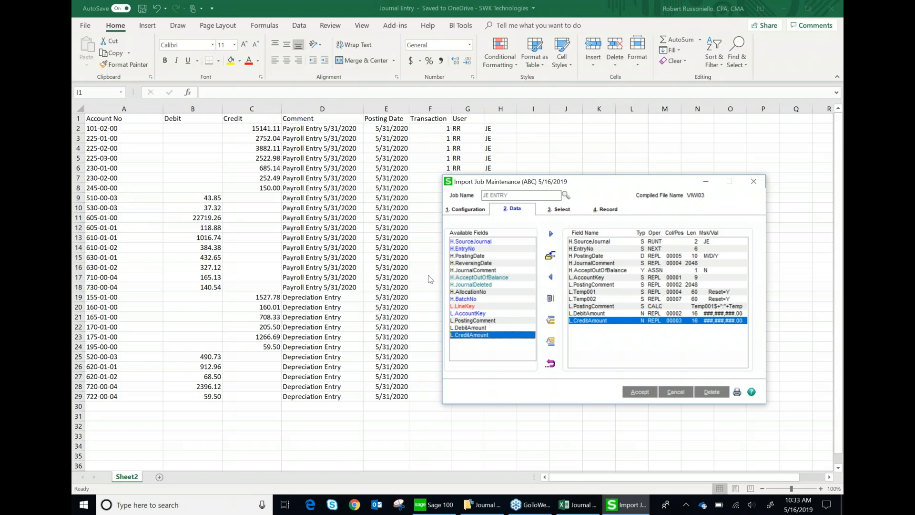
{"action": "left_click", "coordinate": [664, 307]}
{"action": "left_click", "coordinate": [641, 293]}
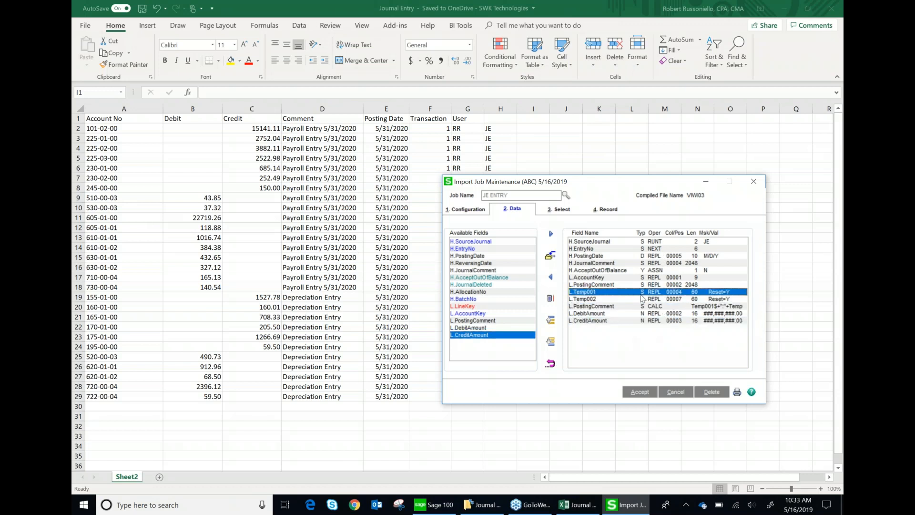
{"action": "left_click", "coordinate": [641, 299]}
{"action": "left_click", "coordinate": [642, 307]}
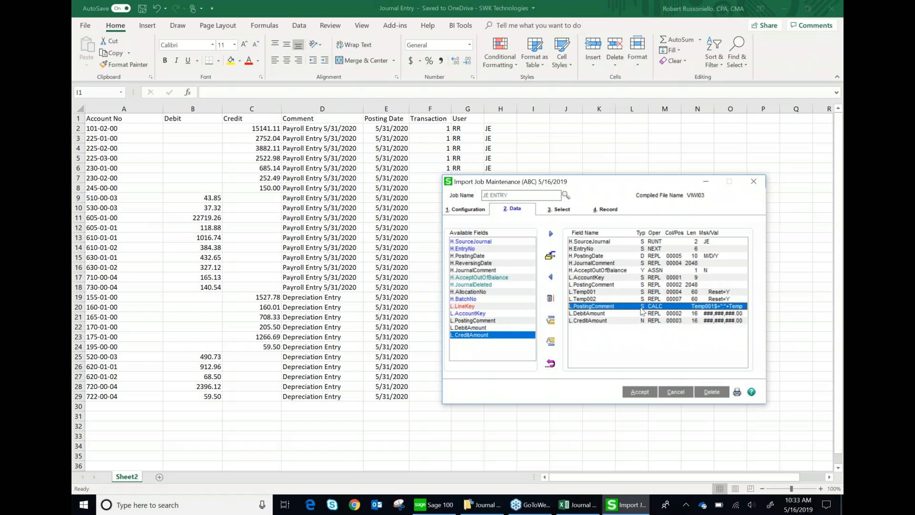
Add a Skip Record rule for column 1, start 1, length 7, with the relation Equal to the value Account.
{"action": "left_click", "coordinate": [604, 210]}
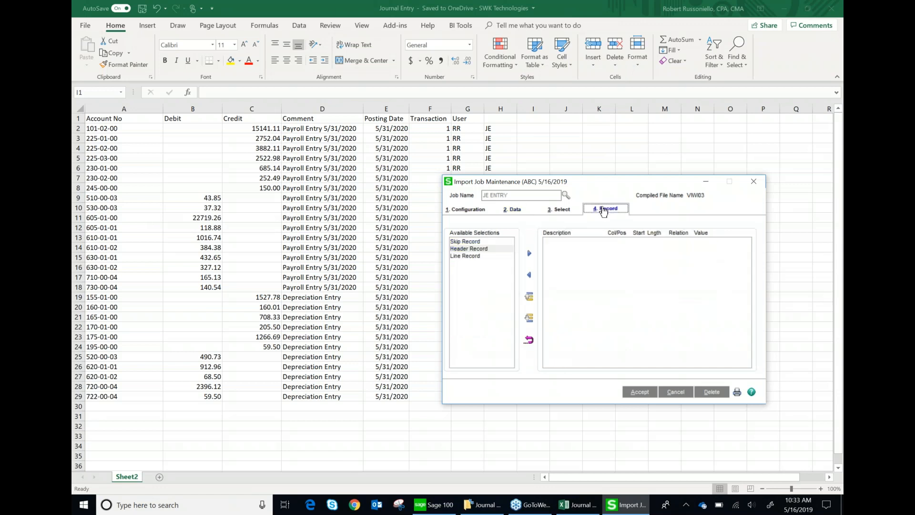
{"action": "left_click", "coordinate": [495, 241]}
{"action": "left_click", "coordinate": [529, 253]}
{"action": "double_click", "coordinate": [567, 242]}
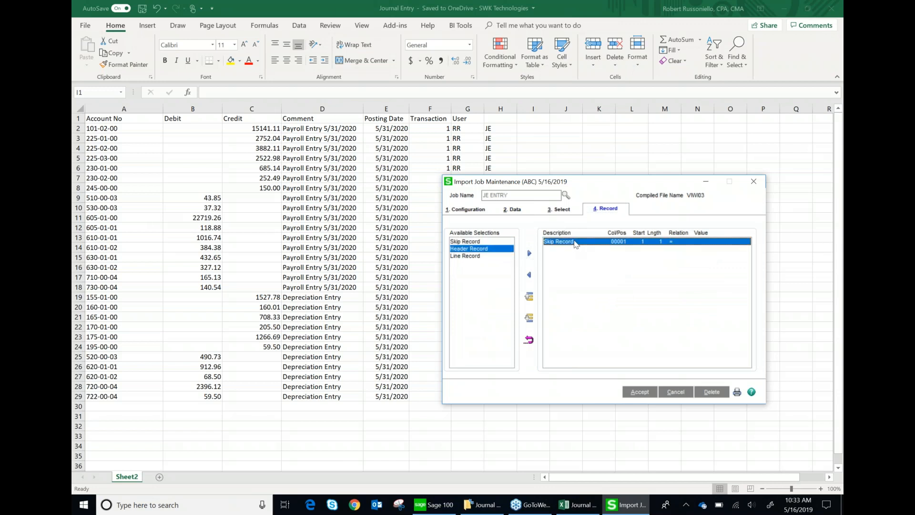
{"action": "left_click", "coordinate": [463, 213]}
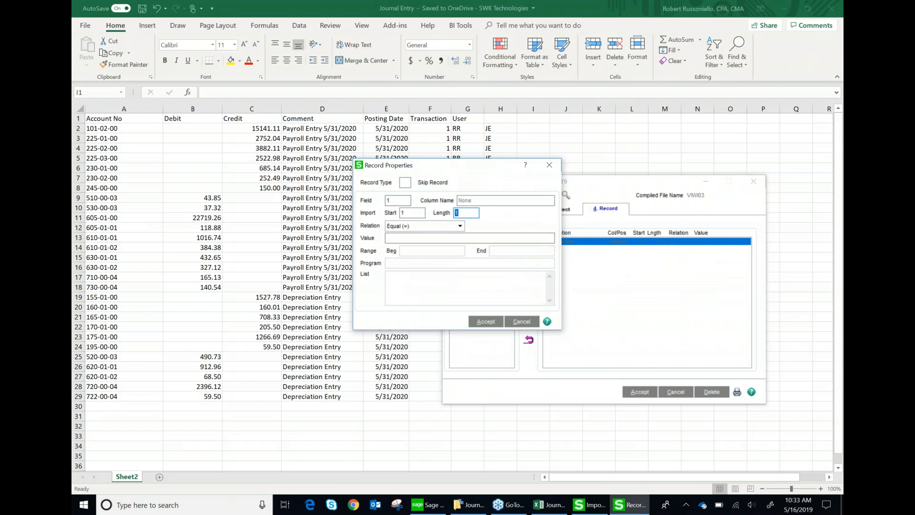
{"action": "key", "text": "Tab"}
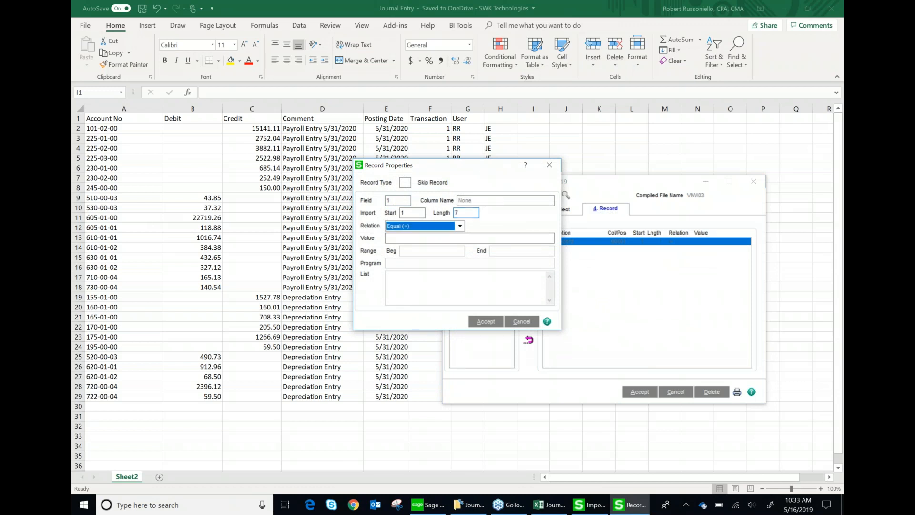
{"action": "key", "text": "Tab"}
{"action": "type", "text": "Account"}
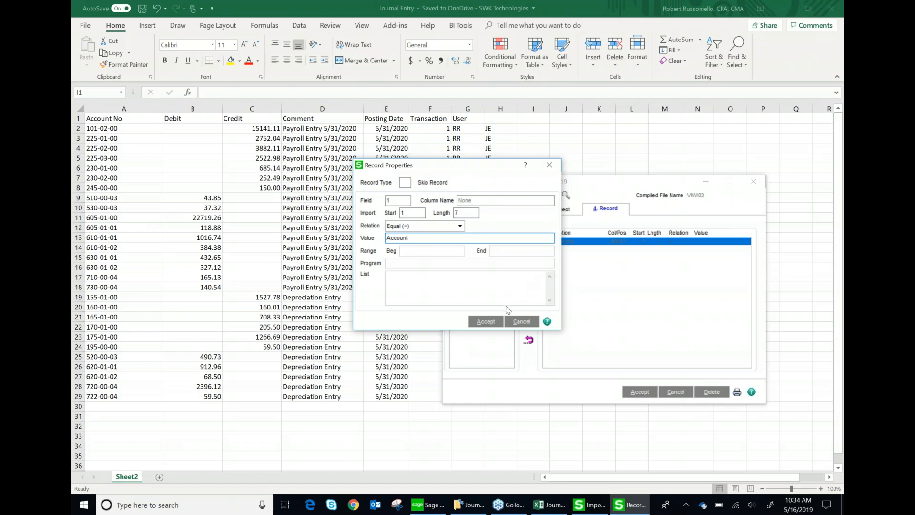
{"action": "left_click", "coordinate": [486, 321]}
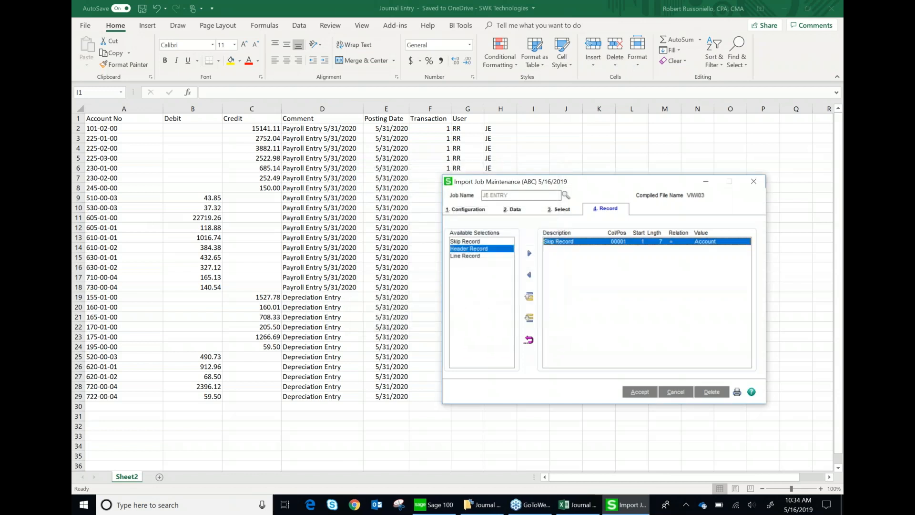
Save the JE ENTRY import job and agree to execute it, and close the Journal Entry workbook in Excel.
{"action": "left_click", "coordinate": [508, 210]}
{"action": "left_click", "coordinate": [465, 209]}
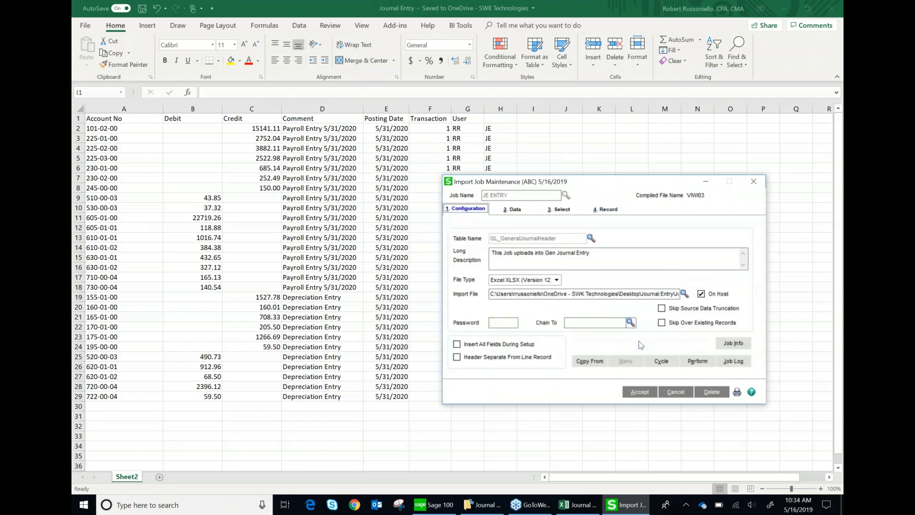
{"action": "left_click", "coordinate": [641, 393]}
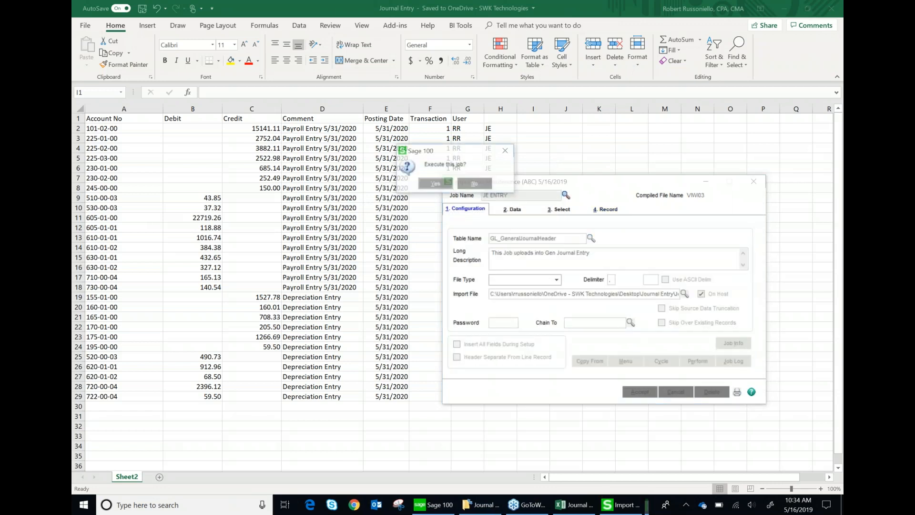
{"action": "left_click", "coordinate": [436, 184]}
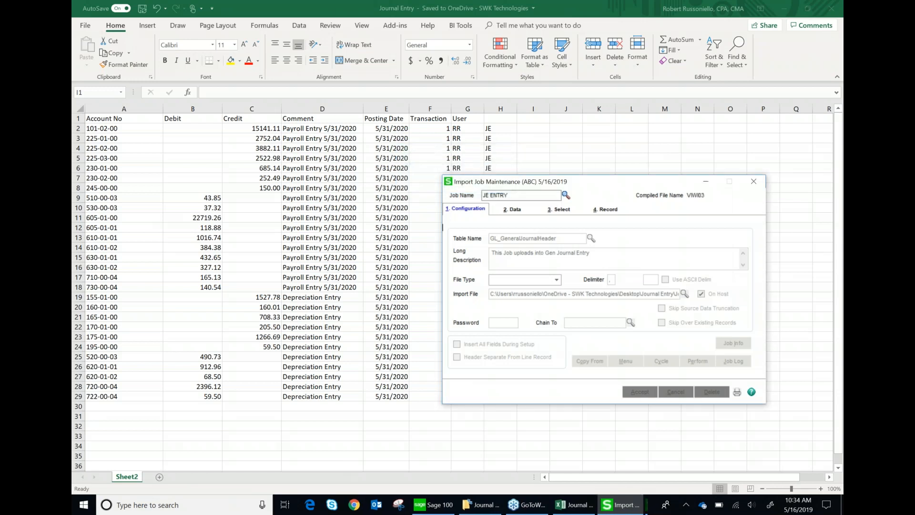
{"action": "left_click", "coordinate": [375, 186]}
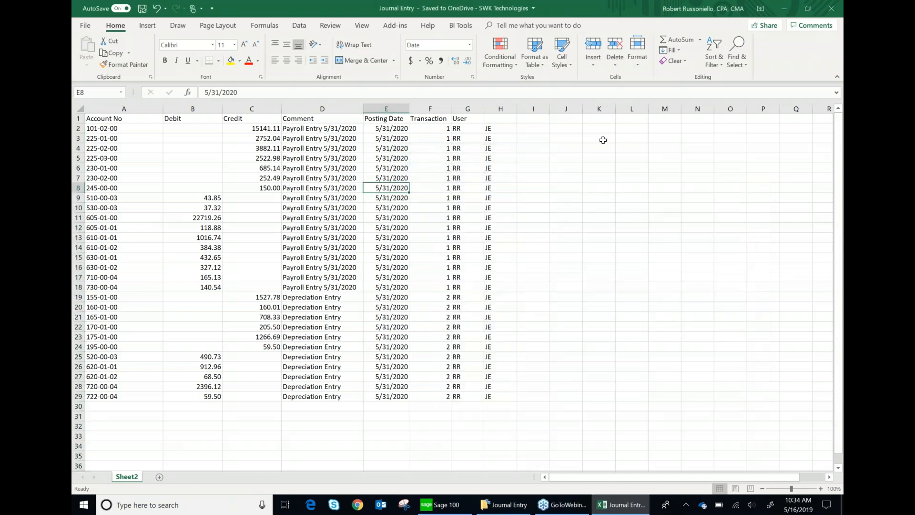
{"action": "left_click", "coordinate": [831, 8]}
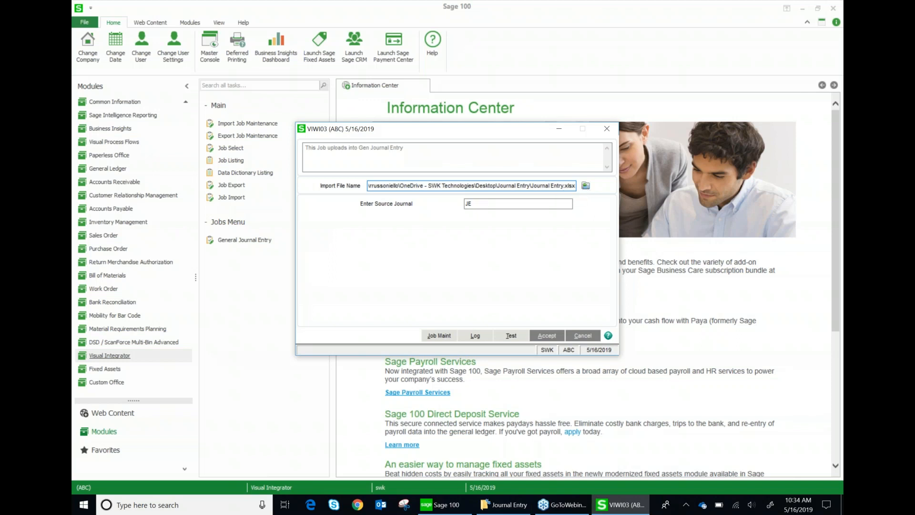
Run a test of the import job on all records with JE as the source journal.
{"action": "left_click", "coordinate": [475, 204]}
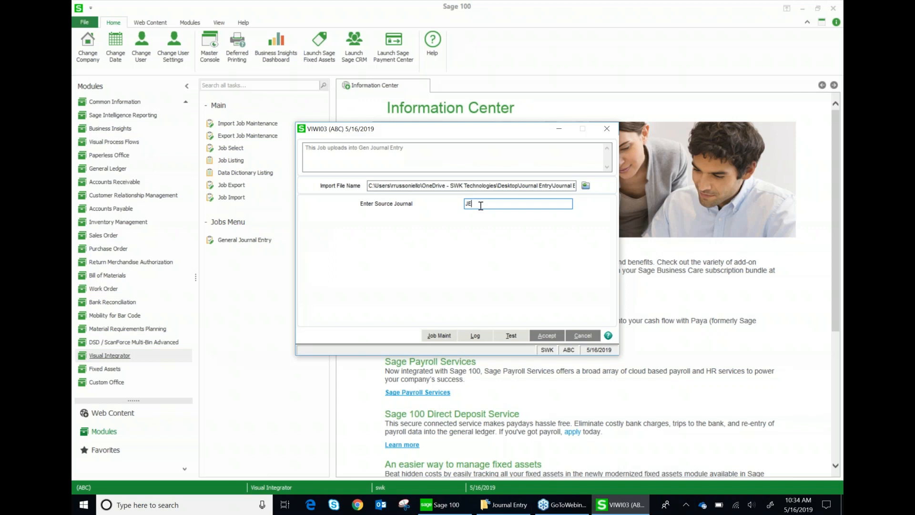
{"action": "left_click_drag", "start_coordinate": [481, 205], "coordinate": [453, 205]}
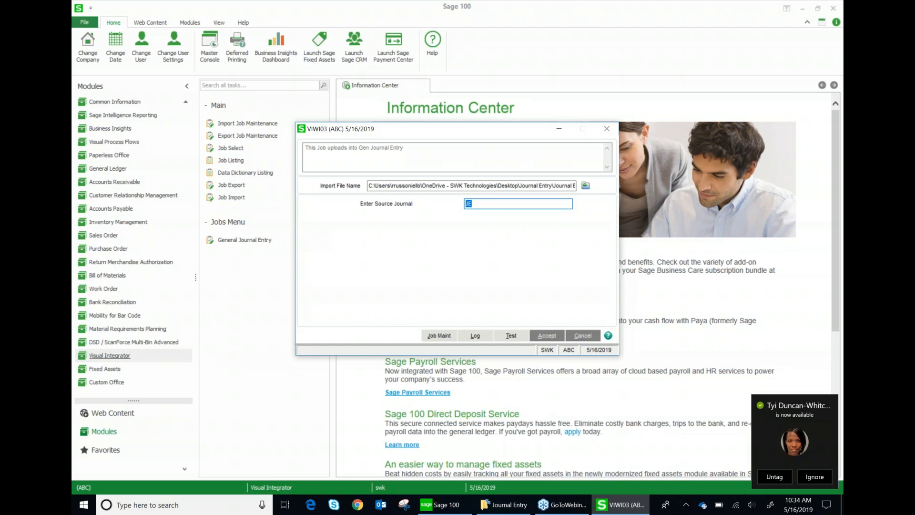
{"action": "left_click", "coordinate": [487, 203]}
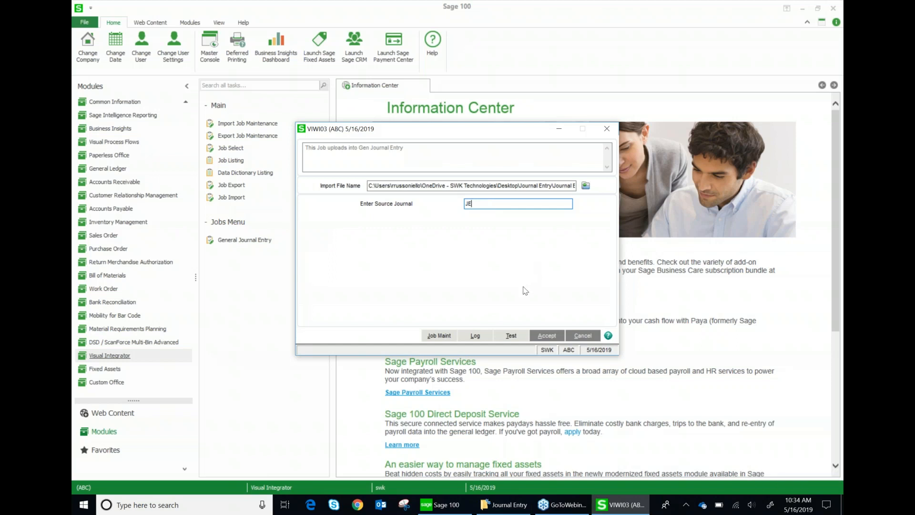
{"action": "left_click", "coordinate": [510, 342]}
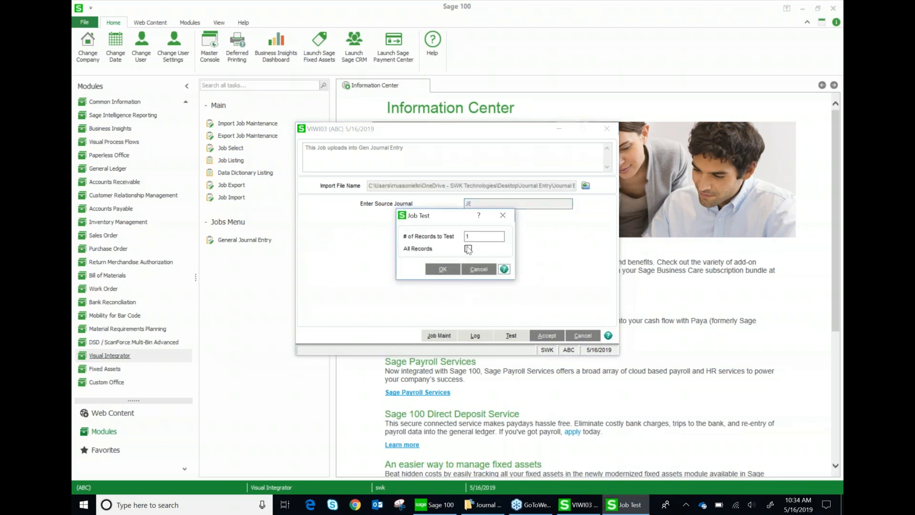
{"action": "left_click", "coordinate": [468, 248]}
{"action": "left_click", "coordinate": [442, 269]}
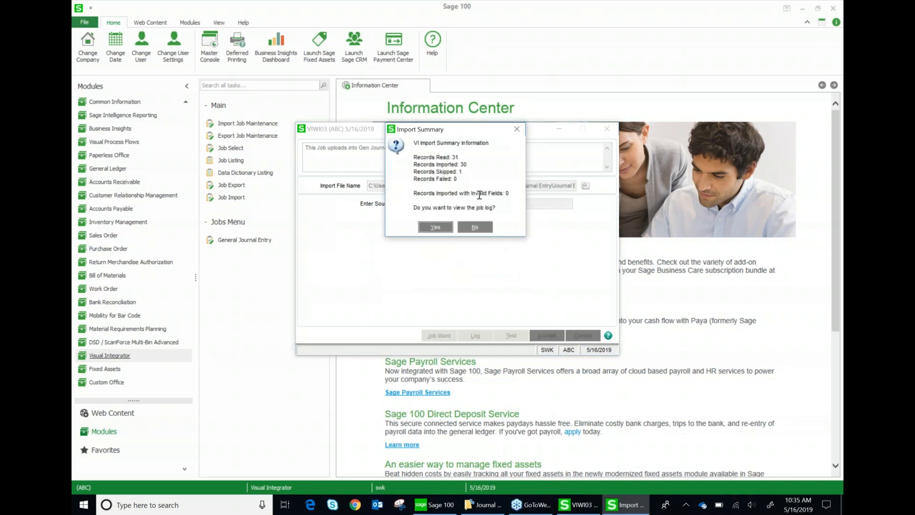
Examine the skipped and failed record counts in the test's import summary.
{"action": "left_click_drag", "start_coordinate": [461, 157], "coordinate": [412, 173]}
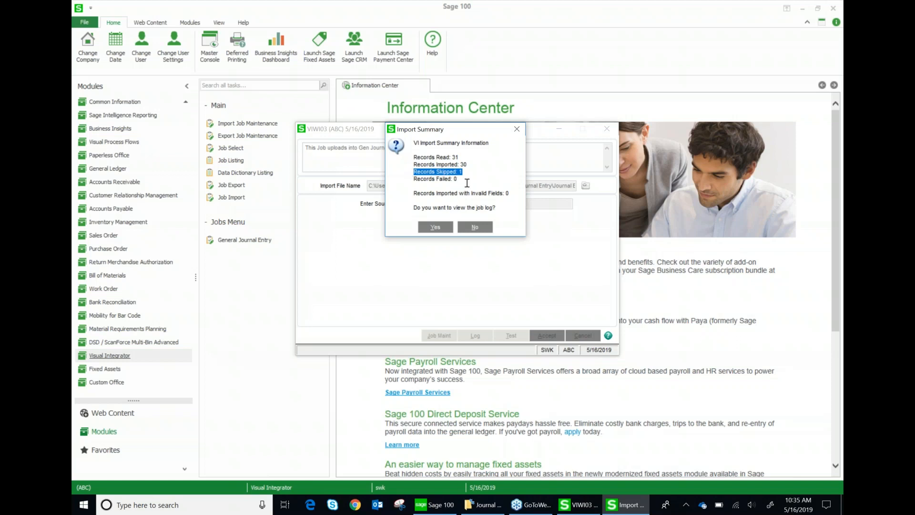
{"action": "left_click_drag", "start_coordinate": [461, 181], "coordinate": [409, 182]}
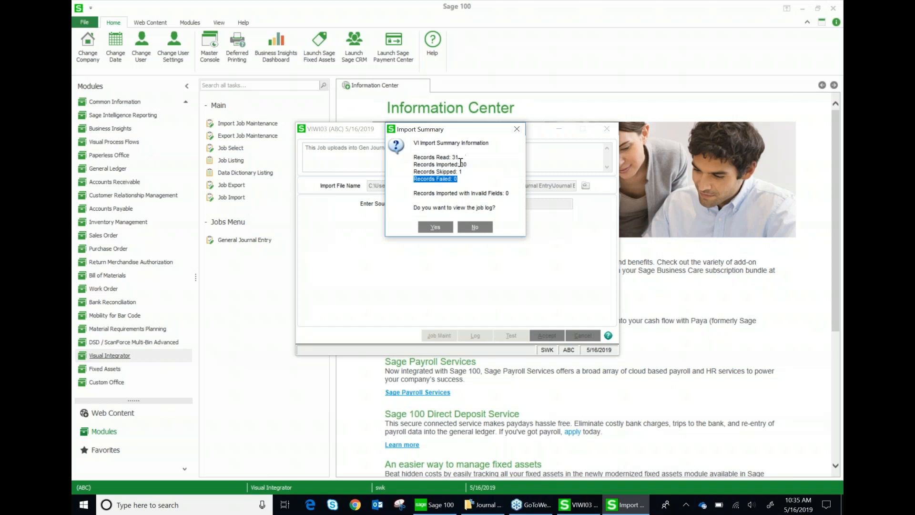
{"action": "left_click", "coordinate": [462, 177]}
{"action": "key", "text": "shift+Left"}
{"action": "key", "text": "shift+Left"}
{"action": "key", "text": "shift+Left"}
{"action": "key", "text": "shift+Left"}
{"action": "key", "text": "shift+Left"}
{"action": "key", "text": "shift+Left"}
{"action": "key", "text": "shift+Left"}
{"action": "key", "text": "shift+Left"}
{"action": "key", "text": "shift+Left"}
{"action": "key", "text": "shift+Left"}
{"action": "key", "text": "shift+Left"}
{"action": "key", "text": "shift+Left"}
{"action": "key", "text": "shift+Left"}
{"action": "key", "text": "shift+Left"}
{"action": "key", "text": "shift+Left"}
{"action": "key", "text": "shift+Left"}
{"action": "key", "text": "shift+Left"}
{"action": "left_click", "coordinate": [463, 171]}
{"action": "key", "text": "shift+Left"}
{"action": "key", "text": "shift+Left"}
{"action": "key", "text": "shift+Left"}
{"action": "key", "text": "shift+Left"}
{"action": "key", "text": "shift+Left"}
{"action": "key", "text": "shift+Left"}
{"action": "key", "text": "shift+Left"}
{"action": "key", "text": "shift+Left"}
{"action": "key", "text": "shift+Left"}
{"action": "key", "text": "shift+Left"}
{"action": "key", "text": "shift+Left"}
{"action": "key", "text": "shift+Left"}
{"action": "key", "text": "shift+Left"}
{"action": "key", "text": "shift+Left"}
{"action": "key", "text": "shift+Left"}
{"action": "key", "text": "shift+Left"}
{"action": "key", "text": "shift+Left"}
{"action": "key", "text": "shift+Left"}
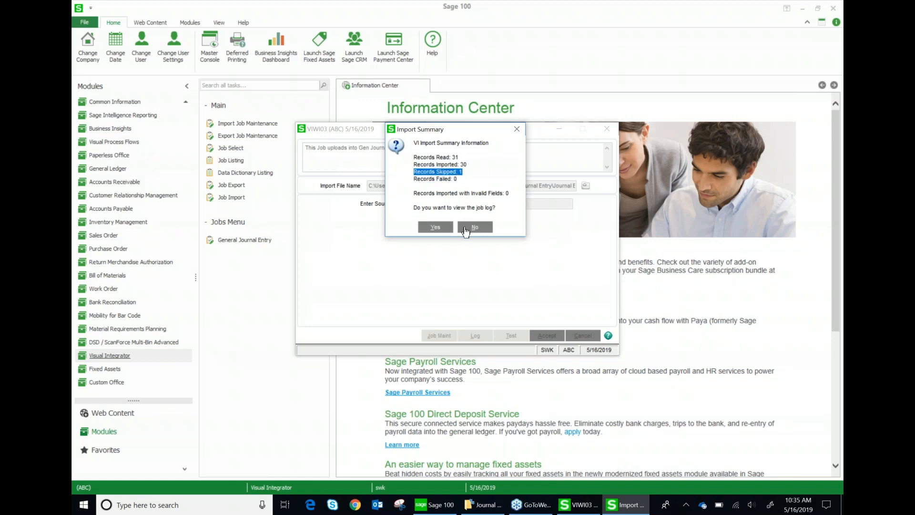
Open the test's job log and look through the header and line record results.
{"action": "left_click", "coordinate": [436, 225]}
{"action": "left_click", "coordinate": [469, 169]}
{"action": "left_click", "coordinate": [468, 177]}
{"action": "left_click", "coordinate": [463, 205]}
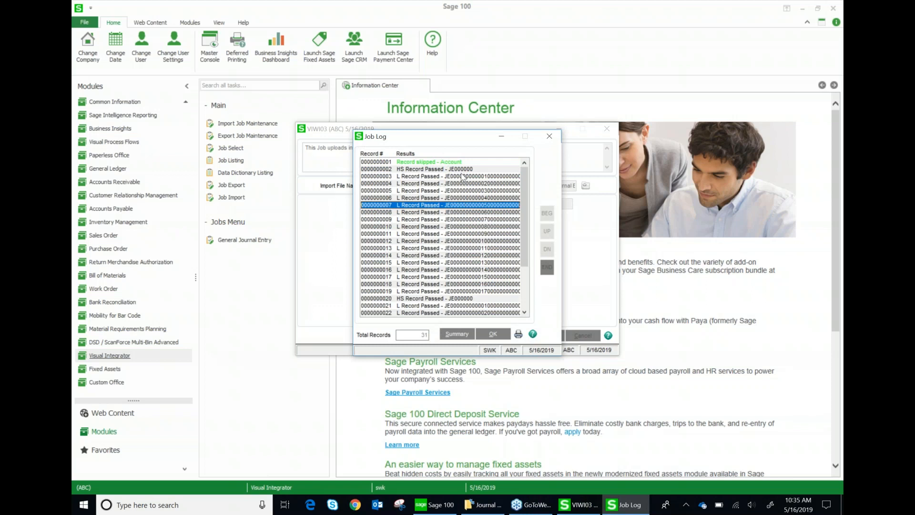
{"action": "left_click", "coordinate": [461, 176]}
{"action": "left_click", "coordinate": [462, 170]}
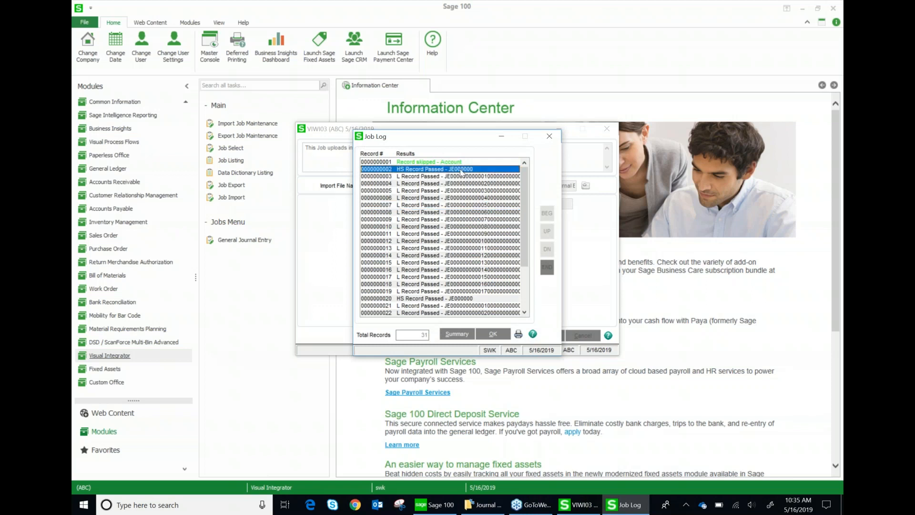
{"action": "left_click", "coordinate": [461, 176]}
{"action": "left_click", "coordinate": [464, 212]}
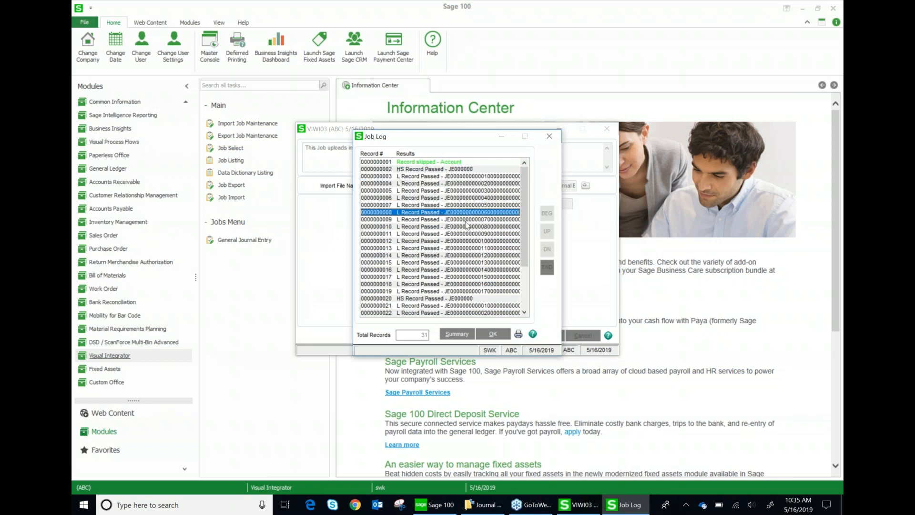
{"action": "left_click_drag", "start_coordinate": [523, 226], "coordinate": [524, 275]}
Inspect the record details of the Depreciation Entry header and its first line, and leave the job log and test.
{"action": "double_click", "coordinate": [451, 234]}
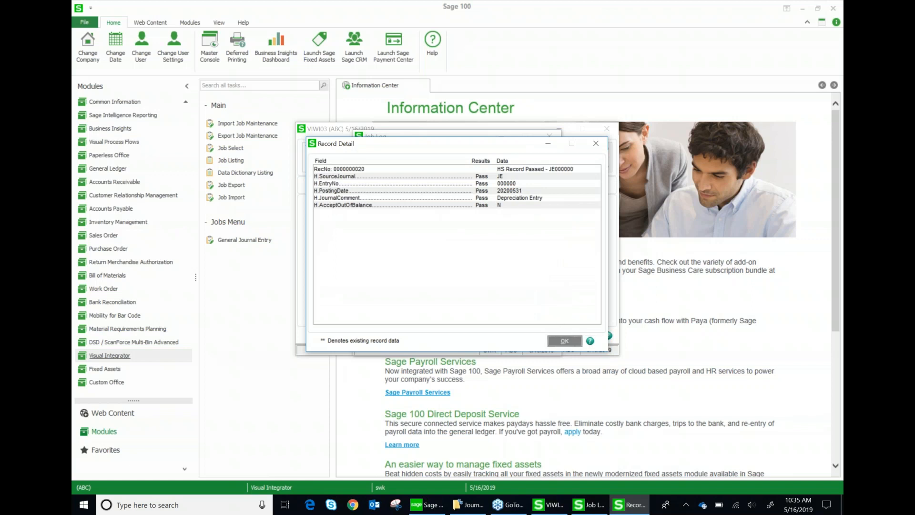
{"action": "left_click", "coordinate": [564, 341]}
{"action": "left_click", "coordinate": [486, 242]}
{"action": "double_click", "coordinate": [485, 244]}
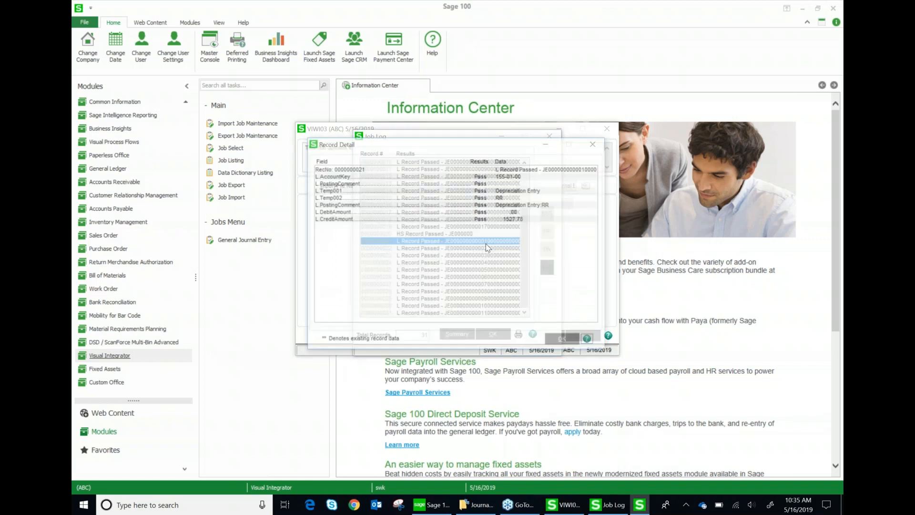
{"action": "left_click", "coordinate": [563, 342]}
{"action": "left_click", "coordinate": [493, 334]}
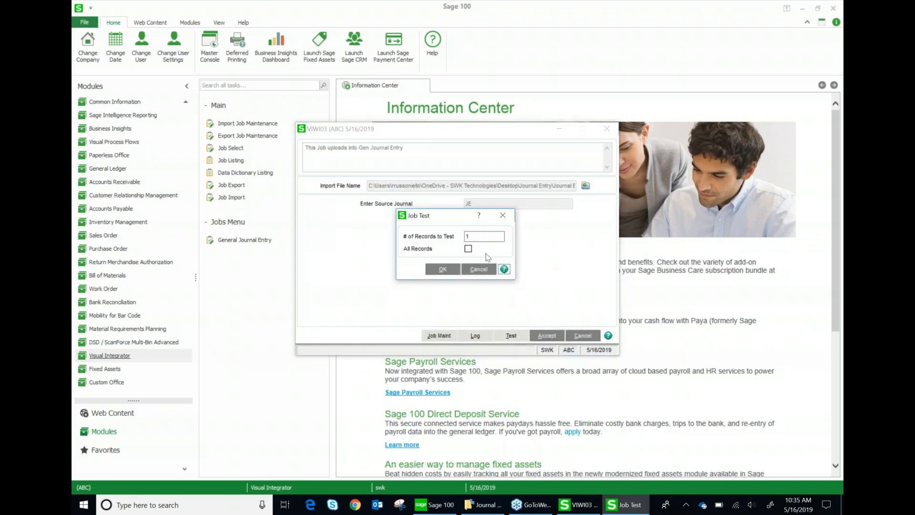
{"action": "left_click", "coordinate": [477, 266]}
Import the journal records into company ABC without viewing the job log.
{"action": "left_click", "coordinate": [547, 336]}
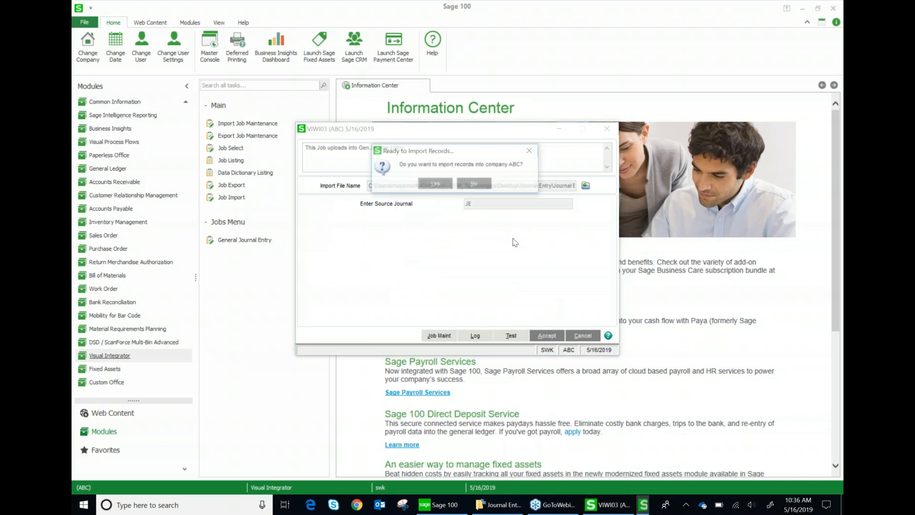
{"action": "left_click", "coordinate": [430, 186]}
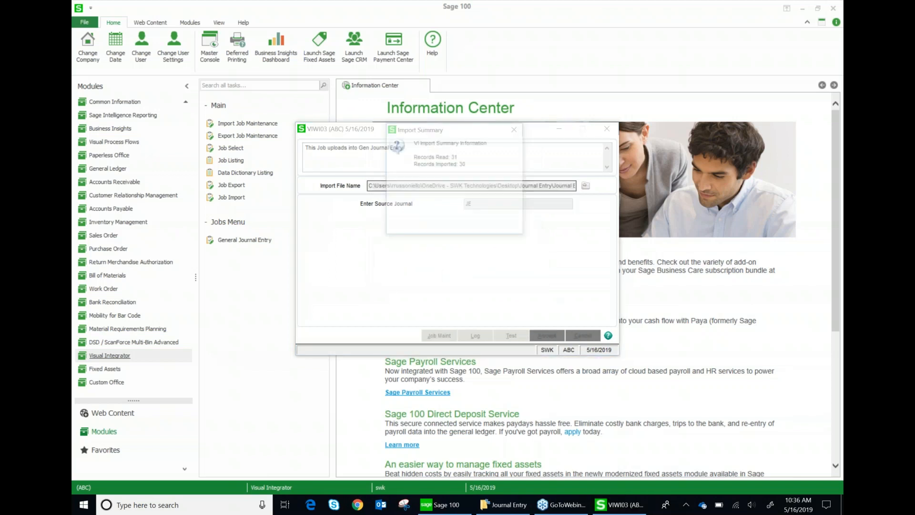
{"action": "left_click", "coordinate": [482, 230]}
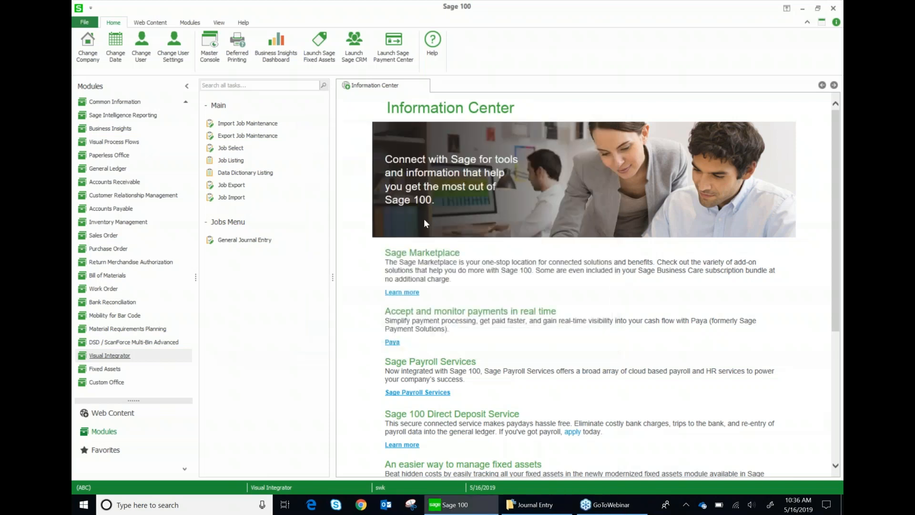
Go to General Journal Entry in General Ledger and look up the imported Payroll Entry 5/31/2020.
{"action": "left_click", "coordinate": [132, 169]}
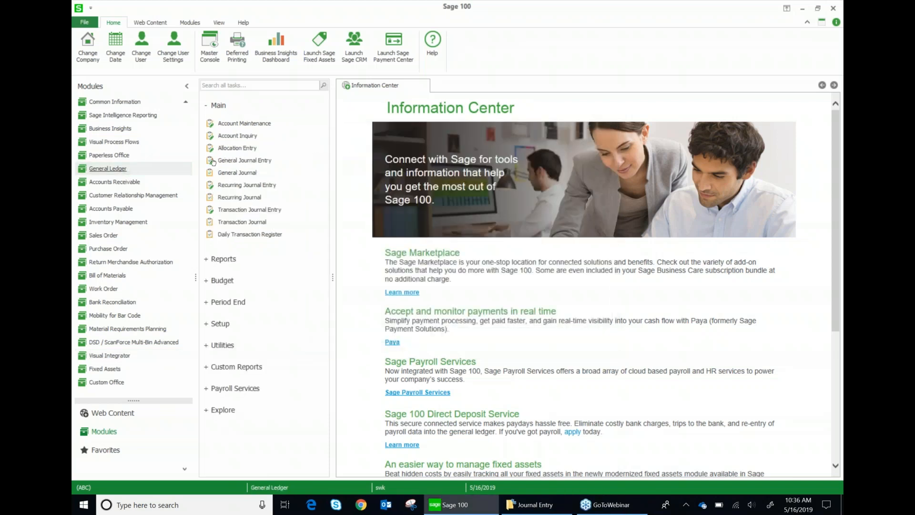
{"action": "left_click", "coordinate": [248, 161]}
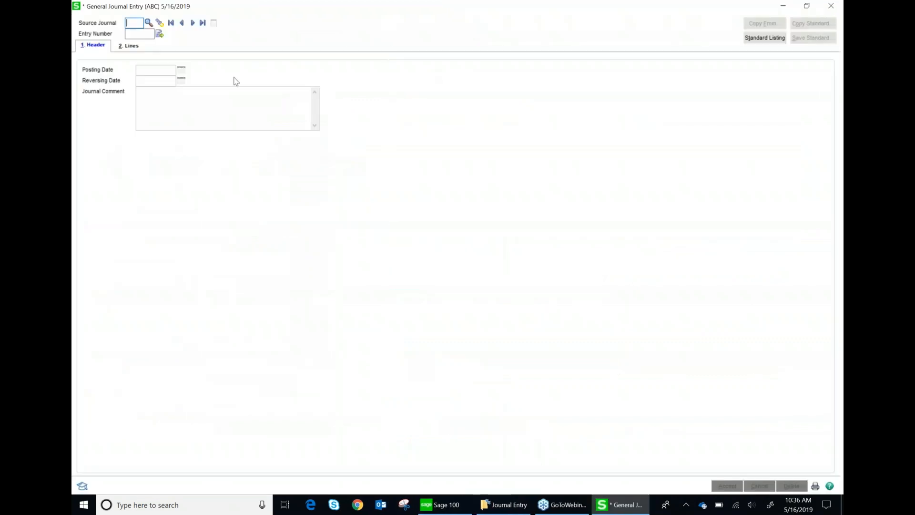
{"action": "left_click", "coordinate": [149, 23]}
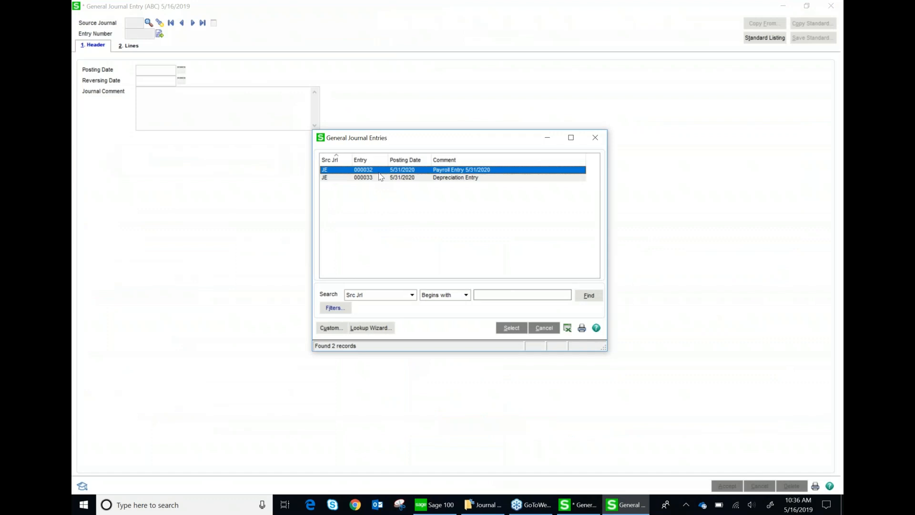
{"action": "double_click", "coordinate": [446, 172]}
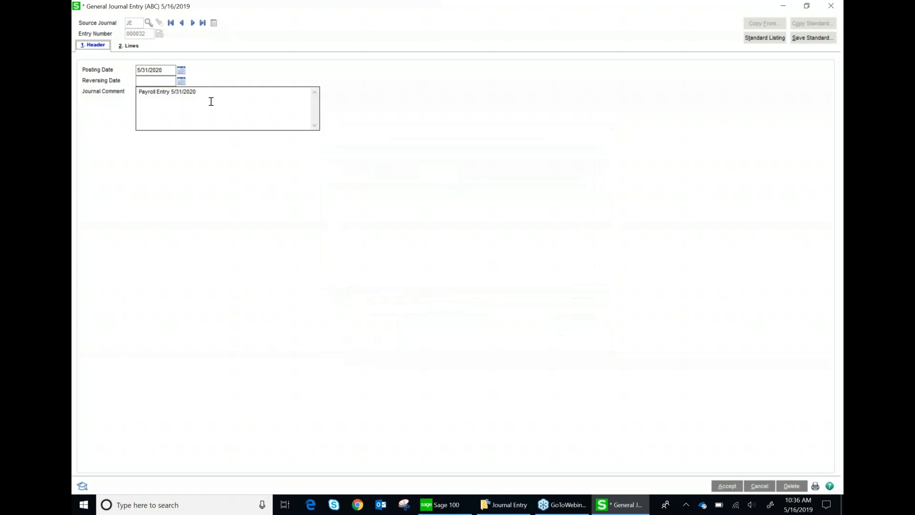
Check the payroll entry's posting date and journal comment, and its line items' combined comments.
{"action": "left_click", "coordinate": [162, 73]}
{"action": "left_click", "coordinate": [165, 94]}
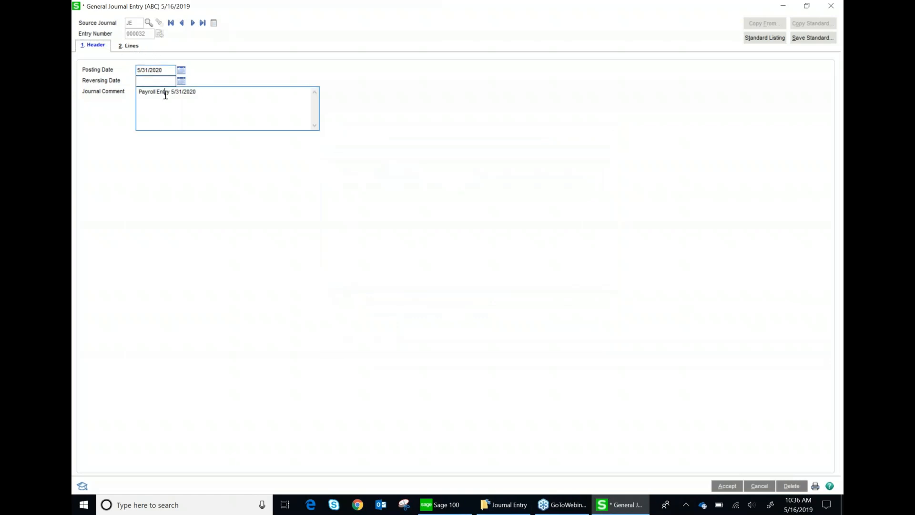
{"action": "left_click", "coordinate": [126, 47]}
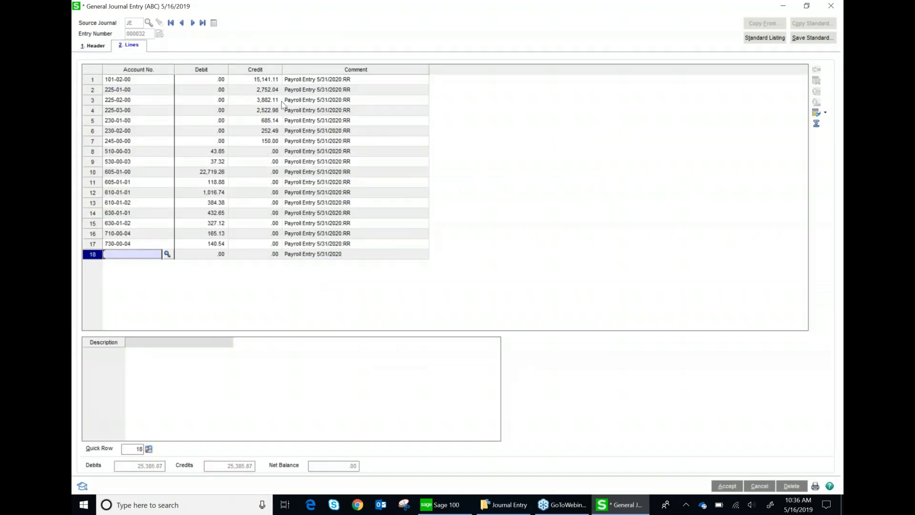
{"action": "left_click", "coordinate": [330, 81]}
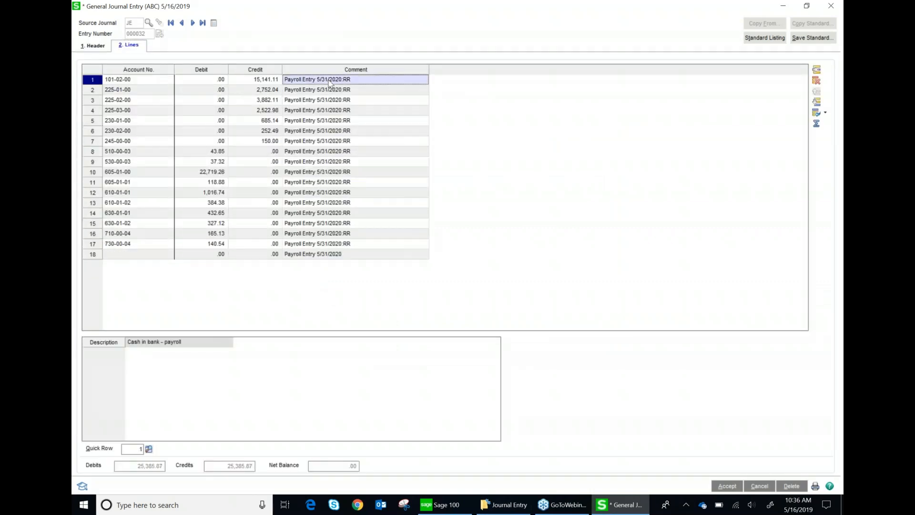
Review the payroll lines' comments, move on to the imported Depreciation Entry's lines, and close General Journal Entry.
{"action": "left_click", "coordinate": [358, 132]}
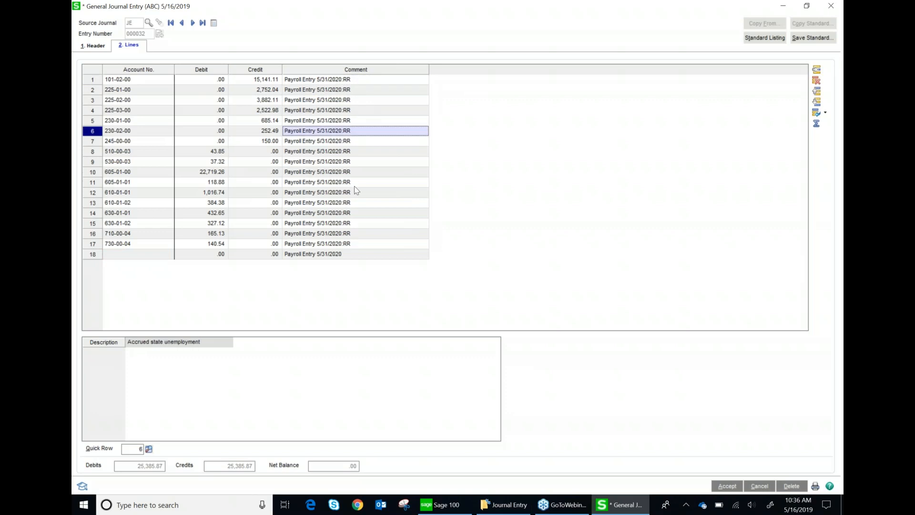
{"action": "left_click", "coordinate": [193, 23]}
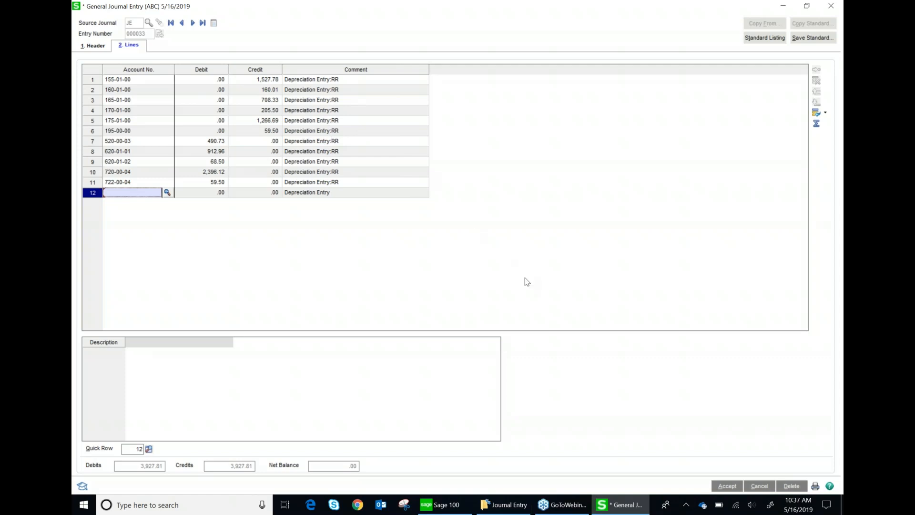
{"action": "left_click", "coordinate": [830, 7]}
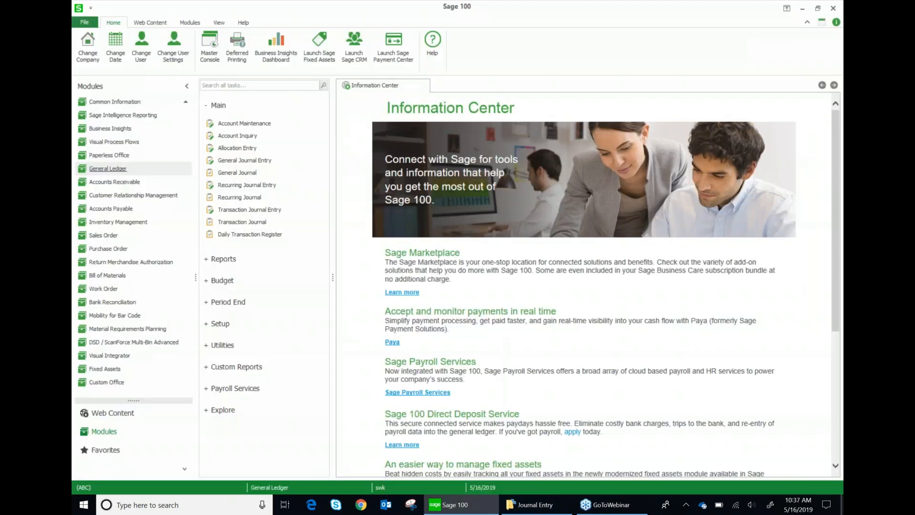
Open the Journal Entry Excel workbook from its folder and replace the first payroll line's account number with A.
{"action": "left_click", "coordinate": [841, 508]}
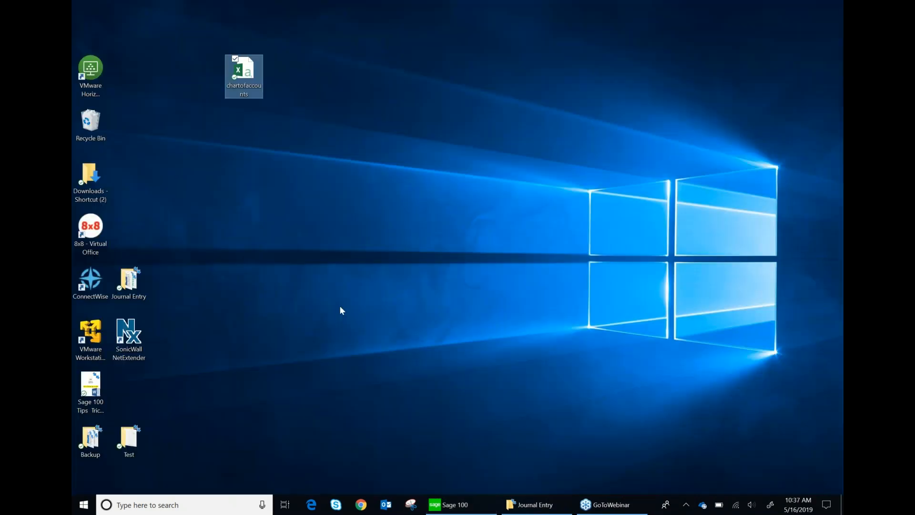
{"action": "left_click", "coordinate": [529, 504]}
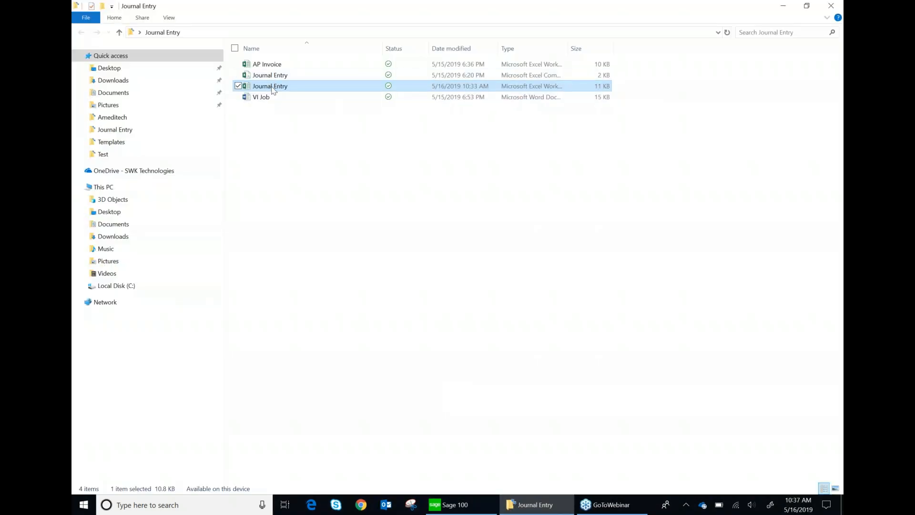
{"action": "double_click", "coordinate": [271, 87]}
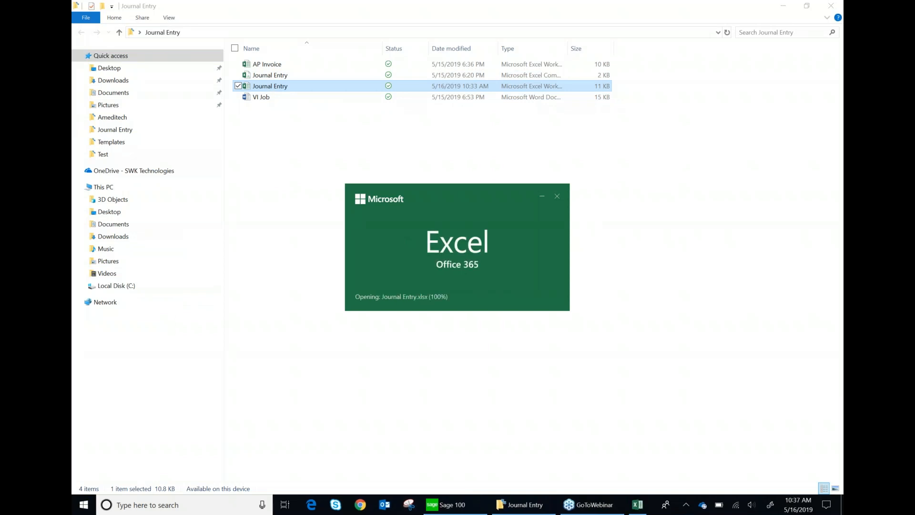
{"action": "type", "text": "A"}
{"action": "key", "text": "Return"}
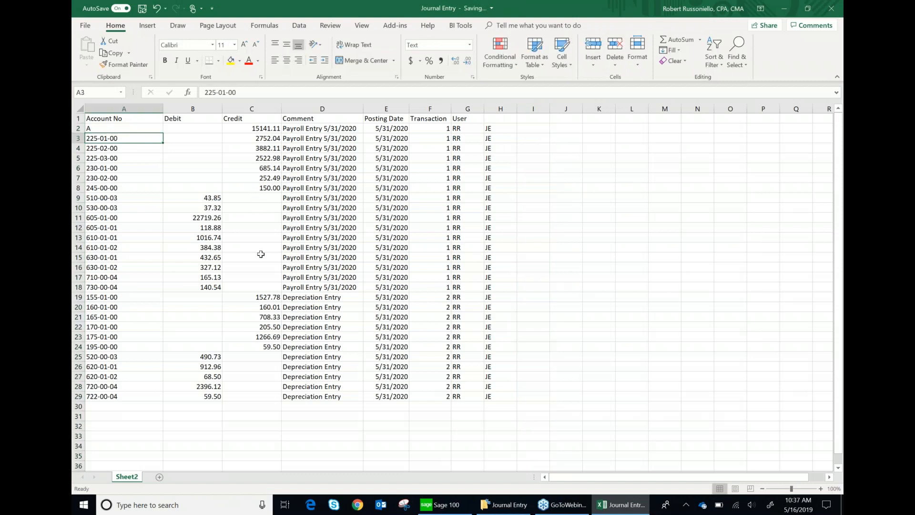
Replace the credit amount of the first Depreciation Entry line, account 155-01-00, with B, review both altered cells, and close the workbook.
{"action": "left_click", "coordinate": [264, 298]}
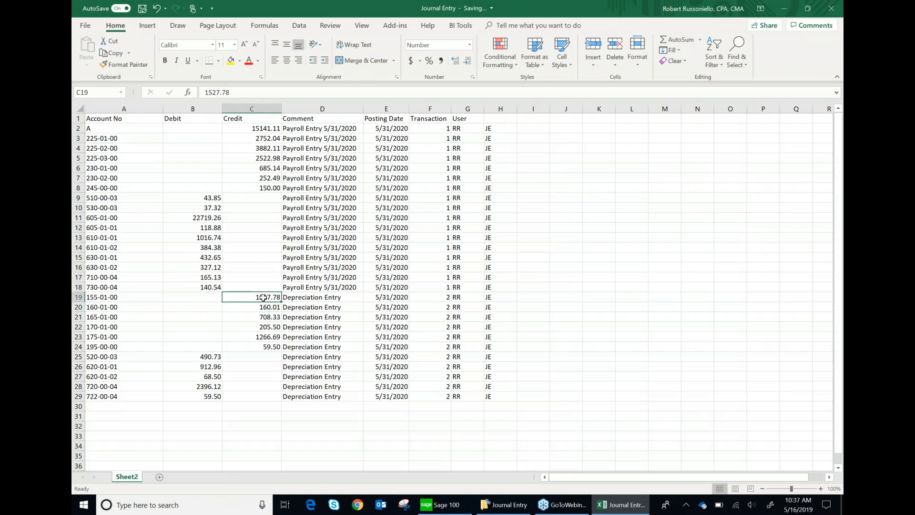
{"action": "type", "text": "B"}
{"action": "left_click", "coordinate": [263, 286]}
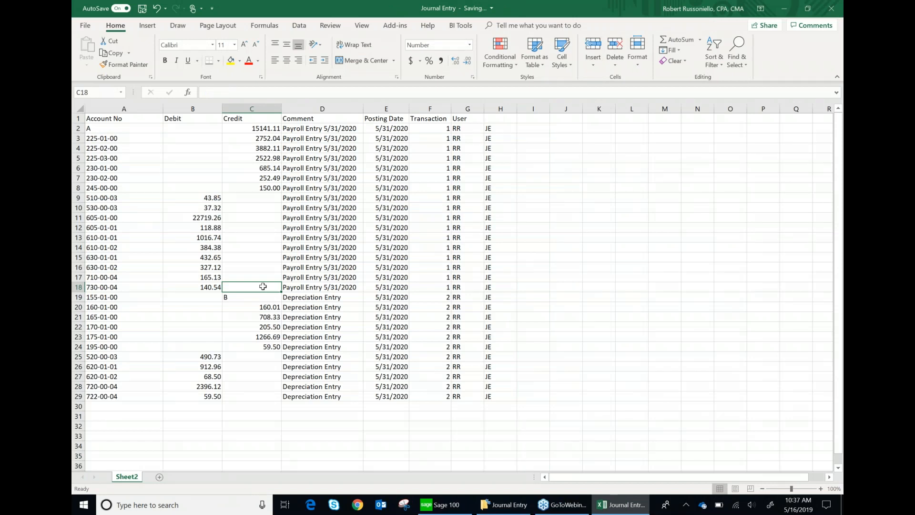
{"action": "left_click", "coordinate": [101, 128]}
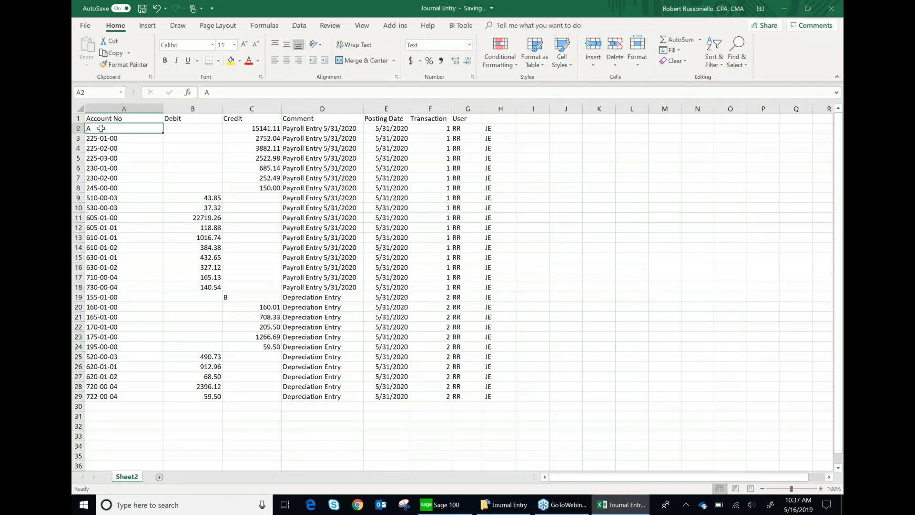
{"action": "left_click", "coordinate": [234, 298]}
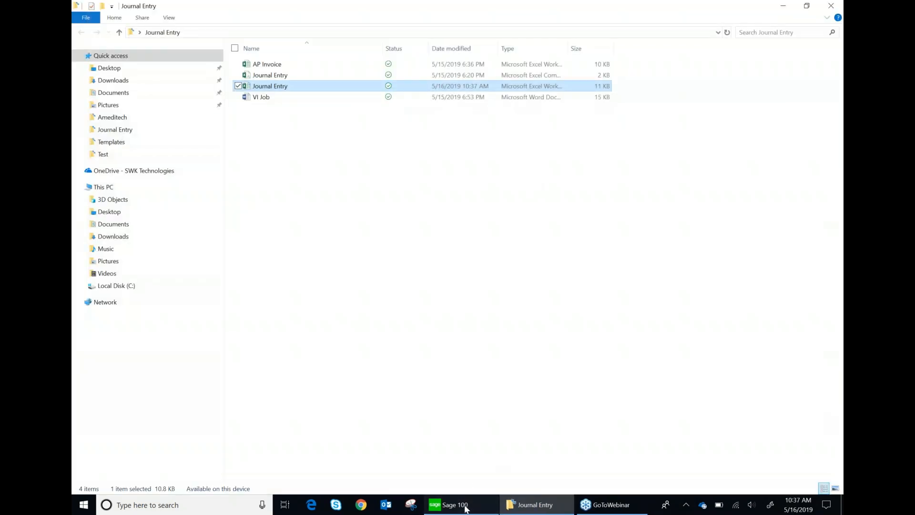
Switch to Sage 100, load the JE ENTRY job in Visual Integrator's Import Job Maintenance, accept it and execute it.
{"action": "left_click", "coordinate": [465, 509]}
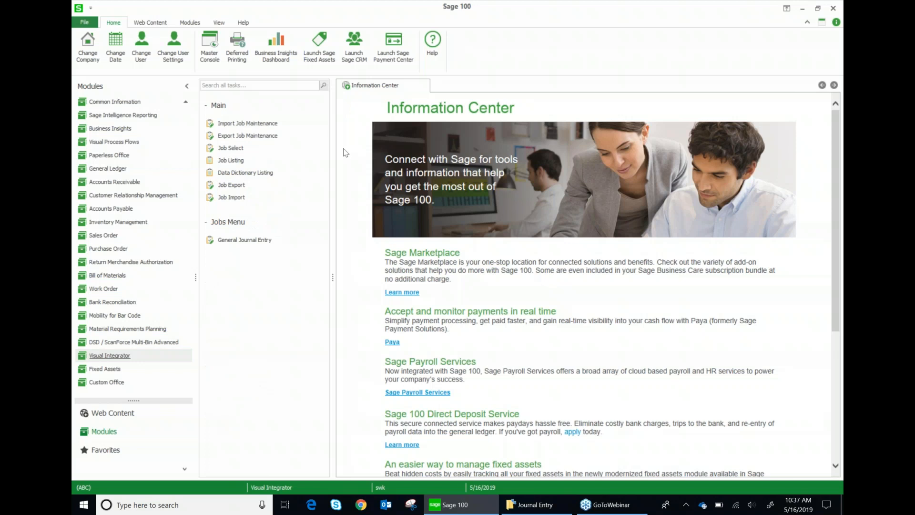
{"action": "left_click", "coordinate": [247, 123]}
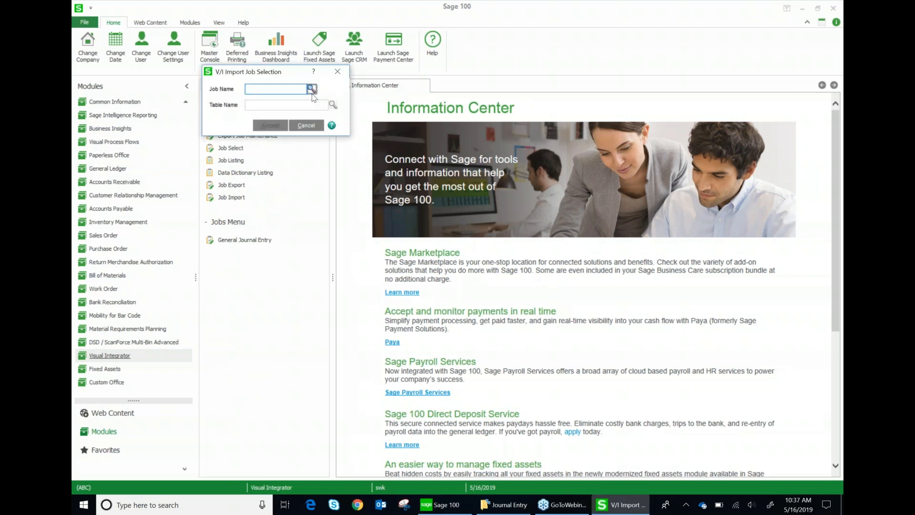
{"action": "left_click", "coordinate": [311, 89]}
{"action": "double_click", "coordinate": [398, 229]}
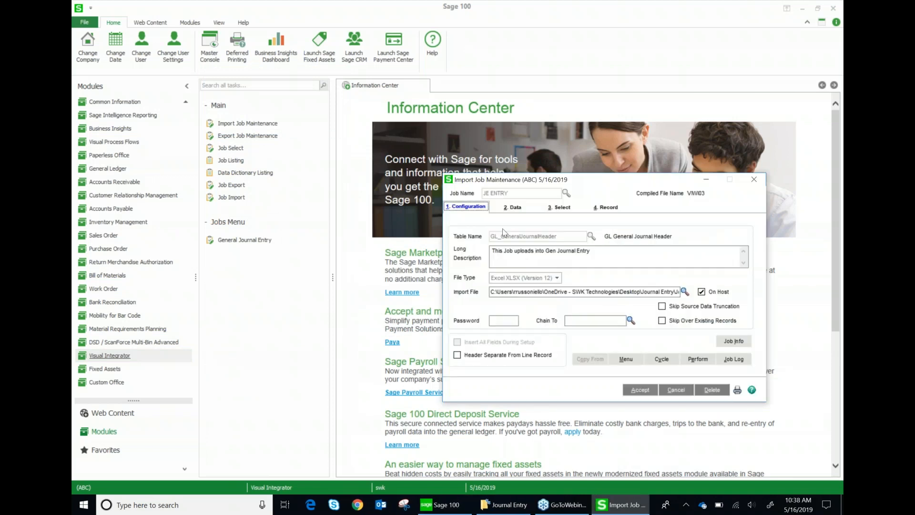
{"action": "left_click", "coordinate": [640, 390]}
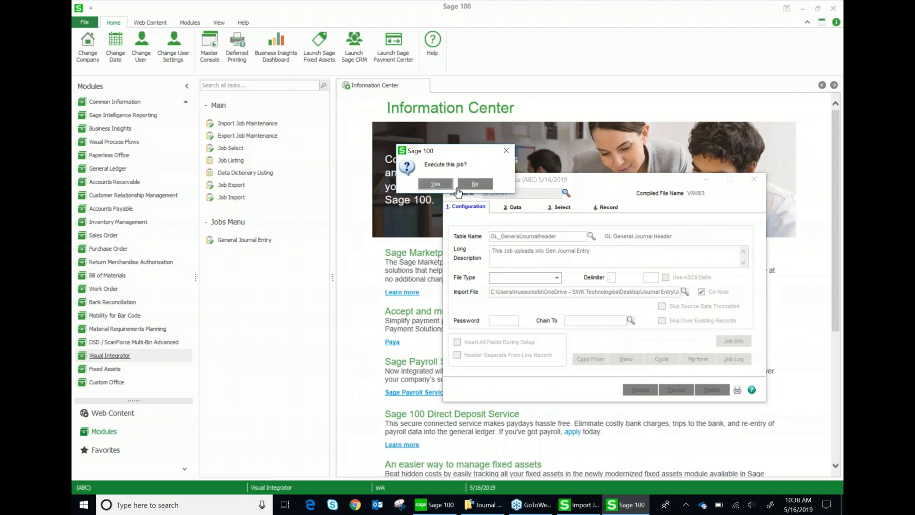
{"action": "left_click", "coordinate": [441, 184]}
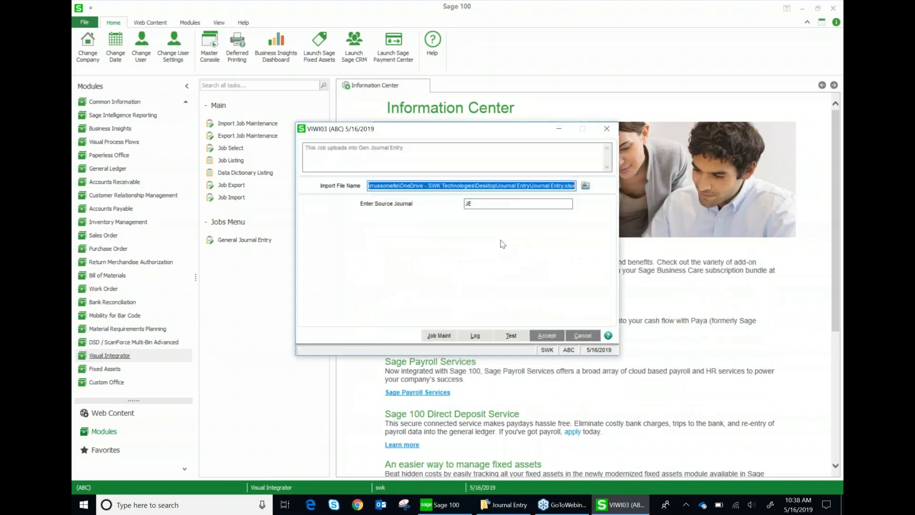
Test the import job on all records, check the import summary's failed records, and open the job log.
{"action": "left_click", "coordinate": [511, 336]}
{"action": "left_click", "coordinate": [469, 249]}
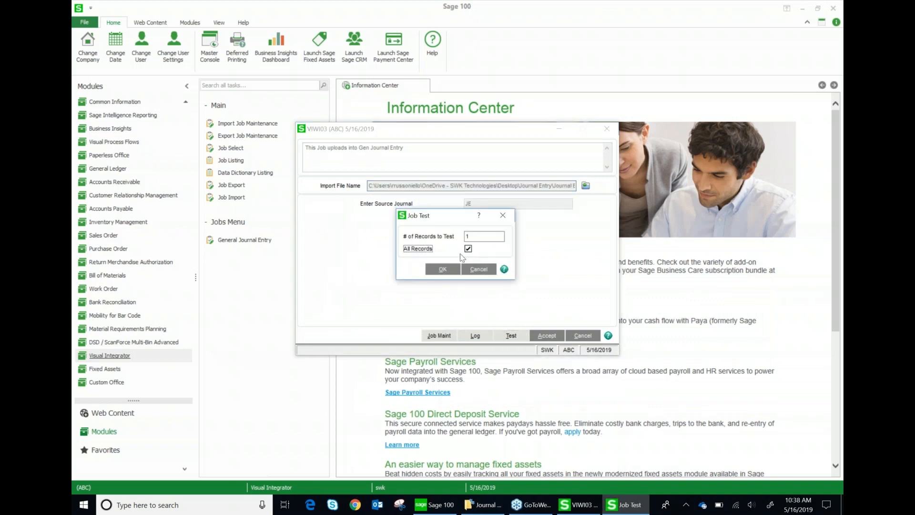
{"action": "left_click", "coordinate": [445, 270]}
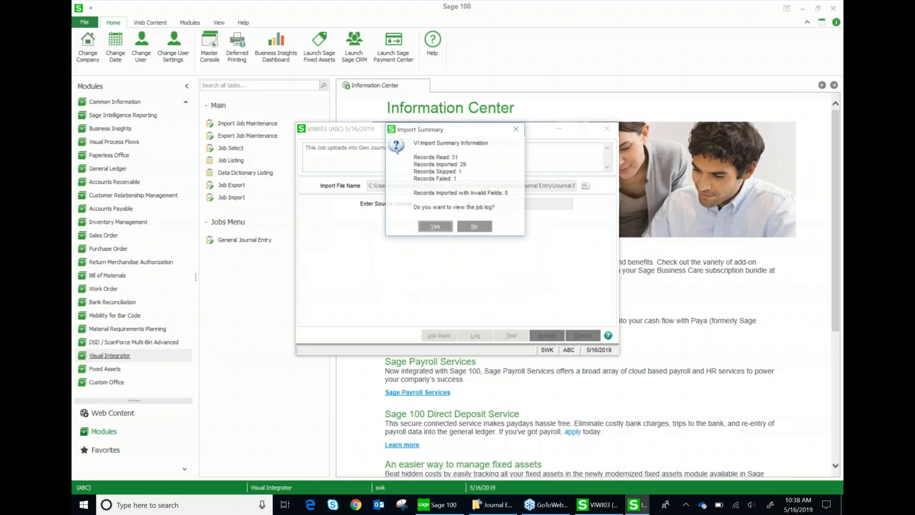
{"action": "left_click_drag", "start_coordinate": [462, 180], "coordinate": [409, 178]}
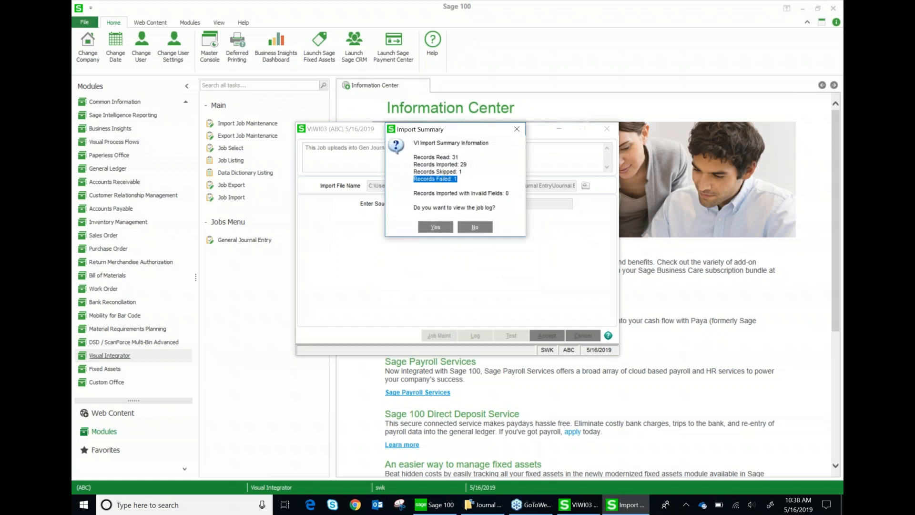
{"action": "left_click", "coordinate": [442, 228]}
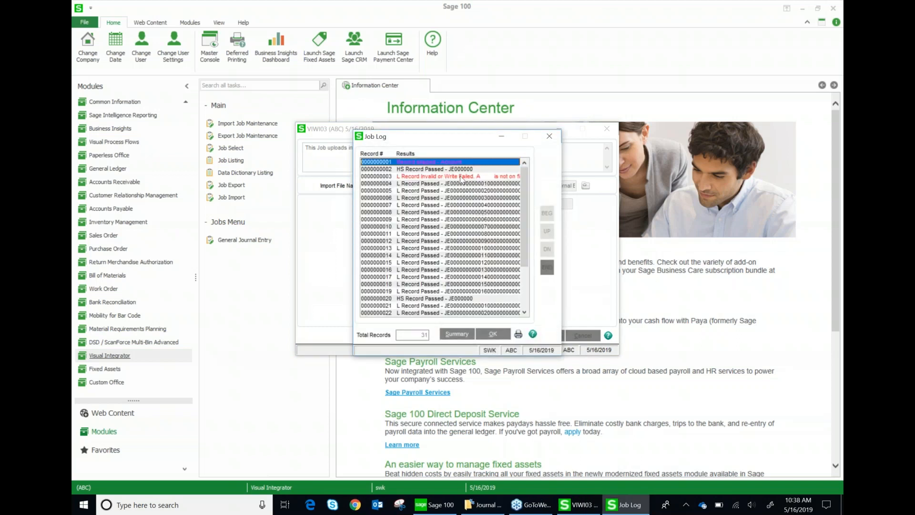
Inspect the record details of record 3, the first payroll line, in the job log.
{"action": "left_click_drag", "start_coordinate": [524, 200], "coordinate": [521, 181]}
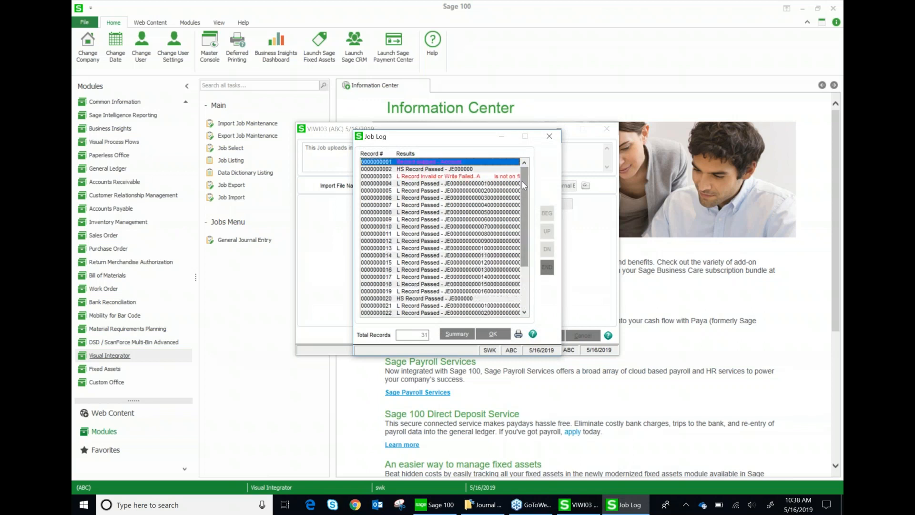
{"action": "double_click", "coordinate": [465, 180]}
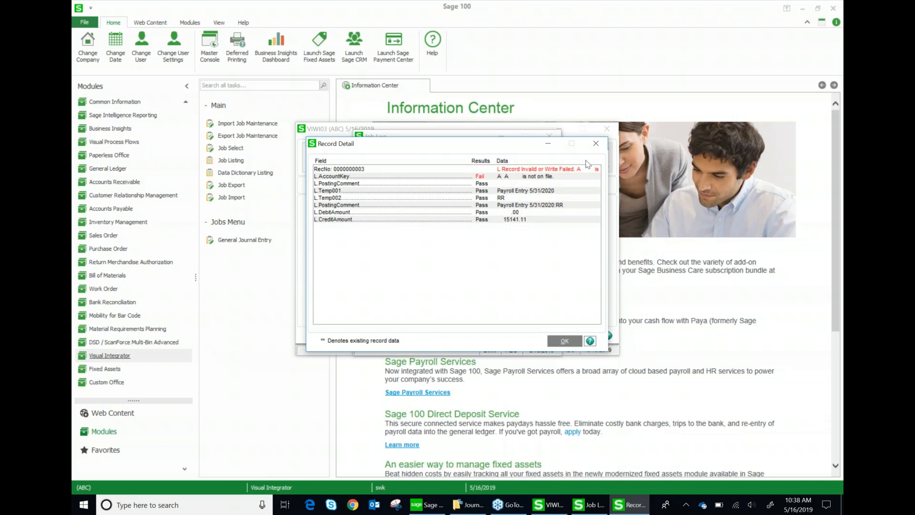
{"action": "left_click", "coordinate": [595, 144]}
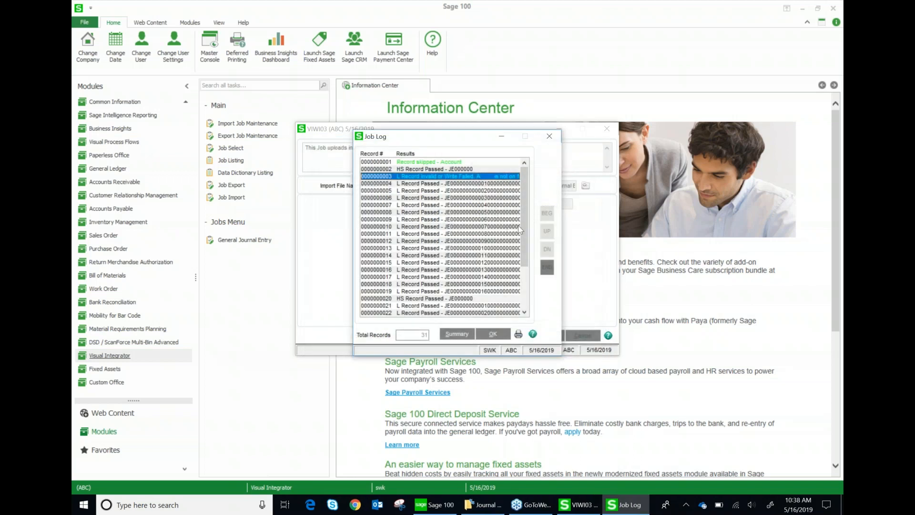
Inspect the record details of record 21, the first Depreciation Entry line, recheck record 3 in the list, and close the job log.
{"action": "scroll", "coordinate": [497, 246], "scroll_direction": "down", "scroll_amount": 3}
{"action": "double_click", "coordinate": [499, 253]}
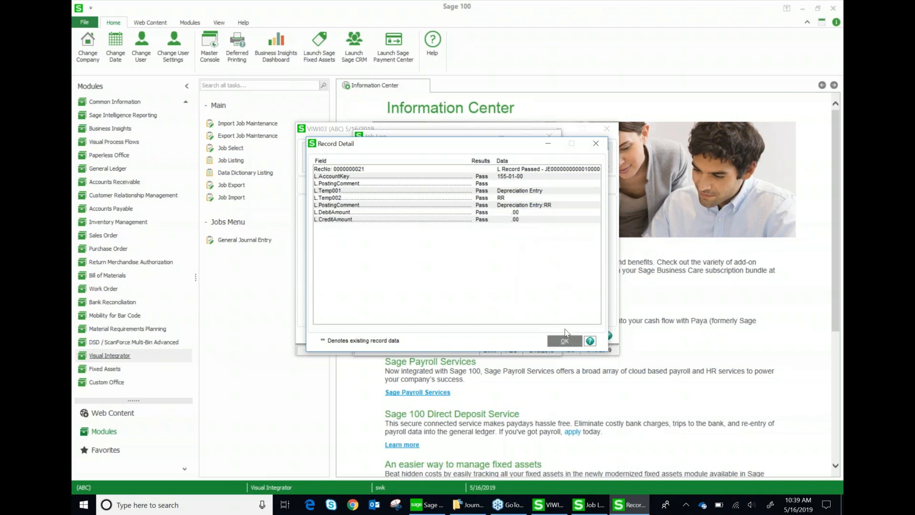
{"action": "left_click", "coordinate": [566, 342]}
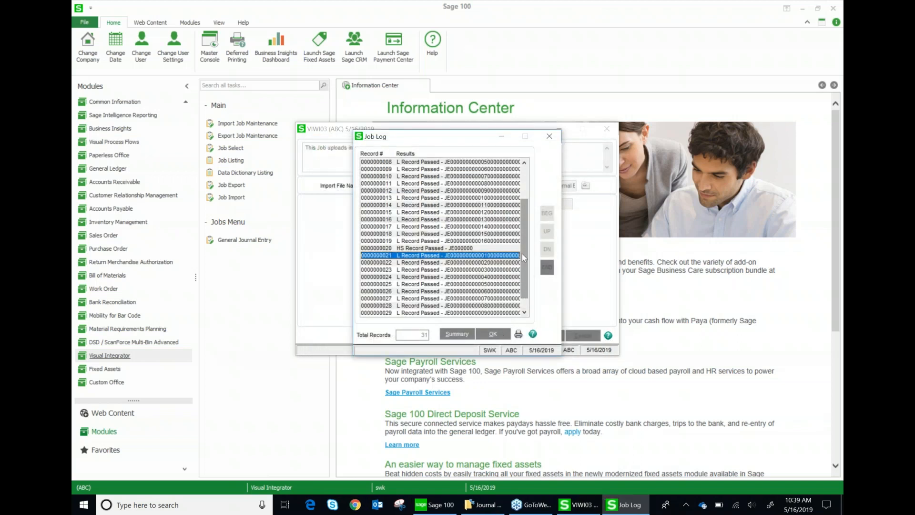
{"action": "scroll", "coordinate": [522, 253], "scroll_direction": "up", "scroll_amount": 3}
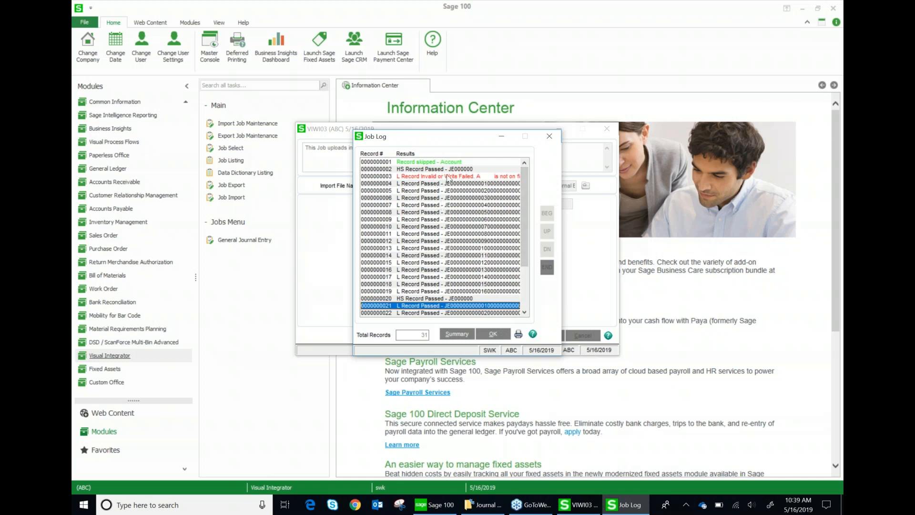
{"action": "left_click", "coordinate": [446, 177]}
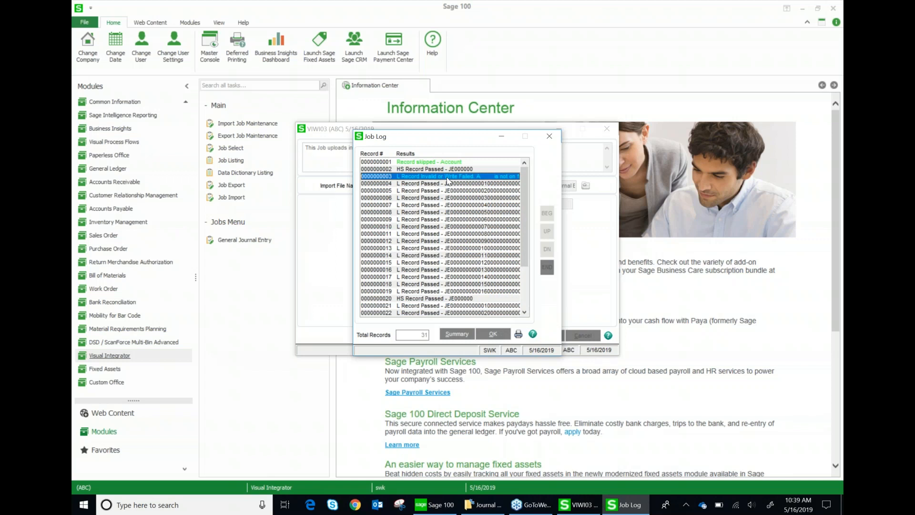
{"action": "left_click", "coordinate": [550, 137]}
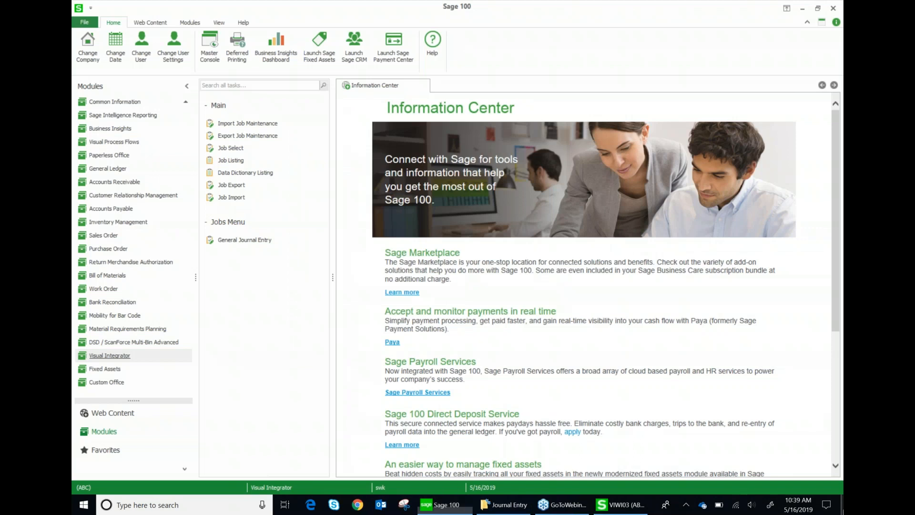
Reopen the Journal Entry Excel workbook to review the payroll line with account A, and close it and the import job window.
{"action": "key", "text": "super+d"}
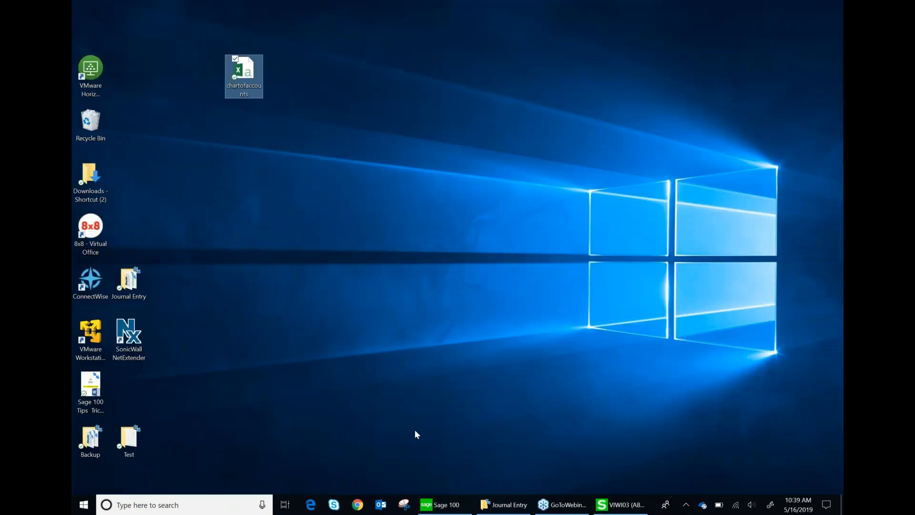
{"action": "left_click", "coordinate": [522, 509]}
{"action": "double_click", "coordinate": [290, 84]}
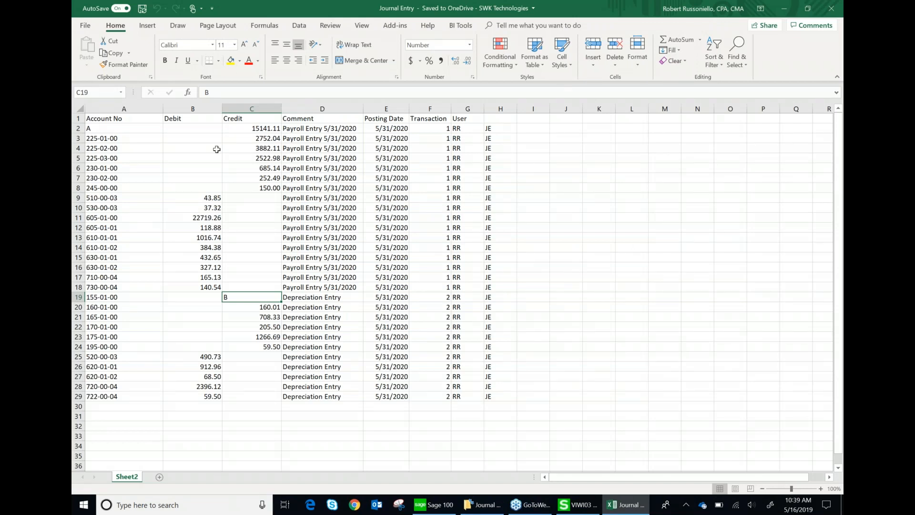
{"action": "left_click", "coordinate": [100, 129]}
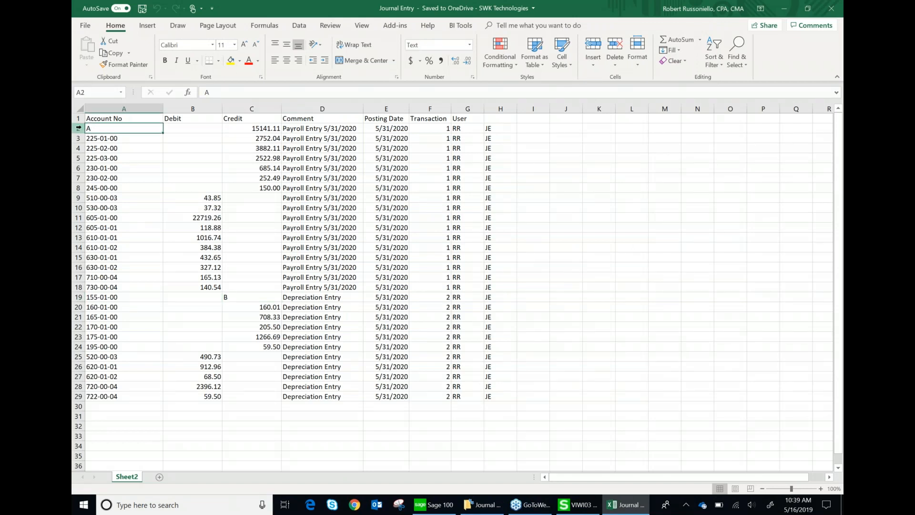
{"action": "left_click", "coordinate": [292, 160]}
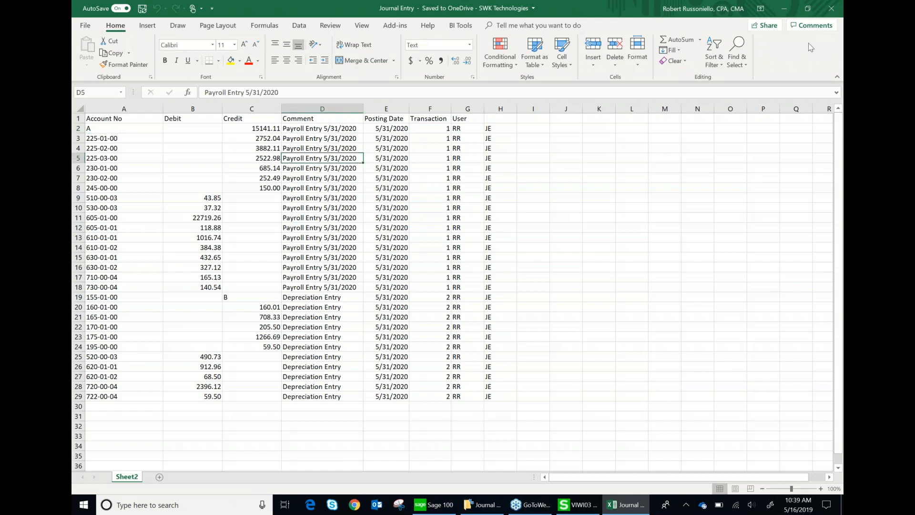
{"action": "left_click", "coordinate": [837, 5]}
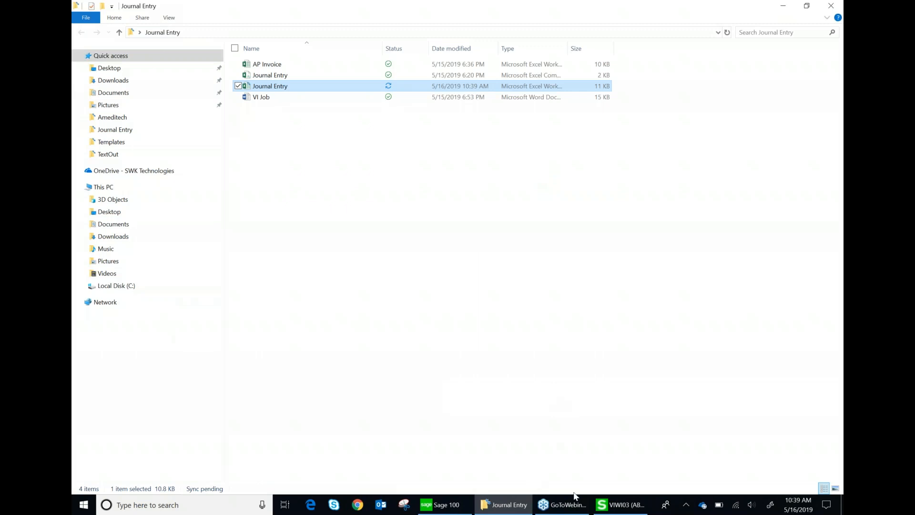
{"action": "left_click", "coordinate": [601, 504]}
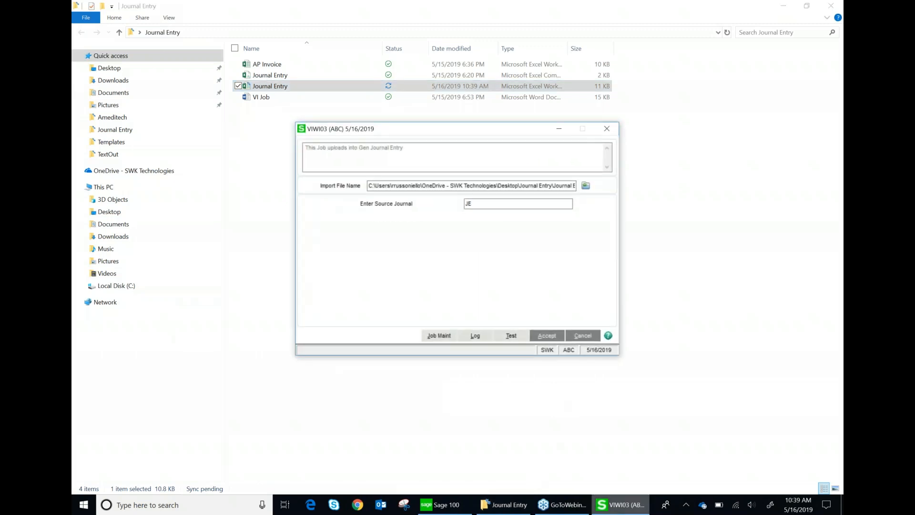
{"action": "left_click", "coordinate": [608, 133]}
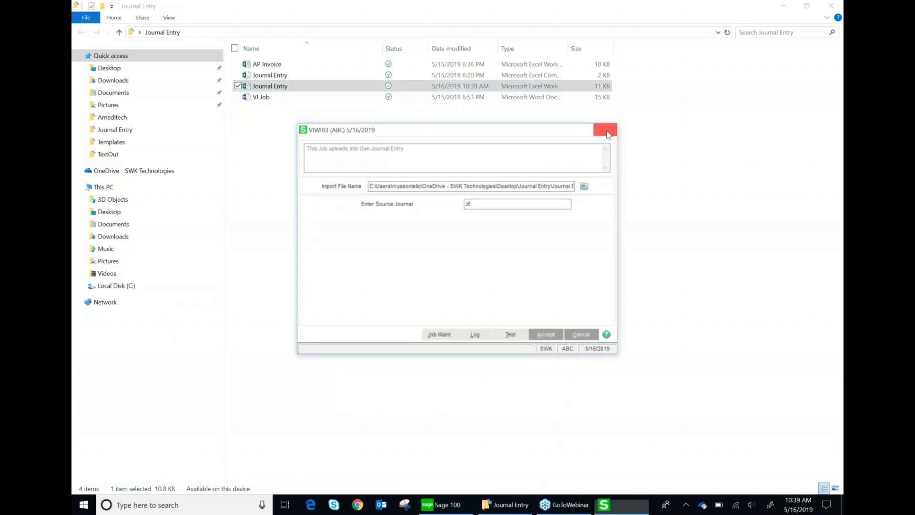
Switch to the Journal Entry folder in File Explorer and open the AP Invoice workbook in Excel.
{"action": "left_click", "coordinate": [472, 504]}
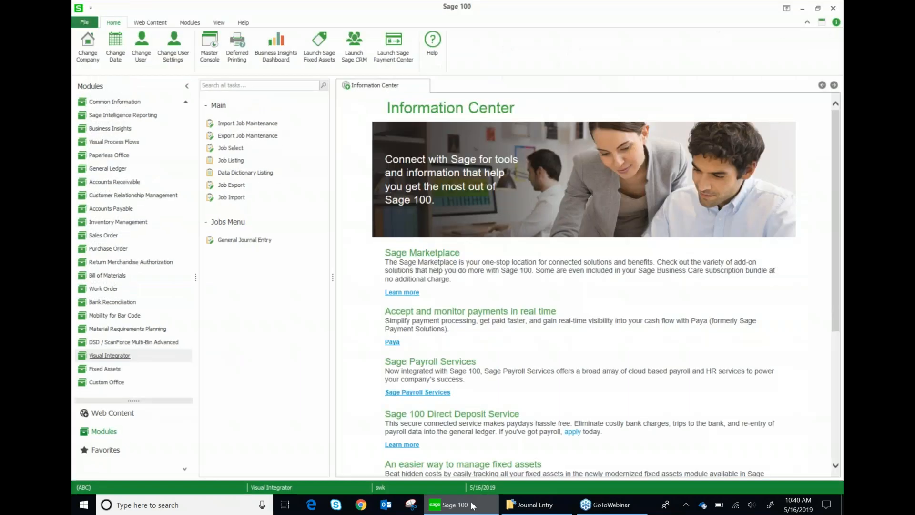
{"action": "left_click", "coordinate": [526, 505]}
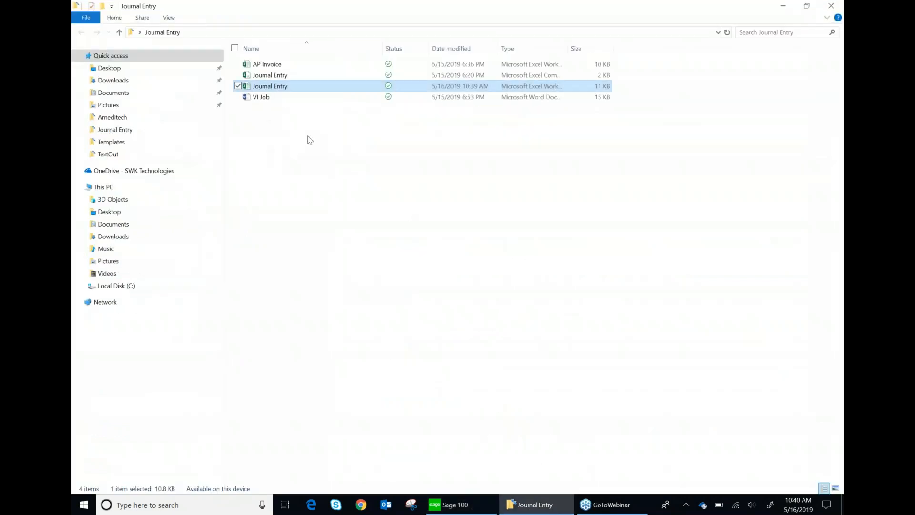
{"action": "left_click", "coordinate": [263, 66]}
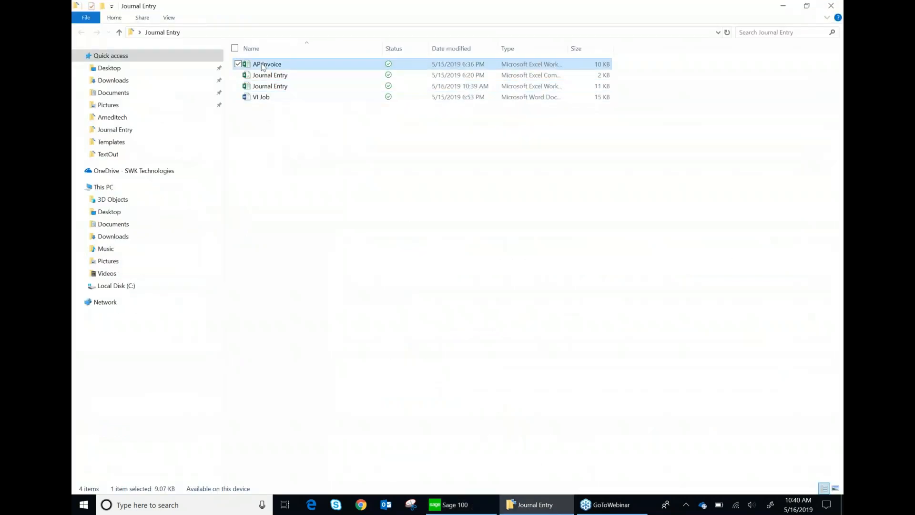
{"action": "double_click", "coordinate": [263, 66]}
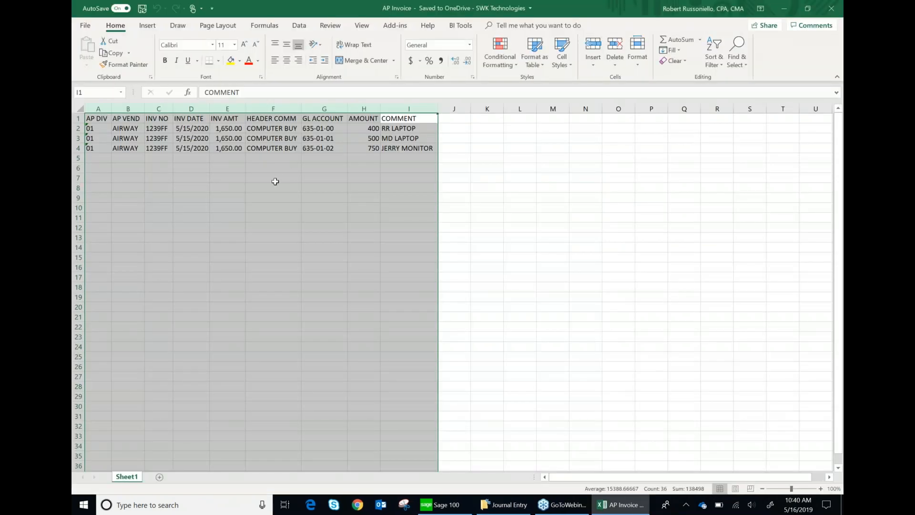
Review the invoice header columns and the GL account and amount columns in the AP Invoice sheet.
{"action": "left_click", "coordinate": [275, 179]}
{"action": "left_click_drag", "start_coordinate": [103, 123], "coordinate": [185, 149]}
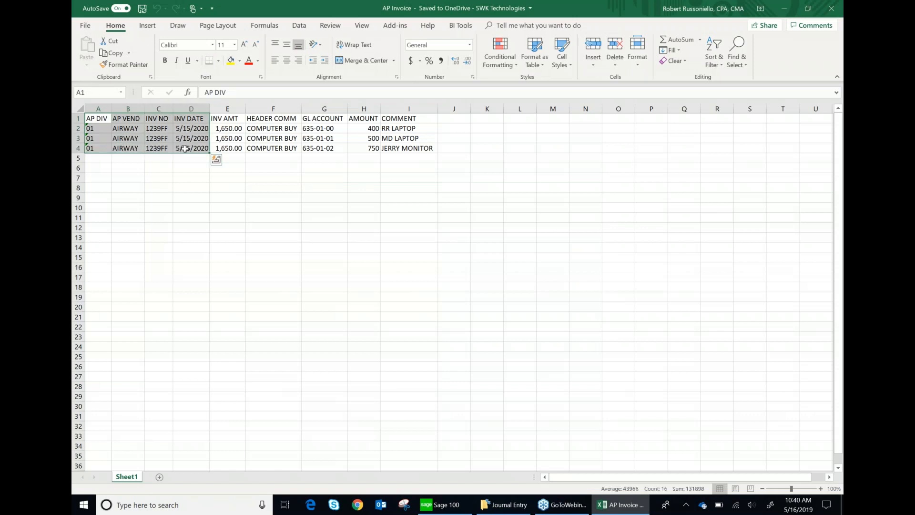
{"action": "left_click_drag", "start_coordinate": [260, 121], "coordinate": [269, 149]}
{"action": "left_click_drag", "start_coordinate": [322, 118], "coordinate": [369, 149]}
{"action": "left_click", "coordinate": [334, 167]}
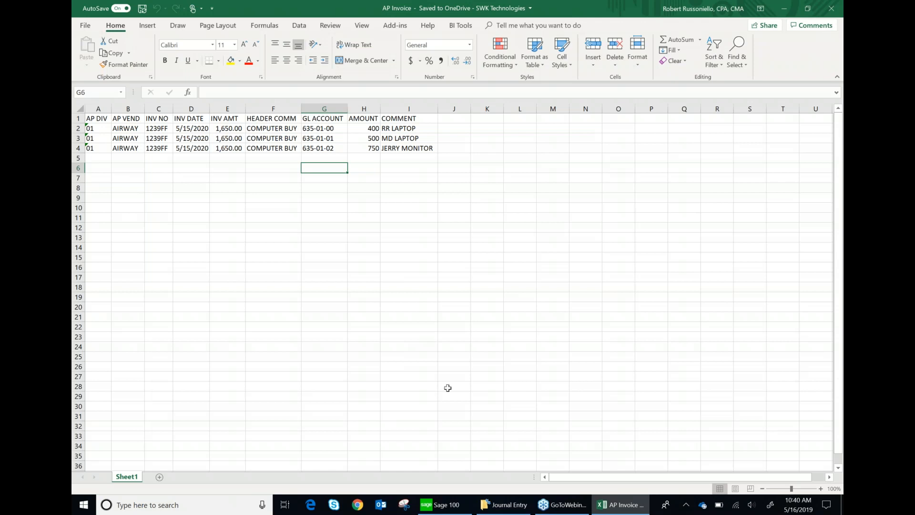
Switch to Sage 100, open the AP INVOICE job in Import Job Maintenance, and check its import file path.
{"action": "left_click", "coordinate": [454, 508]}
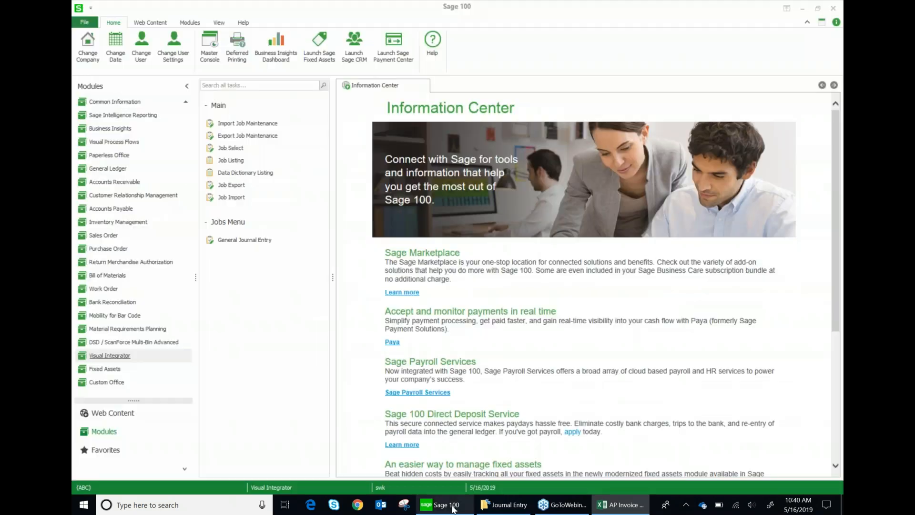
{"action": "left_click", "coordinate": [246, 125]}
{"action": "left_click", "coordinate": [311, 90]}
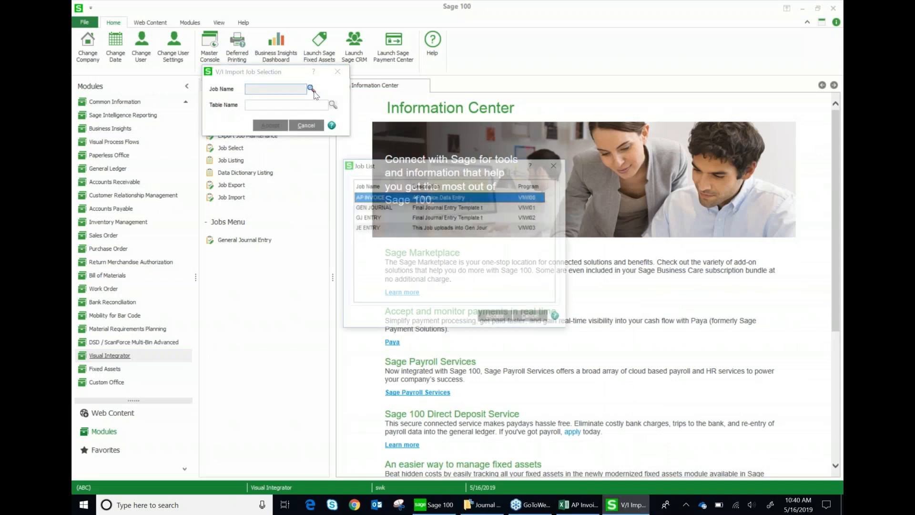
{"action": "double_click", "coordinate": [387, 198]}
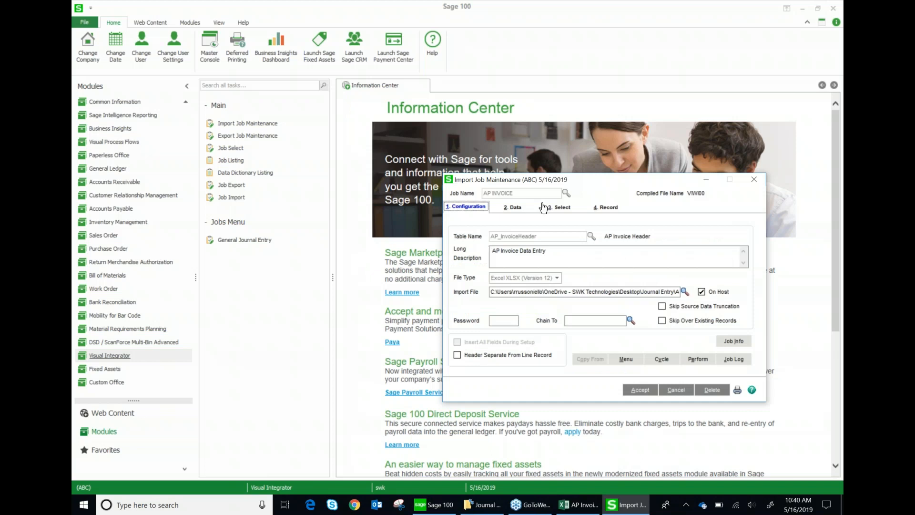
{"action": "left_click_drag", "start_coordinate": [553, 184], "coordinate": [371, 149]}
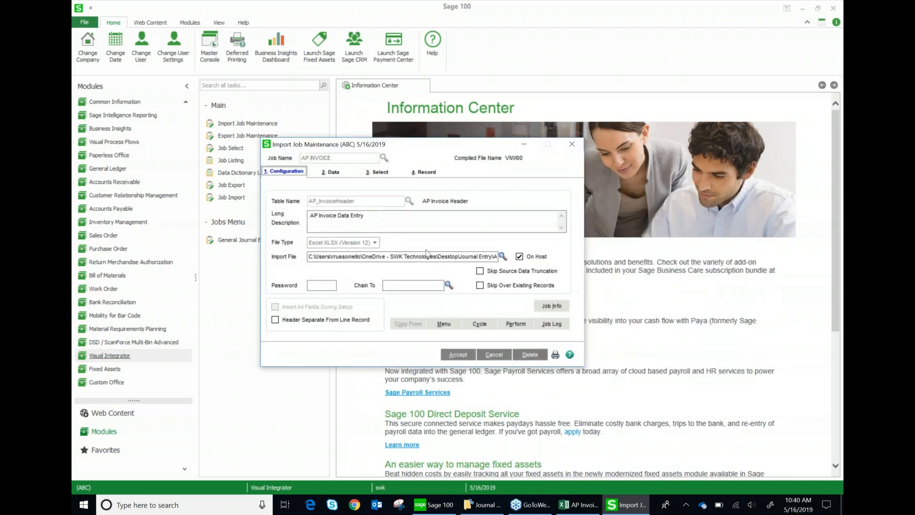
{"action": "left_click", "coordinate": [446, 257]}
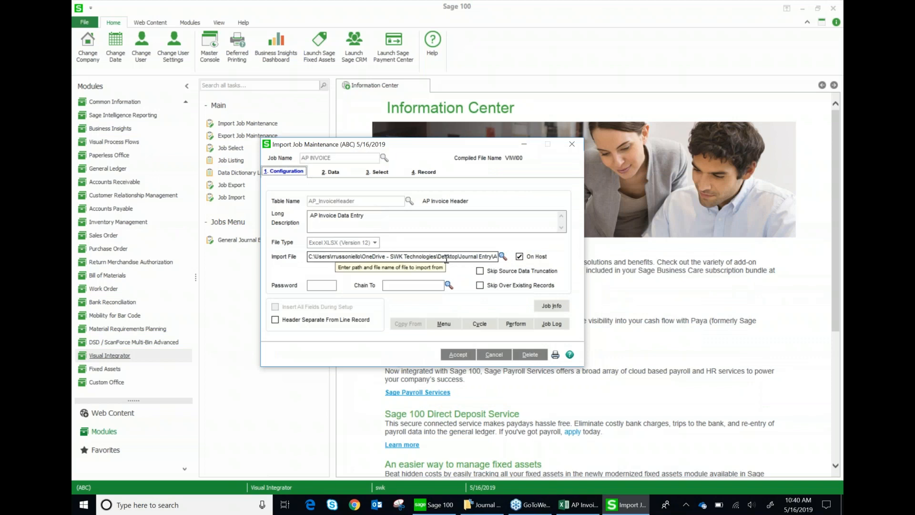
{"action": "left_click_drag", "start_coordinate": [446, 257], "coordinate": [509, 261]}
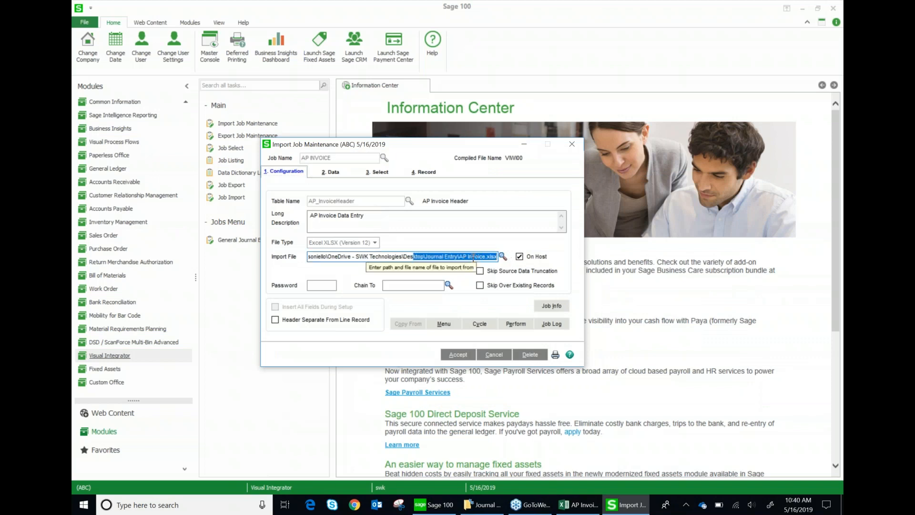
Review the AP INVOICE job's data fields and column positions, from H.APDivisionNo through L.CommentText.
{"action": "left_click", "coordinate": [329, 174]}
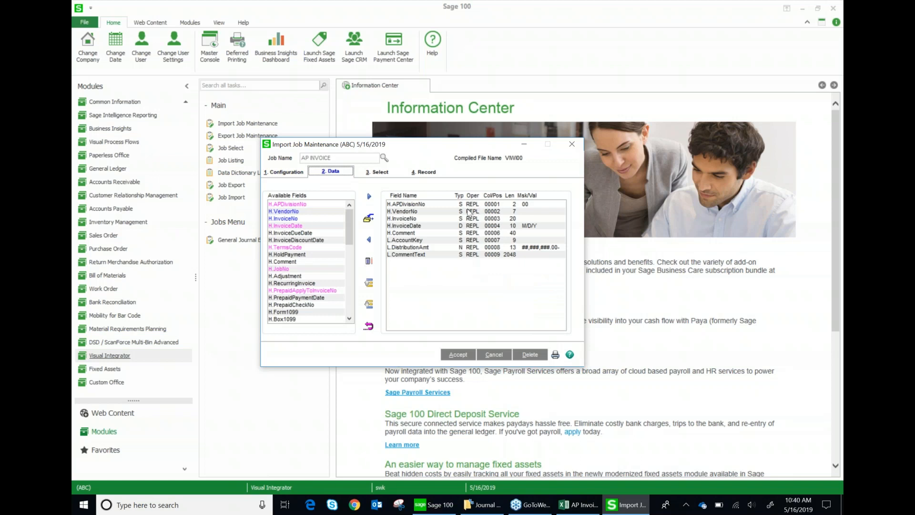
{"action": "left_click", "coordinate": [495, 258]}
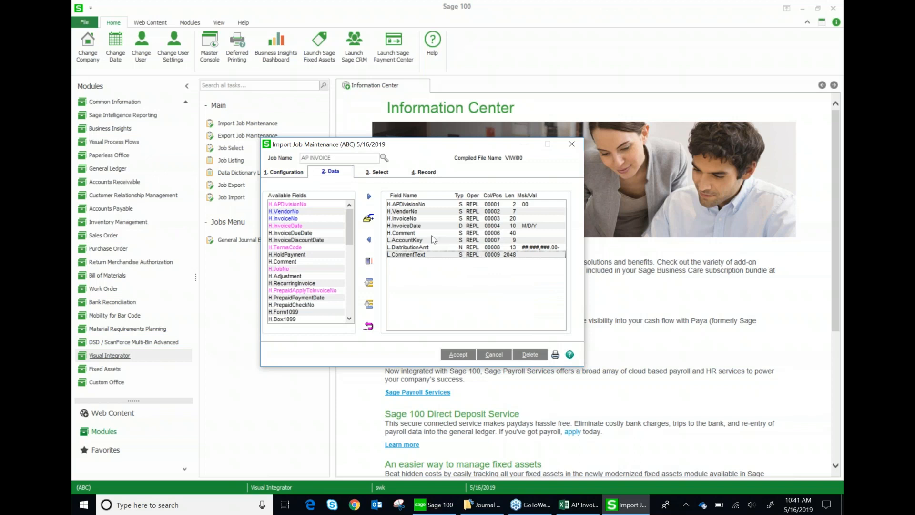
{"action": "left_click", "coordinate": [501, 205]}
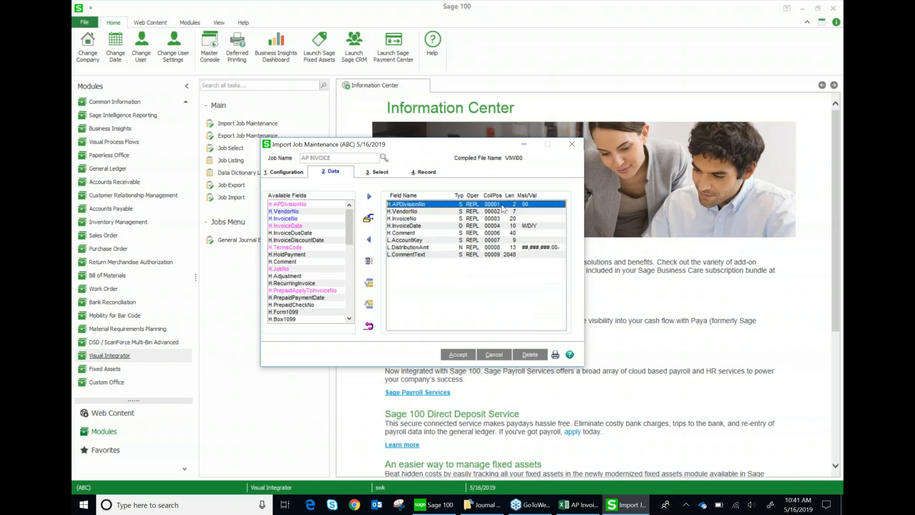
{"action": "left_click", "coordinate": [499, 213]}
{"action": "left_click", "coordinate": [499, 220]}
{"action": "left_click", "coordinate": [499, 227]}
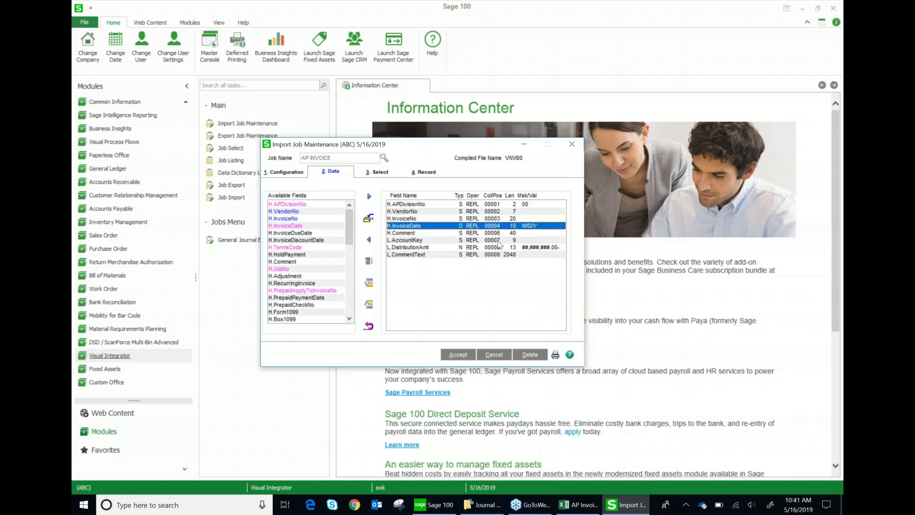
{"action": "left_click", "coordinate": [499, 240]}
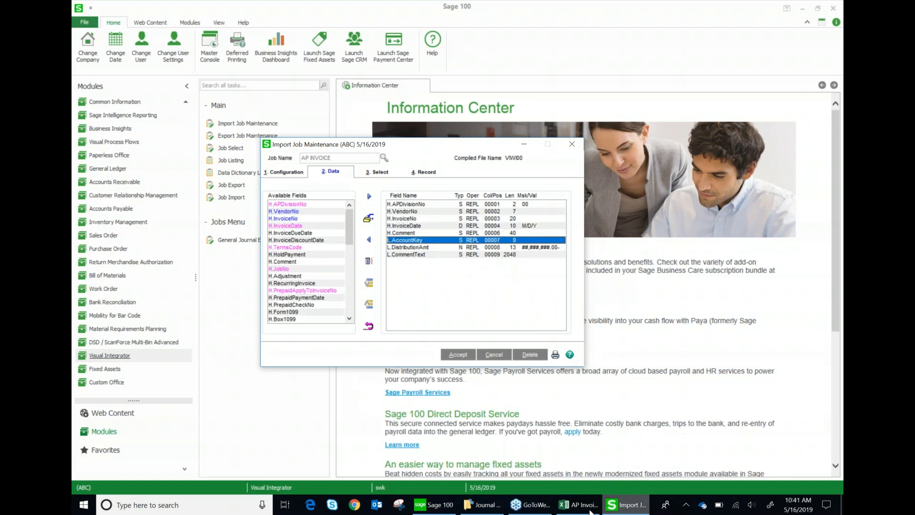
Switch back to the AP Invoice workbook in Excel and examine the INV AMT column, line amounts and invoice numbers.
{"action": "left_click", "coordinate": [589, 510]}
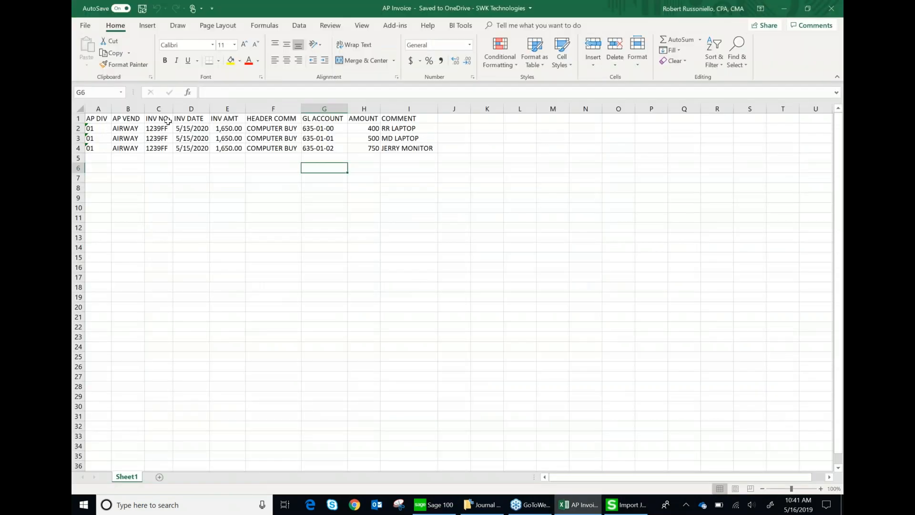
{"action": "left_click", "coordinate": [223, 107]}
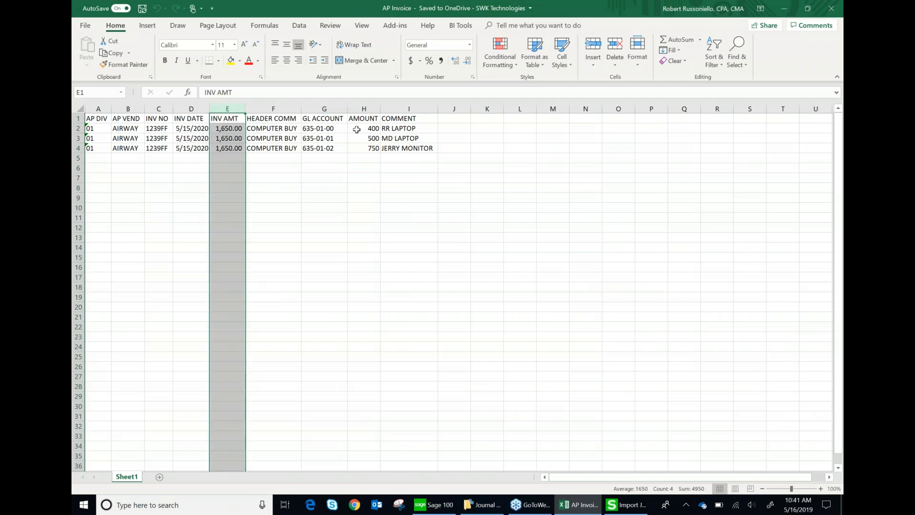
{"action": "left_click_drag", "start_coordinate": [356, 129], "coordinate": [357, 148]}
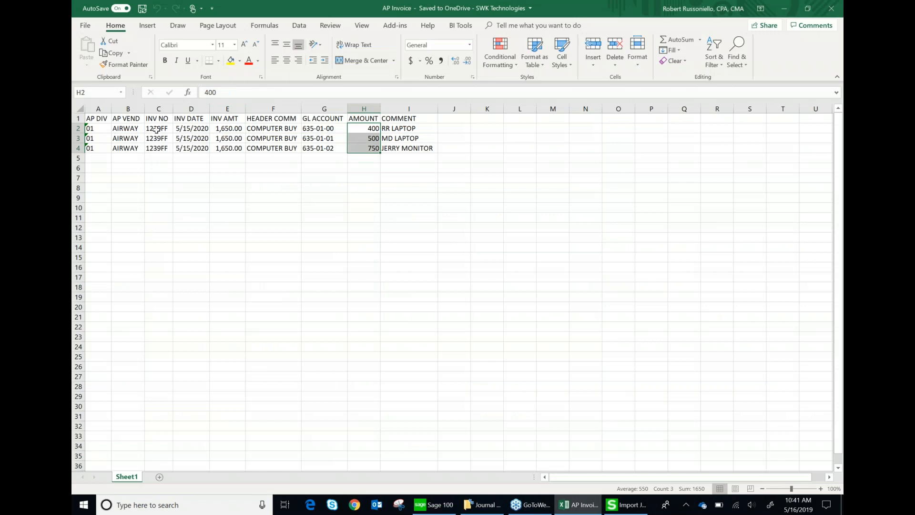
{"action": "left_click_drag", "start_coordinate": [156, 129], "coordinate": [158, 148]}
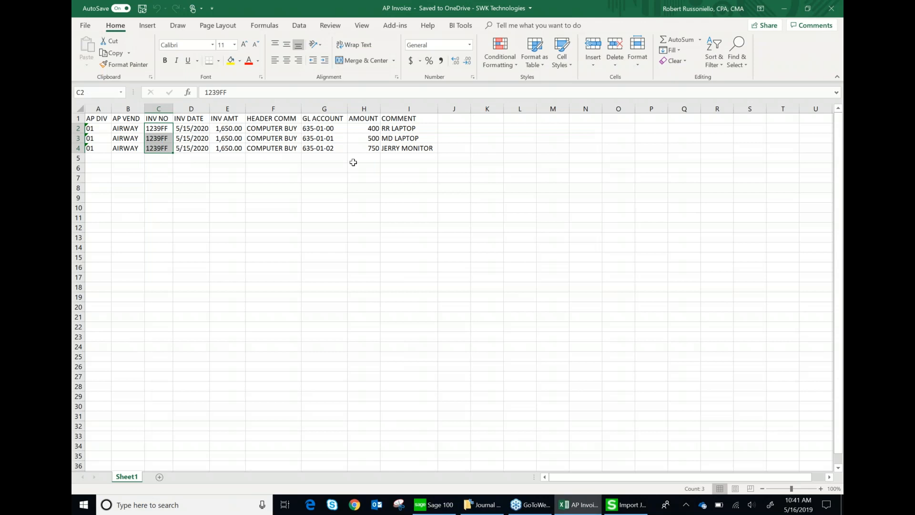
{"action": "left_click_drag", "start_coordinate": [363, 126], "coordinate": [363, 148]}
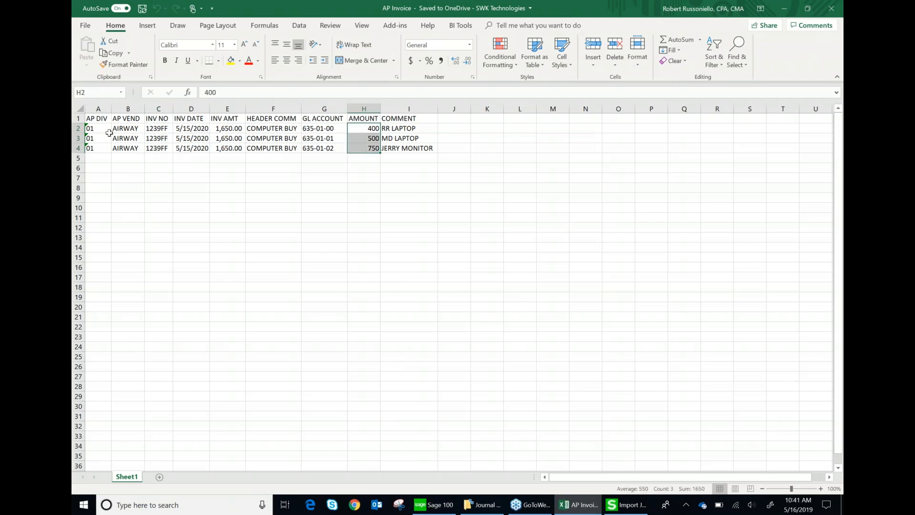
Examine the three invoice rows and their header fields, from AP DIV through HEADER COMM.
{"action": "left_click_drag", "start_coordinate": [93, 129], "coordinate": [396, 144]}
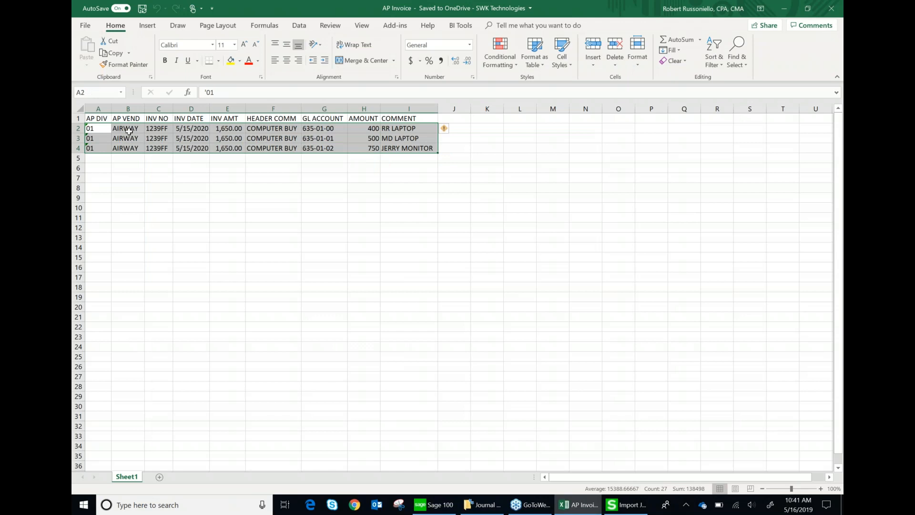
{"action": "left_click", "coordinate": [108, 129]}
{"action": "left_click", "coordinate": [137, 129]}
{"action": "left_click", "coordinate": [157, 129]}
{"action": "left_click", "coordinate": [181, 129]}
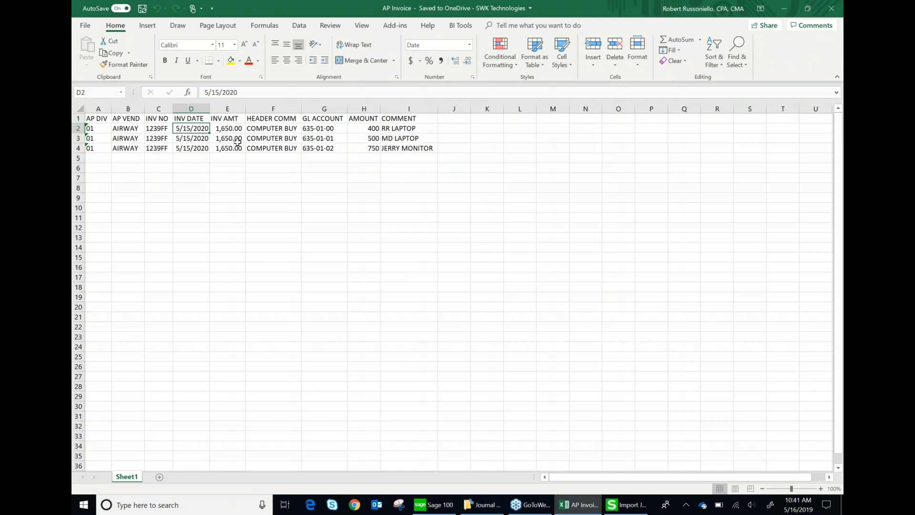
{"action": "left_click_drag", "start_coordinate": [262, 120], "coordinate": [108, 148]}
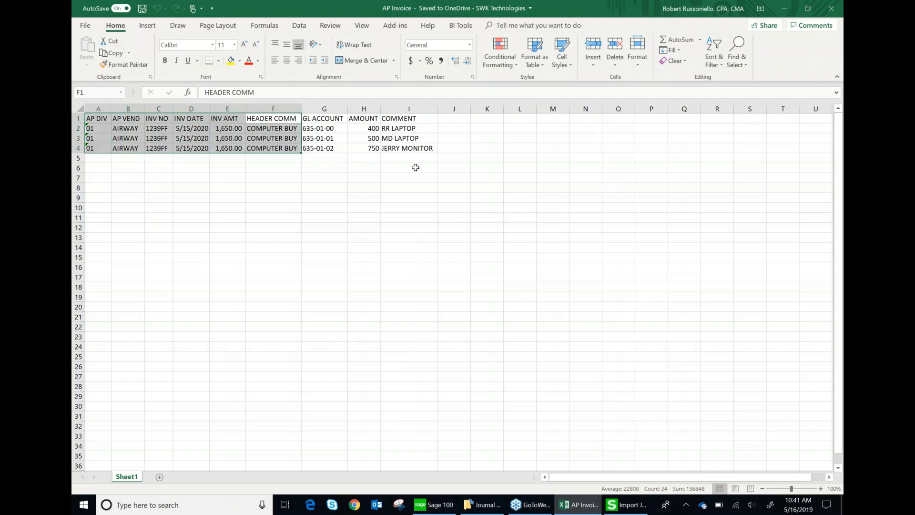
Examine the line fields GL ACCOUNT, AMOUNT and COMMENT for the three rows, and close the AP Invoice workbook.
{"action": "left_click_drag", "start_coordinate": [333, 119], "coordinate": [396, 145]}
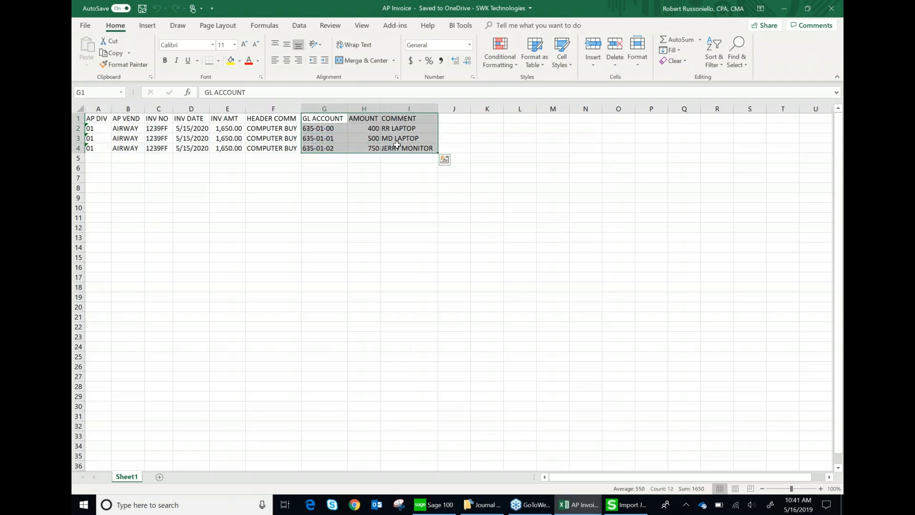
{"action": "left_click_drag", "start_coordinate": [317, 130], "coordinate": [402, 139]}
{"action": "left_click_drag", "start_coordinate": [328, 130], "coordinate": [398, 146]}
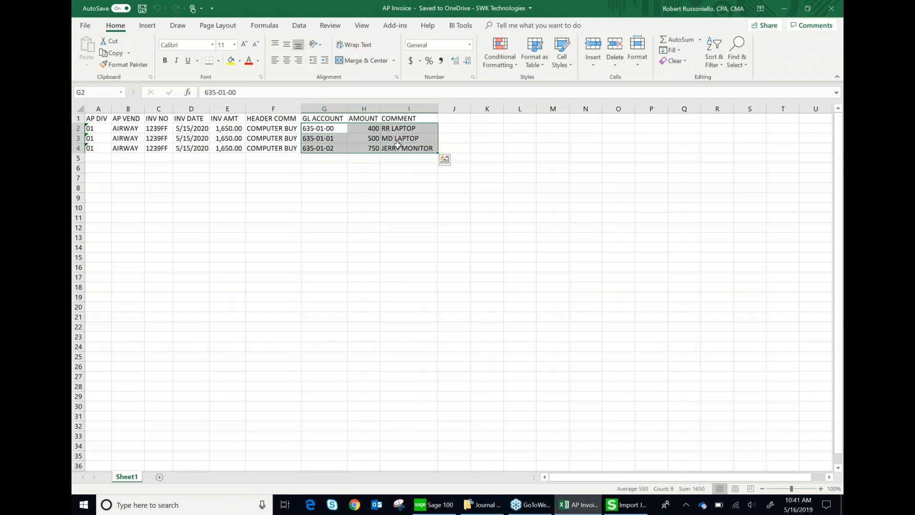
{"action": "left_click", "coordinate": [328, 176]}
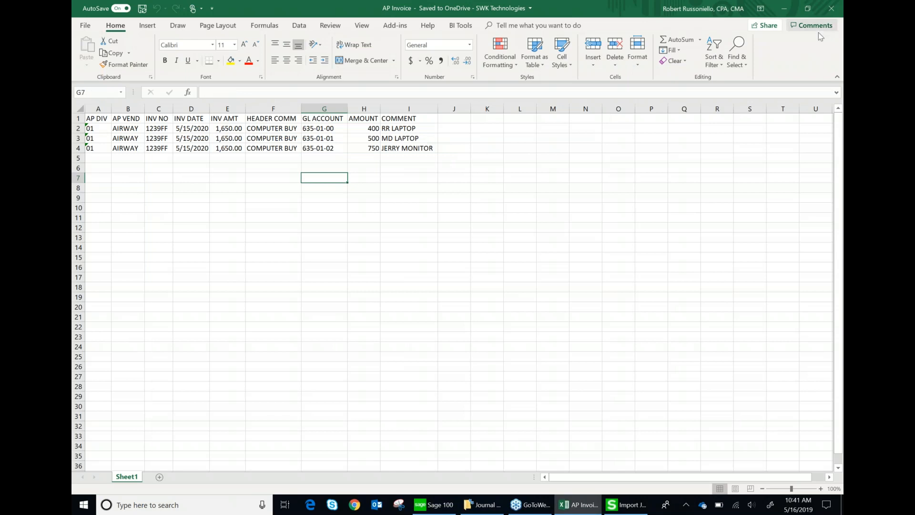
{"action": "left_click", "coordinate": [831, 8]}
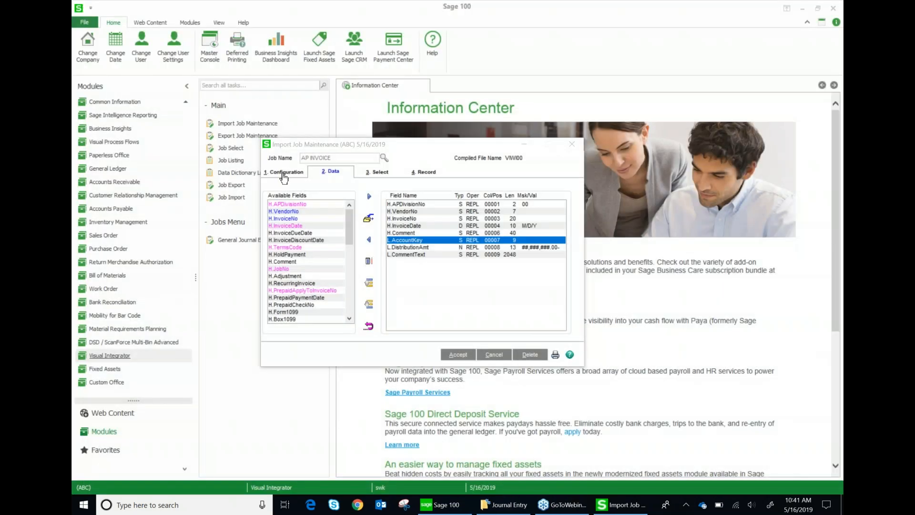
Return to the AP INVOICE job's configuration, accept the job, and choose to execute it.
{"action": "left_click", "coordinate": [284, 171]}
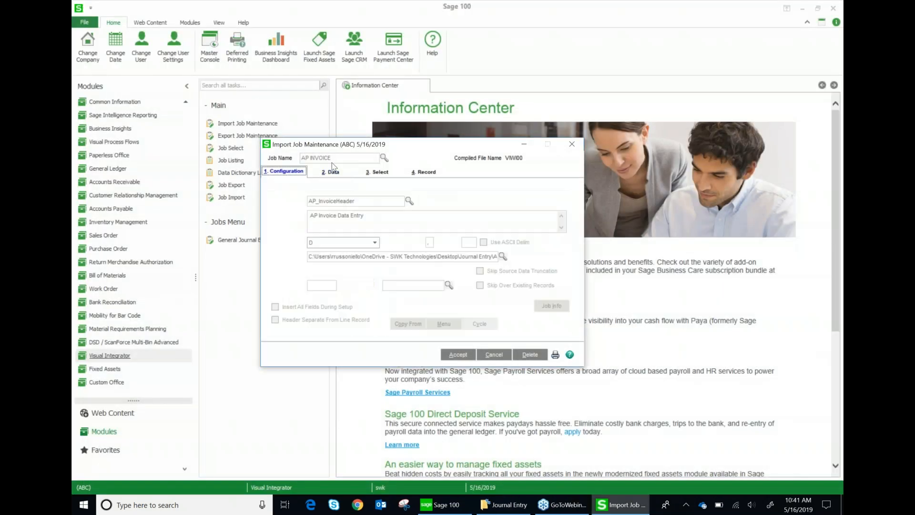
{"action": "left_click", "coordinate": [458, 354]}
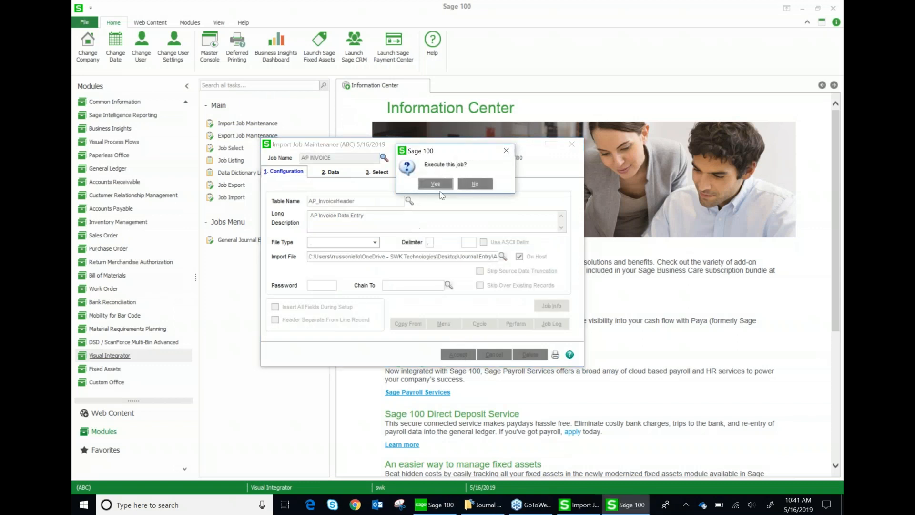
{"action": "left_click", "coordinate": [436, 184]}
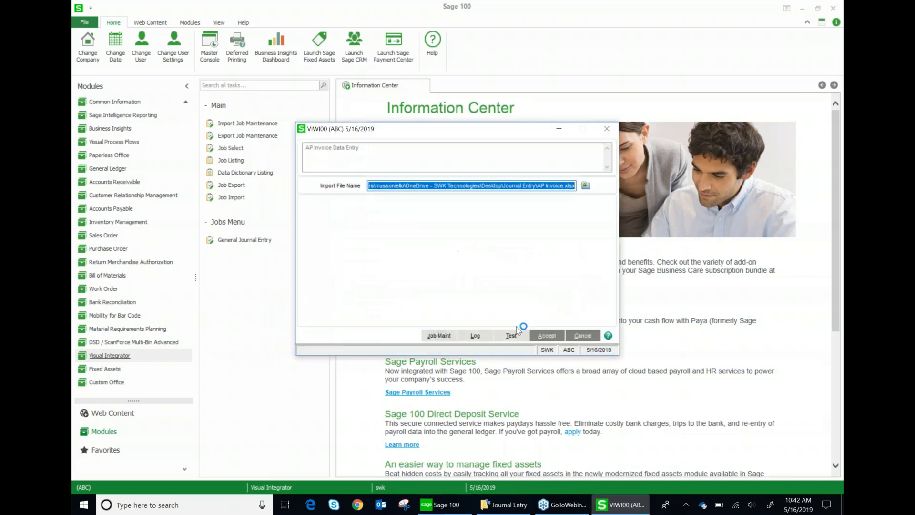
Test the AP Invoice Data Entry import on all records and move its window clear of the import summary.
{"action": "left_click", "coordinate": [516, 334]}
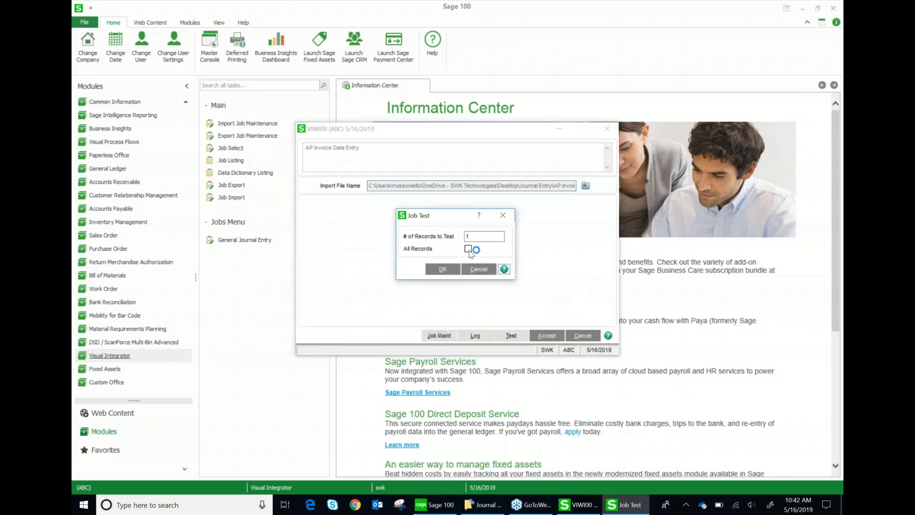
{"action": "left_click", "coordinate": [442, 269]}
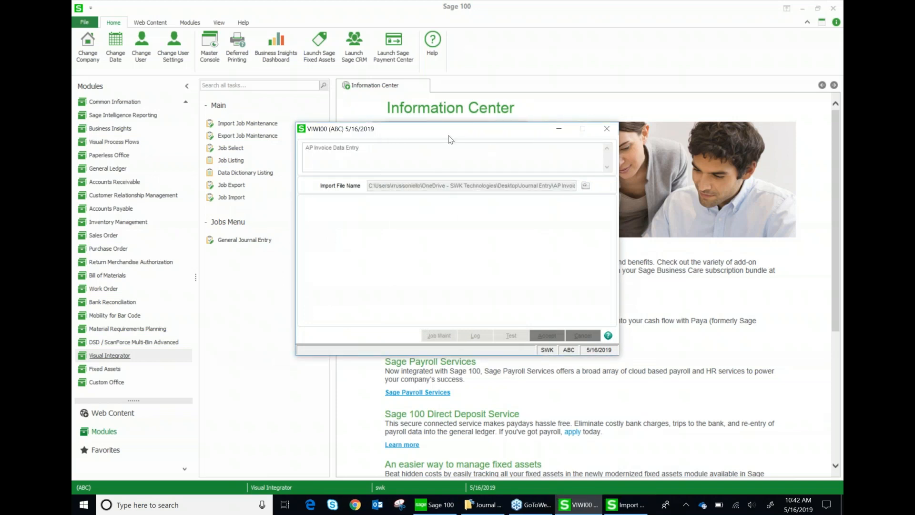
{"action": "left_click_drag", "start_coordinate": [449, 131], "coordinate": [433, 255]}
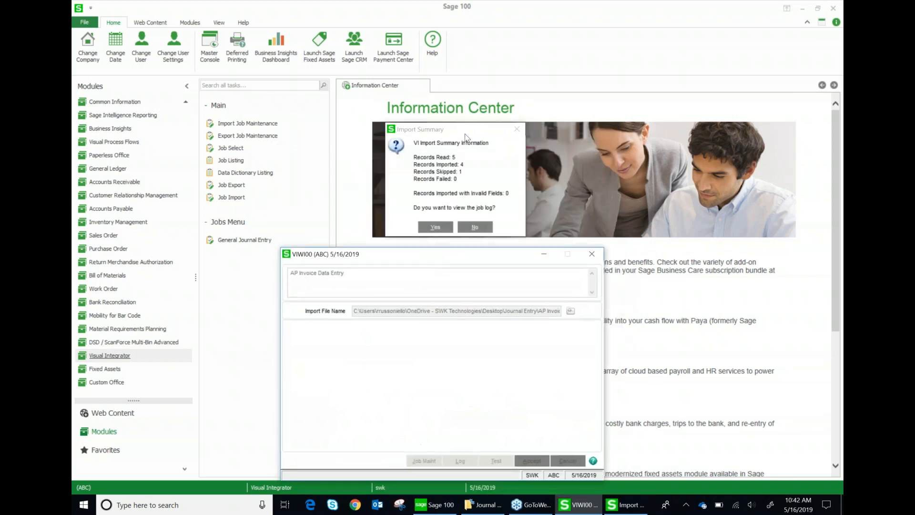
Review the test's import summary and failed-record count, check the skipped, header and line records in the job log, and close the log.
{"action": "left_click", "coordinate": [466, 136]}
{"action": "left_click_drag", "start_coordinate": [463, 173], "coordinate": [415, 182]}
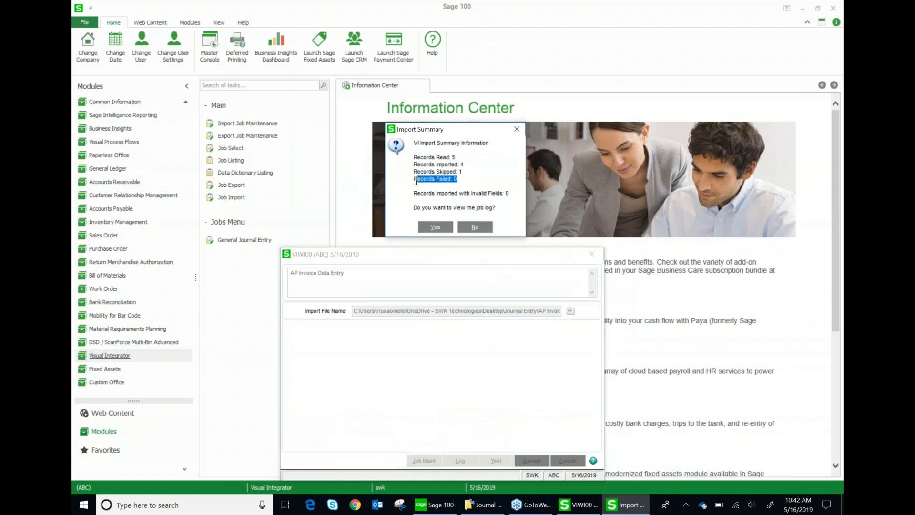
{"action": "left_click", "coordinate": [435, 227]}
{"action": "left_click", "coordinate": [490, 170]}
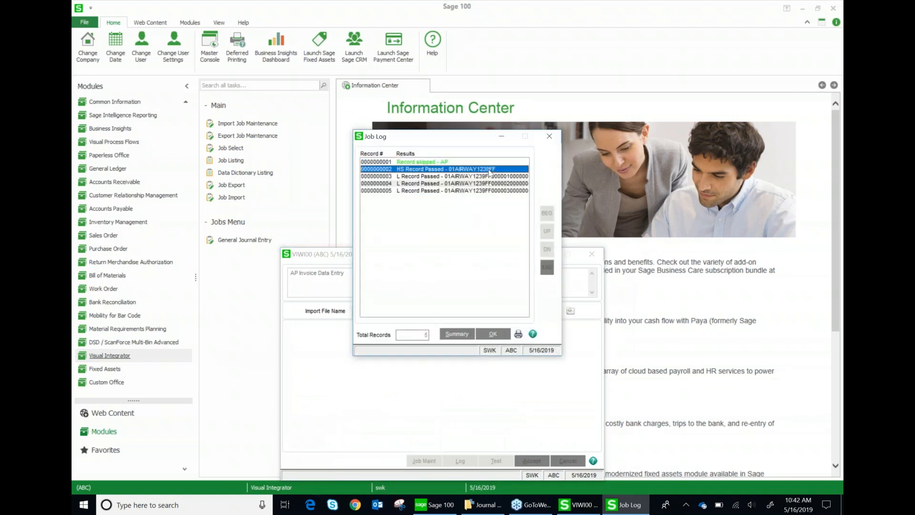
{"action": "left_click", "coordinate": [461, 178]}
{"action": "left_click", "coordinate": [461, 192]}
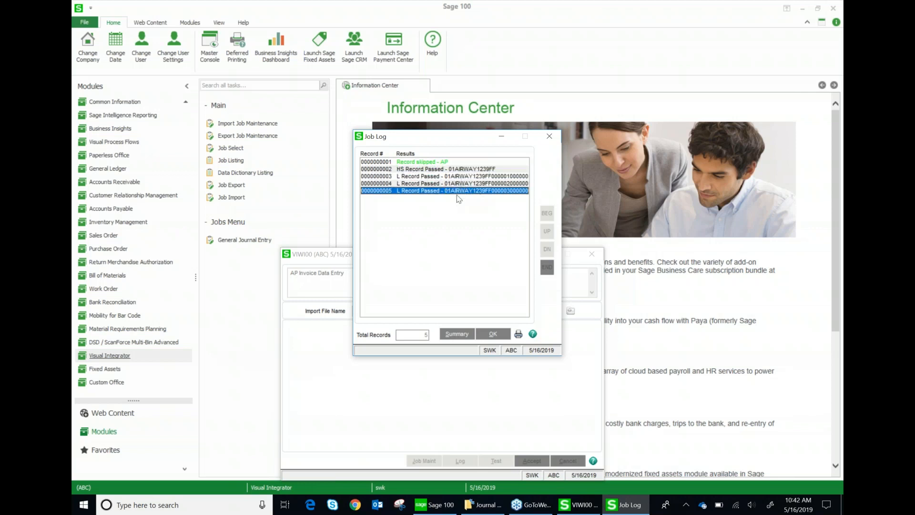
{"action": "left_click", "coordinate": [424, 169]}
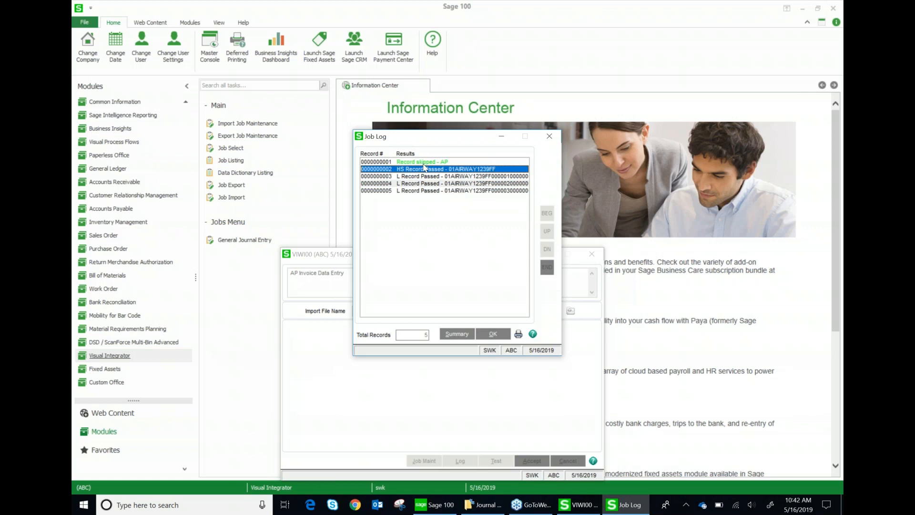
{"action": "left_click", "coordinate": [424, 163]}
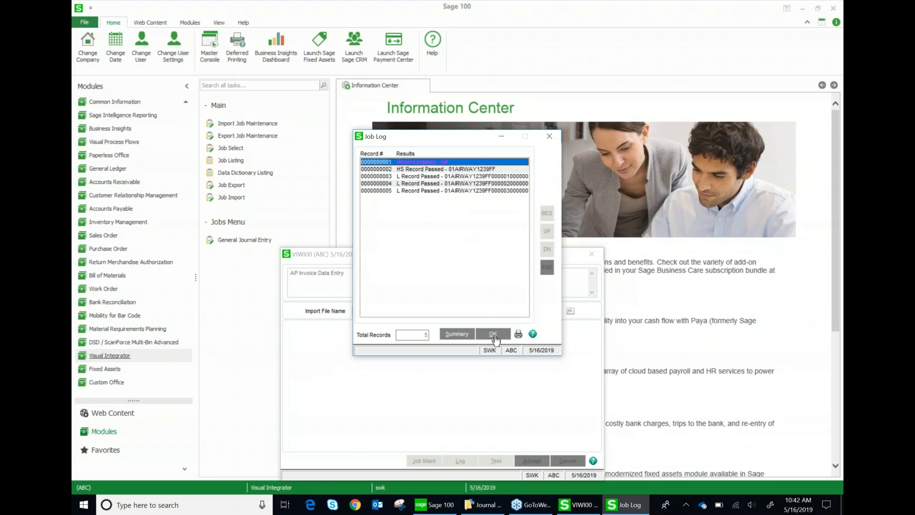
{"action": "left_click", "coordinate": [493, 333]}
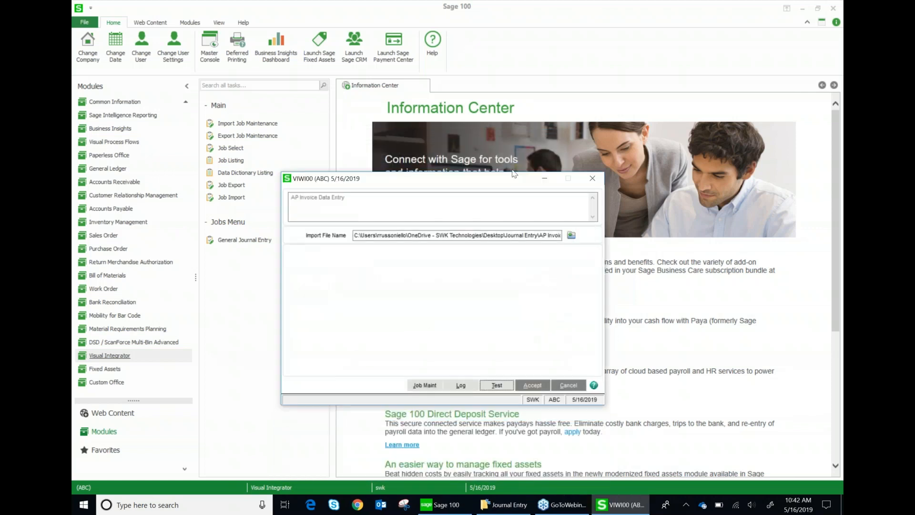
Run the actual AP Invoice Data Entry import and decline to view the job log.
{"action": "left_click", "coordinate": [532, 381]}
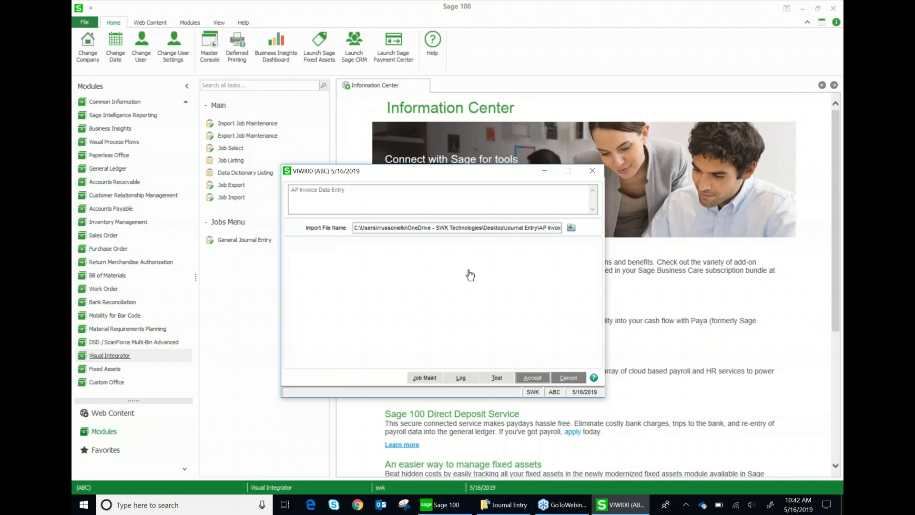
{"action": "left_click", "coordinate": [435, 184]}
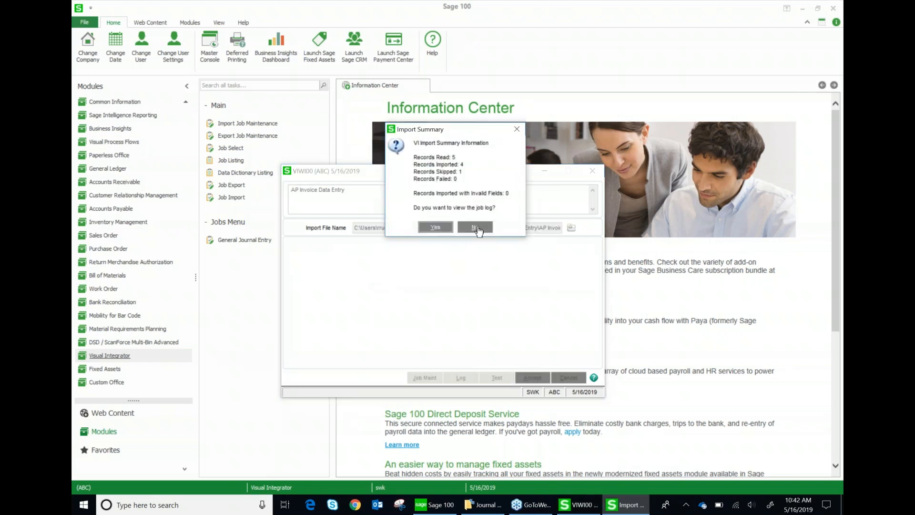
{"action": "left_click", "coordinate": [477, 228]}
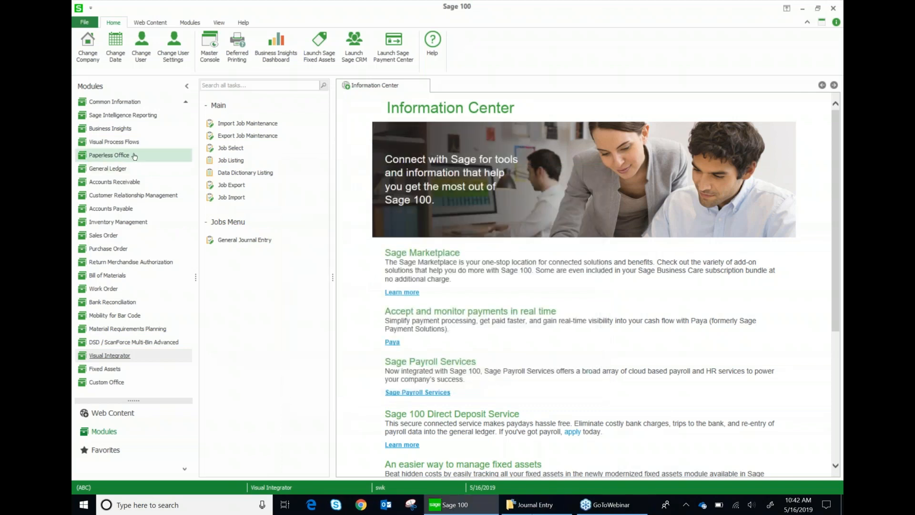
Open the imported Airway Property invoice in Accounts Payable Invoice Data Entry, dismiss the vendor memo, and check the header amount and comment.
{"action": "left_click", "coordinate": [137, 206]}
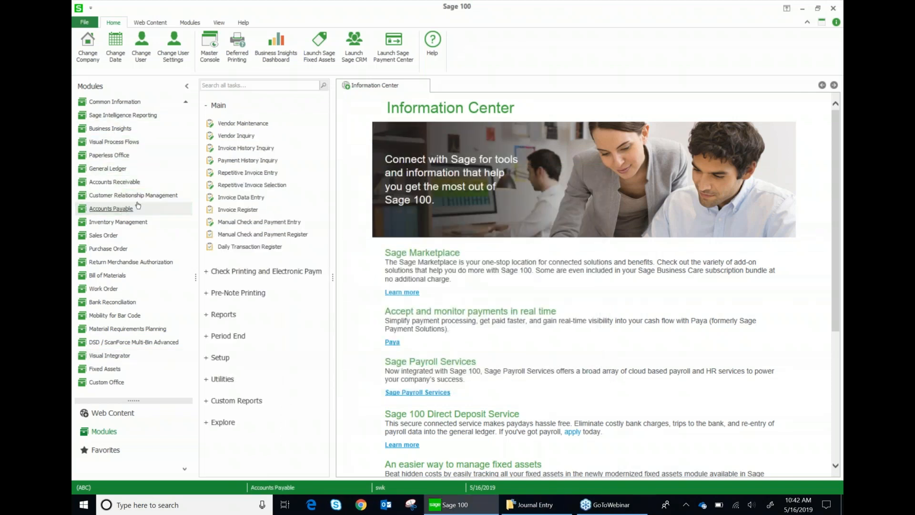
{"action": "left_click", "coordinate": [240, 197]}
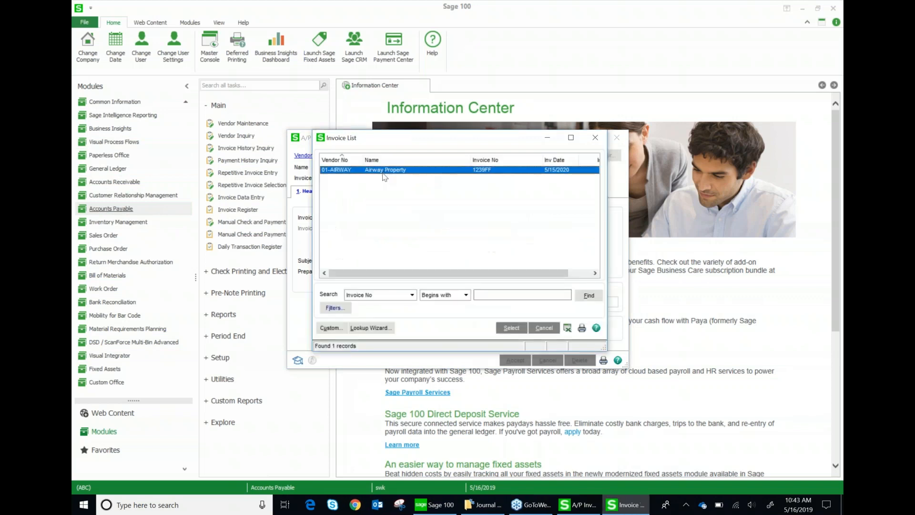
{"action": "double_click", "coordinate": [385, 171]}
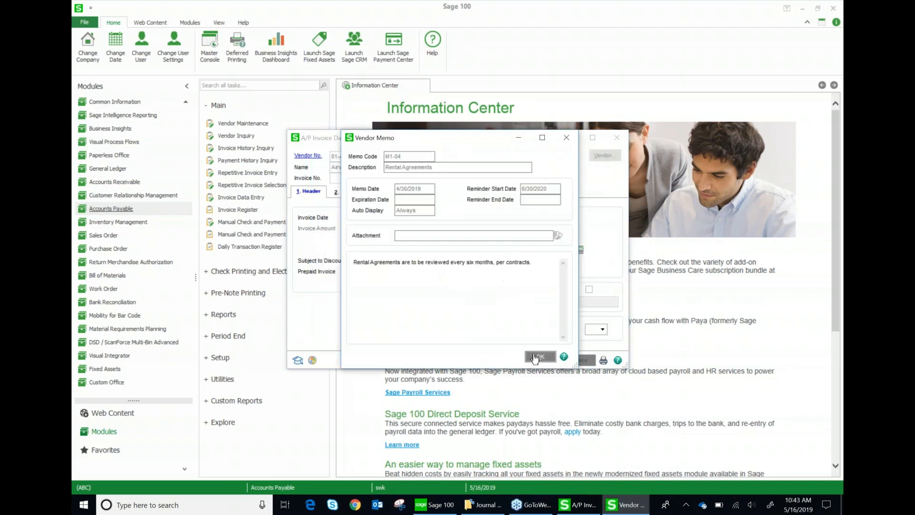
{"action": "left_click", "coordinate": [538, 357]}
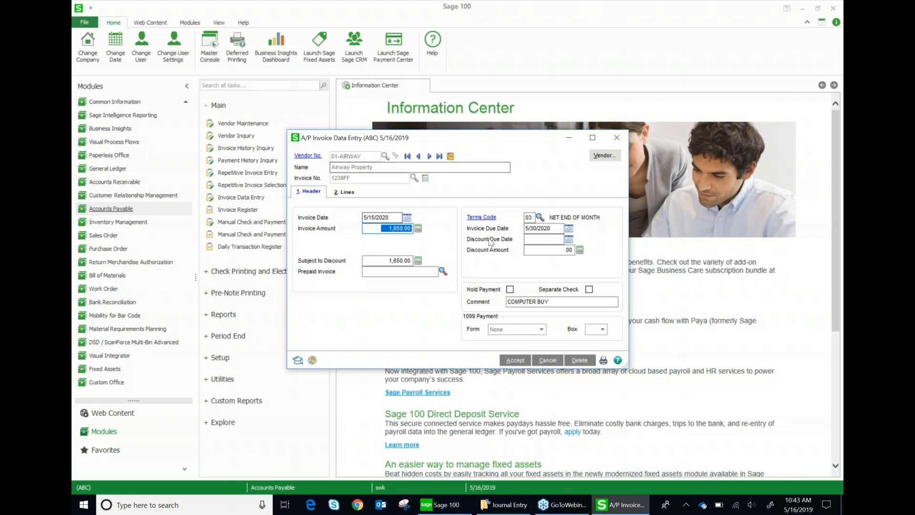
{"action": "left_click", "coordinate": [526, 298]}
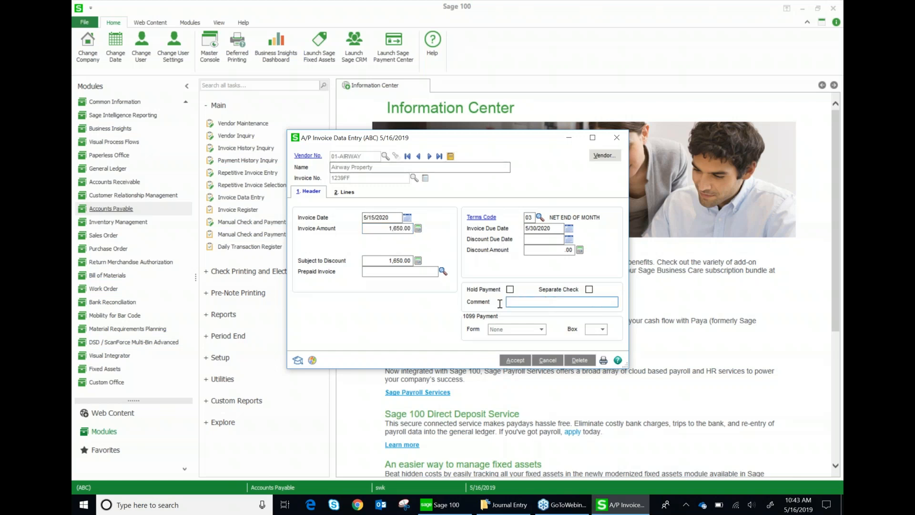
Examine the G/L accounts, amounts and comments on the invoice's three lines, and close Invoice Data Entry.
{"action": "left_click", "coordinate": [341, 192]}
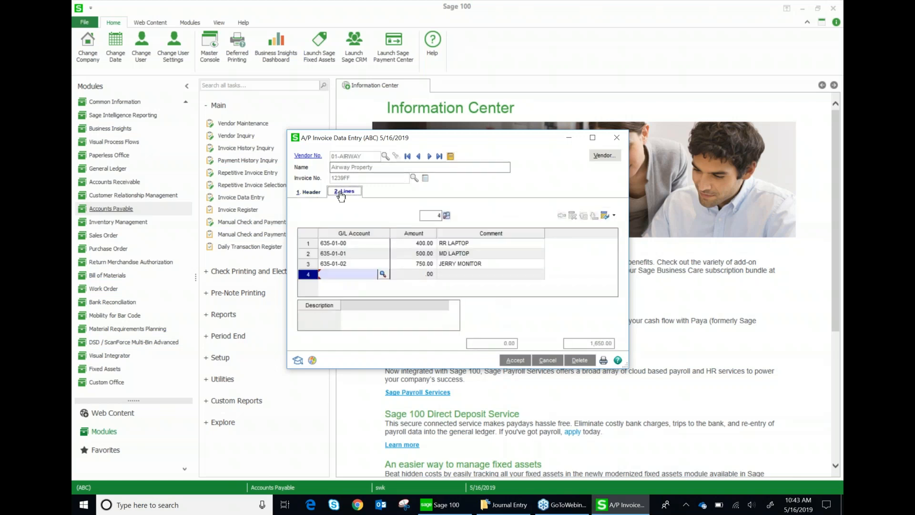
{"action": "left_click", "coordinate": [357, 243]}
{"action": "left_click", "coordinate": [357, 265]}
{"action": "left_click", "coordinate": [415, 244]}
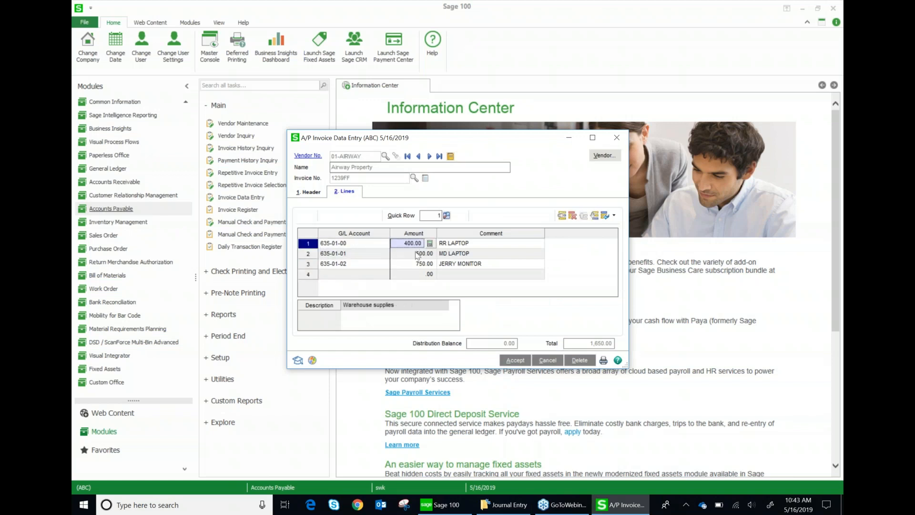
{"action": "left_click", "coordinate": [477, 246]}
{"action": "left_click", "coordinate": [478, 255]}
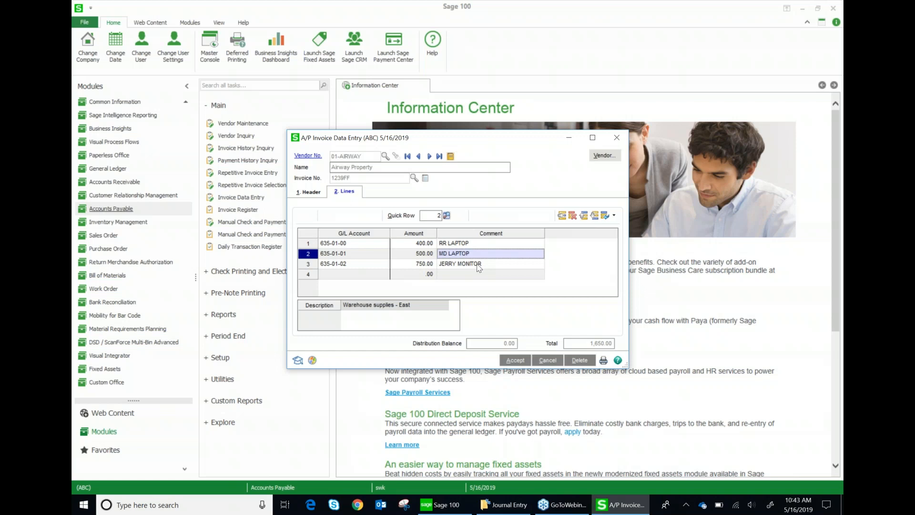
{"action": "left_click", "coordinate": [478, 266]}
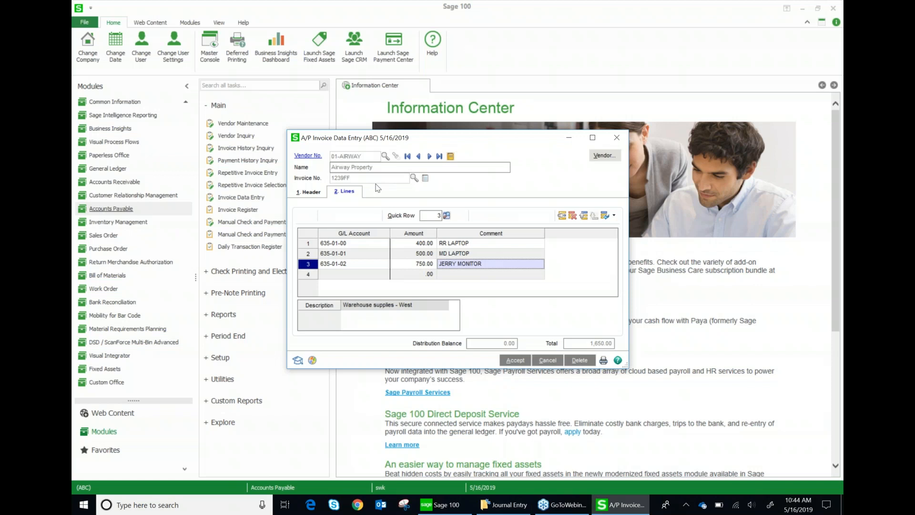
{"action": "left_click", "coordinate": [422, 244]}
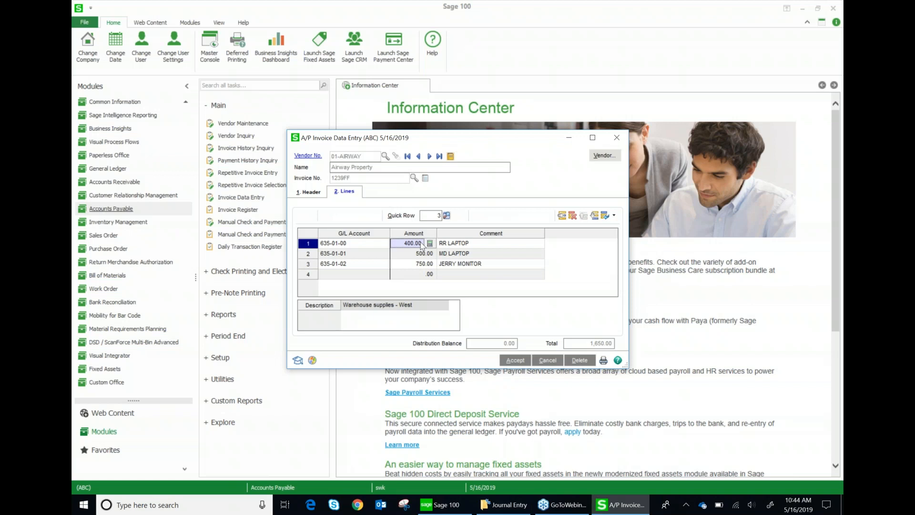
{"action": "left_click", "coordinate": [414, 265]}
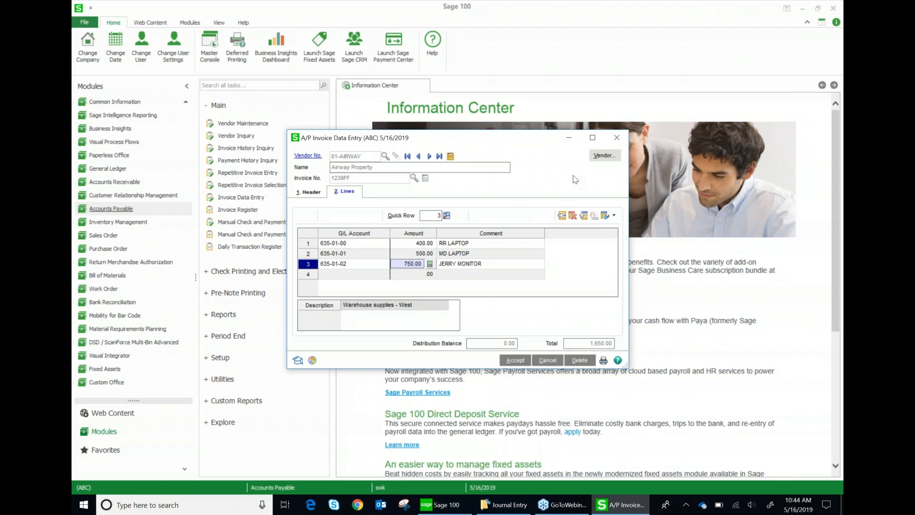
{"action": "left_click", "coordinate": [616, 140]}
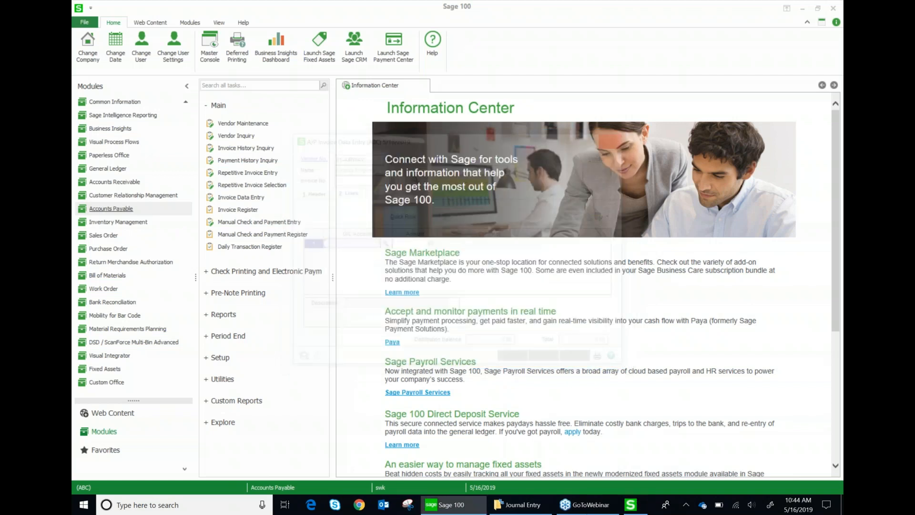
Open the AP INVOICE job in Visual Integrator's Import Job Maintenance, view its Perform Maintenance settings, and close the job without changes.
{"action": "left_click", "coordinate": [119, 356]}
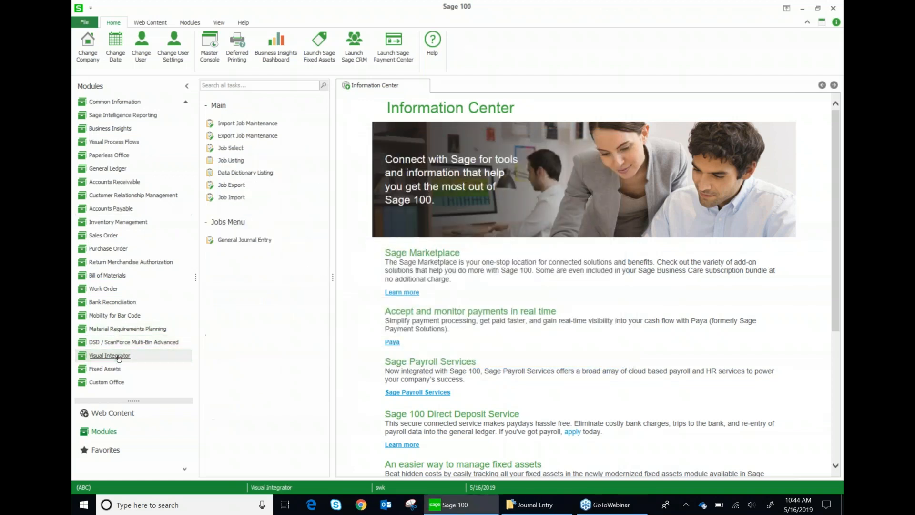
{"action": "left_click", "coordinate": [239, 125]}
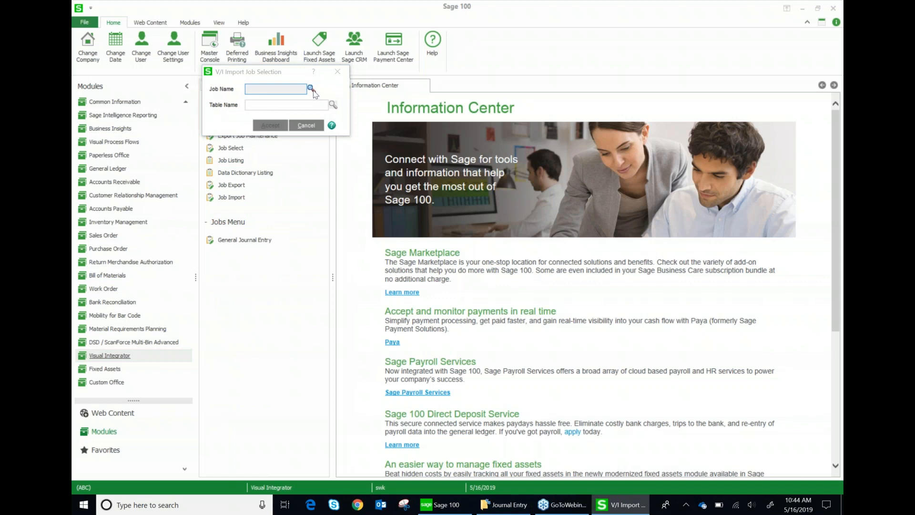
{"action": "left_click", "coordinate": [311, 90]}
{"action": "double_click", "coordinate": [398, 201]}
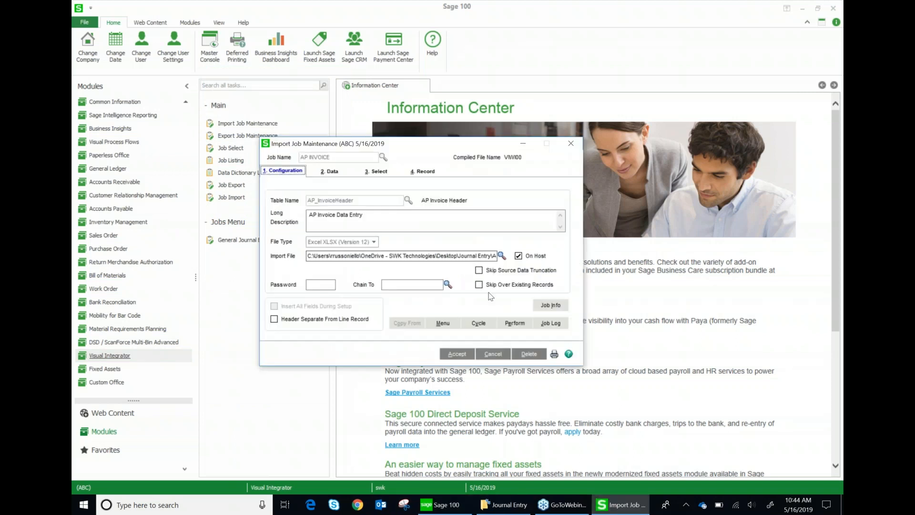
{"action": "left_click", "coordinate": [514, 323]}
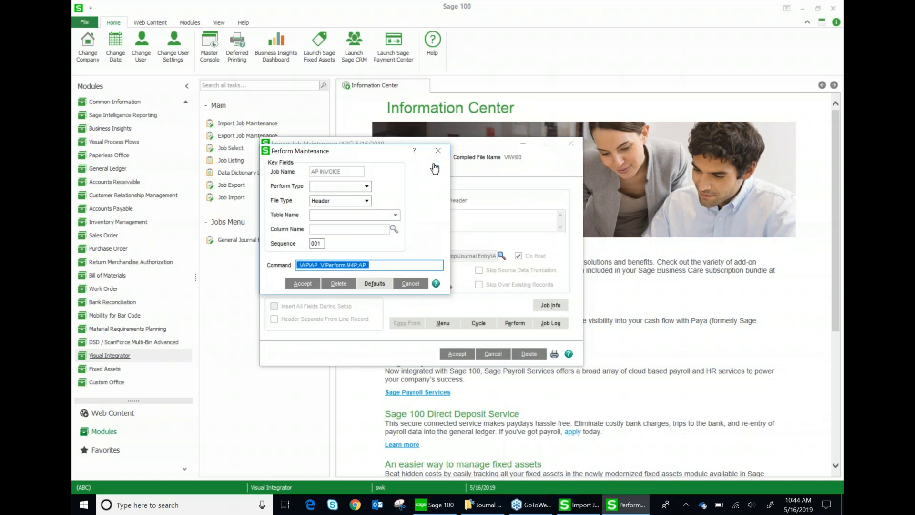
{"action": "left_click", "coordinate": [438, 151]}
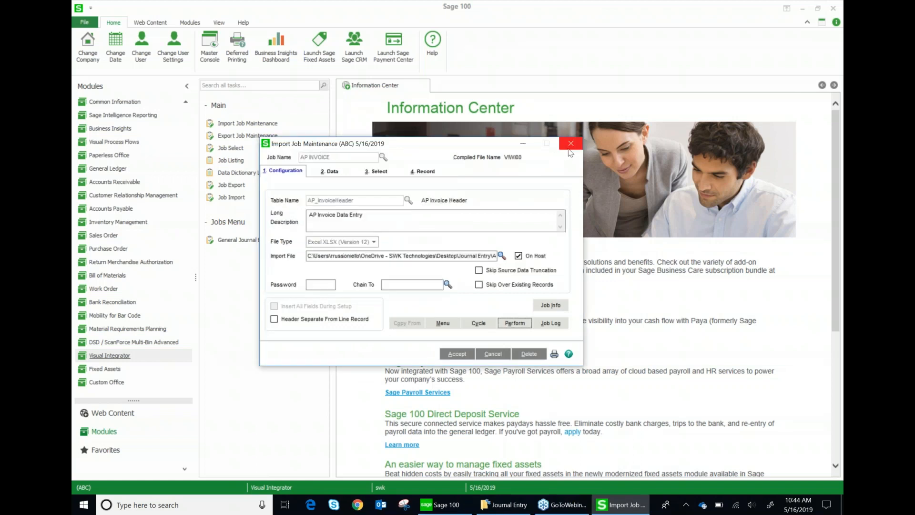
{"action": "left_click", "coordinate": [570, 143]}
Open the AP Invoice workbook from the Journal Entry folder, review its columns from AP DIV through COMMENT, and close it.
{"action": "left_click", "coordinate": [506, 504]}
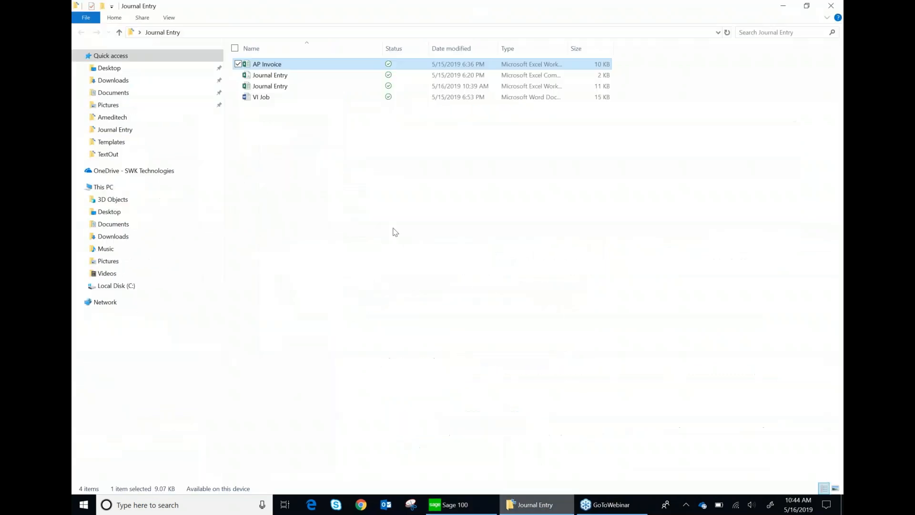
{"action": "double_click", "coordinate": [265, 66]}
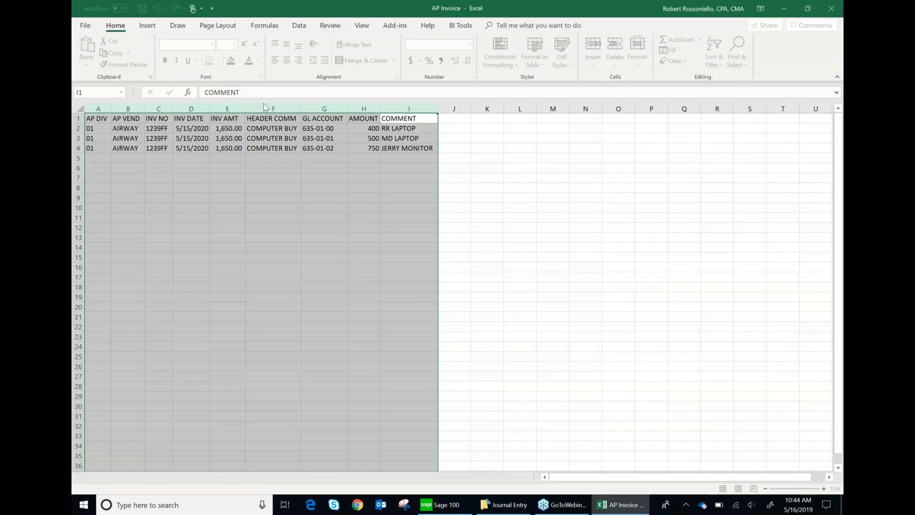
{"action": "left_click_drag", "start_coordinate": [96, 119], "coordinate": [405, 272]}
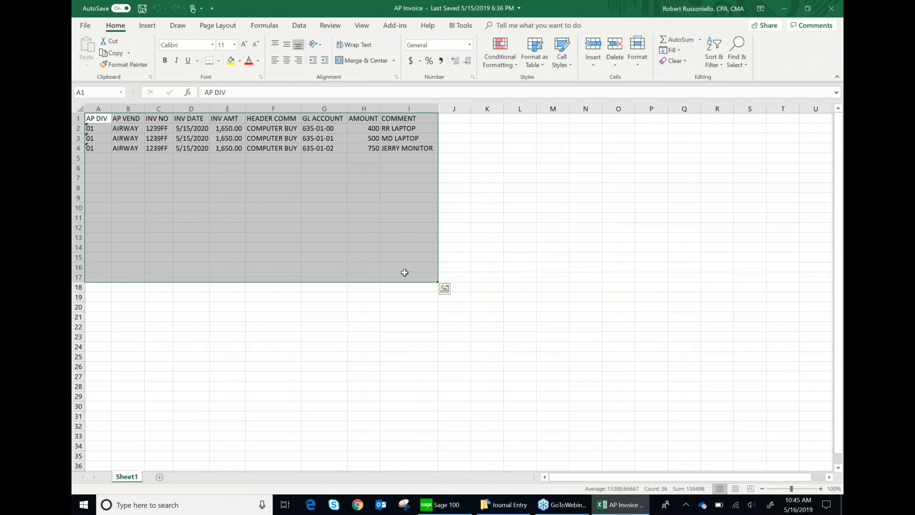
{"action": "left_click", "coordinate": [402, 186]}
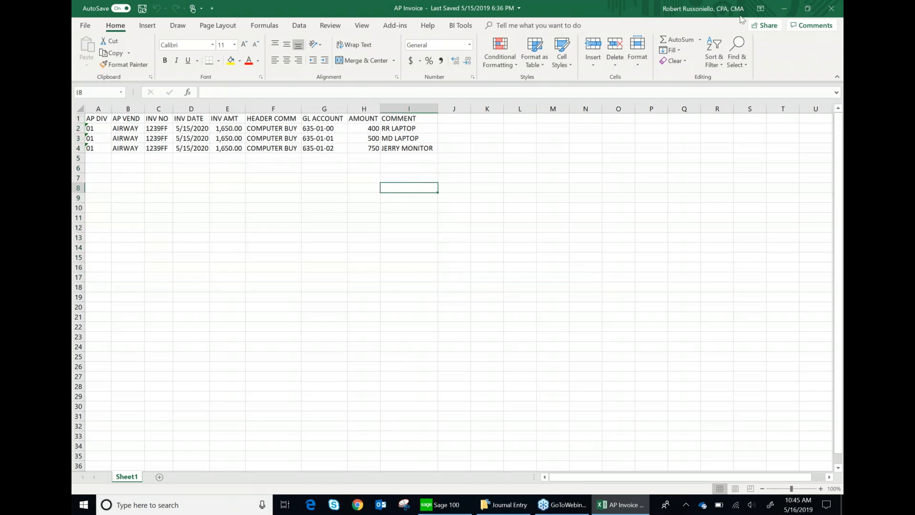
{"action": "left_click", "coordinate": [830, 8]}
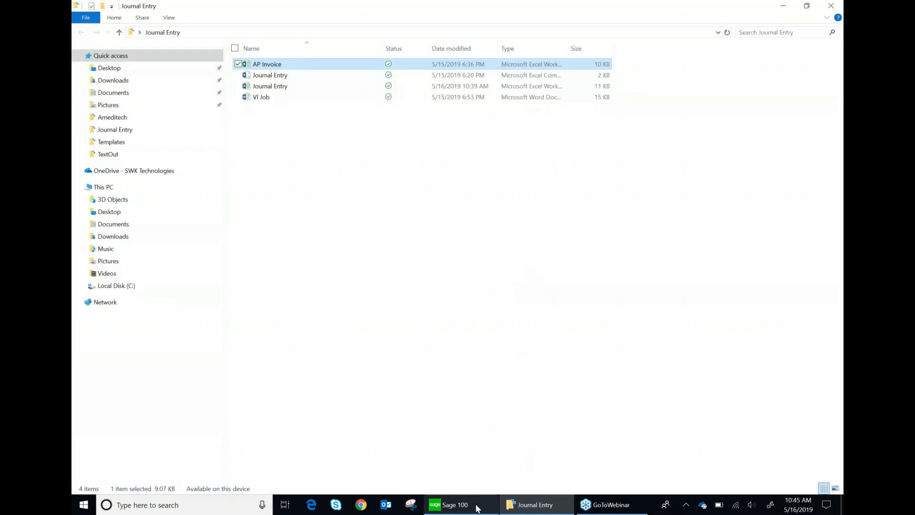
Switch to Sage 100, open the Task Scheduler in Library Master, and start a job named GL ENTRY.
{"action": "left_click", "coordinate": [477, 507]}
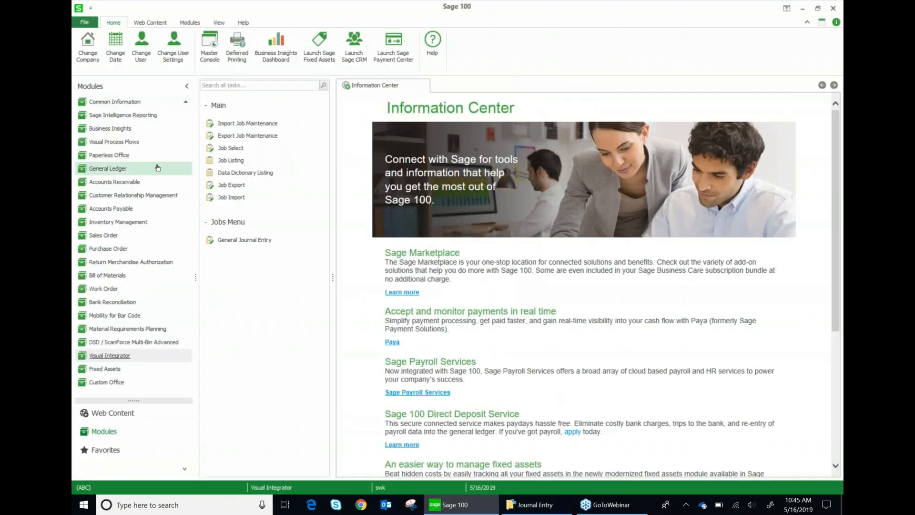
{"action": "left_click", "coordinate": [189, 104]}
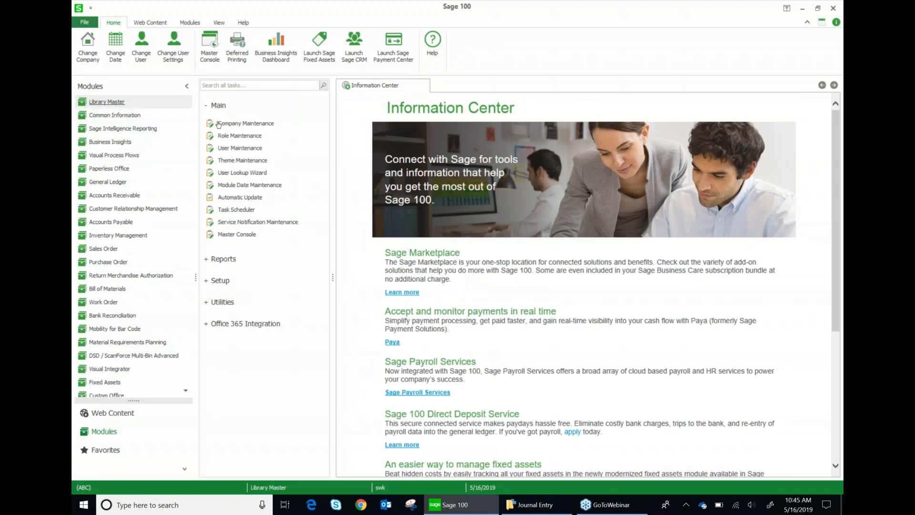
{"action": "left_click", "coordinate": [235, 210]}
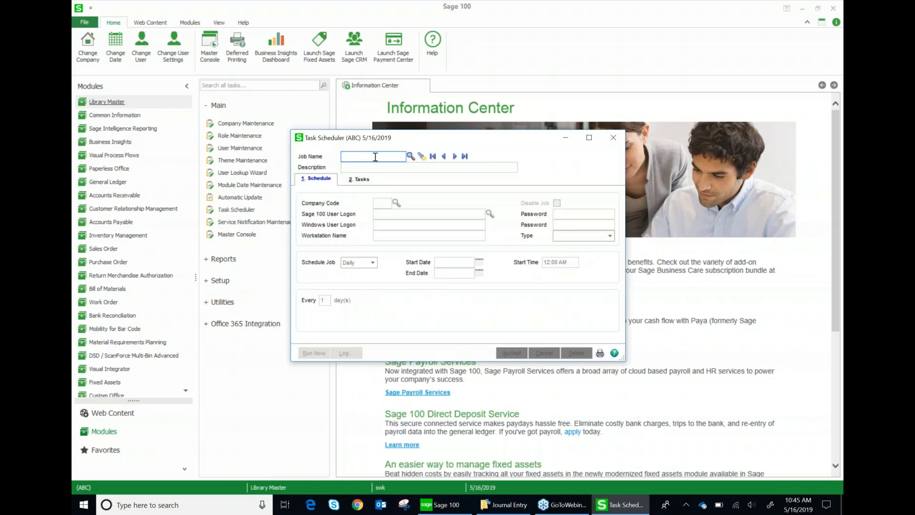
{"action": "type", "text": "GL ENTRY"}
{"action": "key", "text": "Tab"}
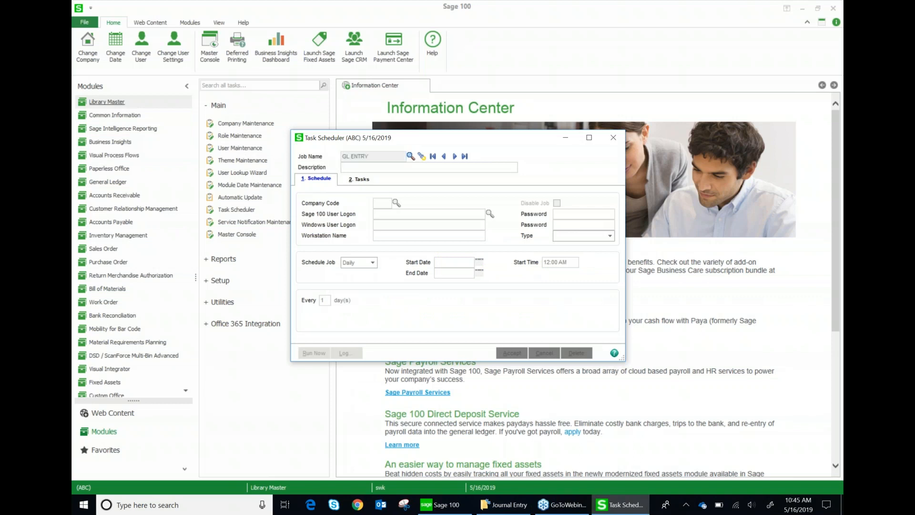
Create a scheduler job named GLENTRY with the description "gl entry" and set its type to Visual Integrator.
{"action": "key", "text": "Return"}
{"action": "type", "text": "GLENTRY"}
{"action": "key", "text": "Tab"}
{"action": "type", "text": "gl entry"}
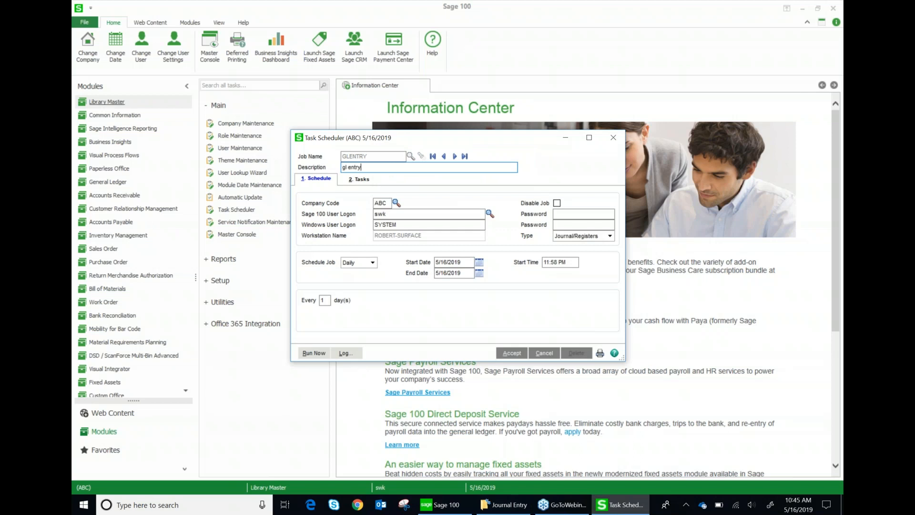
{"action": "key", "text": "Tab"}
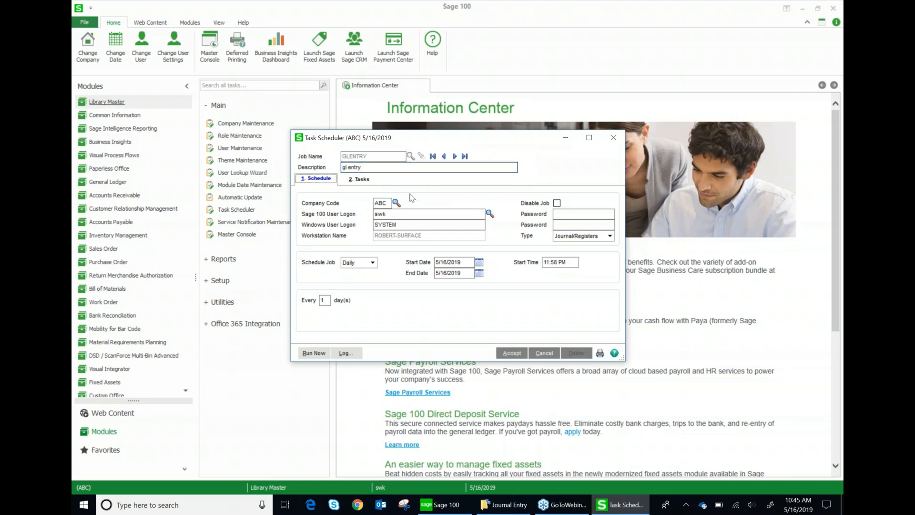
{"action": "left_click", "coordinate": [609, 236]}
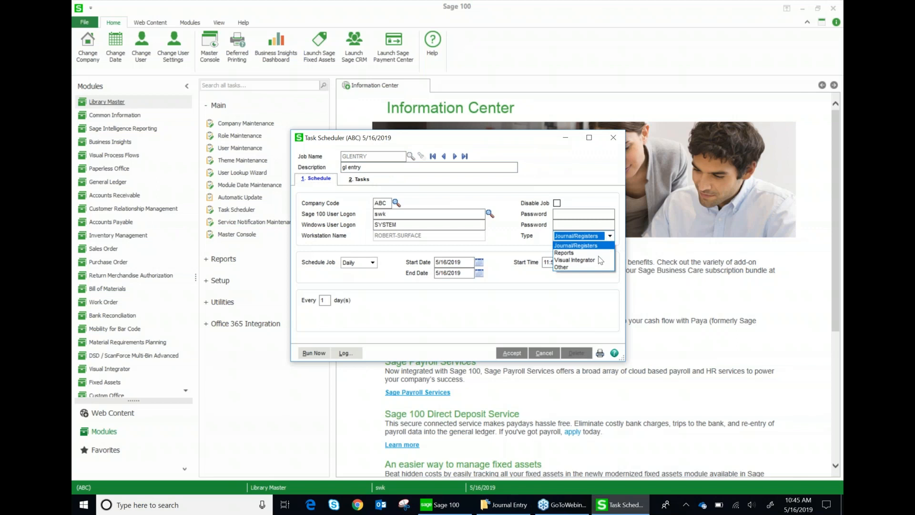
{"action": "left_click", "coordinate": [597, 260]}
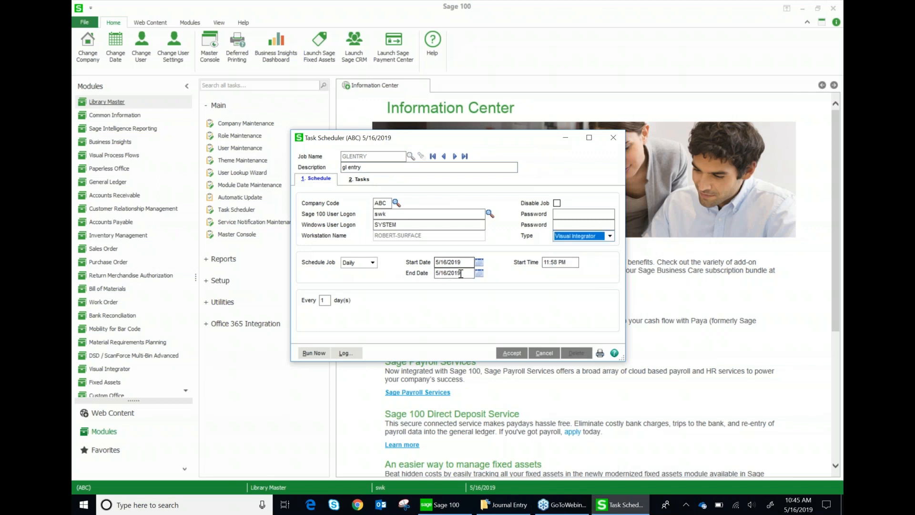
View the available Schedule Job frequencies and keep Daily.
{"action": "left_click", "coordinate": [373, 263]}
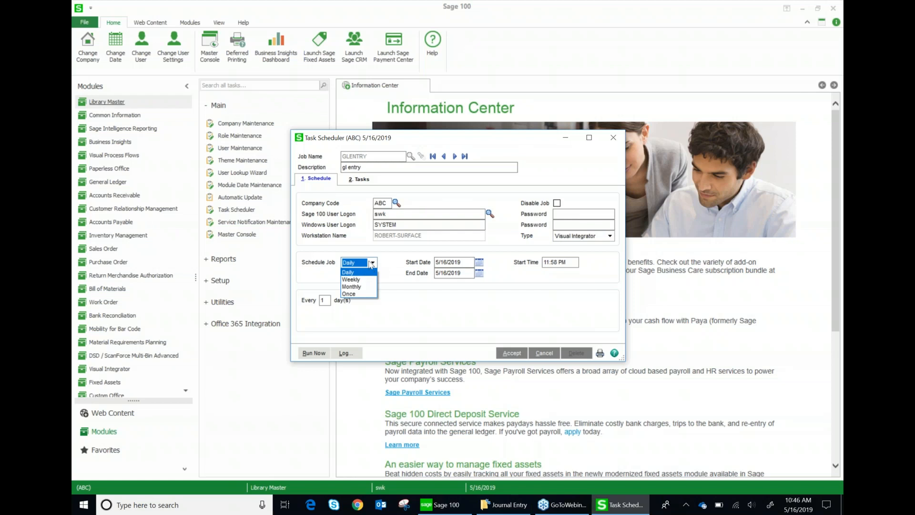
{"action": "left_click", "coordinate": [371, 264]}
{"action": "left_click", "coordinate": [372, 264]}
{"action": "left_click", "coordinate": [510, 245]}
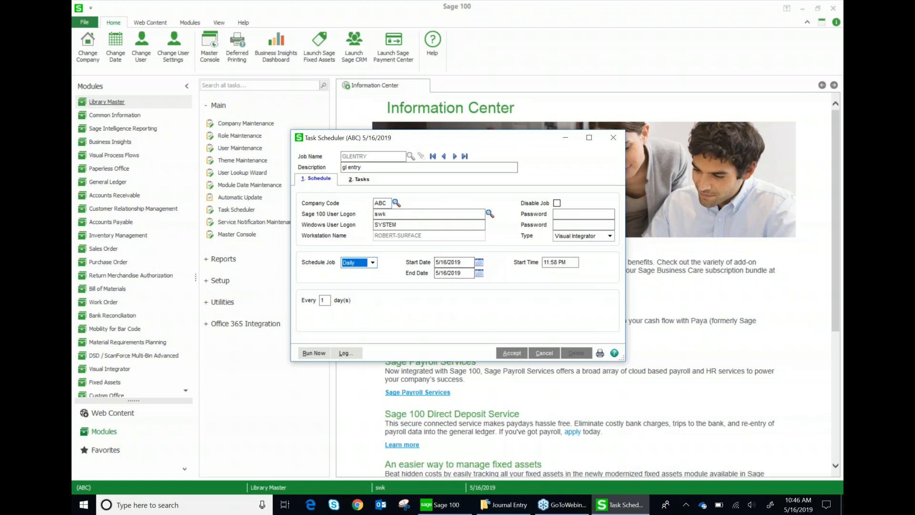
Add an Import task to the GLENTRY job that runs the GEN JOURNAL Visual Integrator job.
{"action": "left_click", "coordinate": [358, 180]}
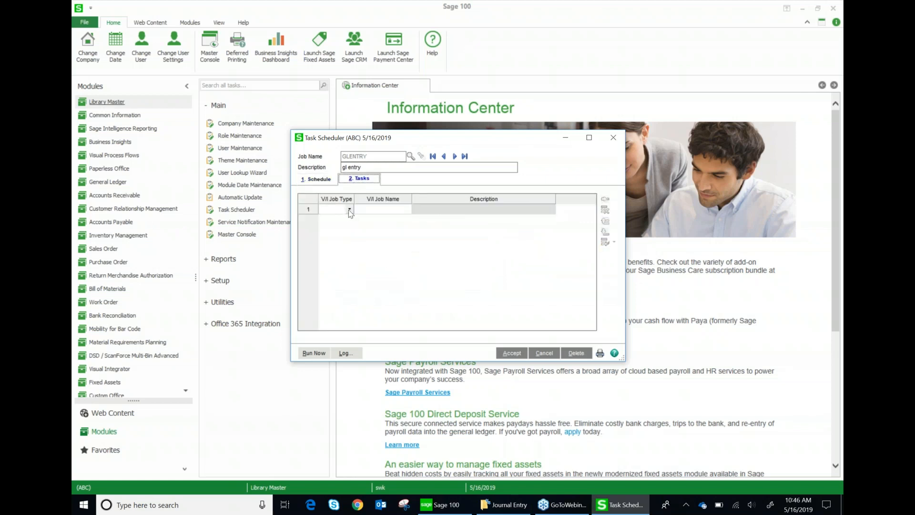
{"action": "left_click", "coordinate": [349, 209]}
{"action": "left_click", "coordinate": [341, 220]}
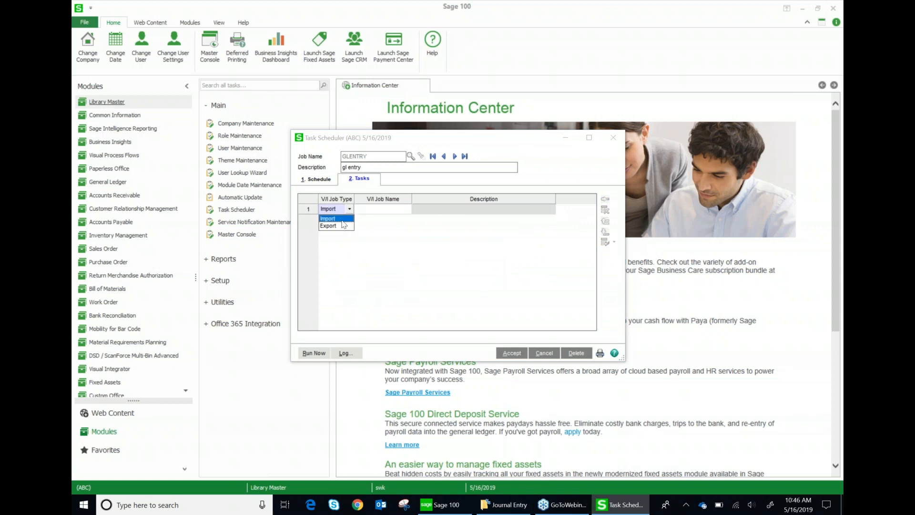
{"action": "left_click", "coordinate": [379, 212]}
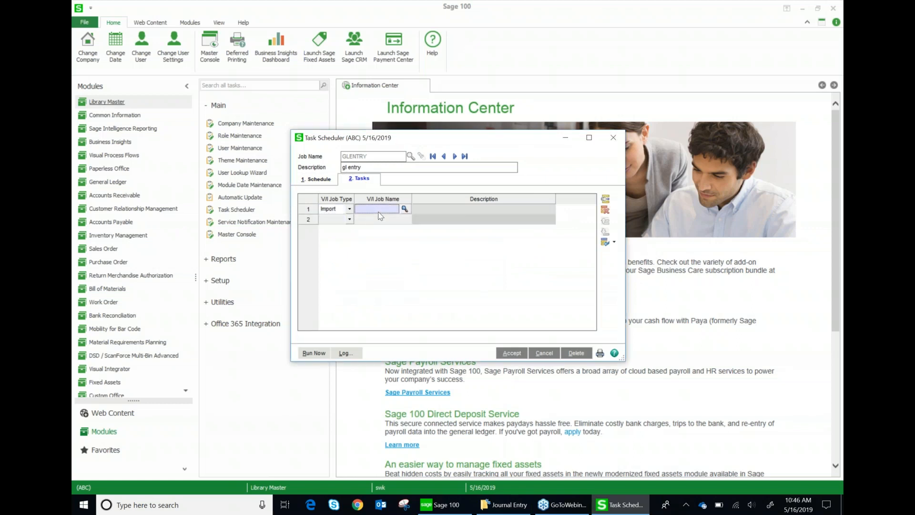
{"action": "left_click", "coordinate": [404, 208]}
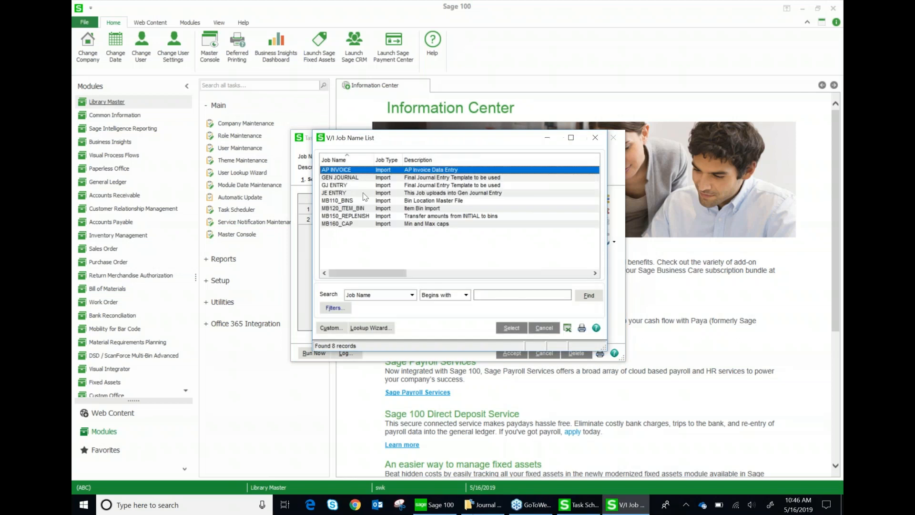
{"action": "left_click", "coordinate": [343, 178]}
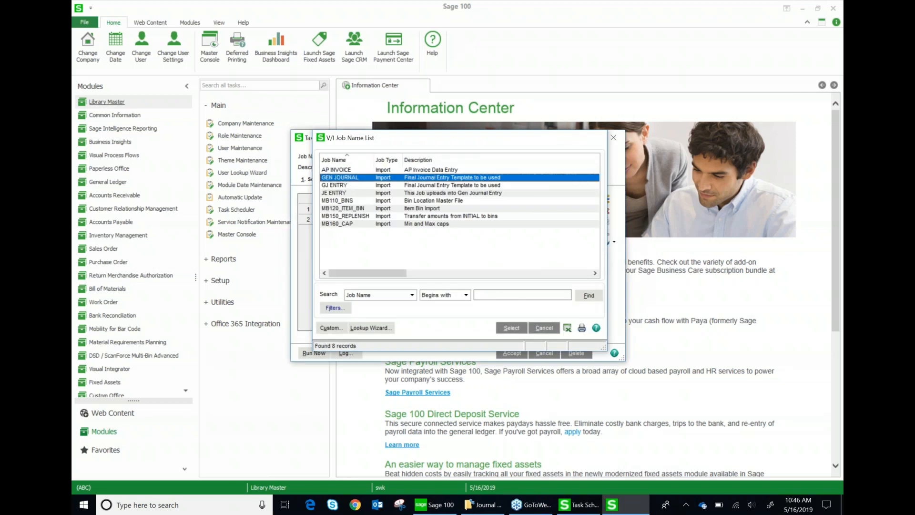
{"action": "double_click", "coordinate": [343, 178]}
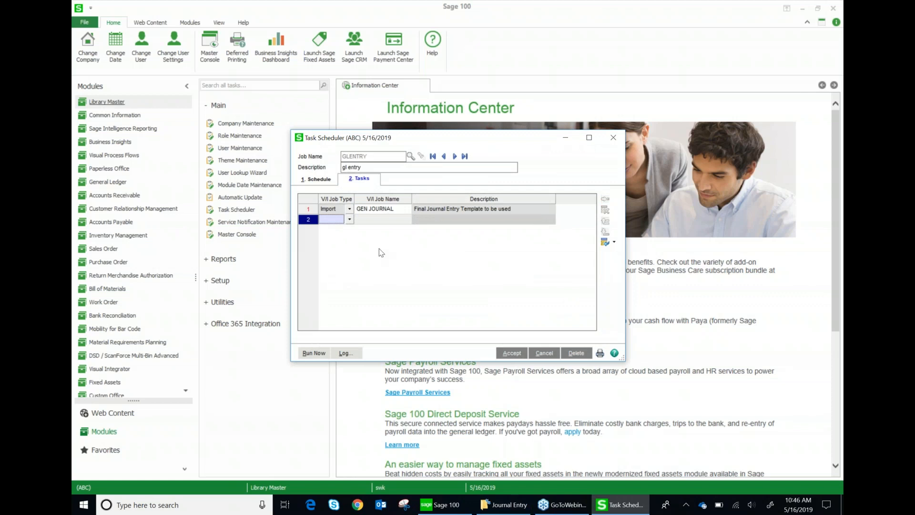
Return to the GLENTRY job's schedule settings and close the Task Scheduler.
{"action": "left_click", "coordinate": [316, 178]}
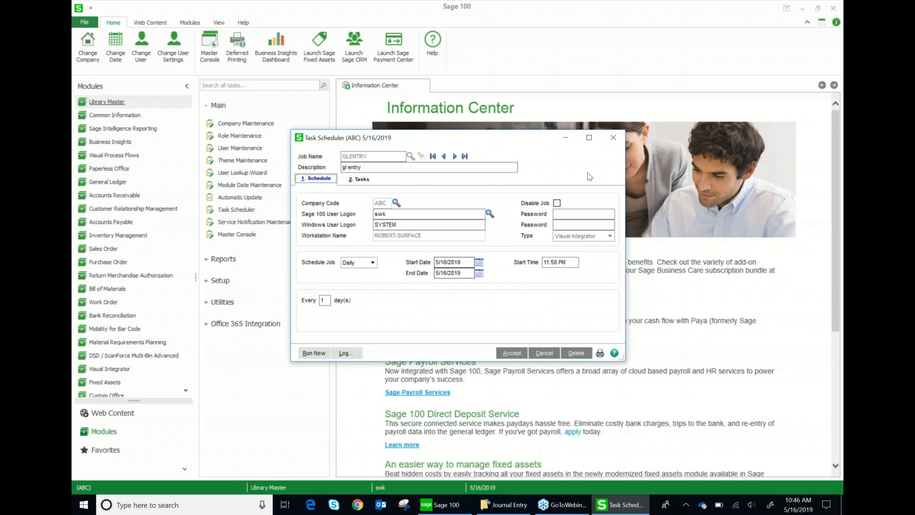
{"action": "left_click", "coordinate": [614, 138]}
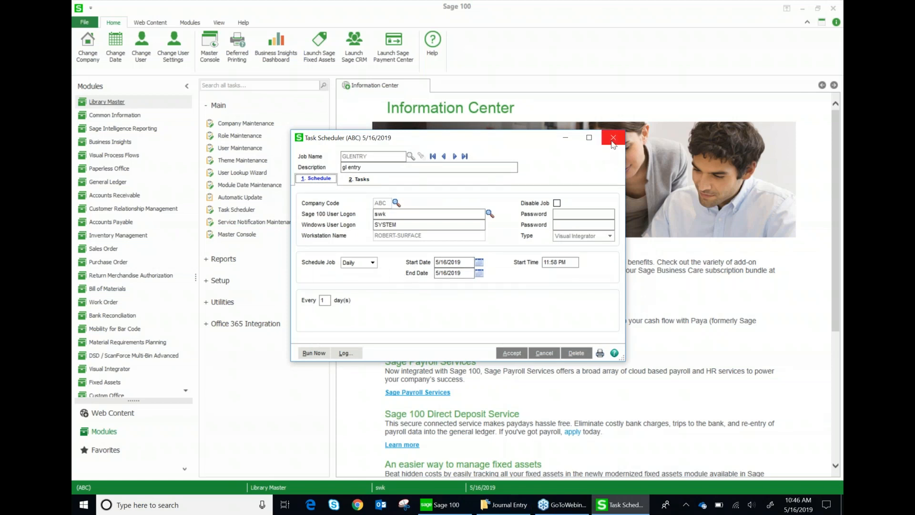
{"action": "left_click", "coordinate": [457, 184]}
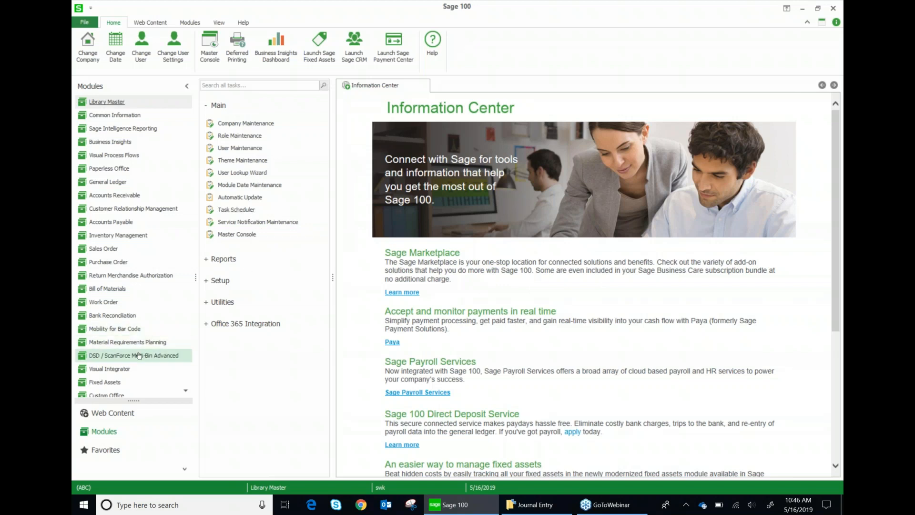
Open the GEN JOURNAL job in Visual Integrator's Import Job Maintenance, view its Menu Wizard, and close both without changes.
{"action": "left_click", "coordinate": [113, 368]}
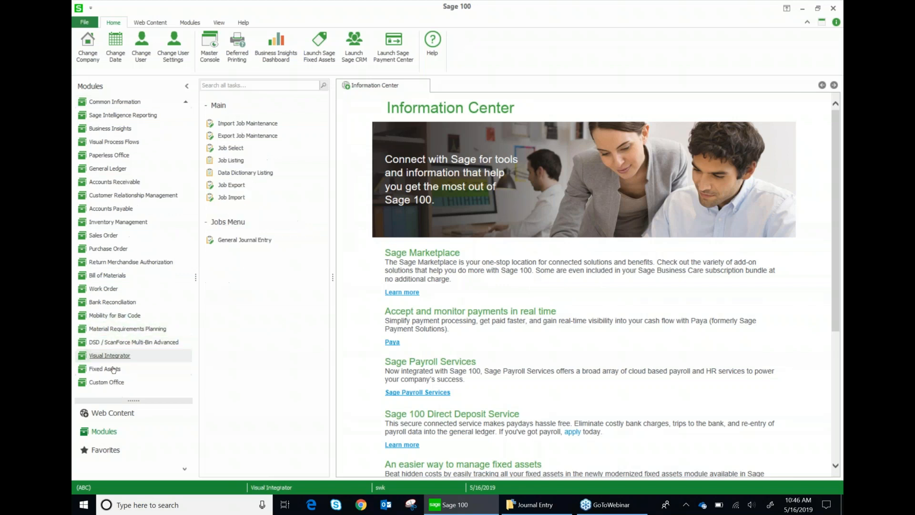
{"action": "left_click", "coordinate": [233, 124]}
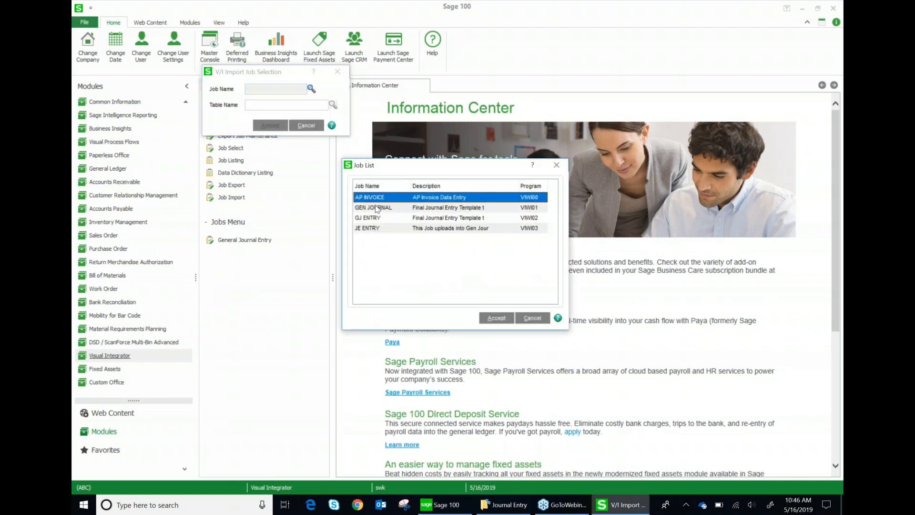
{"action": "left_click", "coordinate": [376, 210]}
{"action": "double_click", "coordinate": [376, 210]}
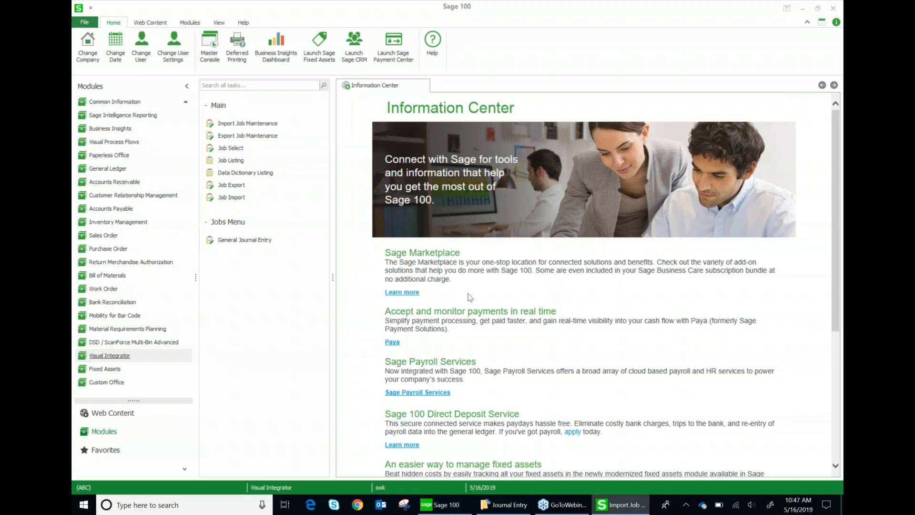
{"action": "left_click", "coordinate": [442, 323]}
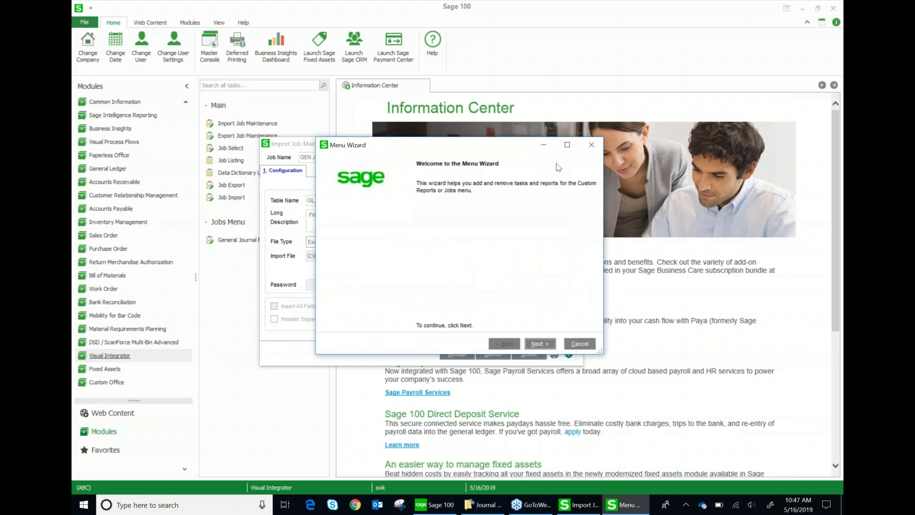
{"action": "left_click", "coordinate": [589, 151]}
{"action": "left_click", "coordinate": [578, 143]}
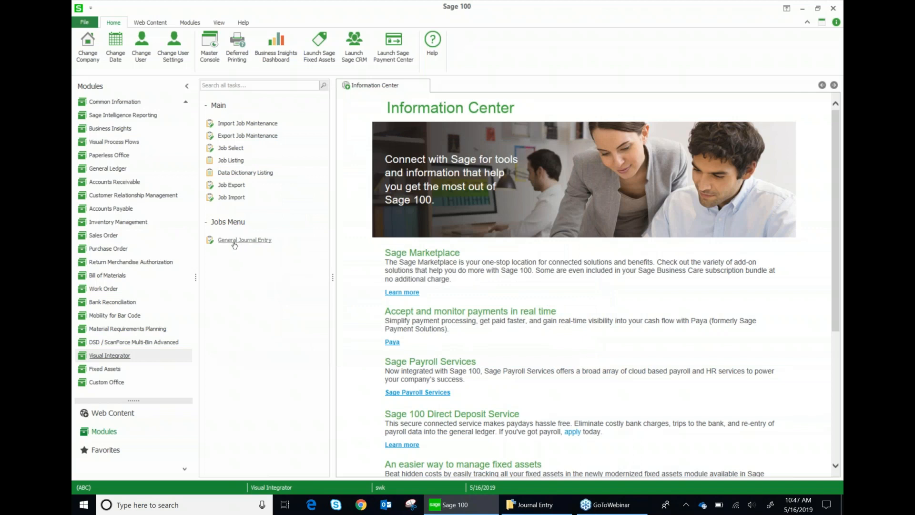
View the General Journal Entry import from the Visual Integrator Jobs Menu and close it without running the import.
{"action": "left_click", "coordinate": [230, 241]}
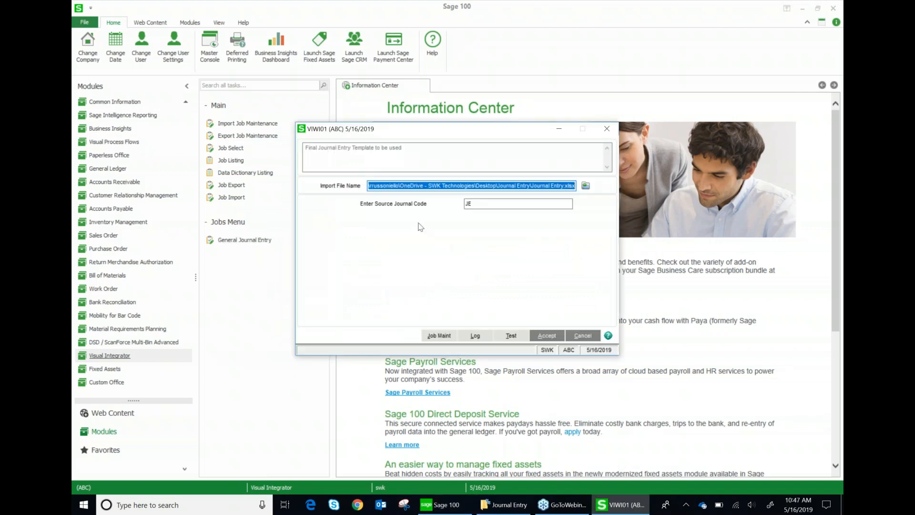
{"action": "left_click", "coordinate": [607, 129]}
{"action": "key", "text": "alt+Tab"}
{"action": "left_click", "coordinate": [450, 504]}
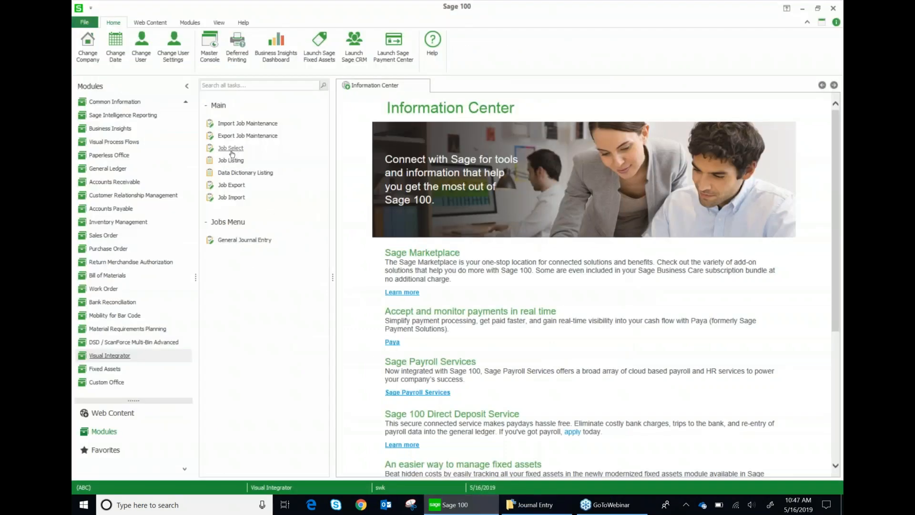
Look through the import and export jobs in Visual Integrator's Job Select and close it without selecting one.
{"action": "left_click", "coordinate": [231, 151]}
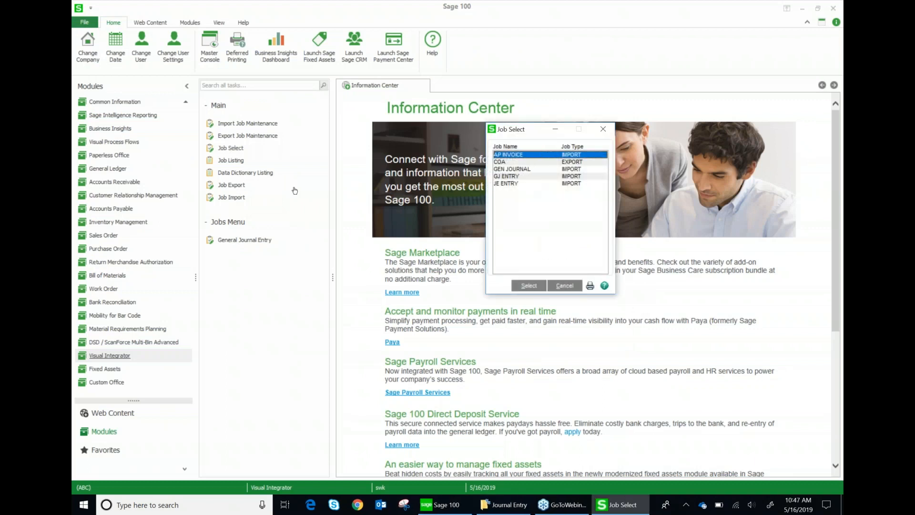
{"action": "left_click", "coordinate": [557, 176]}
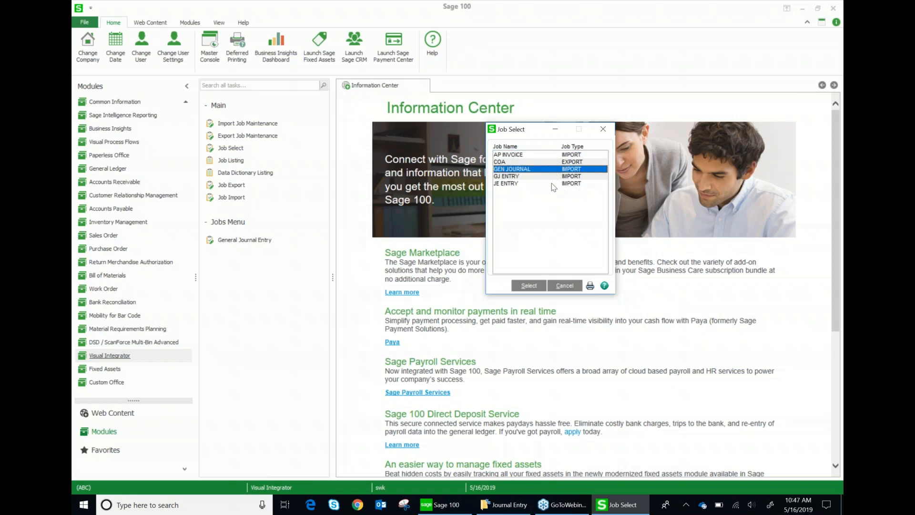
{"action": "left_click", "coordinate": [551, 183]}
{"action": "left_click", "coordinate": [545, 156]}
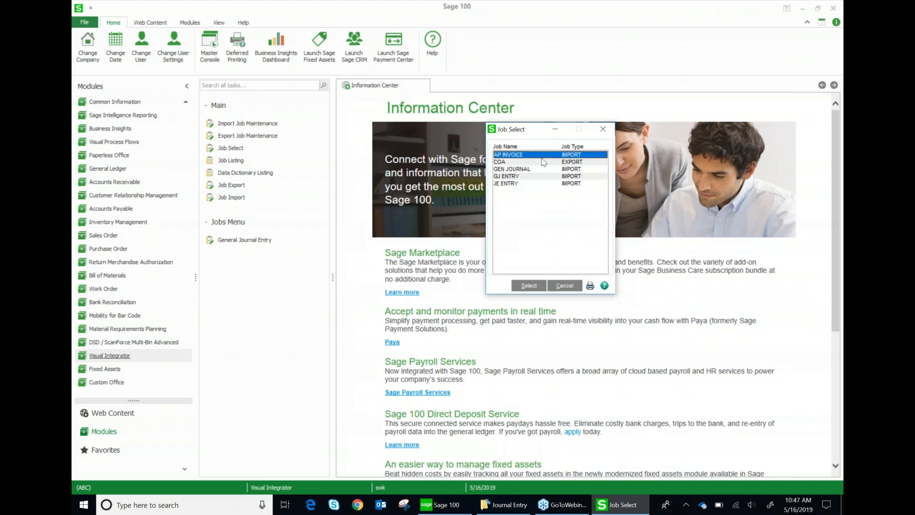
{"action": "left_click", "coordinate": [543, 162]}
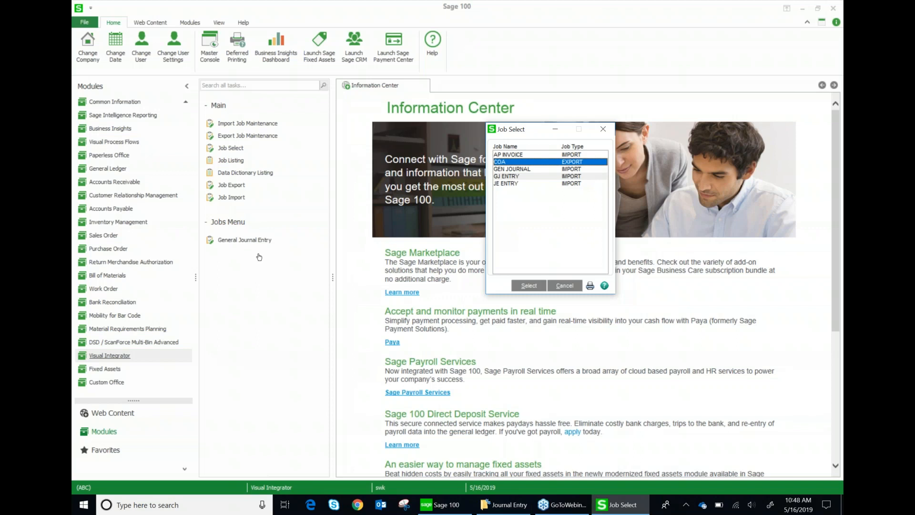
{"action": "left_click", "coordinate": [600, 134]}
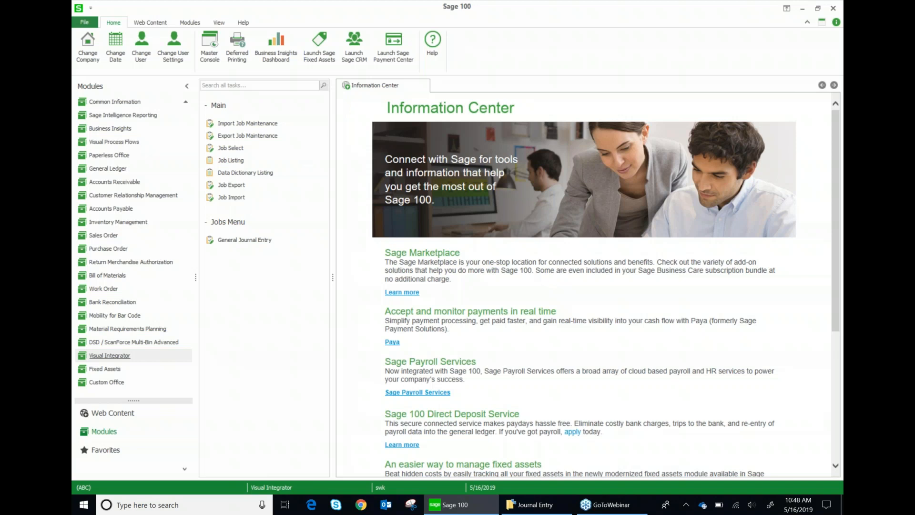
Open the GEN JOURNAL job in Import Job Maintenance.
{"action": "left_click", "coordinate": [833, 30]}
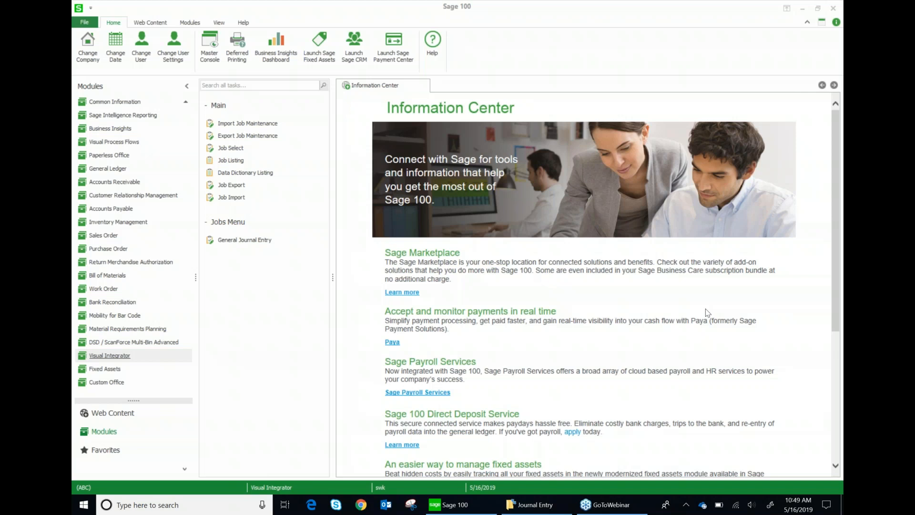
{"action": "left_click", "coordinate": [247, 126]}
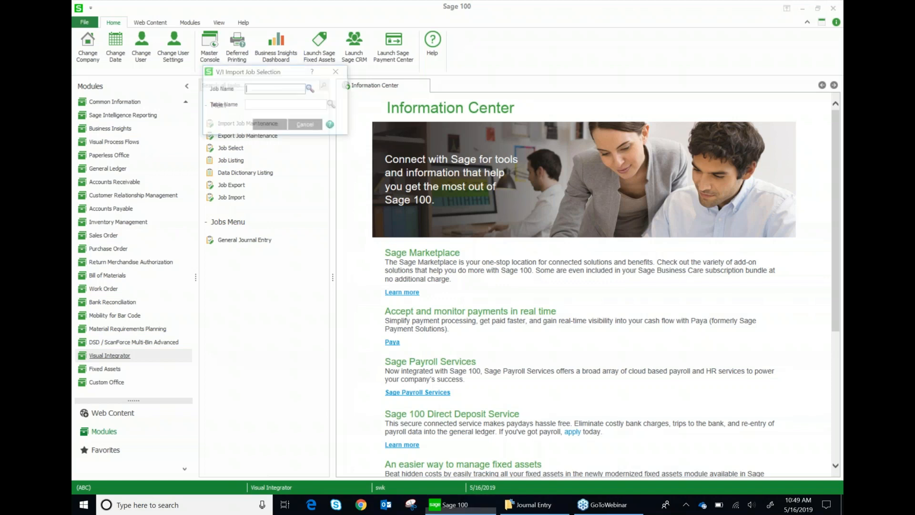
{"action": "left_click", "coordinate": [311, 89]}
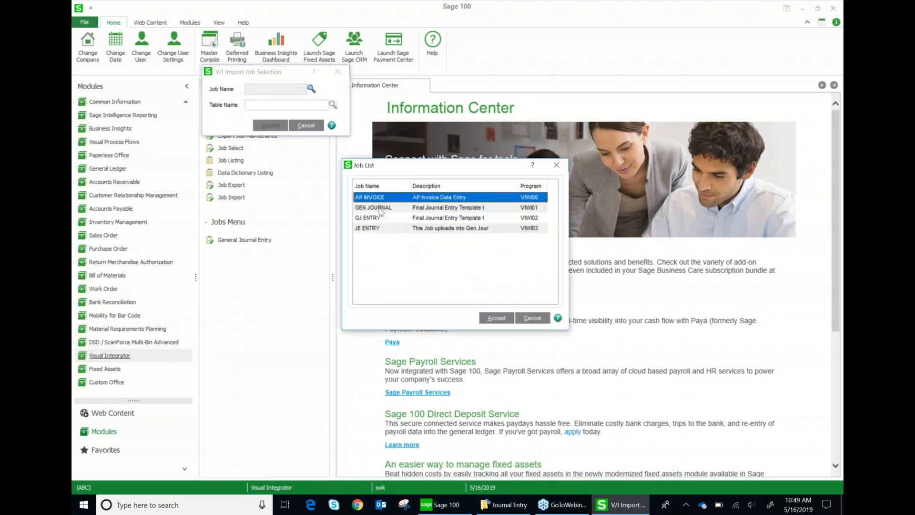
{"action": "double_click", "coordinate": [378, 208]}
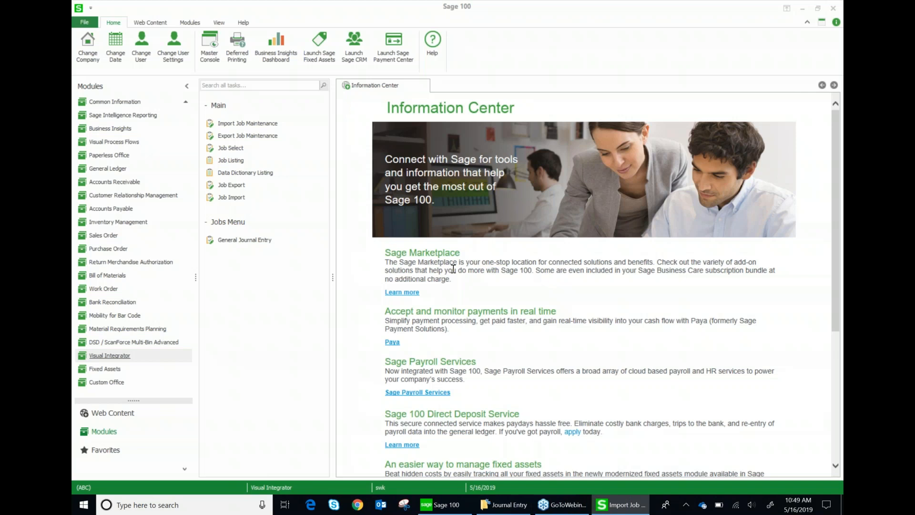
Chain the GEN JOURNAL job to GJ ENTRY, and clear the Chain To value again.
{"action": "left_click", "coordinate": [406, 284]}
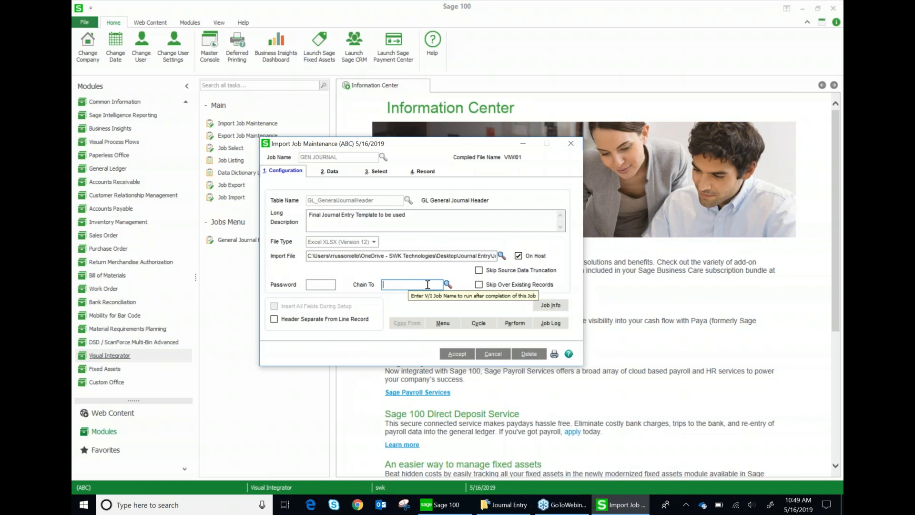
{"action": "left_click", "coordinate": [448, 284]}
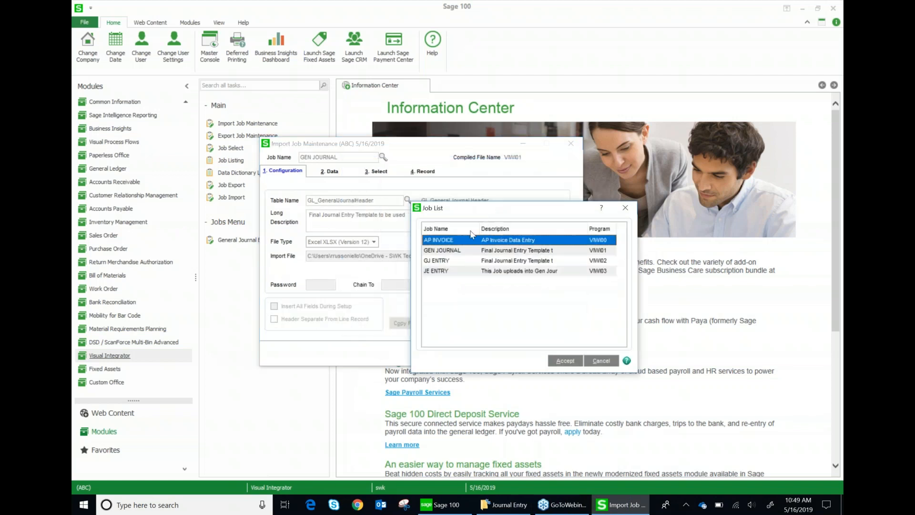
{"action": "double_click", "coordinate": [454, 261]}
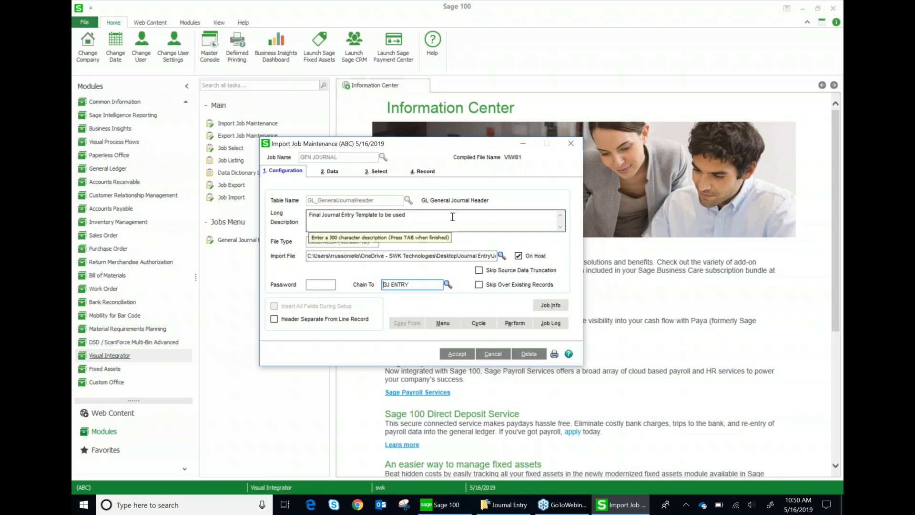
{"action": "left_click_drag", "start_coordinate": [410, 284], "coordinate": [351, 285]}
{"action": "key", "text": "BackSpace"}
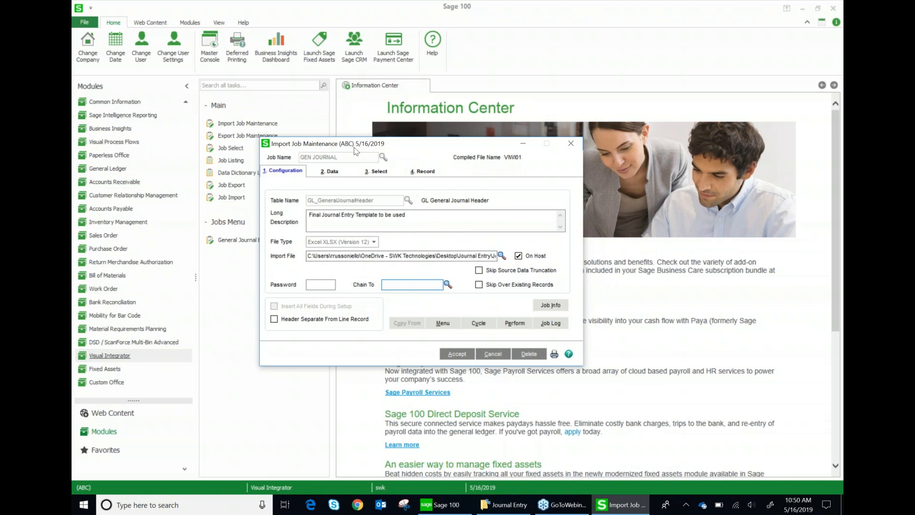
Close the GEN JOURNAL job without saving changes, and view the job list in Job Select without selecting a job.
{"action": "left_click", "coordinate": [577, 147]}
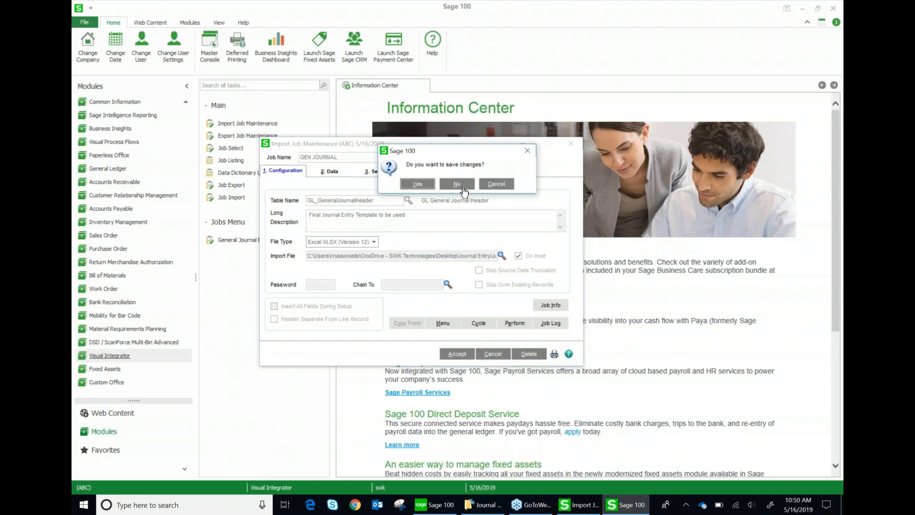
{"action": "left_click", "coordinate": [458, 185]}
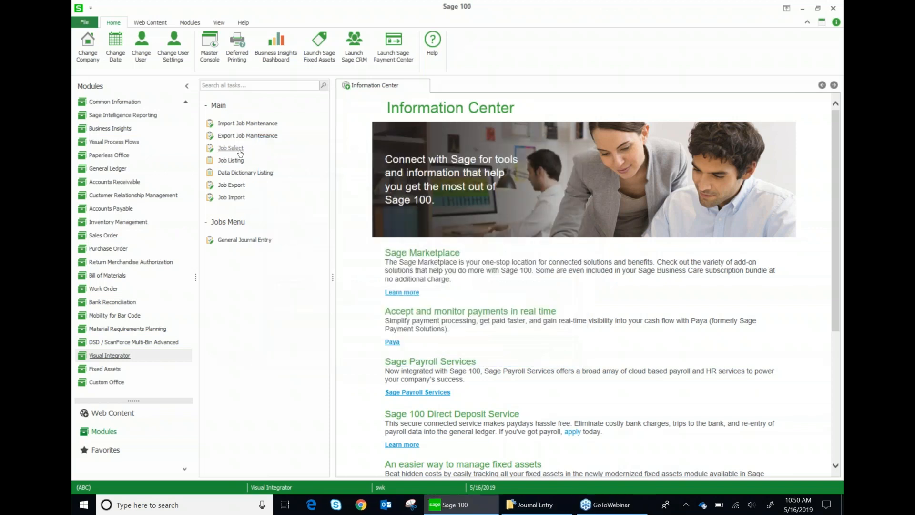
{"action": "left_click", "coordinate": [239, 152]}
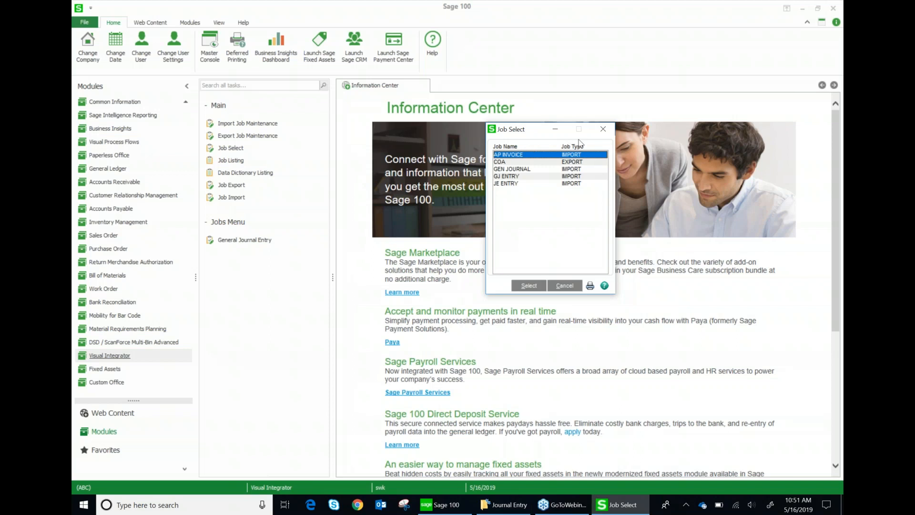
{"action": "left_click", "coordinate": [603, 130]}
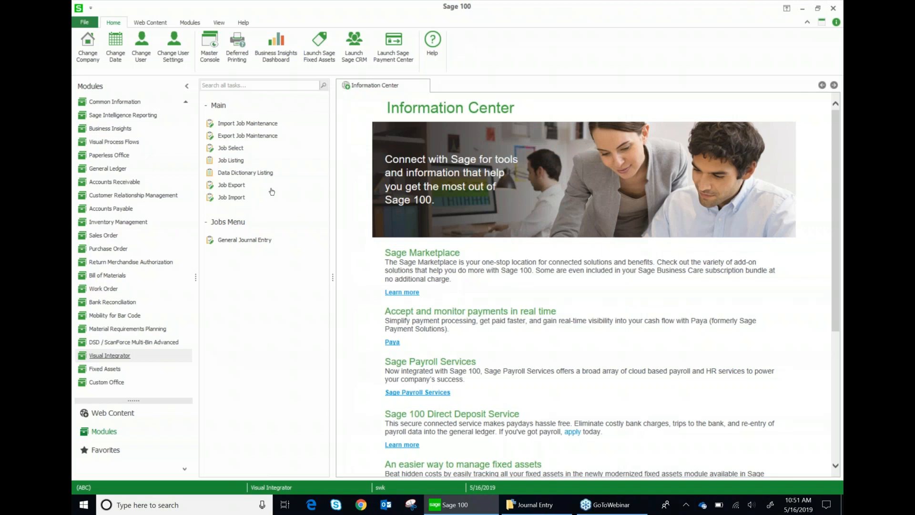
Open the AP INVOICE job in Import Job Maintenance.
{"action": "left_click", "coordinate": [235, 124]}
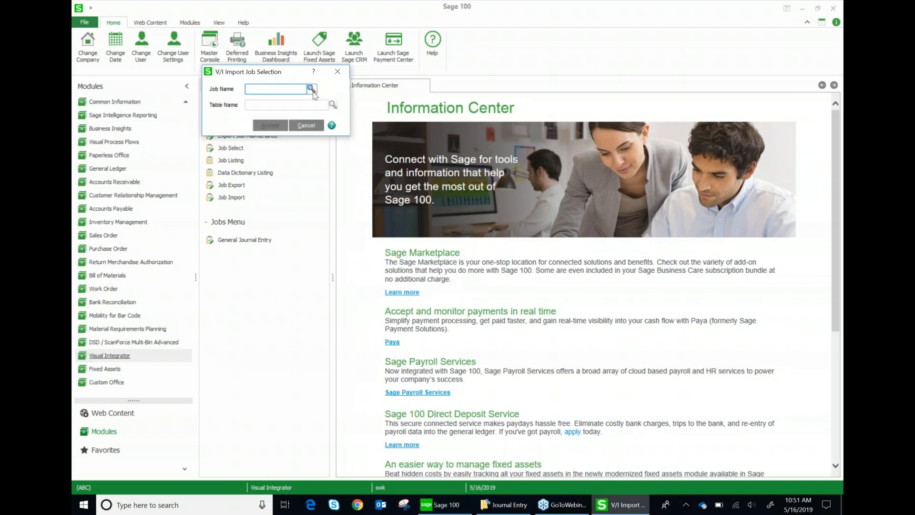
{"action": "left_click", "coordinate": [311, 89]}
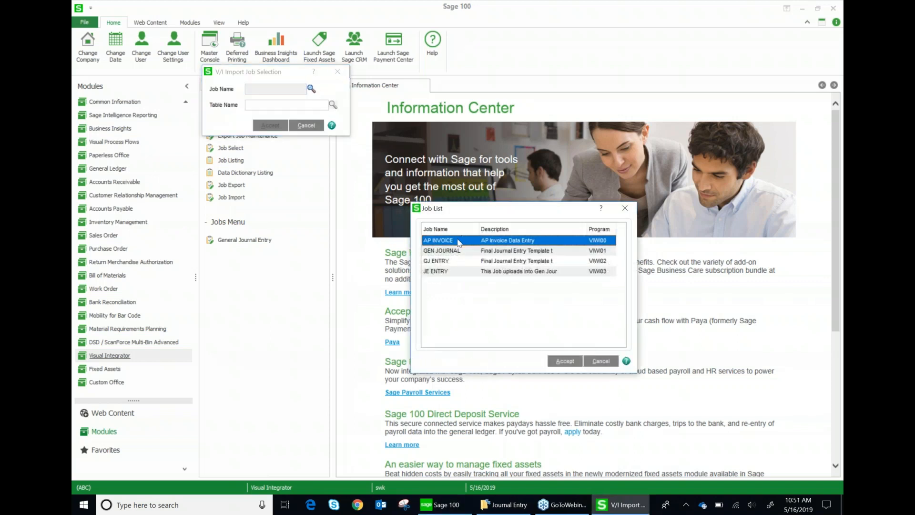
{"action": "double_click", "coordinate": [459, 241]}
{"action": "key", "text": "Return"}
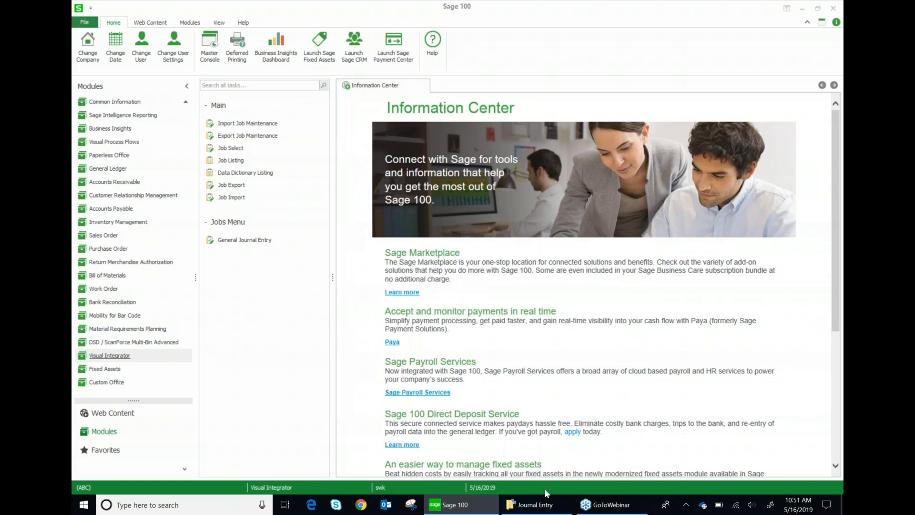
Open the AP Invoice workbook from the Journal Entry folder and select its header row.
{"action": "left_click", "coordinate": [543, 512]}
{"action": "left_click", "coordinate": [266, 67]}
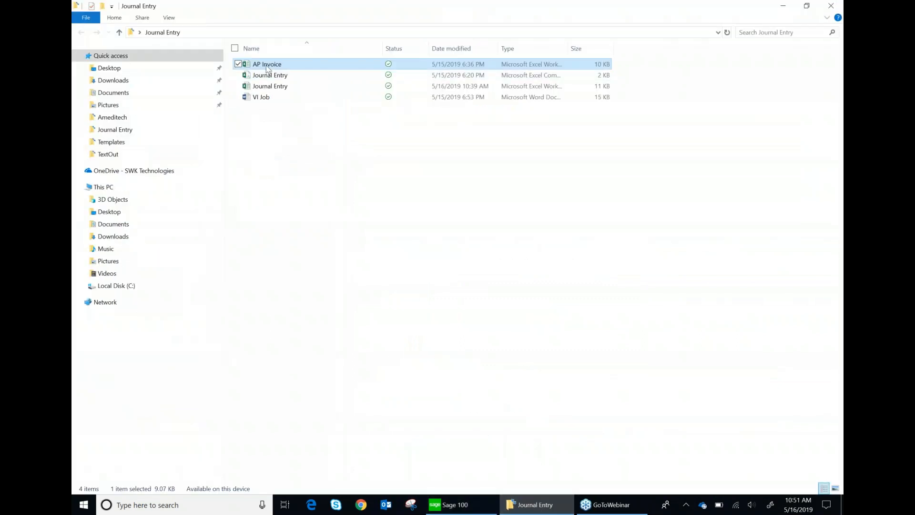
{"action": "double_click", "coordinate": [267, 69]}
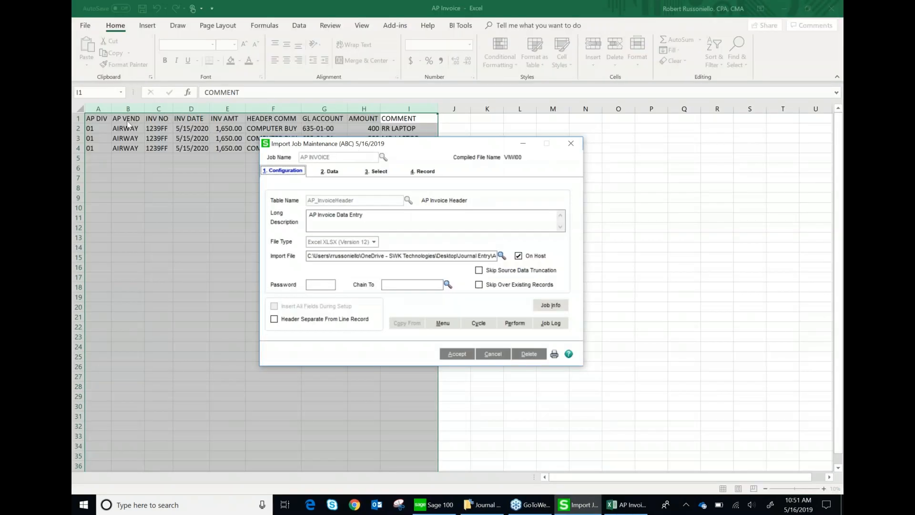
{"action": "left_click", "coordinate": [127, 120]}
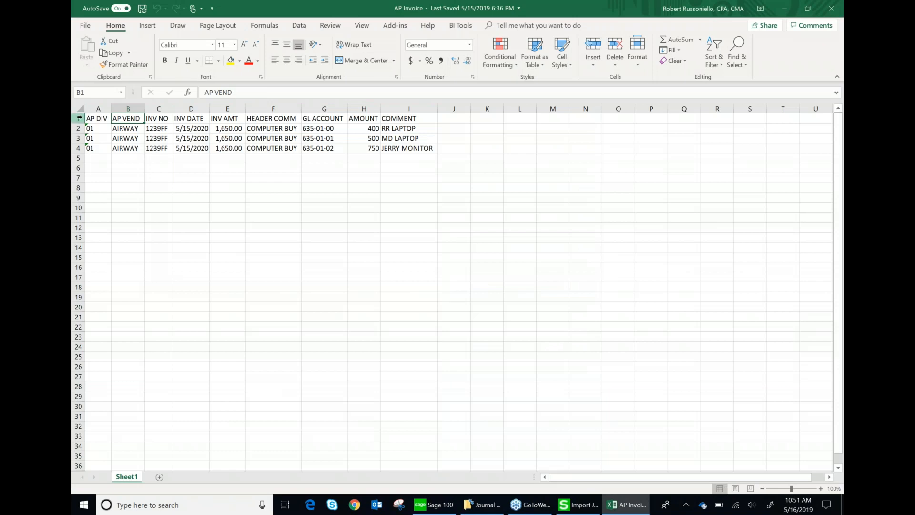
{"action": "left_click", "coordinate": [80, 118]}
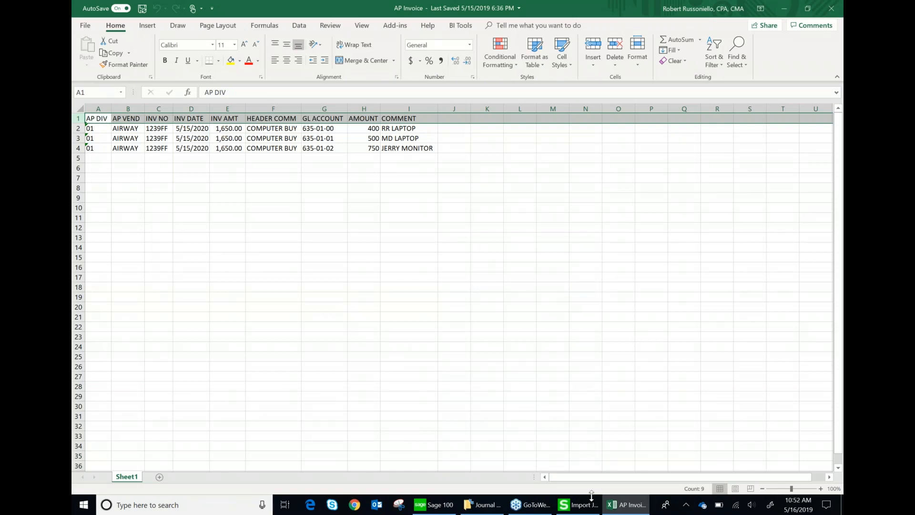
Switch back to Import Job Maintenance and remove the existing Skip Record from the AP INVOICE job's record settings.
{"action": "left_click", "coordinate": [579, 506]}
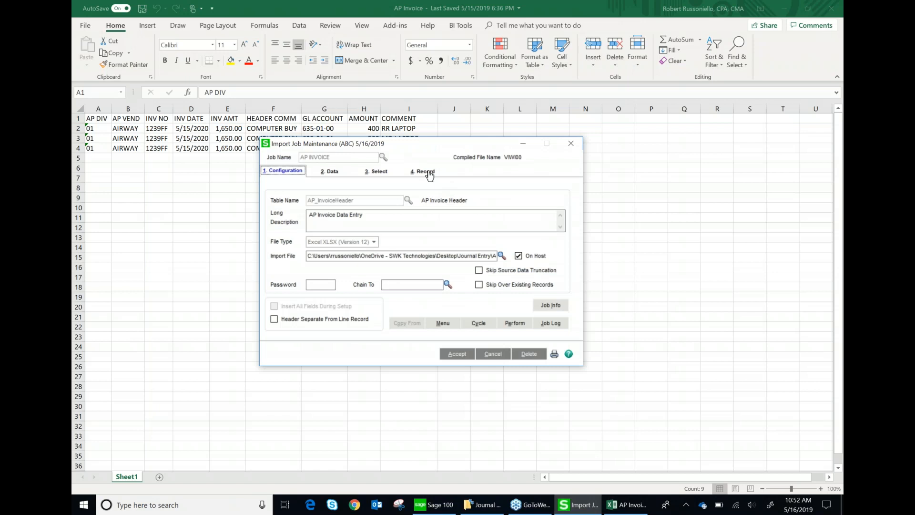
{"action": "left_click", "coordinate": [428, 172]}
{"action": "left_click_drag", "start_coordinate": [415, 147], "coordinate": [469, 160]}
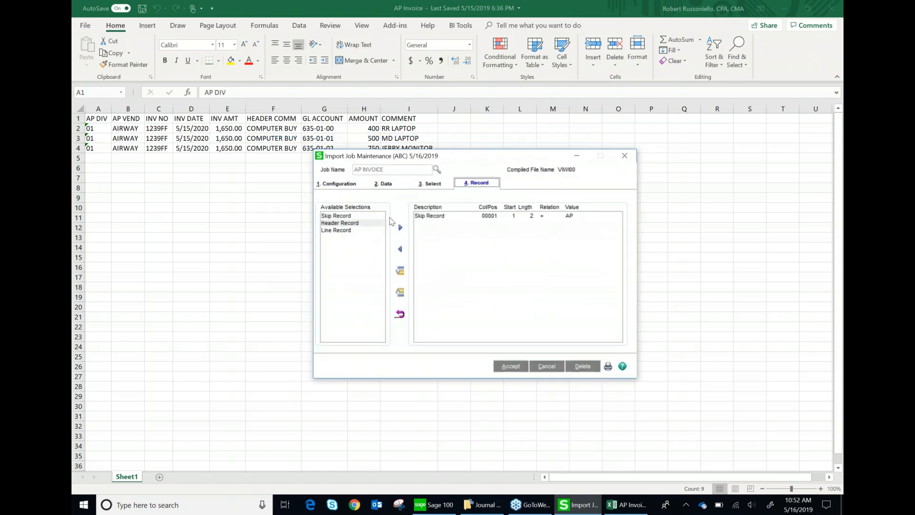
{"action": "left_click", "coordinate": [440, 216]}
{"action": "left_click", "coordinate": [400, 249]}
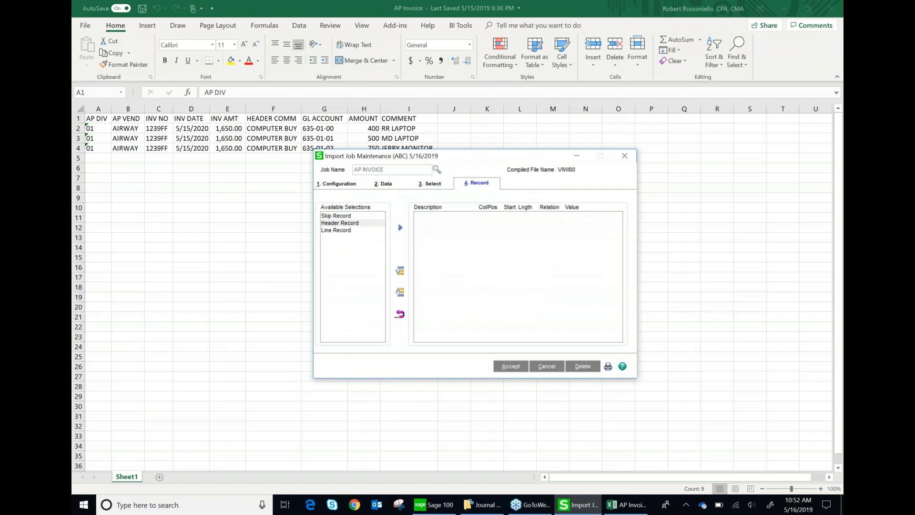
Add a new Skip Record to the AP INVOICE job with import length 2 and value AP.
{"action": "left_click", "coordinate": [346, 215]}
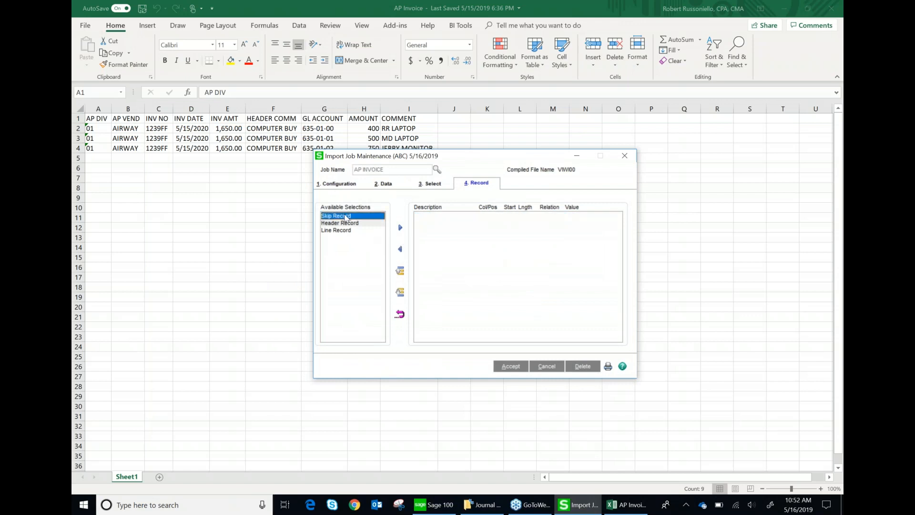
{"action": "left_click", "coordinate": [400, 228]}
{"action": "double_click", "coordinate": [438, 217]}
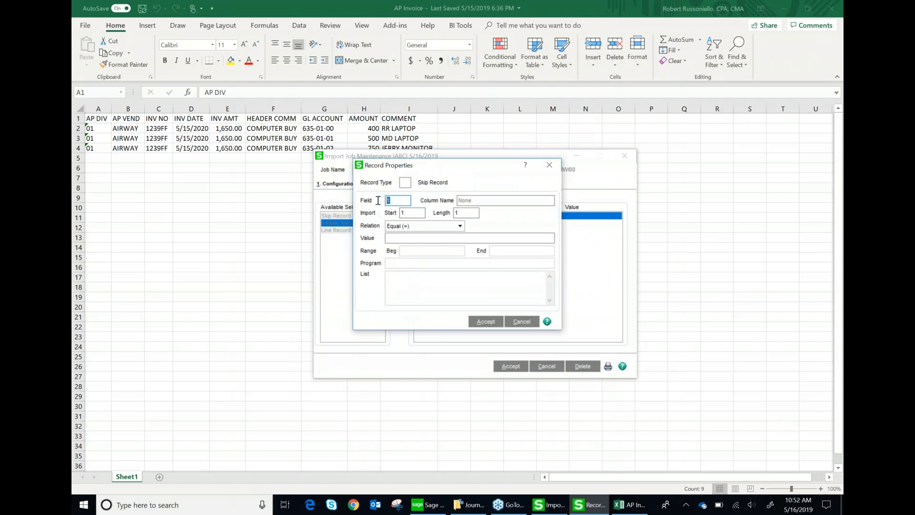
{"action": "left_click", "coordinate": [412, 213]}
{"action": "left_click", "coordinate": [464, 213]}
{"action": "type", "text": "2"}
{"action": "key", "text": "Tab"}
{"action": "key", "text": "Tab"}
{"action": "type", "text": "AP"}
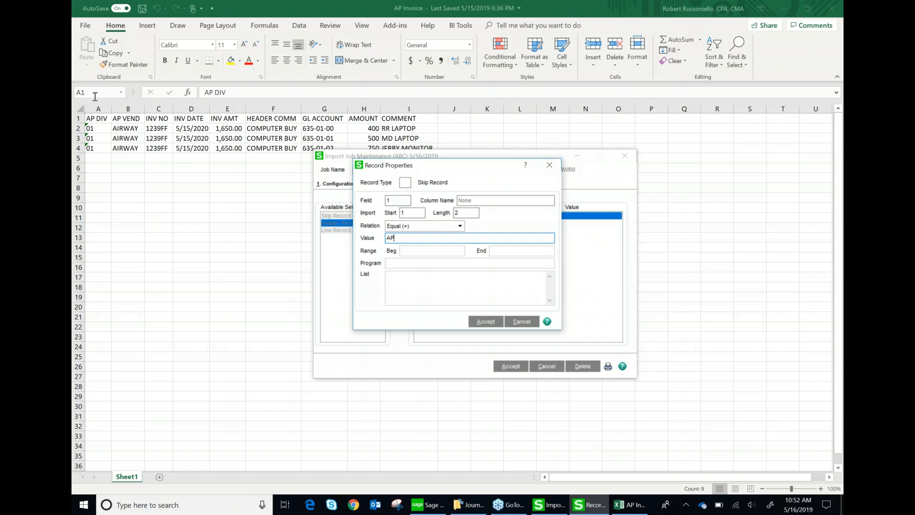
Move the AP VEND column ahead of the AP DIV column in the AP Invoice workbook.
{"action": "left_click", "coordinate": [113, 156]}
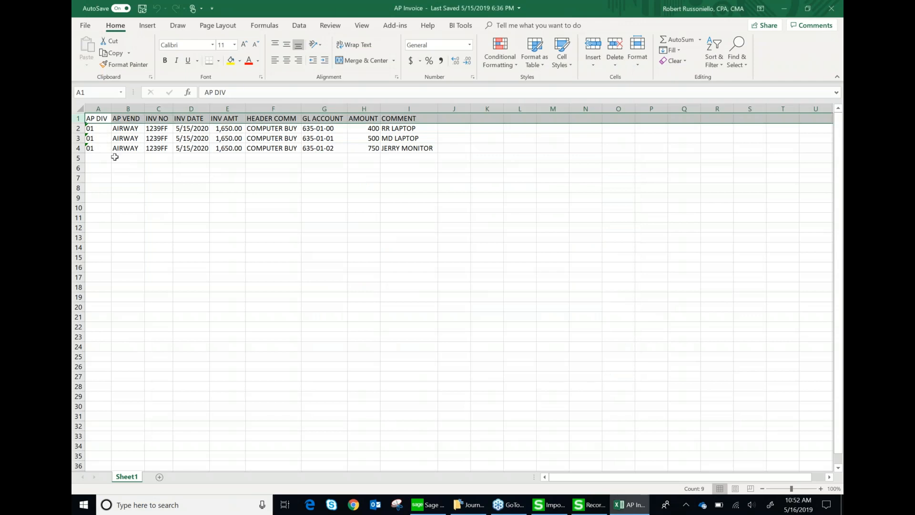
{"action": "left_click", "coordinate": [123, 109]}
{"action": "right_click", "coordinate": [125, 111]}
{"action": "left_click", "coordinate": [138, 126]}
{"action": "left_click", "coordinate": [98, 108]}
{"action": "right_click", "coordinate": [98, 109]}
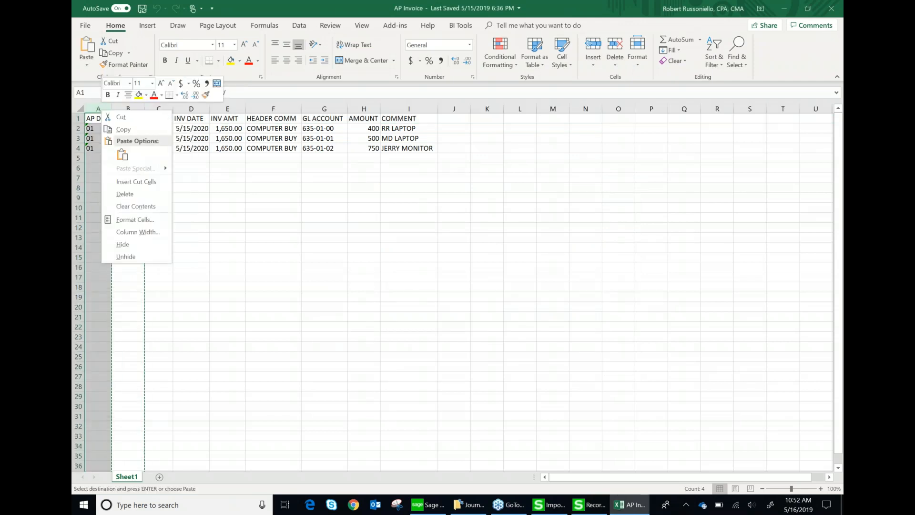
{"action": "left_click", "coordinate": [131, 183]}
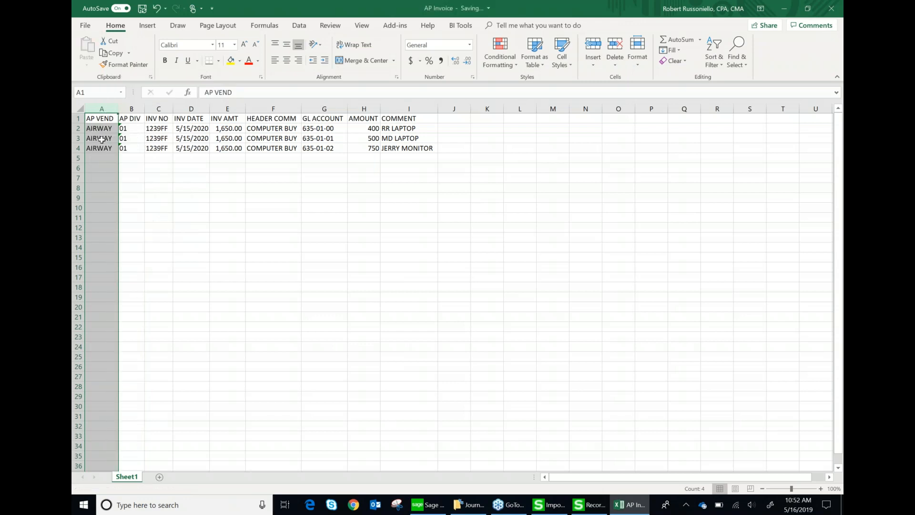
Copy the invoice lines in rows 3 and 4 into rows 5 and 6.
{"action": "left_click_drag", "start_coordinate": [98, 138], "coordinate": [409, 148]}
{"action": "key", "text": "ctrl+c"}
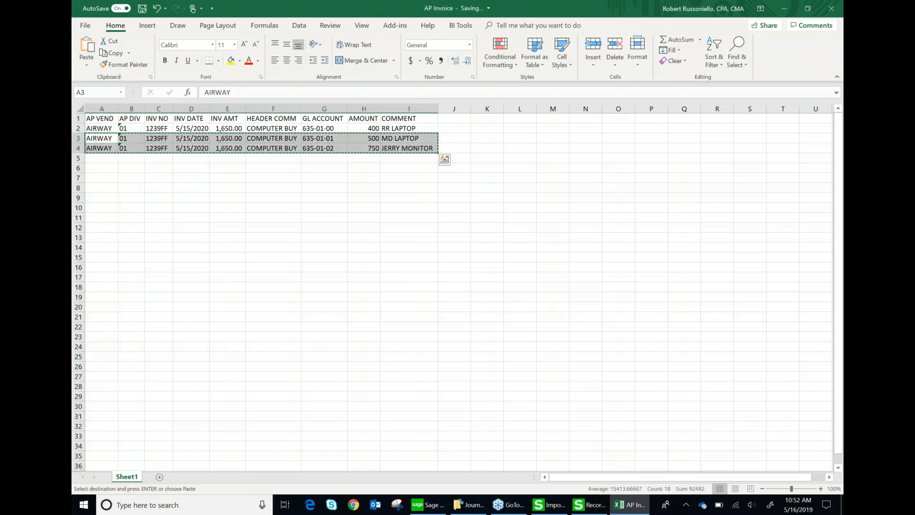
{"action": "left_click", "coordinate": [100, 158]}
{"action": "key", "text": "ctrl+v"}
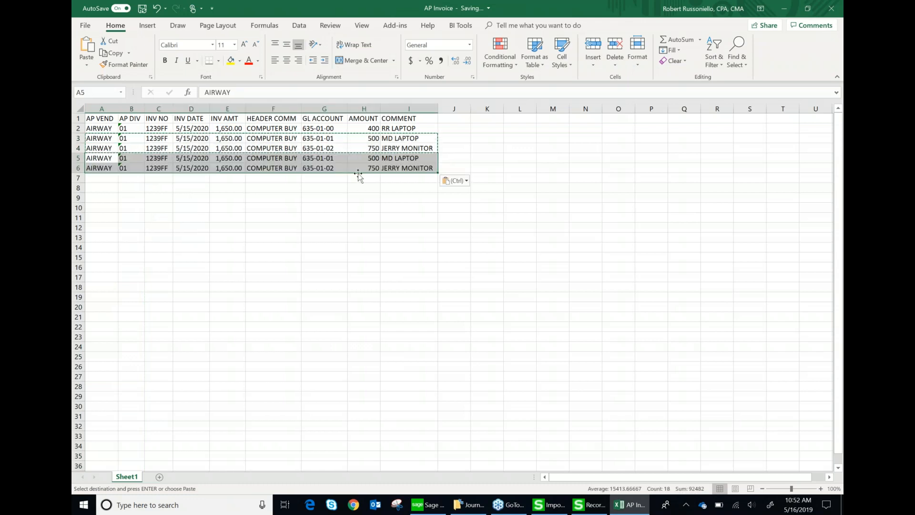
Set the AP VEND value to APNDIST for the invoice lines in rows 5 and 6.
{"action": "left_click", "coordinate": [108, 159]}
{"action": "type", "text": "APNDIST"}
{"action": "key", "text": "Return"}
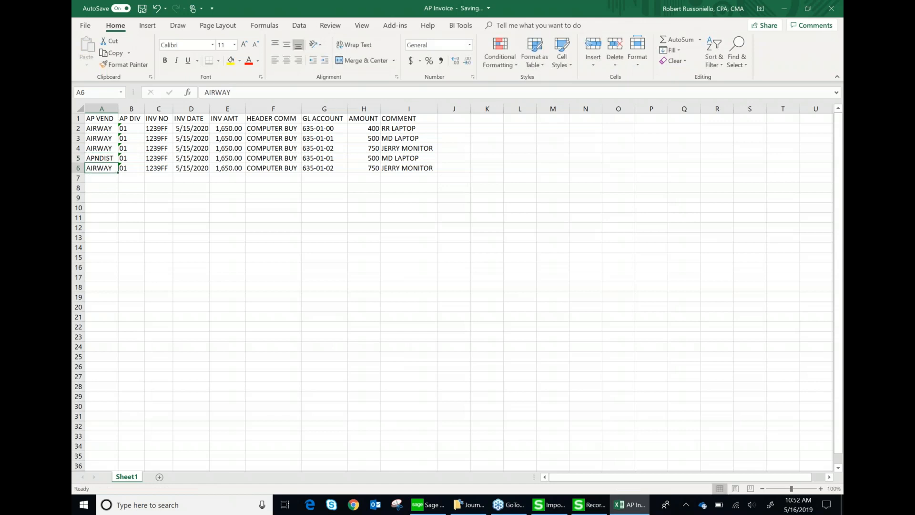
{"action": "left_click", "coordinate": [108, 159]}
{"action": "left_click_drag", "start_coordinate": [118, 163], "coordinate": [118, 171]}
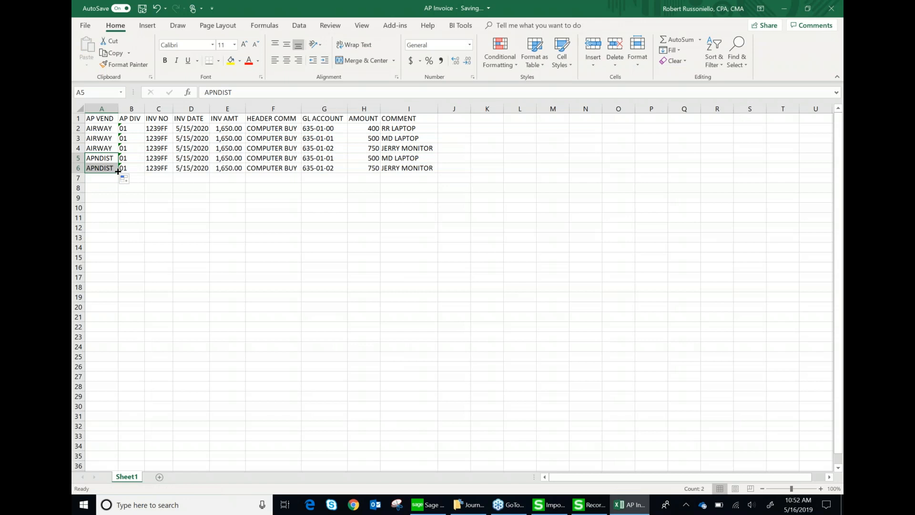
Compare the AP VEND header with the APNDIST rows, and set the Skip Record's length to 7 and value to AP VEND.
{"action": "left_click", "coordinate": [98, 119]}
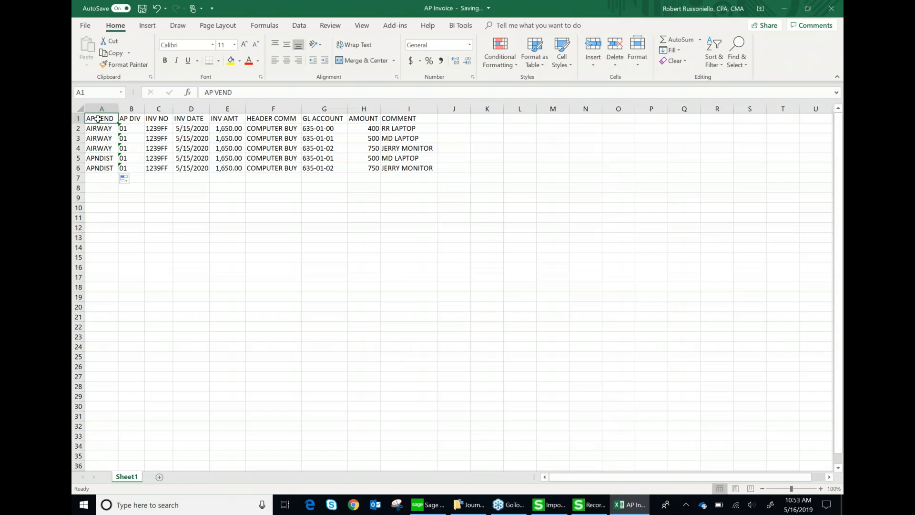
{"action": "left_click_drag", "start_coordinate": [79, 158], "coordinate": [79, 167]}
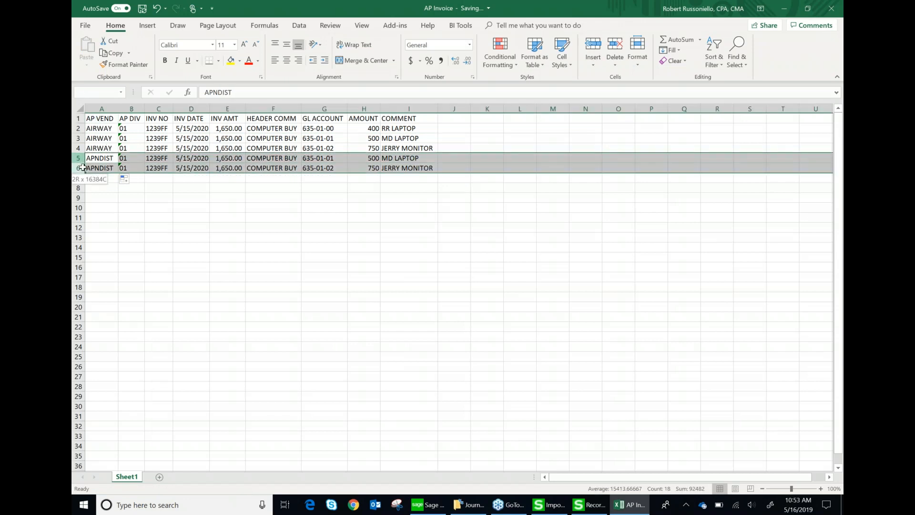
{"action": "left_click", "coordinate": [100, 118]}
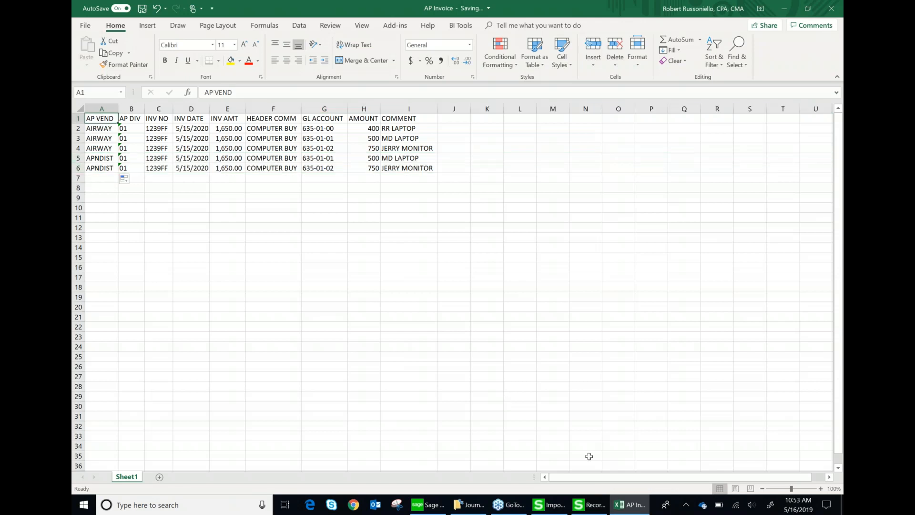
{"action": "left_click", "coordinate": [595, 505]}
{"action": "left_click", "coordinate": [458, 213]}
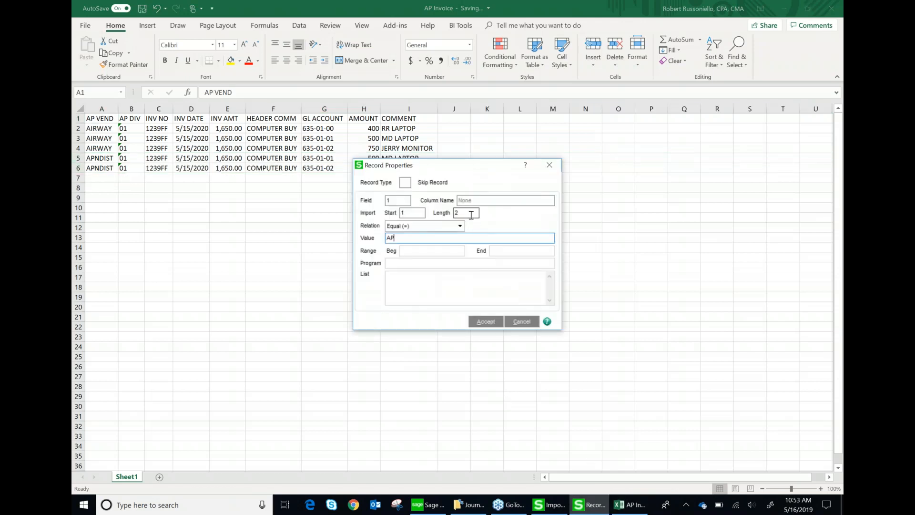
{"action": "double_click", "coordinate": [457, 213]}
{"action": "type", "text": "7"}
{"action": "key", "text": "Tab"}
{"action": "key", "text": "Tab"}
{"action": "left_click", "coordinate": [430, 238]}
{"action": "type", "text": "VEND"}
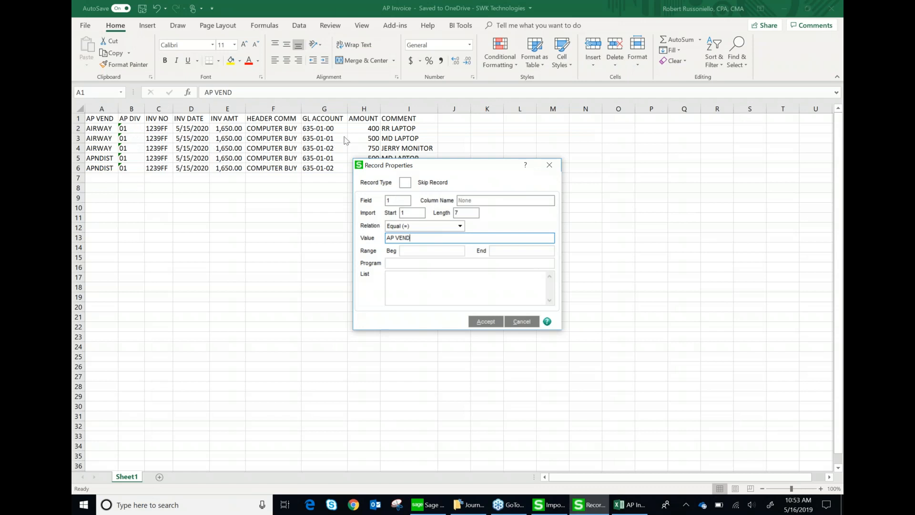
Check the header row in the AP Invoice workbook and accept the Skip Record properties.
{"action": "left_click", "coordinate": [242, 134]}
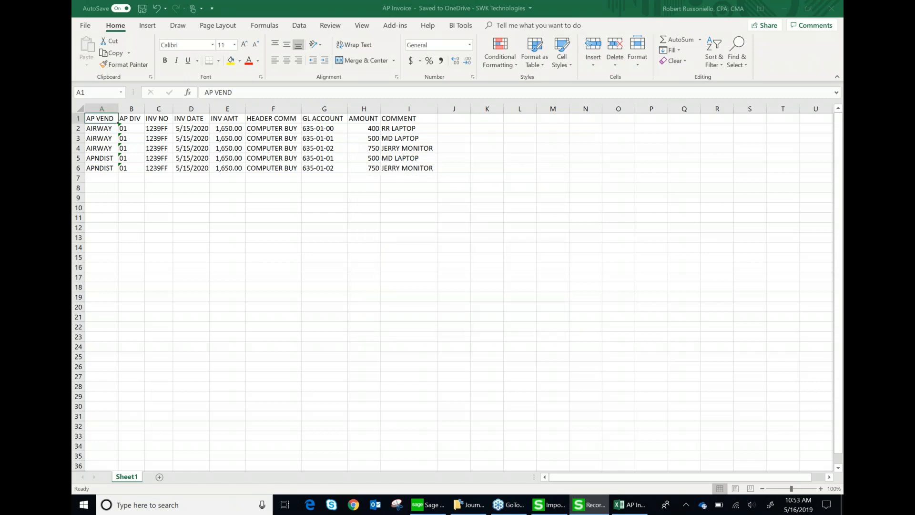
{"action": "left_click", "coordinate": [79, 118]}
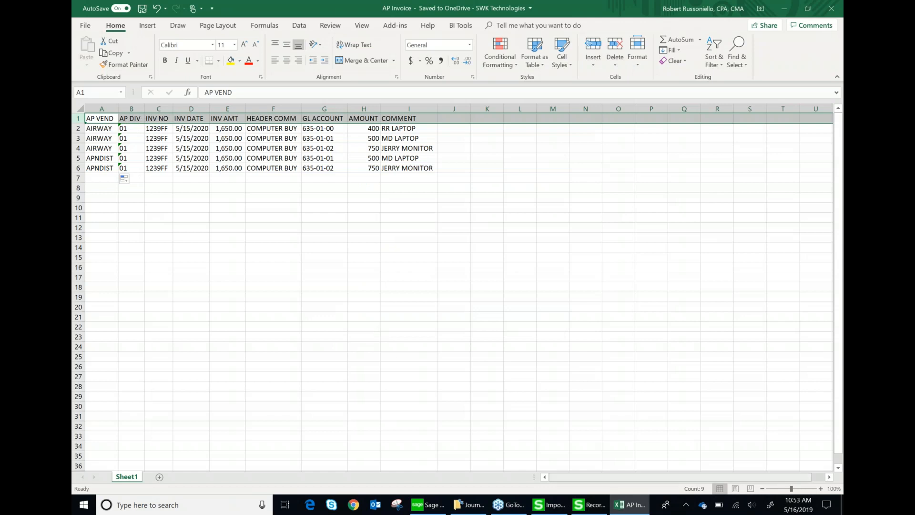
{"action": "left_click", "coordinate": [578, 504]}
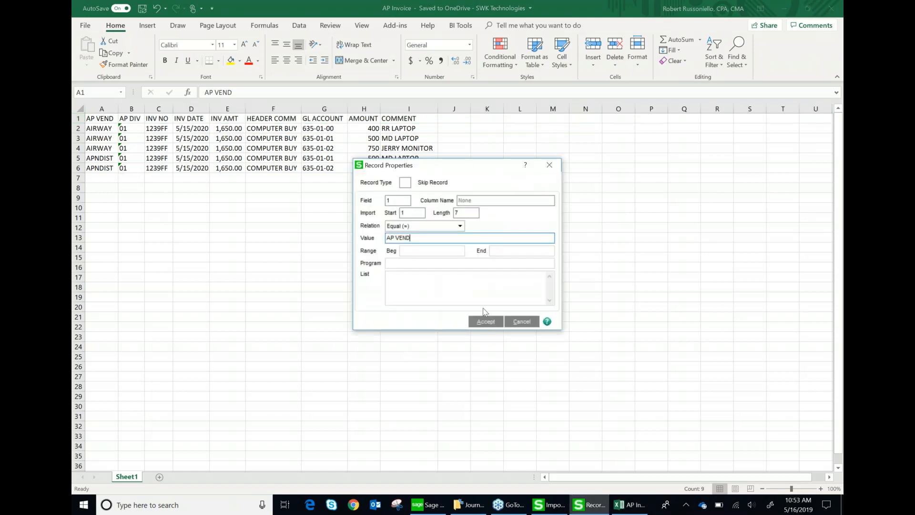
{"action": "left_click", "coordinate": [486, 322]}
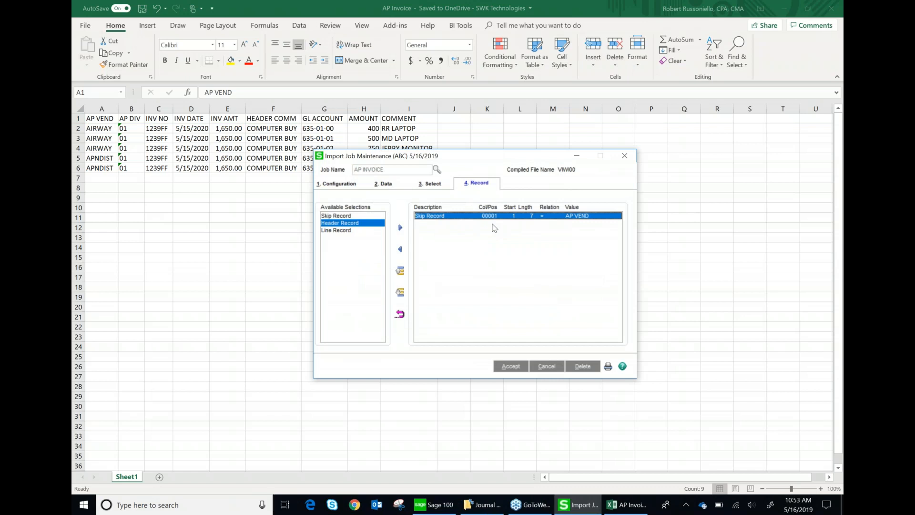
Close the AP INVOICE job and the AP Invoice workbook, and return to the Sage 100 desktop.
{"action": "left_click", "coordinate": [625, 157]}
{"action": "left_click", "coordinate": [831, 8]}
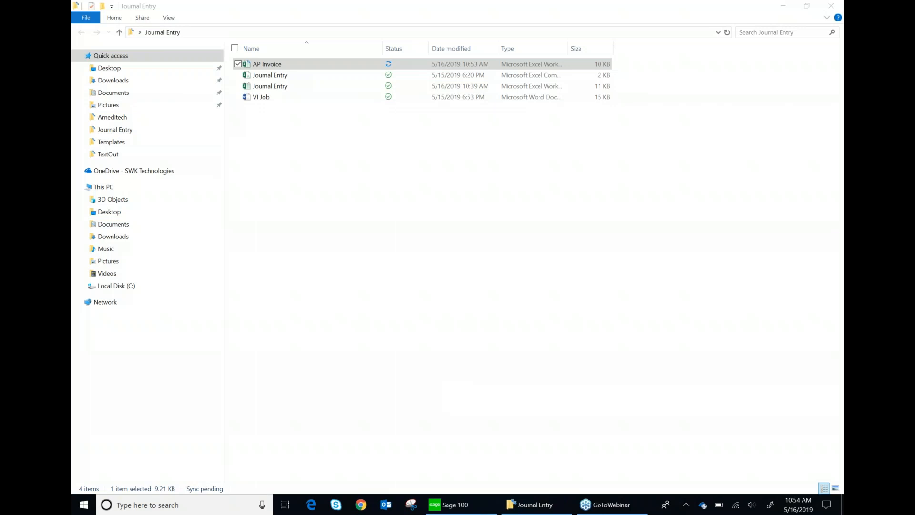
{"action": "left_click", "coordinate": [464, 505]}
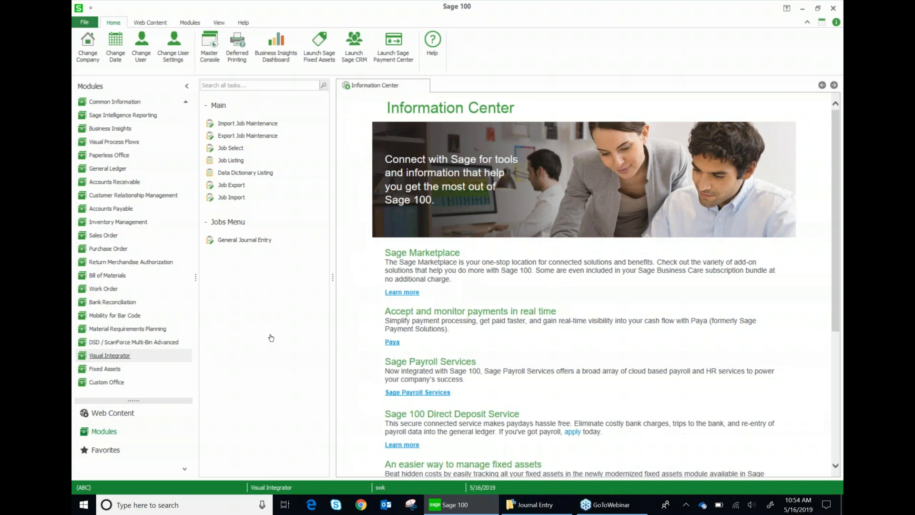
Show the General Ledger module's tasks and expand its Utilities group.
{"action": "left_click", "coordinate": [108, 171]}
{"action": "left_click", "coordinate": [212, 346]}
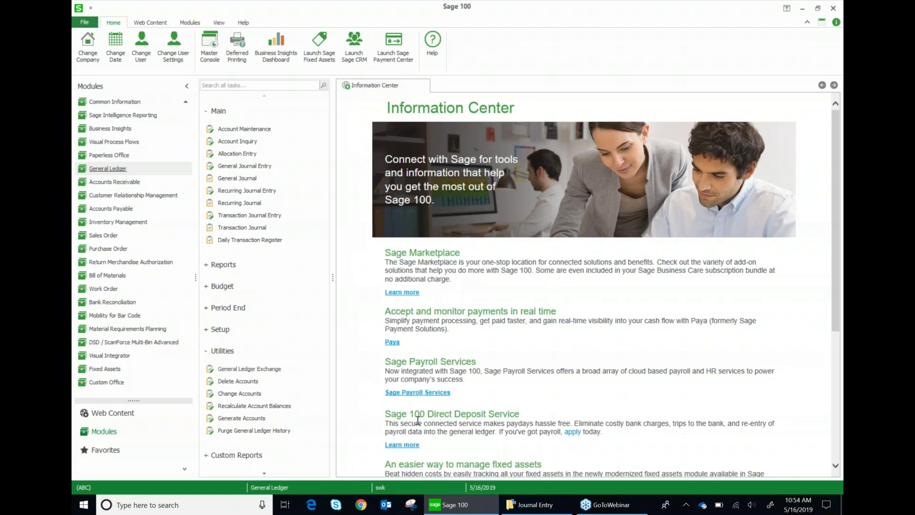
Open the comma-delimited Journal Entry file from the Journal Entry folder in Excel and fit the Account No and Posting Date column widths.
{"action": "left_click", "coordinate": [529, 504]}
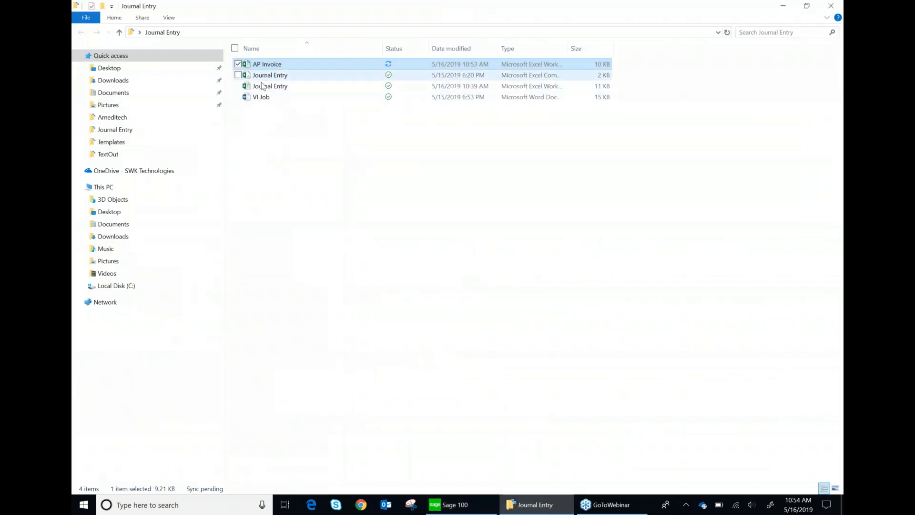
{"action": "left_click", "coordinate": [266, 77]}
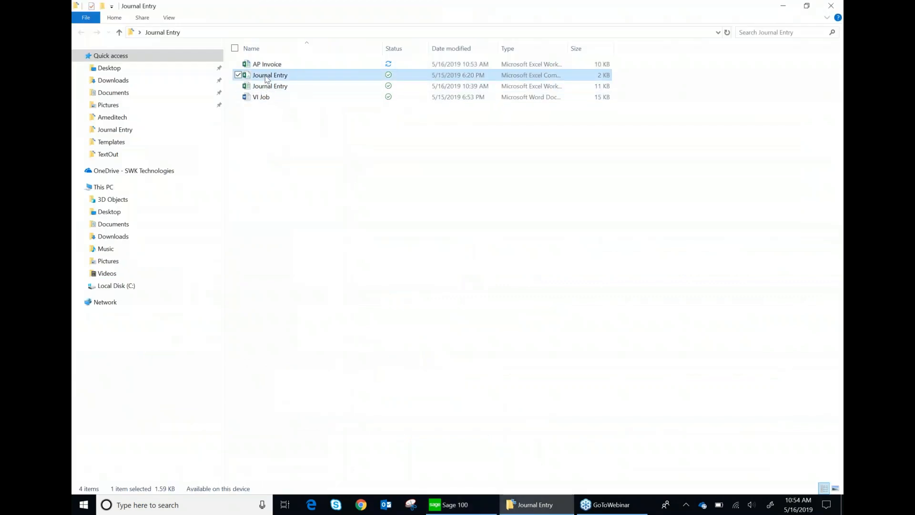
{"action": "double_click", "coordinate": [266, 77]}
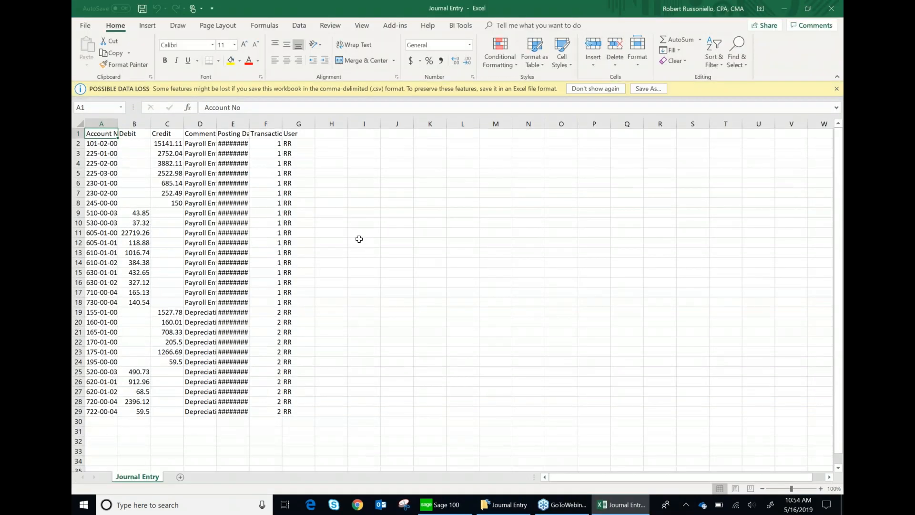
{"action": "double_click", "coordinate": [118, 122]}
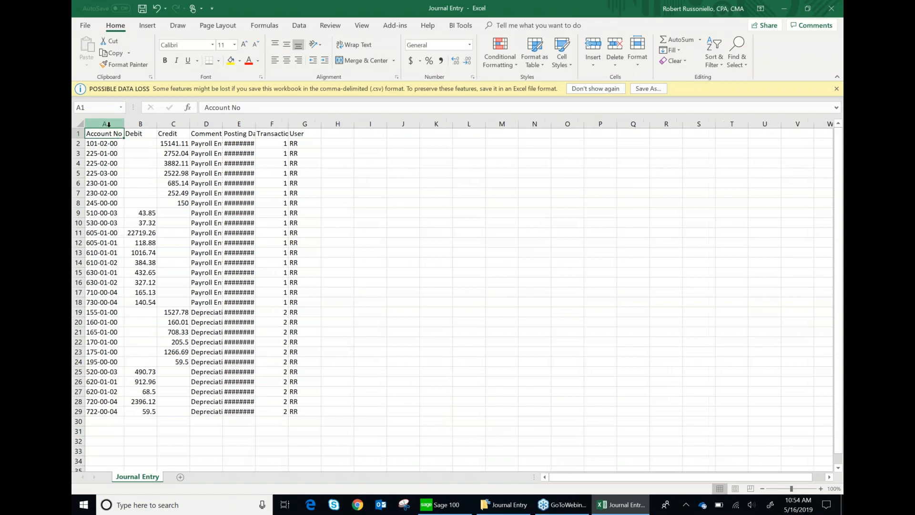
{"action": "double_click", "coordinate": [256, 123]}
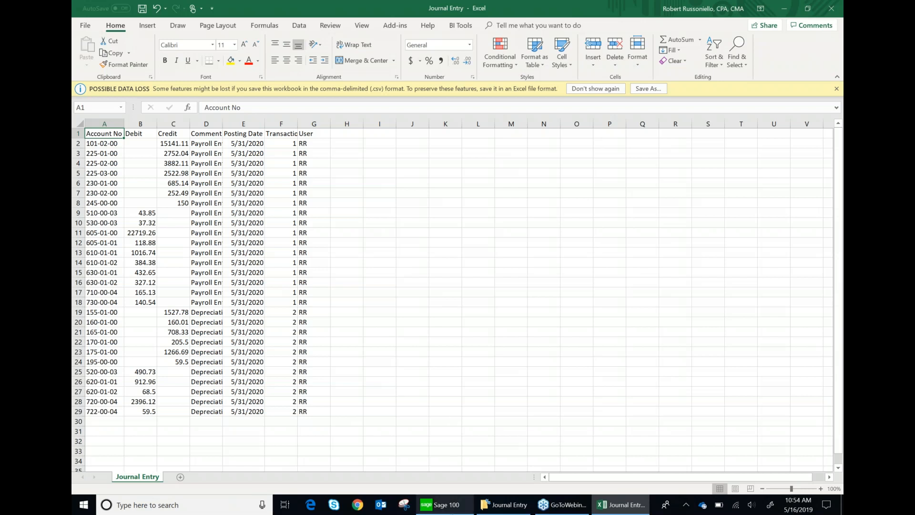
Enter the sample company codes ABC in H2 and XYZ in H3 of the Journal Entry sheet, and select H1:H16.
{"action": "left_click", "coordinate": [443, 504]}
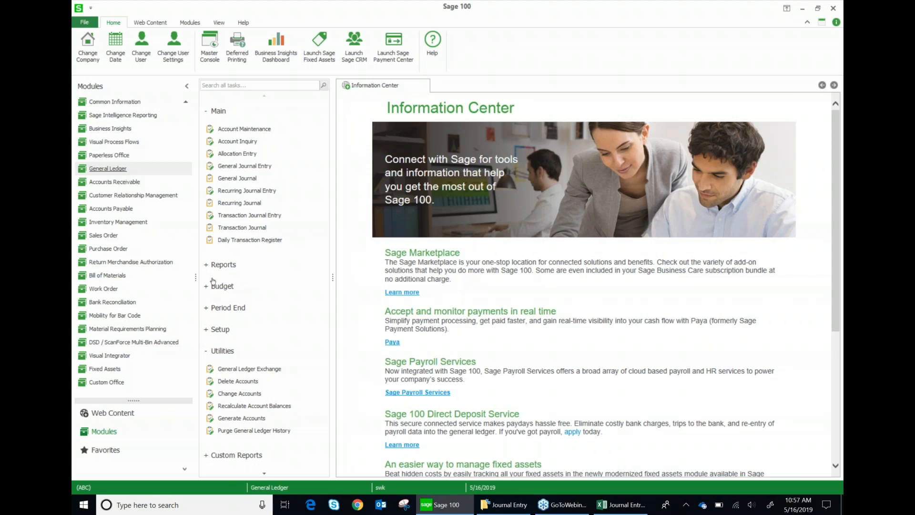
{"action": "left_click", "coordinate": [610, 506]}
{"action": "left_click", "coordinate": [347, 143]}
{"action": "type", "text": "ABC"}
{"action": "key", "text": "Return"}
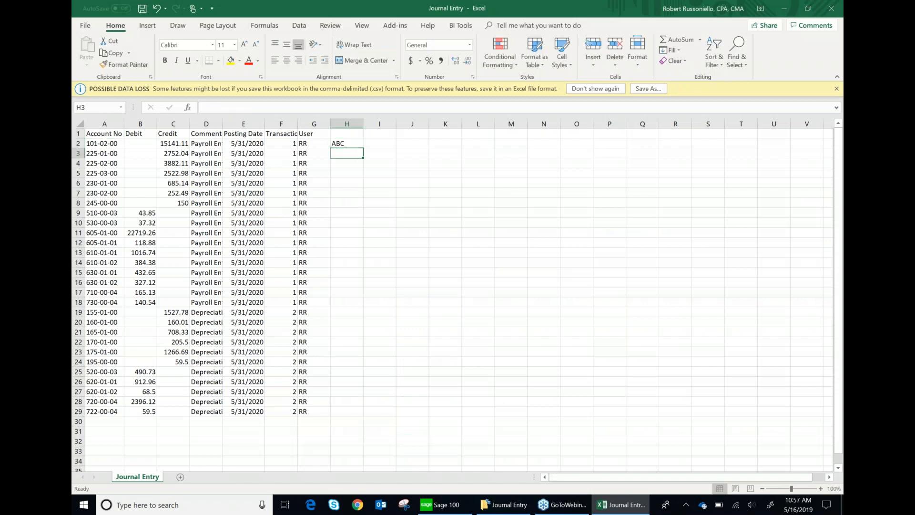
{"action": "type", "text": "XYZ"}
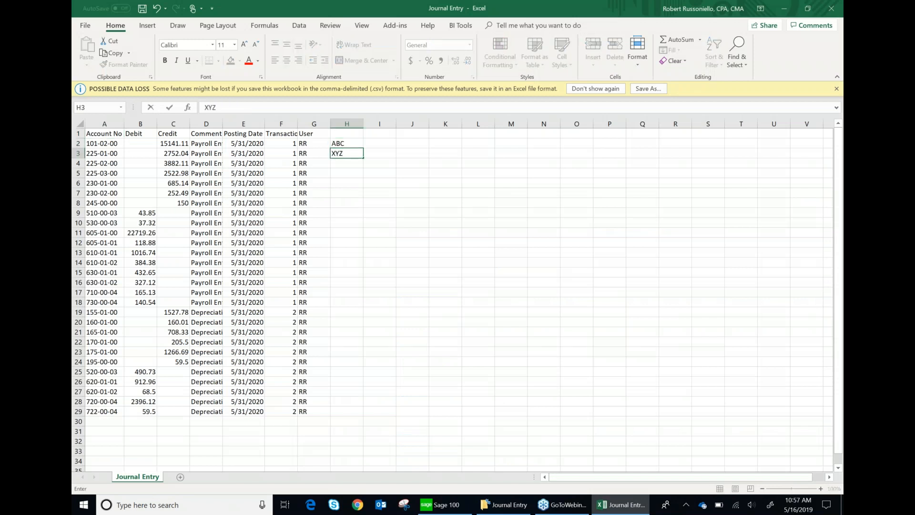
{"action": "key", "text": "Return"}
{"action": "left_click_drag", "start_coordinate": [341, 135], "coordinate": [344, 282]}
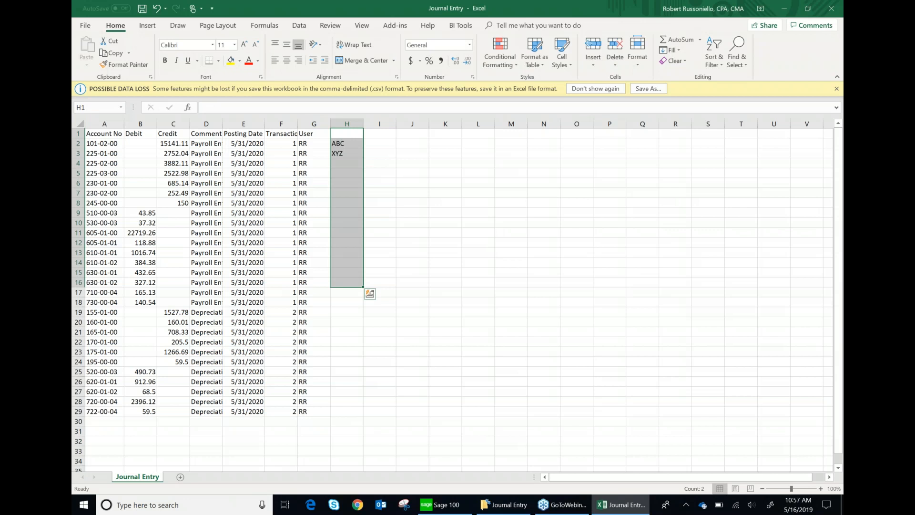
Switch to Sage 100, show its help and support resources, and collapse General Ledger's Main and Utilities groups.
{"action": "left_click", "coordinate": [461, 510]}
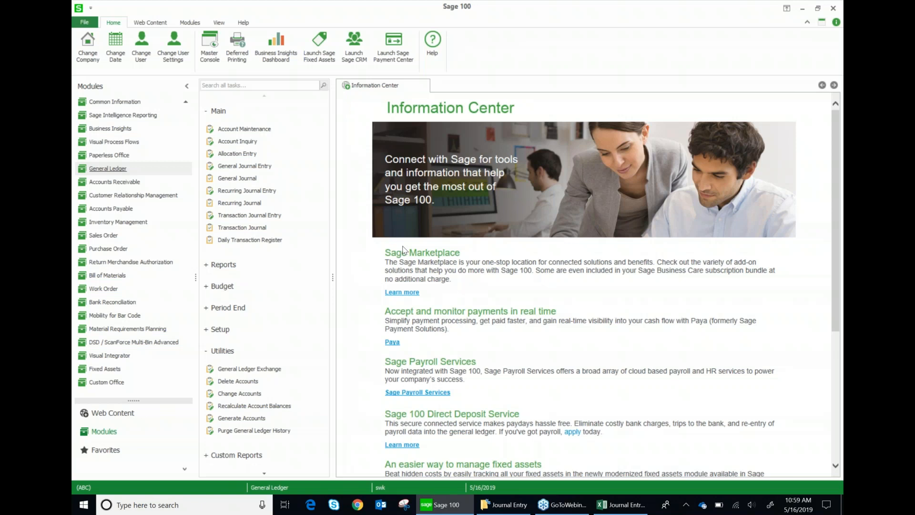
{"action": "left_click", "coordinate": [243, 24]}
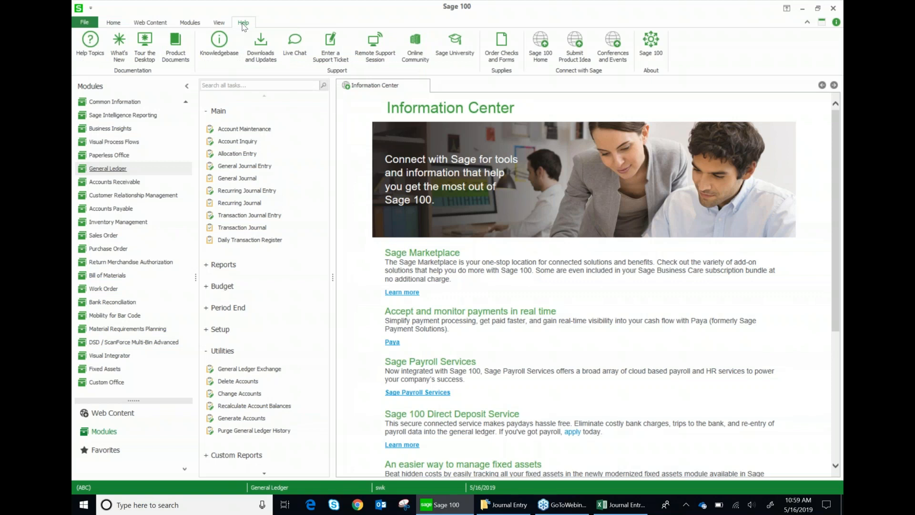
{"action": "left_click", "coordinate": [207, 112]}
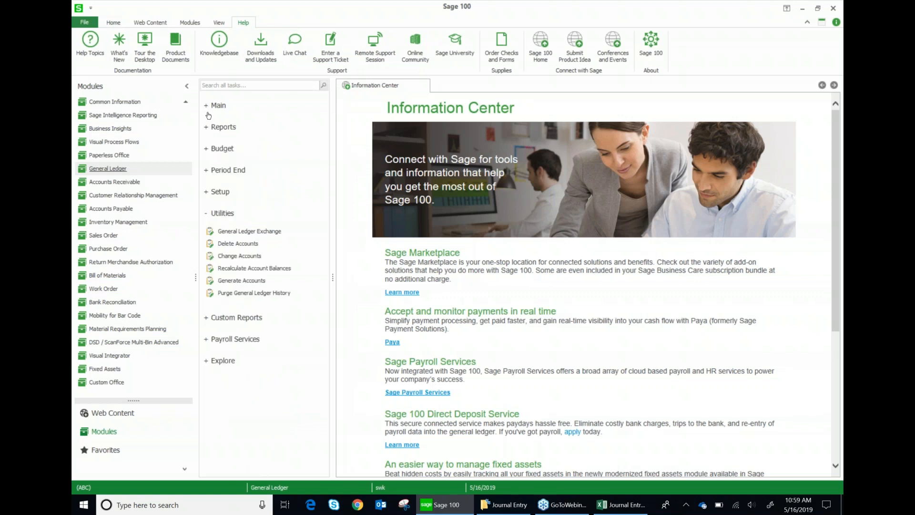
{"action": "left_click", "coordinate": [208, 216]}
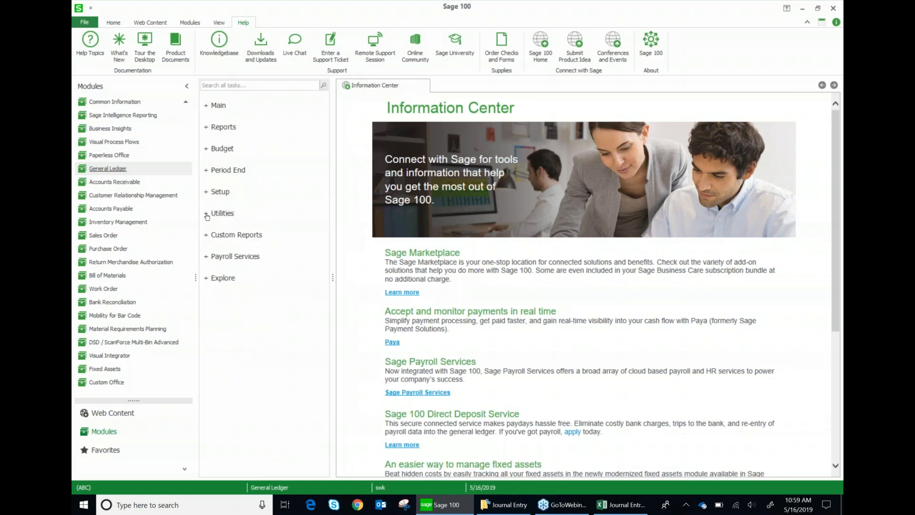